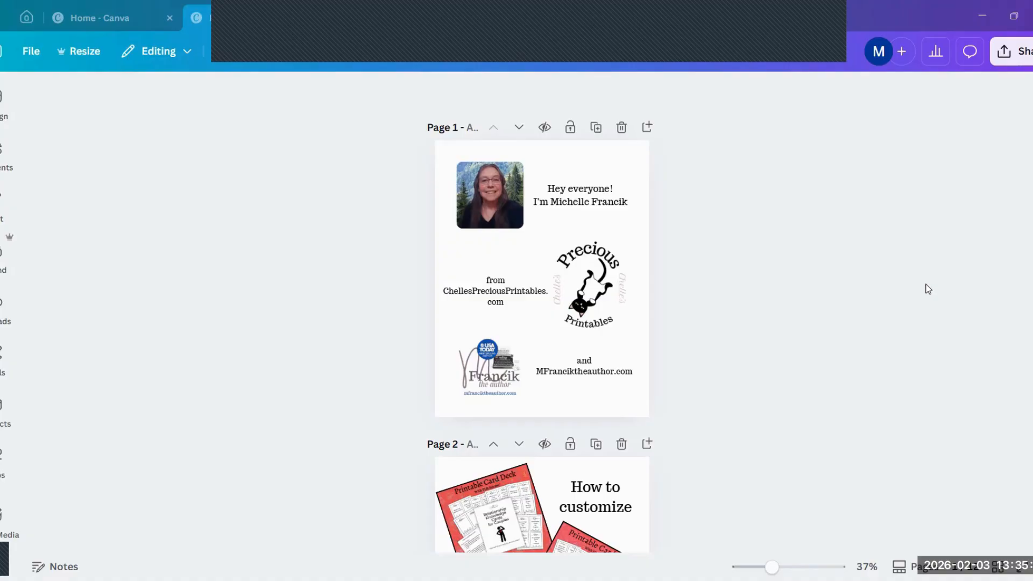
Review the design's introduction, Relationship Knowledge Cards cover, instructions, question cards and blank cards on pages 1 to 6
{"action": "scroll", "coordinate": [928, 289], "scroll_direction": "down", "scroll_amount": 5}
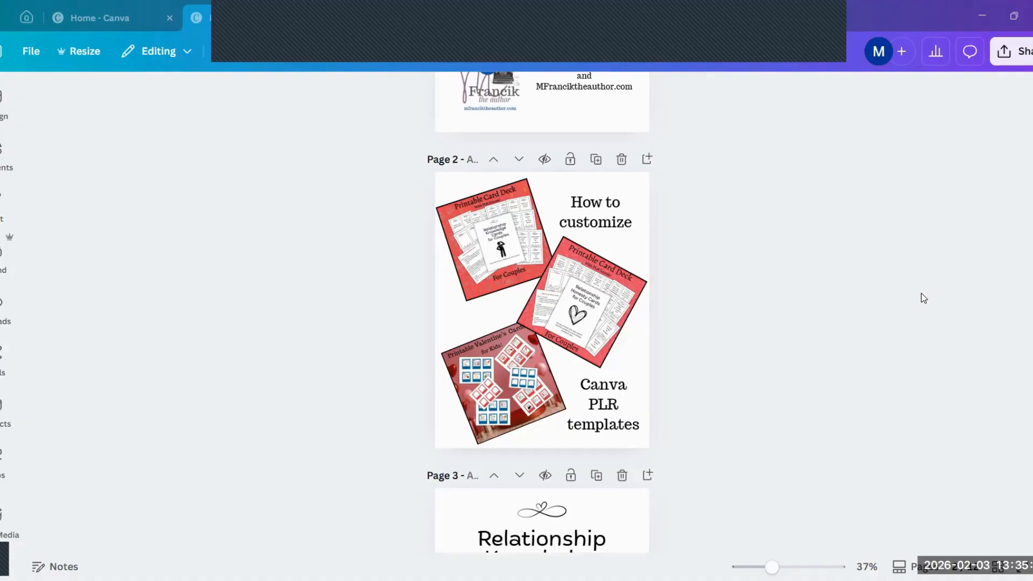
{"action": "scroll", "coordinate": [921, 298], "scroll_direction": "down", "scroll_amount": 4}
{"action": "scroll", "coordinate": [917, 294], "scroll_direction": "down", "scroll_amount": 2}
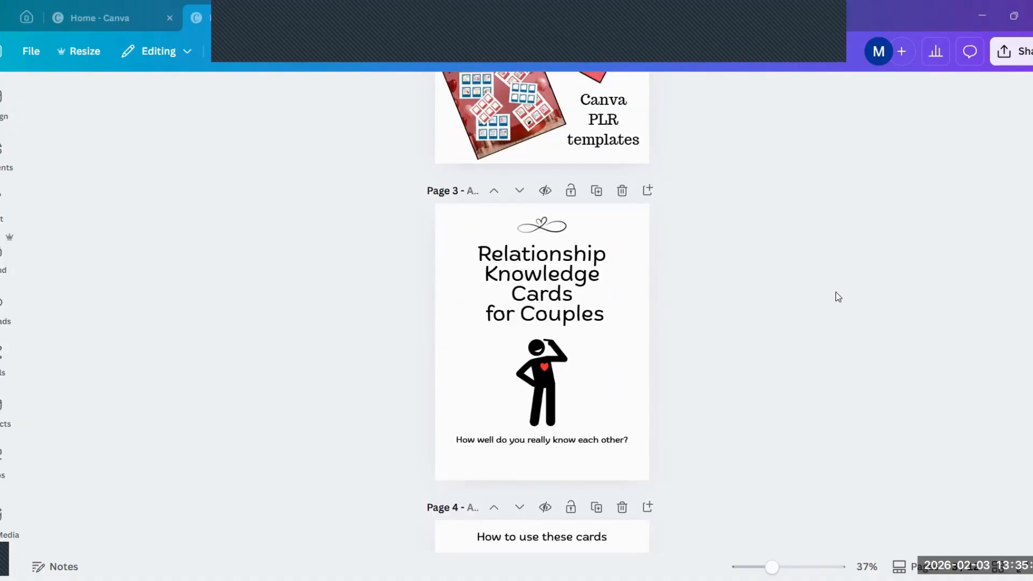
{"action": "scroll", "coordinate": [834, 294], "scroll_direction": "down", "scroll_amount": 7}
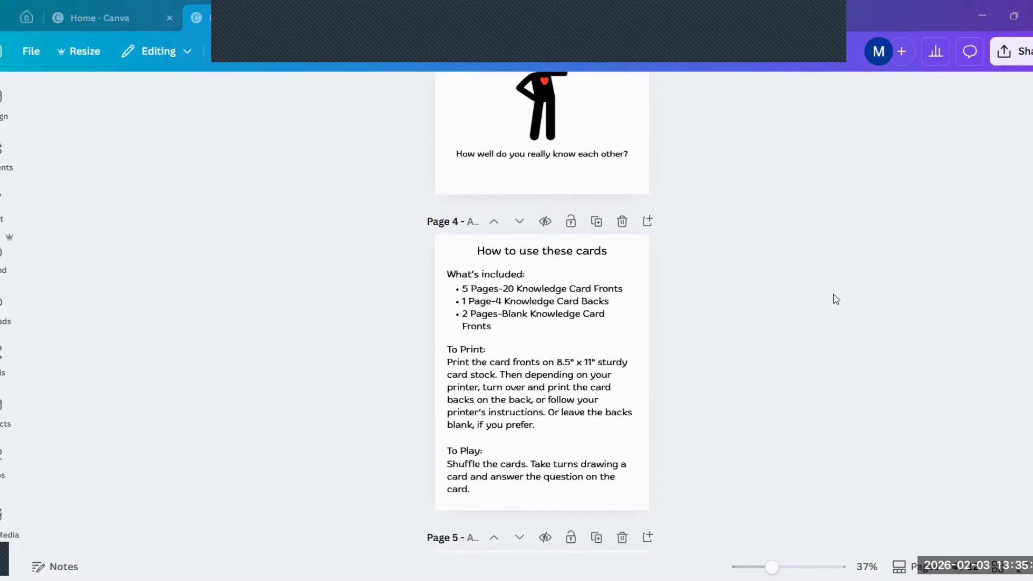
{"action": "scroll", "coordinate": [832, 296], "scroll_direction": "down", "scroll_amount": 5}
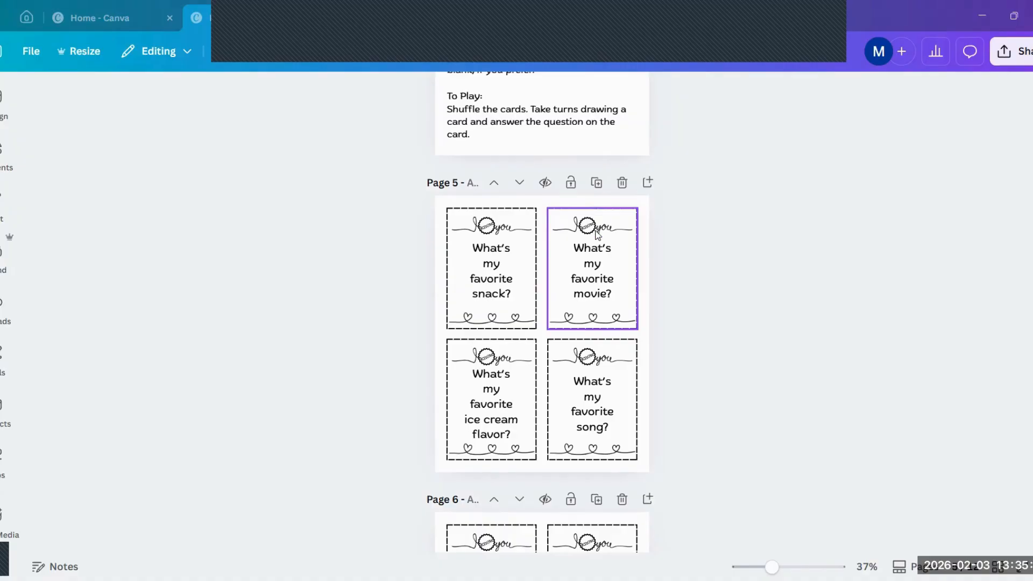
{"action": "scroll", "coordinate": [728, 295], "scroll_direction": "down", "scroll_amount": 7}
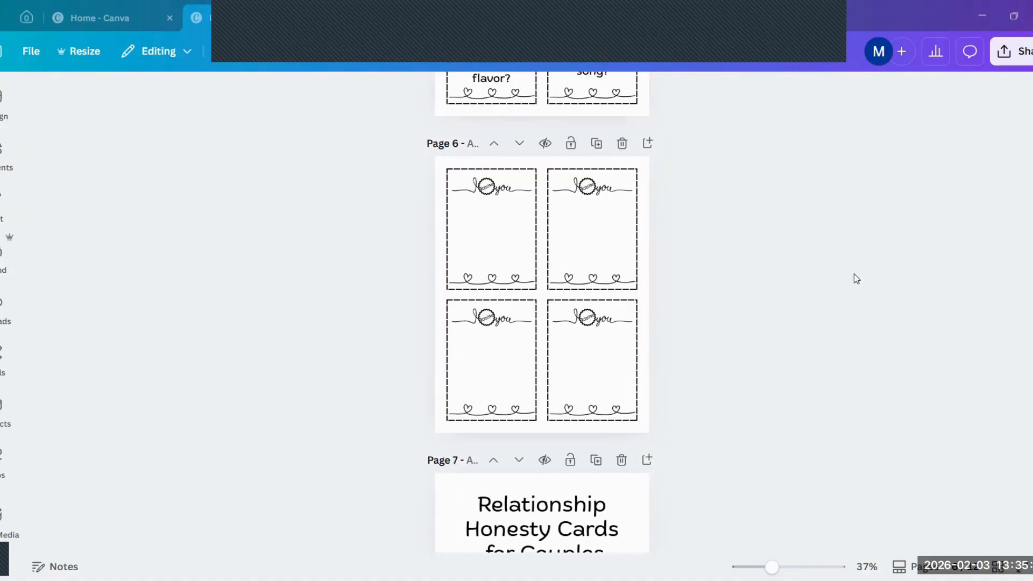
{"action": "scroll", "coordinate": [856, 277], "scroll_direction": "up", "scroll_amount": 7}
{"action": "scroll", "coordinate": [860, 248], "scroll_direction": "up", "scroll_amount": 7}
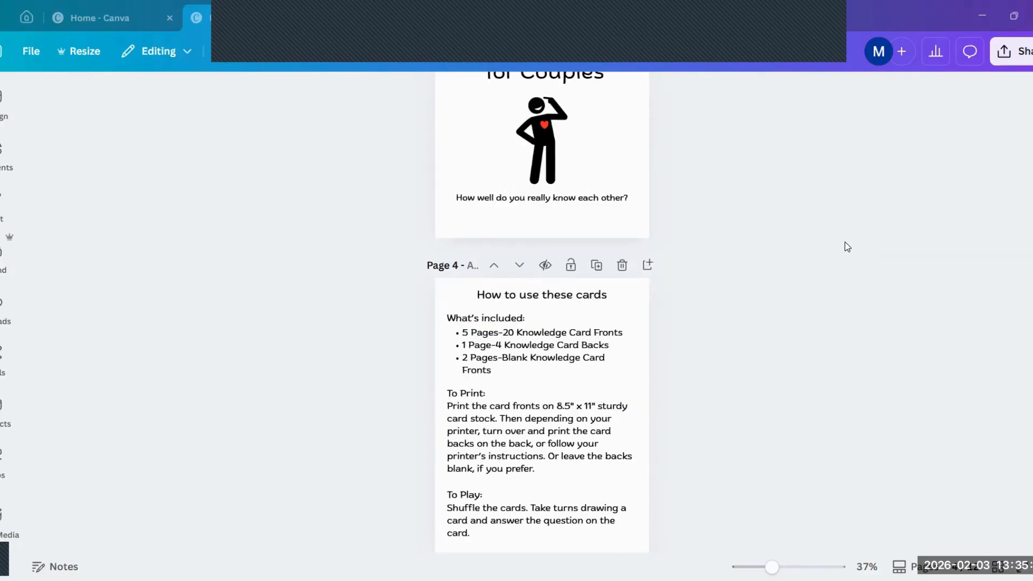
{"action": "scroll", "coordinate": [842, 240], "scroll_direction": "up", "scroll_amount": 5}
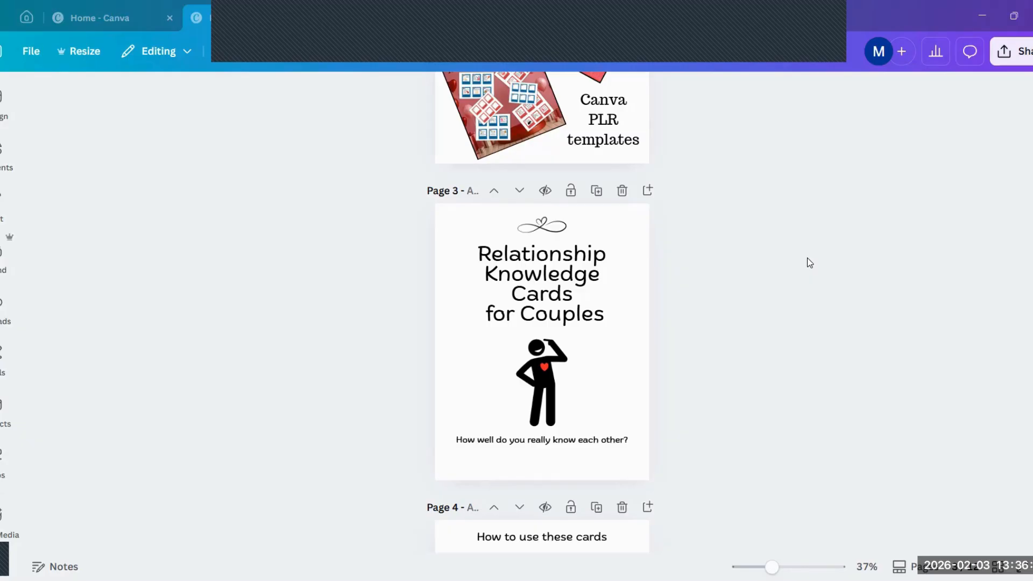
{"action": "scroll", "coordinate": [852, 293], "scroll_direction": "down", "scroll_amount": 1}
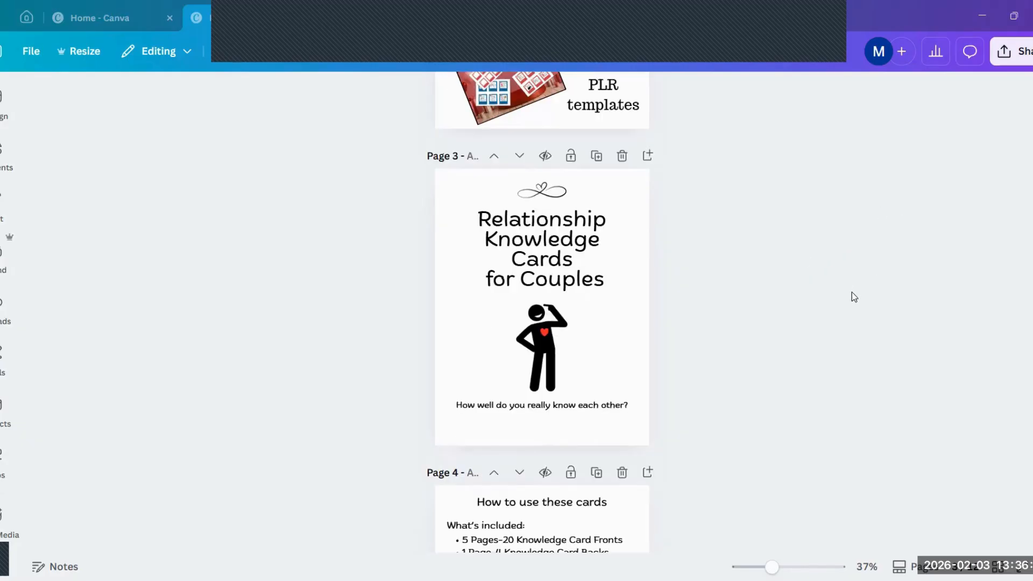
{"action": "scroll", "coordinate": [851, 293], "scroll_direction": "down", "scroll_amount": 12}
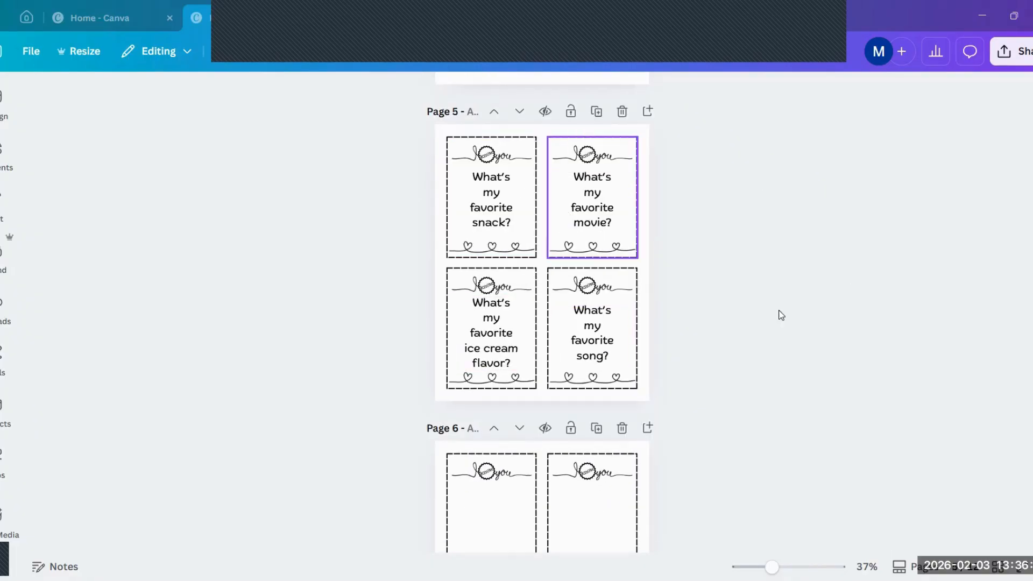
{"action": "scroll", "coordinate": [783, 235], "scroll_direction": "up", "scroll_amount": 4}
{"action": "scroll", "coordinate": [787, 233], "scroll_direction": "up", "scroll_amount": 9}
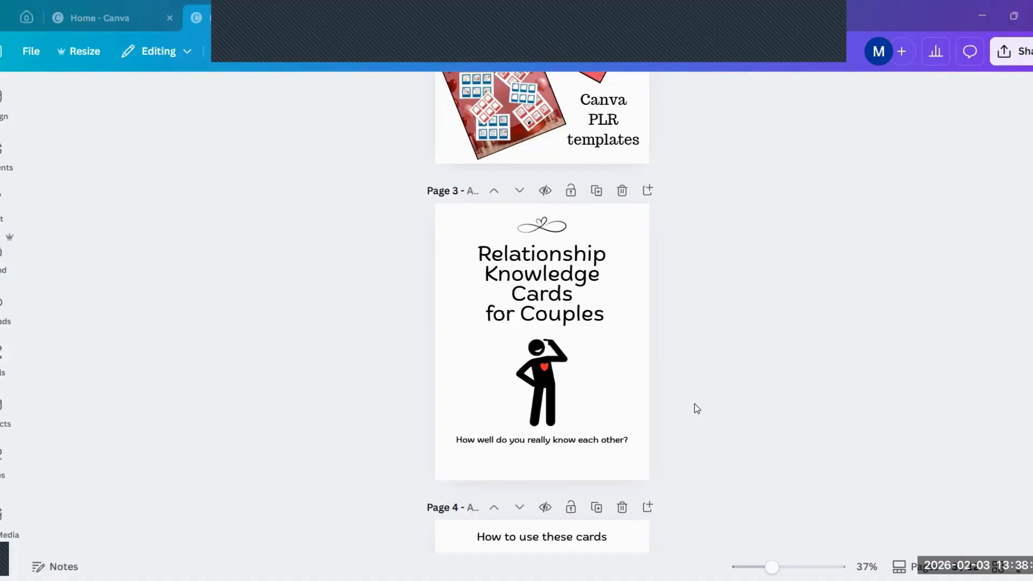
Change the page 3 title font to Canva Sans, apply it to all Biski text, and check the following pages
{"action": "left_click", "coordinate": [549, 289]}
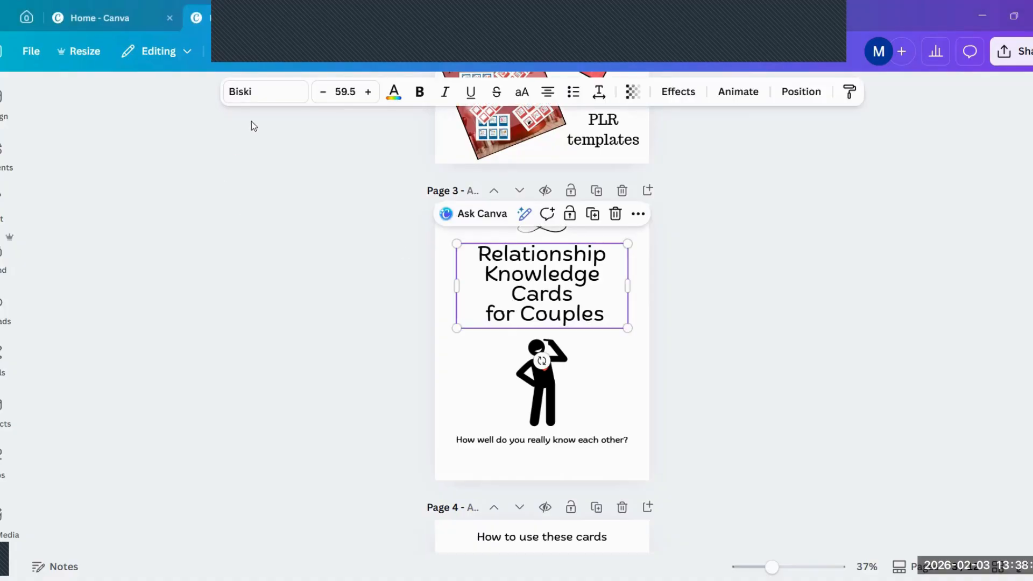
{"action": "left_click", "coordinate": [266, 94]}
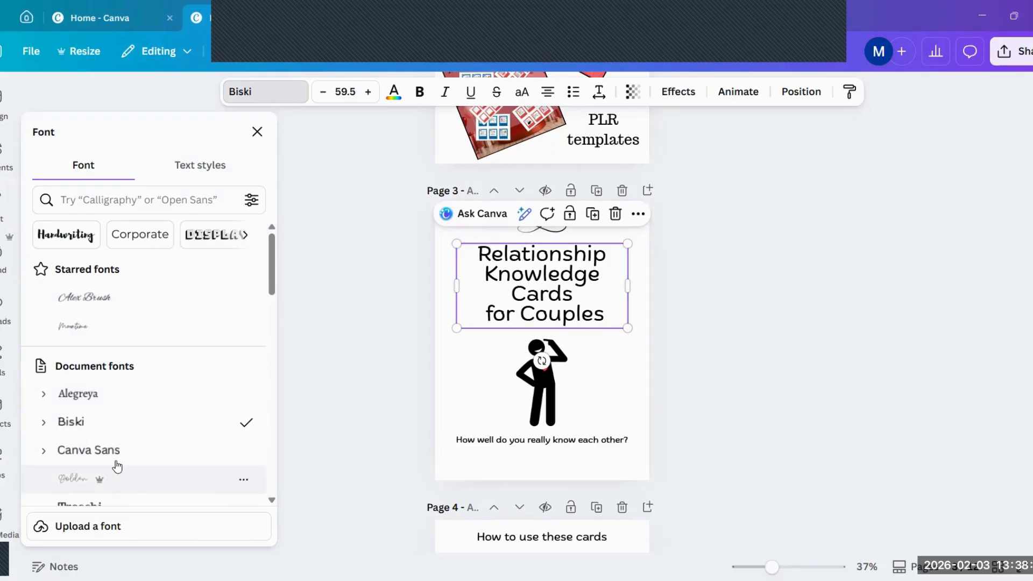
{"action": "left_click", "coordinate": [103, 453]}
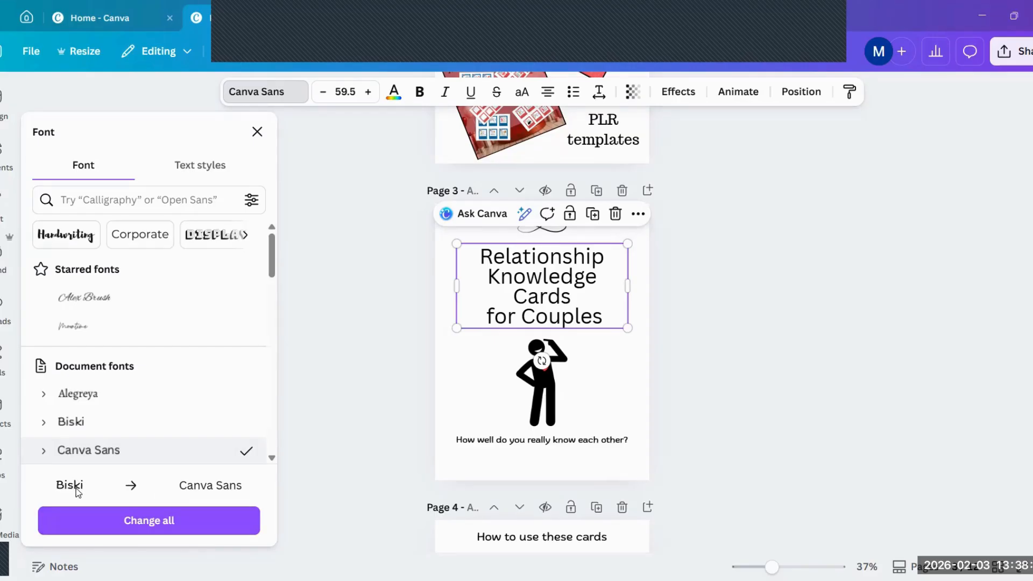
{"action": "left_click", "coordinate": [160, 525]}
{"action": "scroll", "coordinate": [926, 289], "scroll_direction": "down", "scroll_amount": 1}
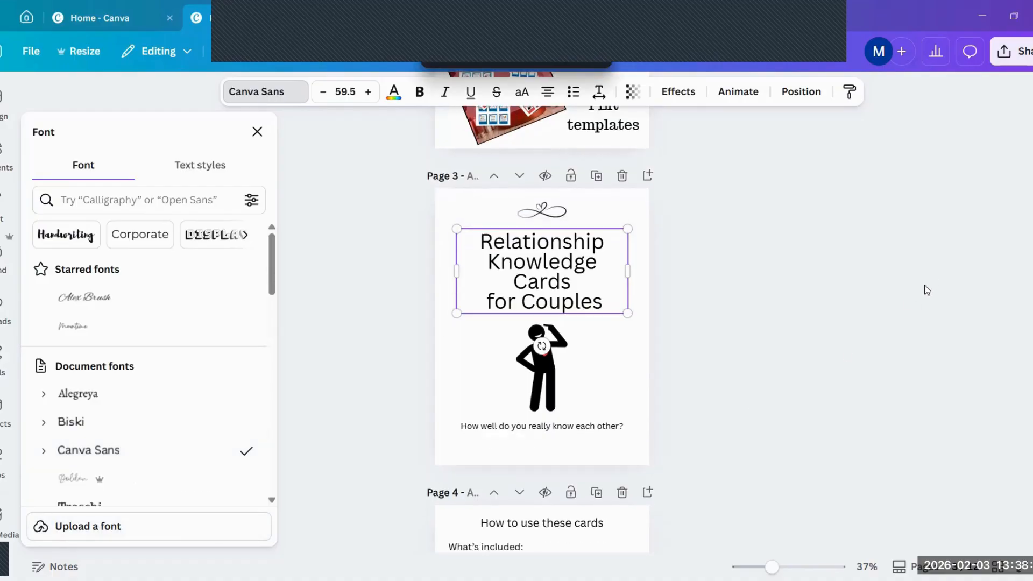
{"action": "scroll", "coordinate": [926, 289], "scroll_direction": "down", "scroll_amount": 7}
{"action": "scroll", "coordinate": [921, 290], "scroll_direction": "down", "scroll_amount": 10}
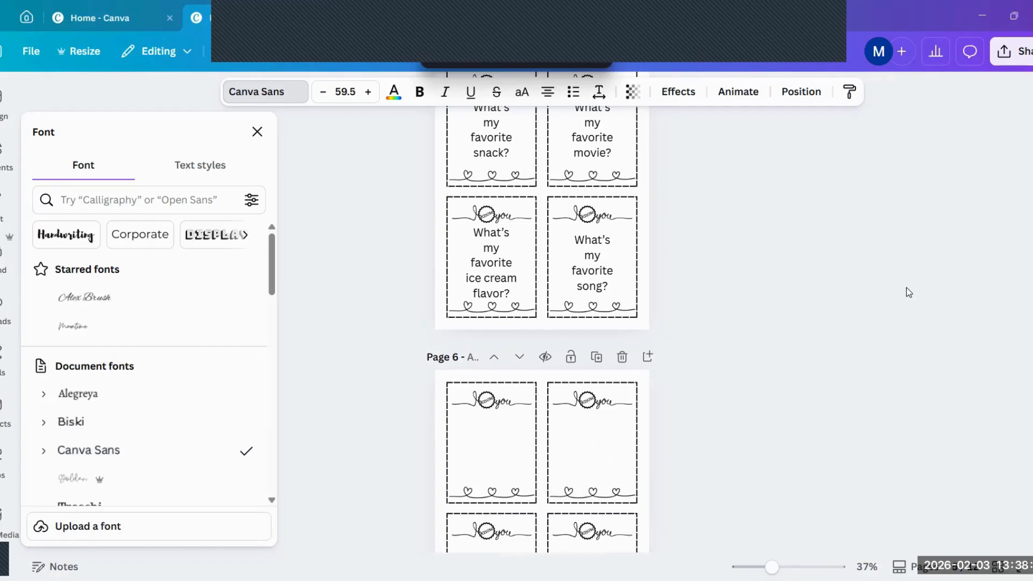
{"action": "scroll", "coordinate": [905, 298], "scroll_direction": "up", "scroll_amount": 17}
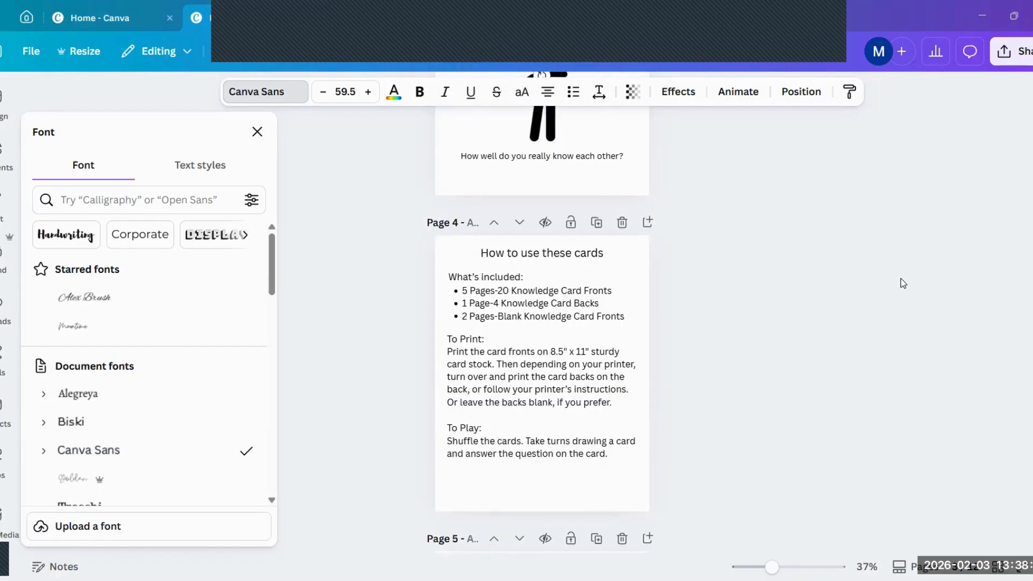
{"action": "scroll", "coordinate": [901, 280], "scroll_direction": "up", "scroll_amount": 2}
{"action": "scroll", "coordinate": [901, 276], "scroll_direction": "down", "scroll_amount": 4}
Change the title font back to Biski and apply it to all Canva Sans text in the design
{"action": "left_click", "coordinate": [70, 422]}
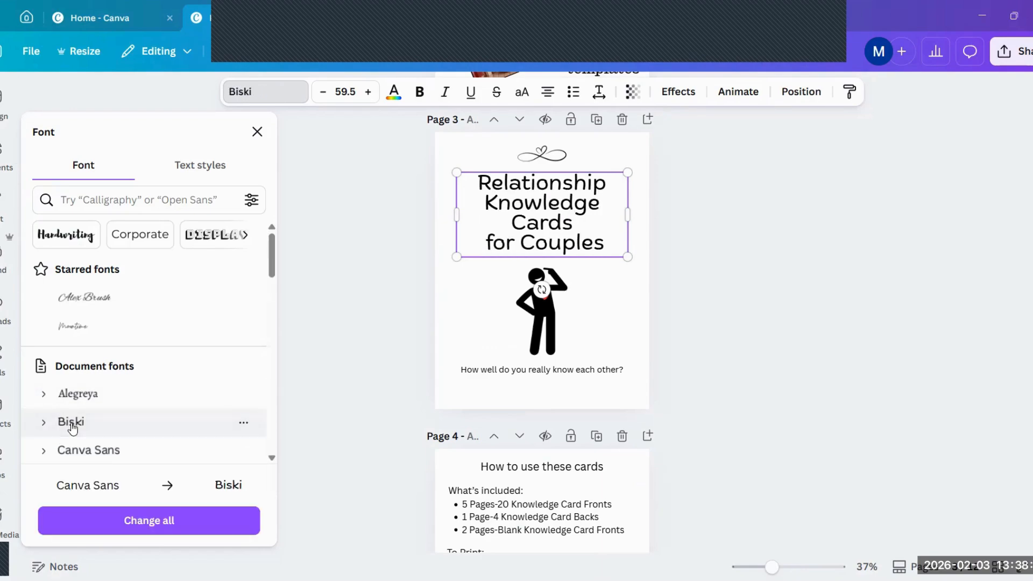
{"action": "left_click", "coordinate": [168, 521]}
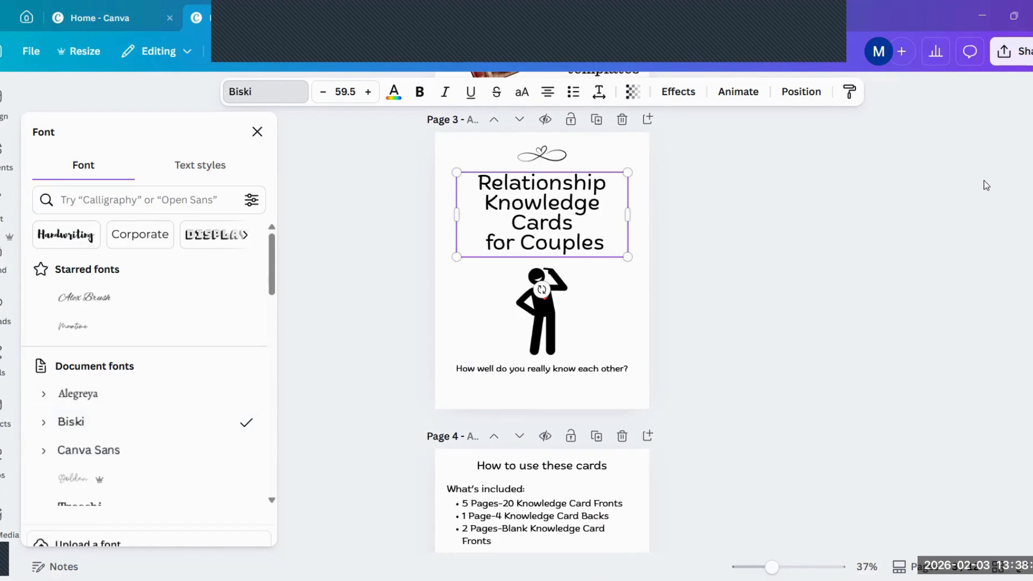
{"action": "scroll", "coordinate": [828, 224], "scroll_direction": "up", "scroll_amount": 2}
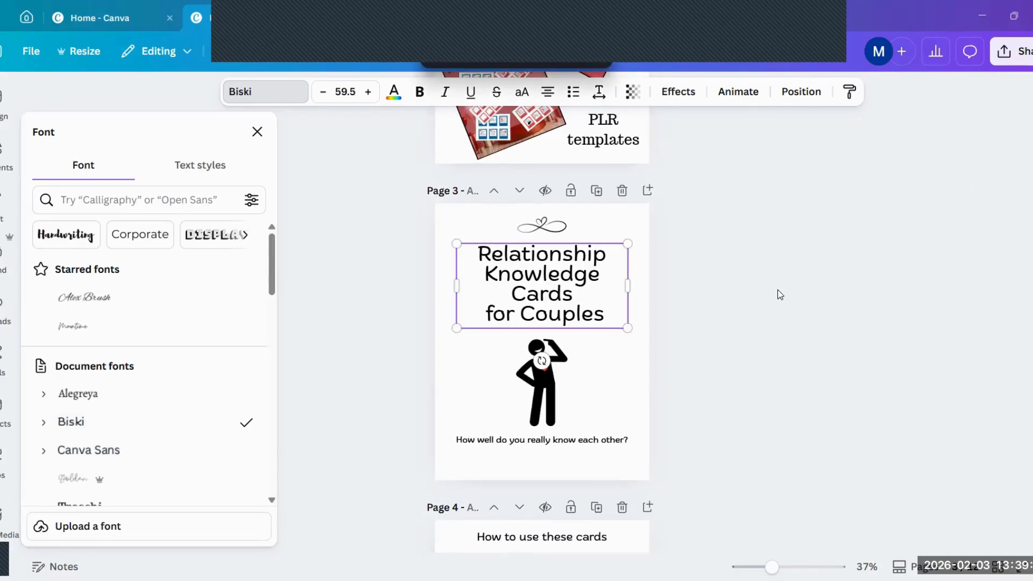
Replace the heart flourish above the page 3 title with the Precious Printables logo from the brand kit
{"action": "left_click", "coordinate": [547, 230]}
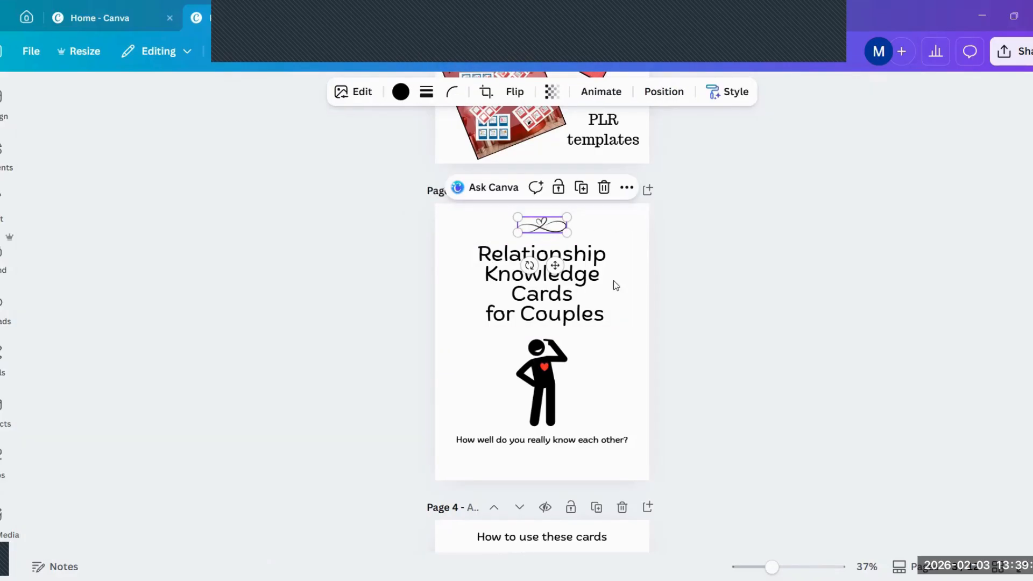
{"action": "key", "text": "Delete"}
{"action": "left_click", "coordinate": [2, 263]}
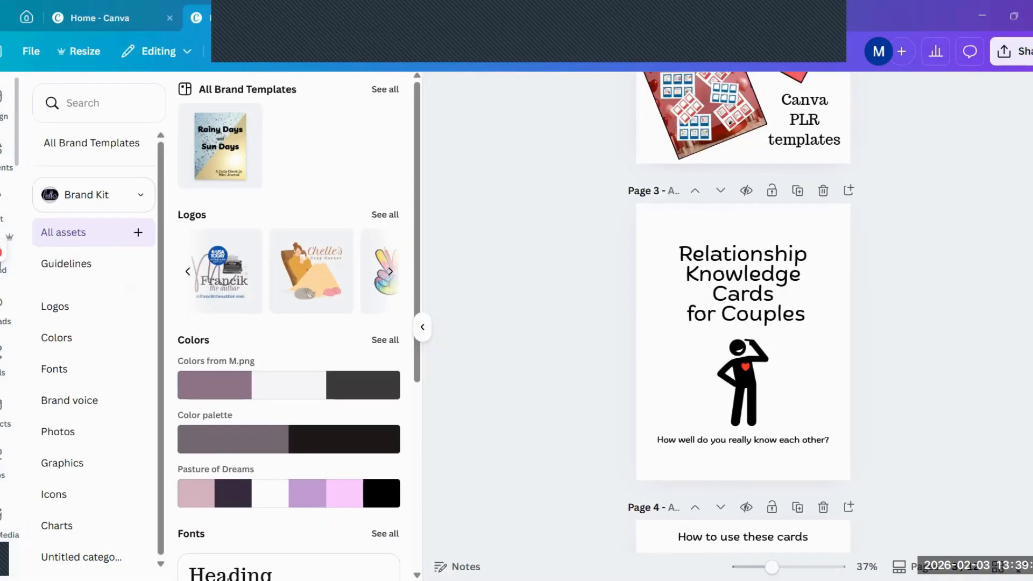
{"action": "left_click", "coordinate": [188, 272]}
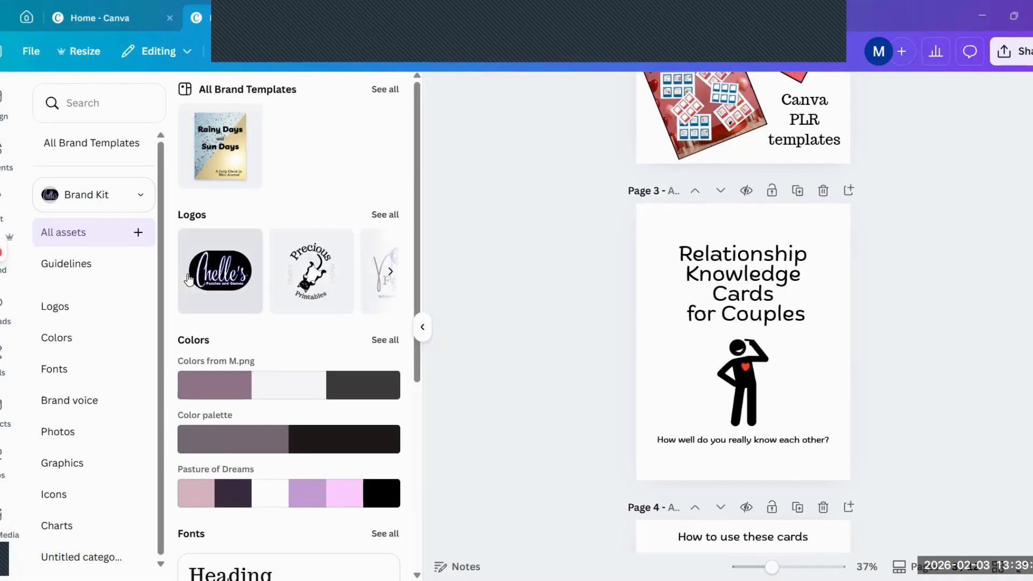
{"action": "left_click", "coordinate": [312, 271]}
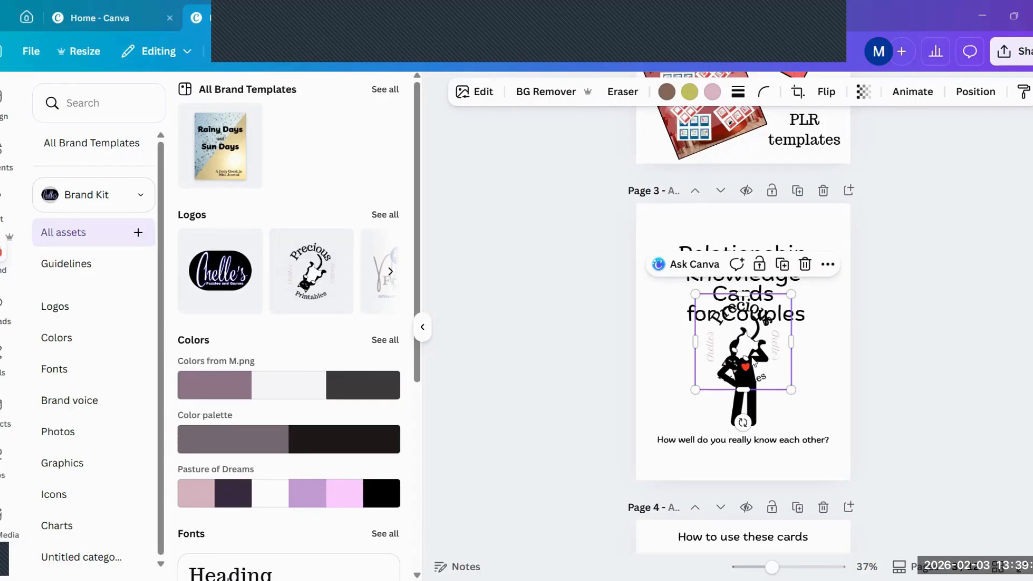
Shrink the Precious Printables logo, centre it at the top of page 3, and move the title slightly down beneath it
{"action": "left_click_drag", "start_coordinate": [754, 365], "coordinate": [755, 336]}
{"action": "left_click_drag", "start_coordinate": [695, 266], "coordinate": [734, 228]}
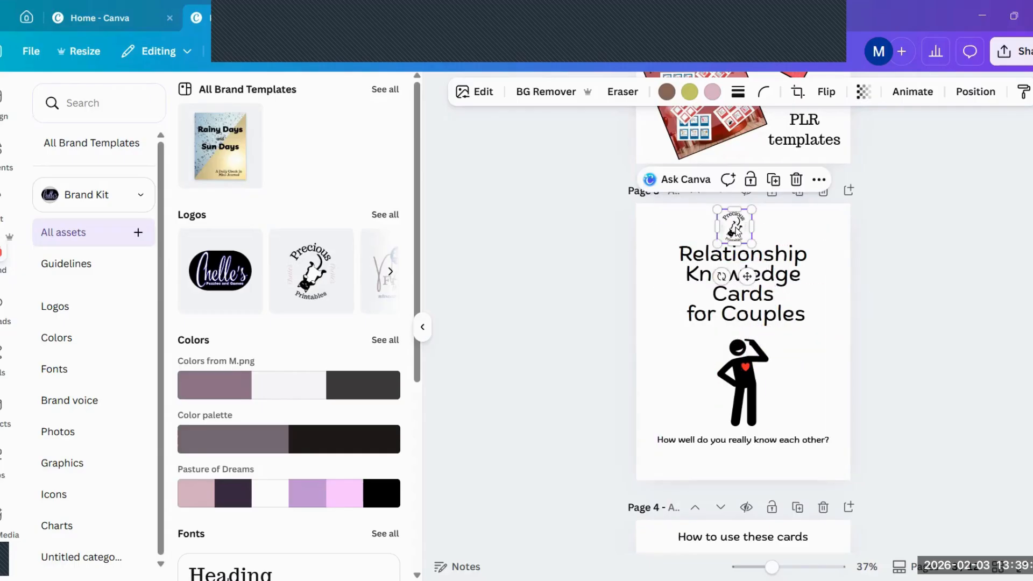
{"action": "left_click_drag", "start_coordinate": [786, 292], "coordinate": [787, 306]}
{"action": "left_click", "coordinate": [913, 265]}
{"action": "left_click_drag", "start_coordinate": [732, 240], "coordinate": [741, 241]}
{"action": "left_click", "coordinate": [918, 289]}
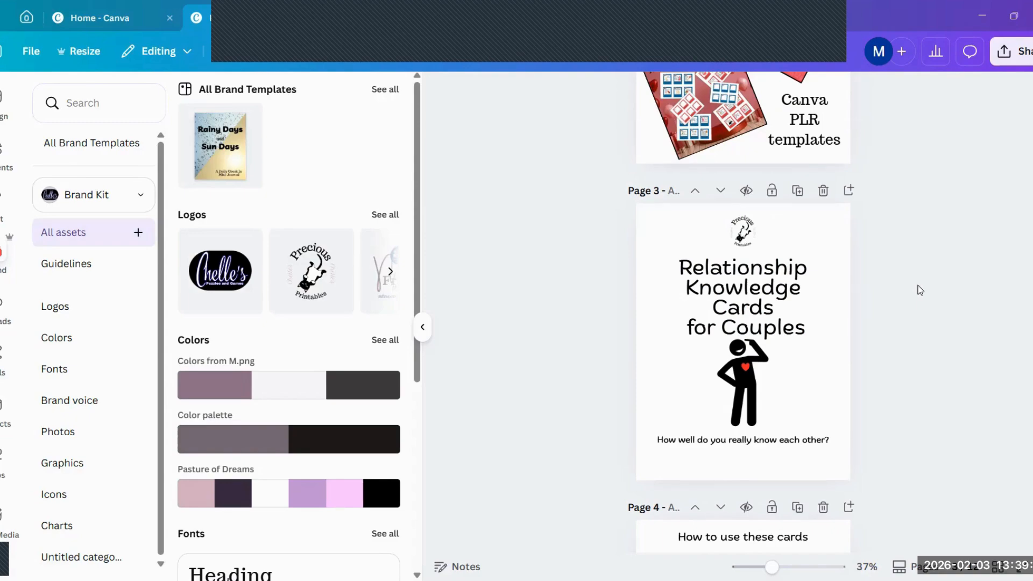
Replace "Couples" with "Friends" in the page 3 title
{"action": "left_click", "coordinate": [750, 318]}
{"action": "left_click", "coordinate": [730, 331]}
{"action": "left_click", "coordinate": [729, 329]}
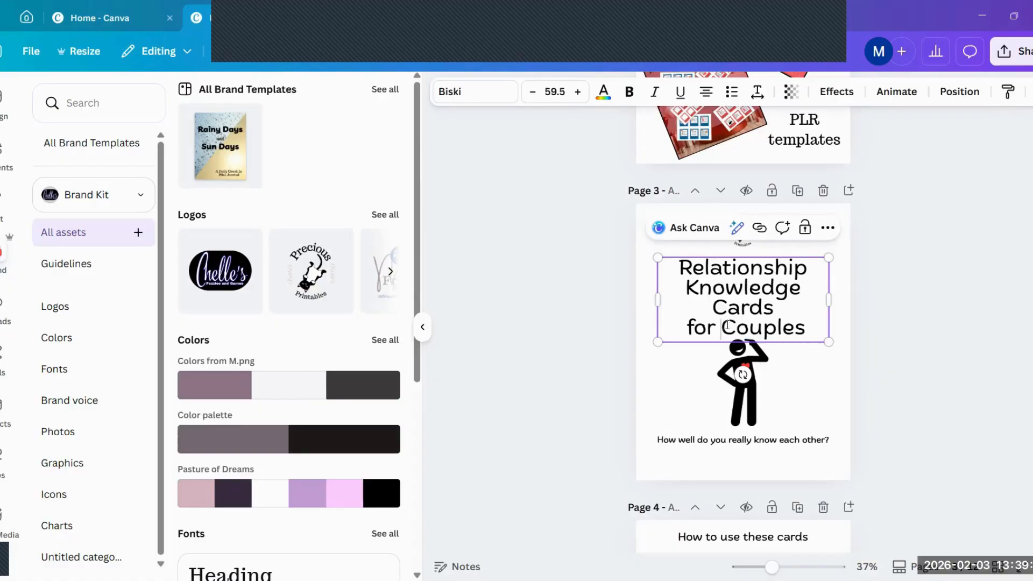
{"action": "left_click_drag", "start_coordinate": [724, 326], "coordinate": [810, 327]}
{"action": "type", "text": "Friends"}
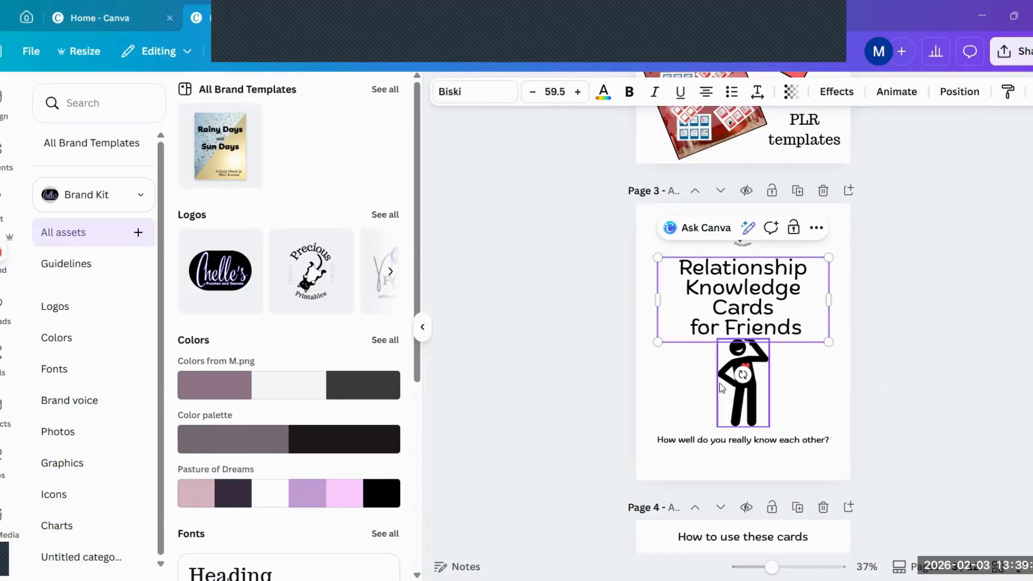
Delete the stick figure and its red heart from page 3
{"action": "left_click", "coordinate": [737, 415]}
{"action": "key", "text": "Delete"}
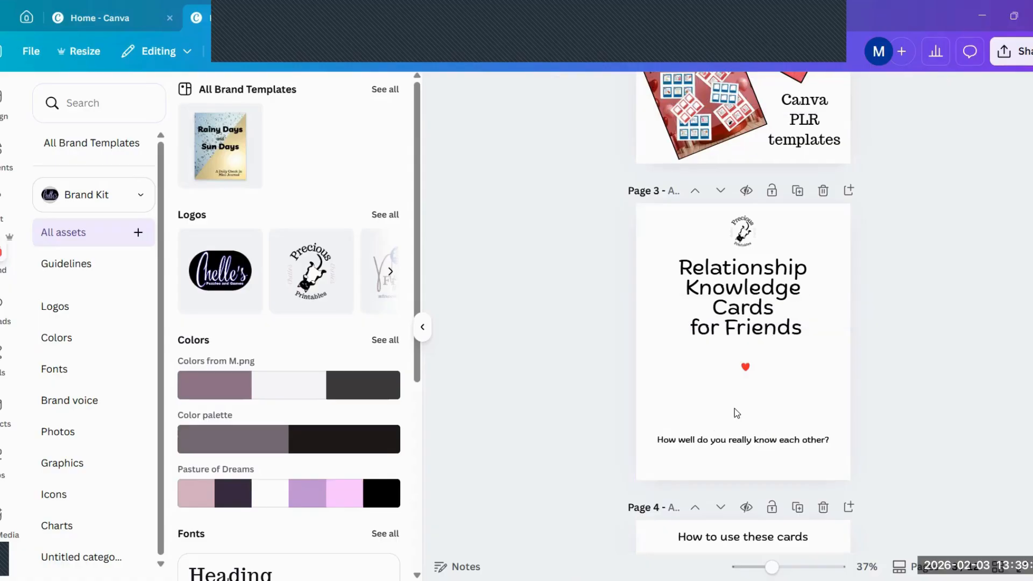
{"action": "left_click", "coordinate": [745, 368]}
{"action": "key", "text": "Delete"}
{"action": "left_click", "coordinate": [423, 327]}
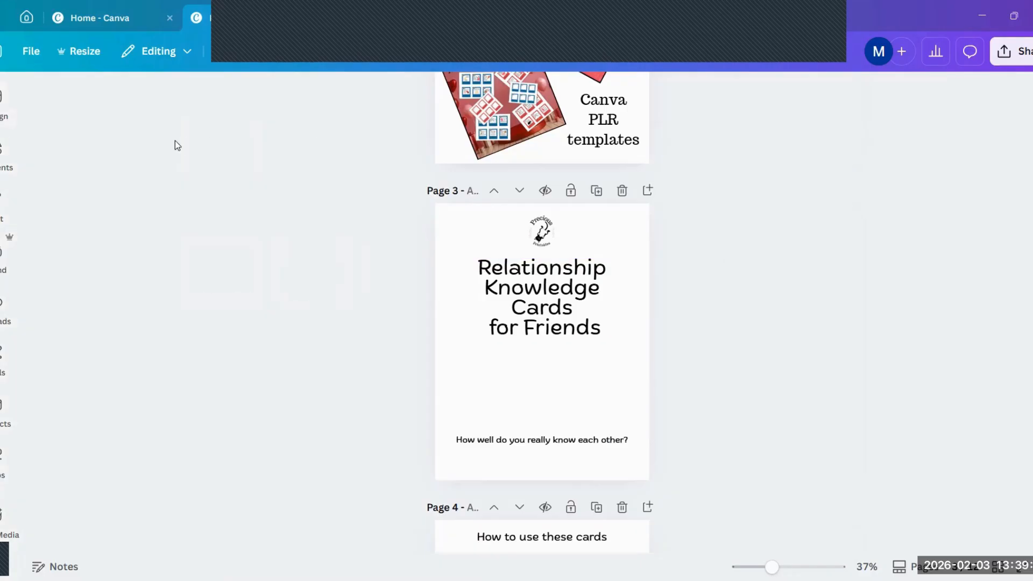
Search the elements for "friends" and place the colourful #FRIENDS graphic between the page 3 title and the question line
{"action": "left_click", "coordinate": [3, 151]}
{"action": "left_click", "coordinate": [106, 109]}
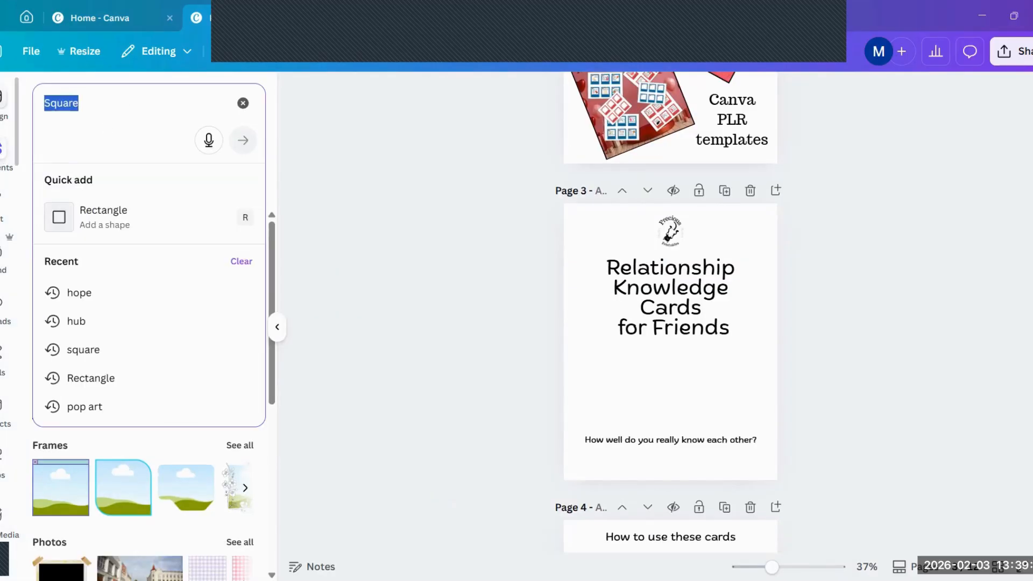
{"action": "type", "text": "friends"}
{"action": "key", "text": "Return"}
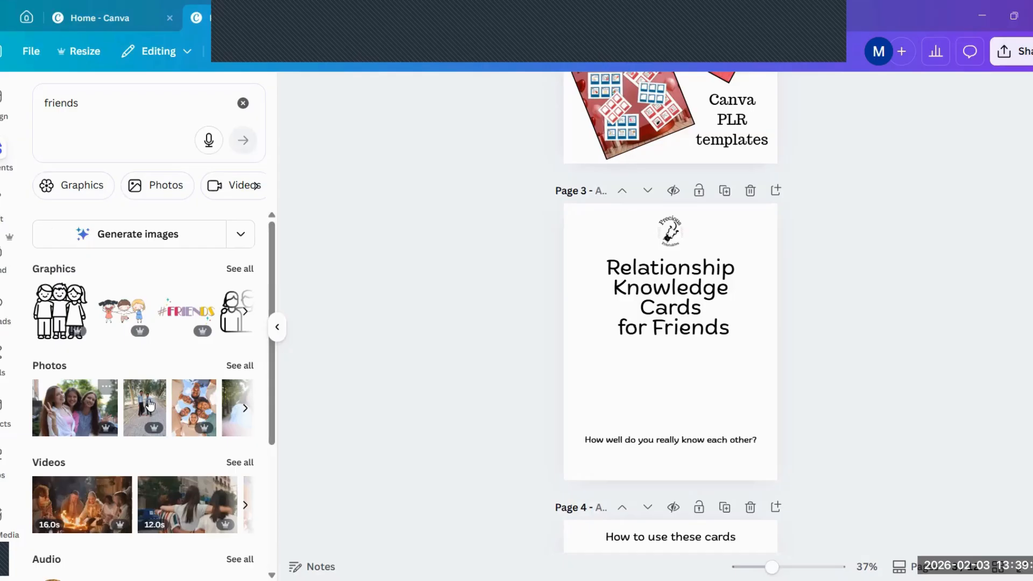
{"action": "left_click", "coordinate": [189, 317]}
{"action": "left_click_drag", "start_coordinate": [669, 360], "coordinate": [687, 390]}
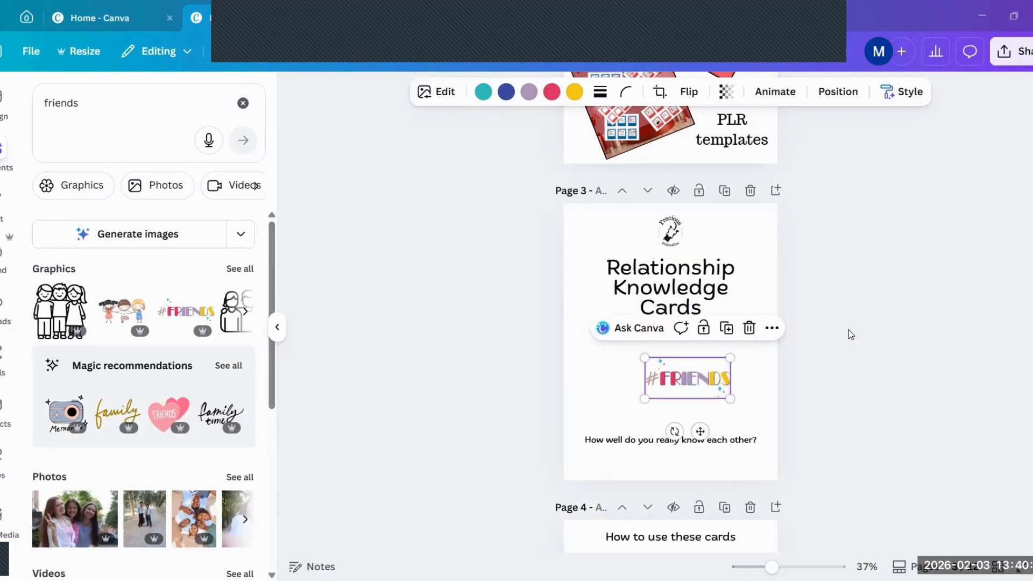
{"action": "left_click", "coordinate": [846, 334]}
Try removing the word "Friends" from the end of the page 3 title, and put it back
{"action": "left_click", "coordinate": [721, 331]}
{"action": "left_click", "coordinate": [721, 331]}
{"action": "left_click_drag", "start_coordinate": [723, 331], "coordinate": [653, 330]}
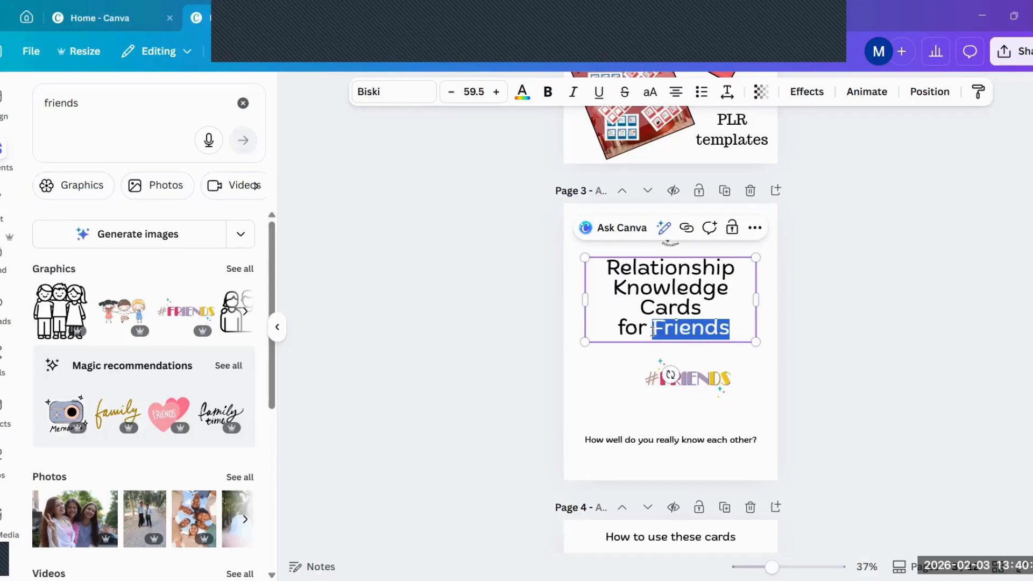
{"action": "key", "text": "BackSpace"}
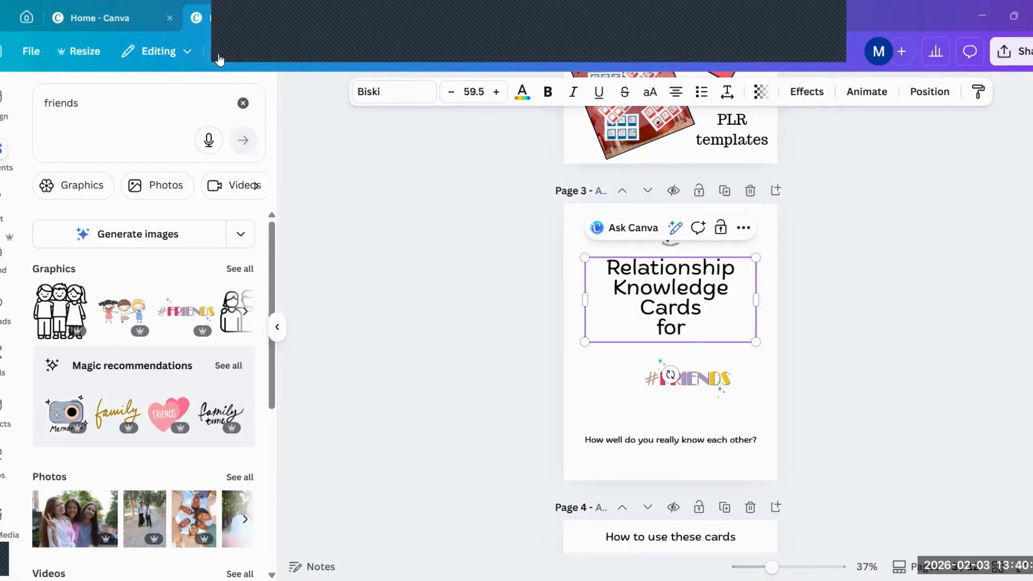
{"action": "type", "text": "Friends"}
Replace the #FRIENDS graphic on page 3 with the line drawing of two seated girls raising their arms, placed below the title
{"action": "left_click", "coordinate": [706, 382]}
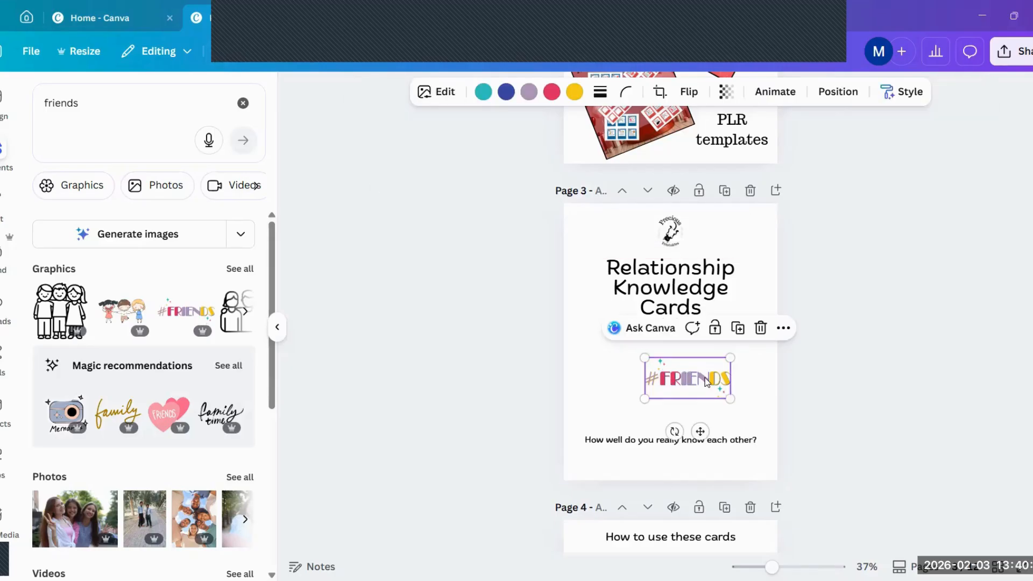
{"action": "key", "text": "Delete"}
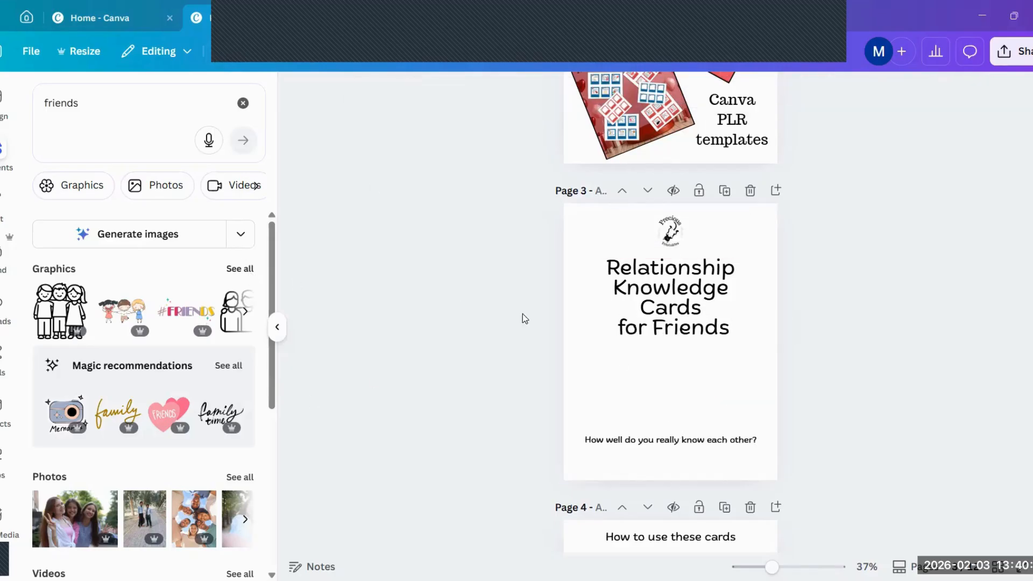
{"action": "left_click", "coordinate": [240, 269]}
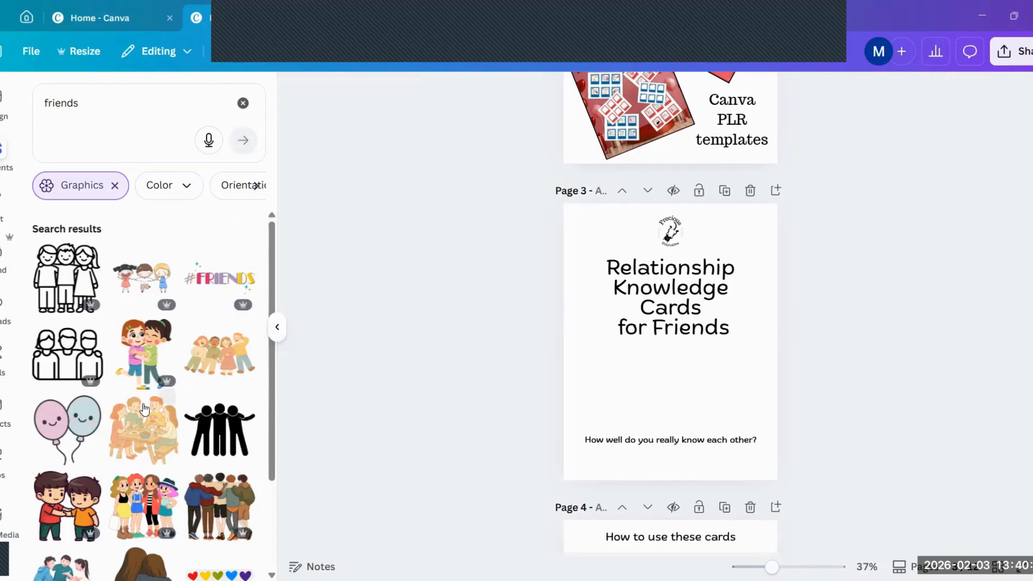
{"action": "scroll", "coordinate": [141, 407], "scroll_direction": "down", "scroll_amount": 3}
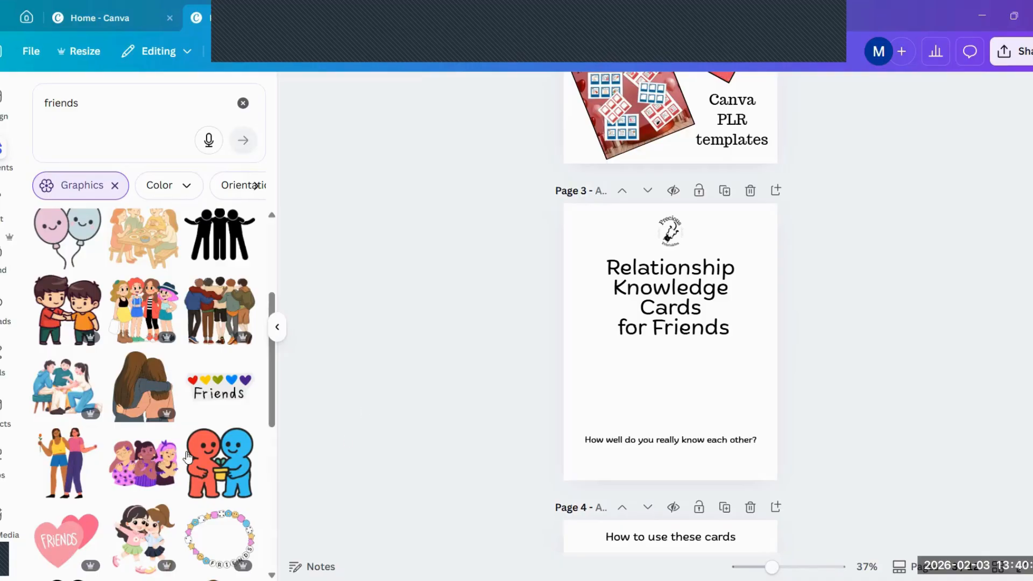
{"action": "scroll", "coordinate": [141, 404], "scroll_direction": "down", "scroll_amount": 1}
{"action": "scroll", "coordinate": [138, 396], "scroll_direction": "down", "scroll_amount": 2}
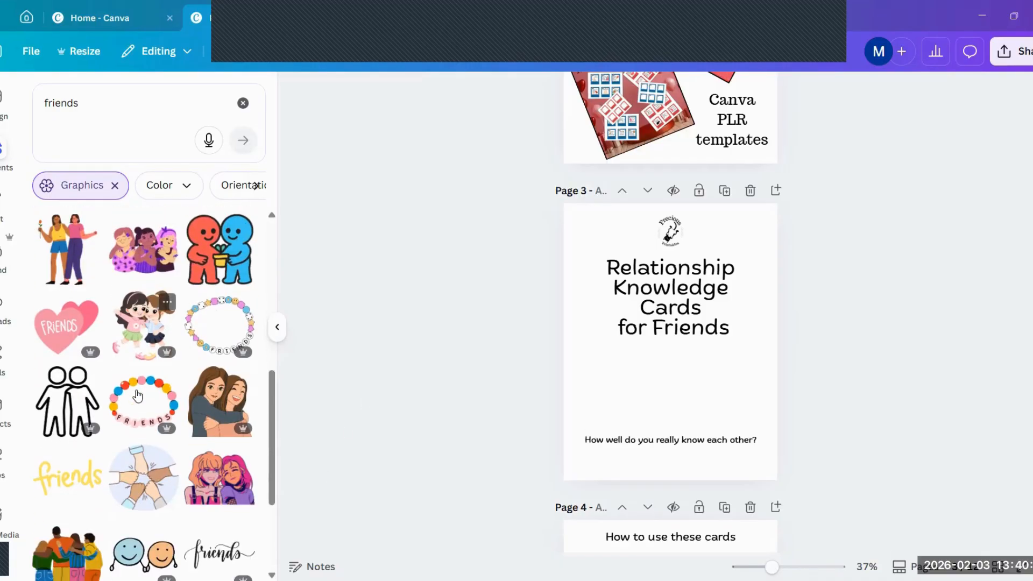
{"action": "scroll", "coordinate": [136, 395], "scroll_direction": "down", "scroll_amount": 2}
{"action": "scroll", "coordinate": [135, 394], "scroll_direction": "down", "scroll_amount": 2}
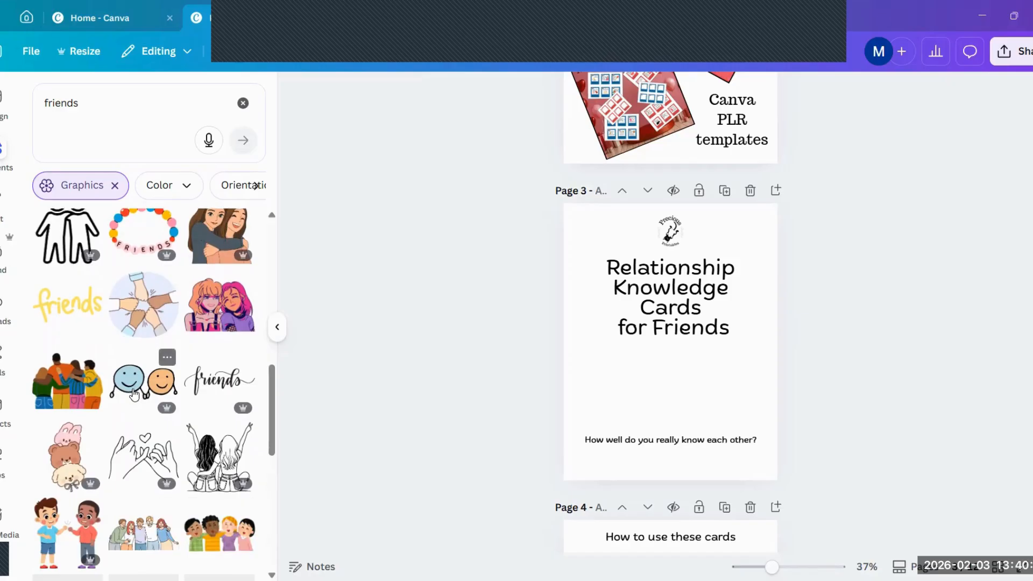
{"action": "scroll", "coordinate": [132, 393], "scroll_direction": "down", "scroll_amount": 2}
{"action": "scroll", "coordinate": [131, 392], "scroll_direction": "up", "scroll_amount": 1}
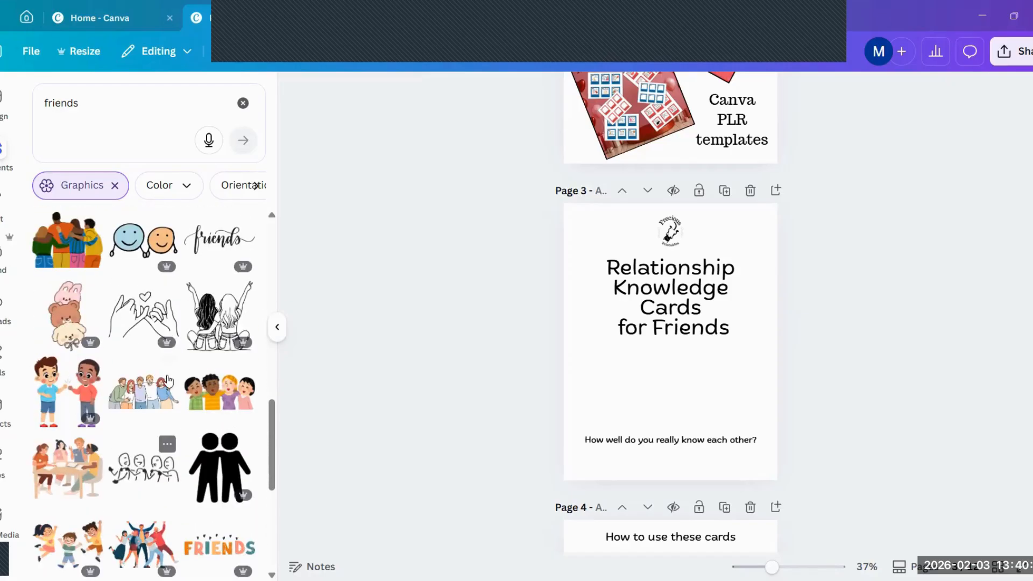
{"action": "left_click", "coordinate": [212, 323]}
{"action": "left_click_drag", "start_coordinate": [693, 360], "coordinate": [692, 404]}
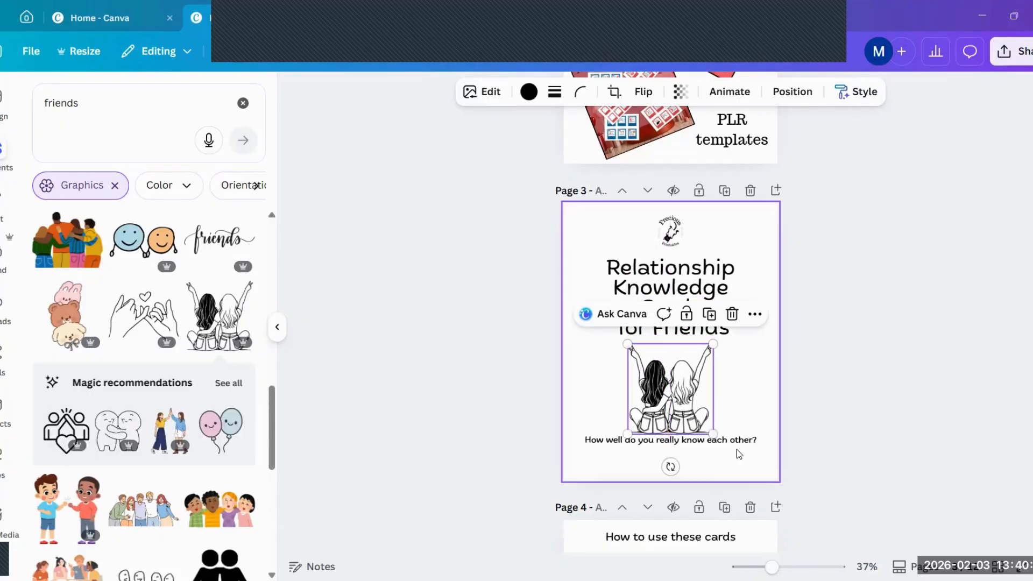
Move the question line on page 3 down, clear of the two girls drawing
{"action": "left_click", "coordinate": [737, 442]}
{"action": "left_click_drag", "start_coordinate": [736, 442], "coordinate": [738, 459]}
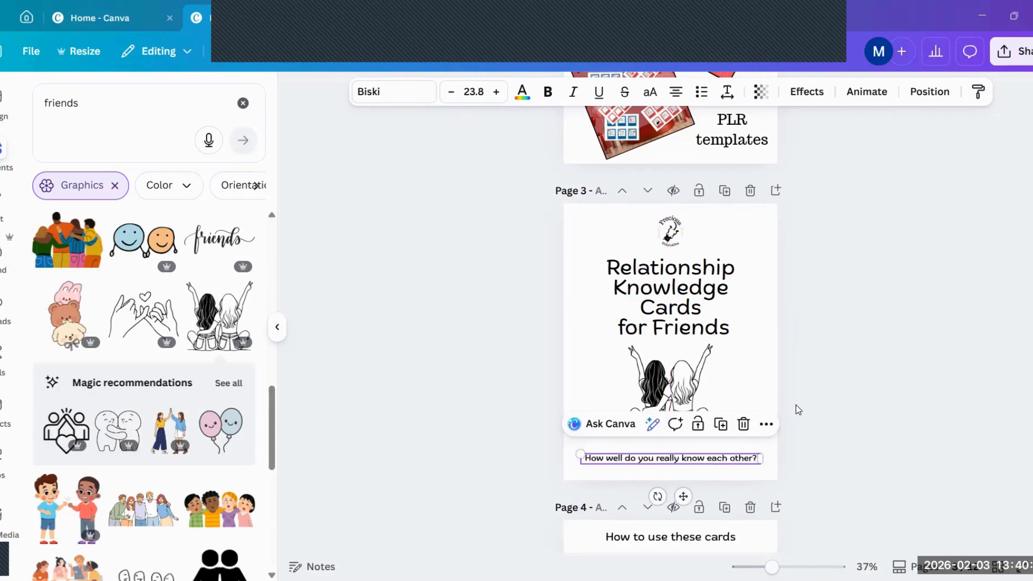
{"action": "left_click", "coordinate": [823, 416]}
Enlarge the two girls drawing slightly and centre it between the page 3 title and the question line
{"action": "left_click", "coordinate": [677, 390]}
{"action": "left_click", "coordinate": [768, 376]}
{"action": "left_click", "coordinate": [682, 396]}
{"action": "left_click_drag", "start_coordinate": [627, 351], "coordinate": [619, 342]}
{"action": "mouse_move", "coordinate": [661, 386]}
{"action": "left_mouse_down"}
{"action": "mouse_move", "coordinate": [677, 386]}
{"action": "mouse_move", "coordinate": [665, 387]}
{"action": "left_mouse_up"}
{"action": "left_click", "coordinate": [925, 362]}
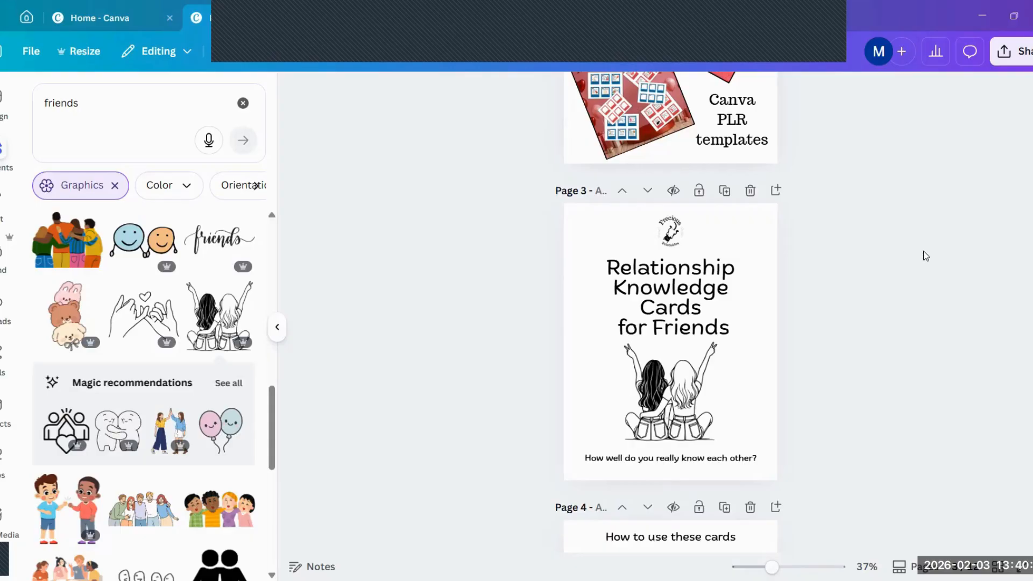
Try colouring the page 3 title blue, and undo the colour change
{"action": "scroll", "coordinate": [924, 255], "scroll_direction": "down", "scroll_amount": 2}
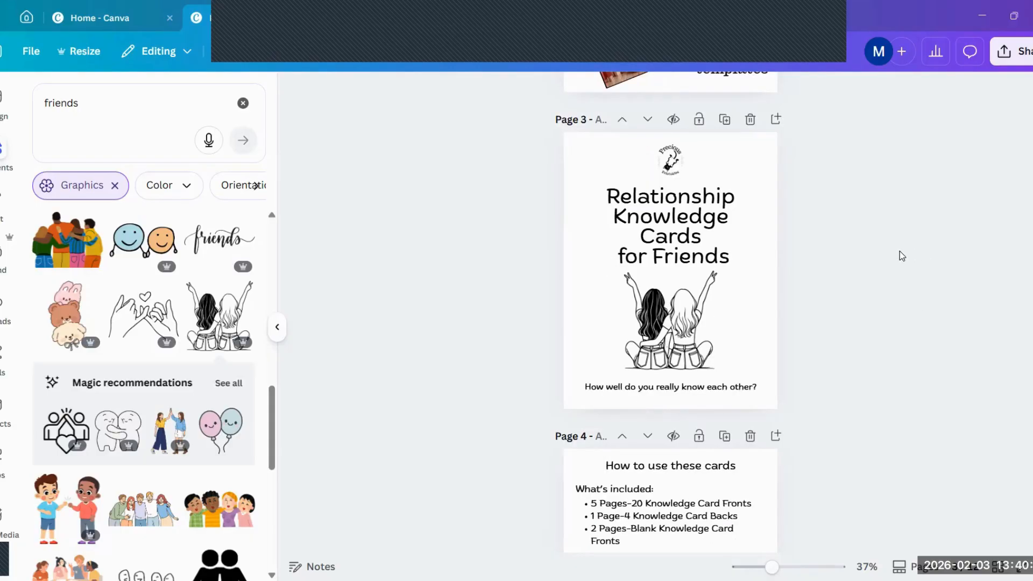
{"action": "scroll", "coordinate": [900, 256], "scroll_direction": "up", "scroll_amount": 2}
{"action": "scroll", "coordinate": [909, 393], "scroll_direction": "down", "scroll_amount": 1}
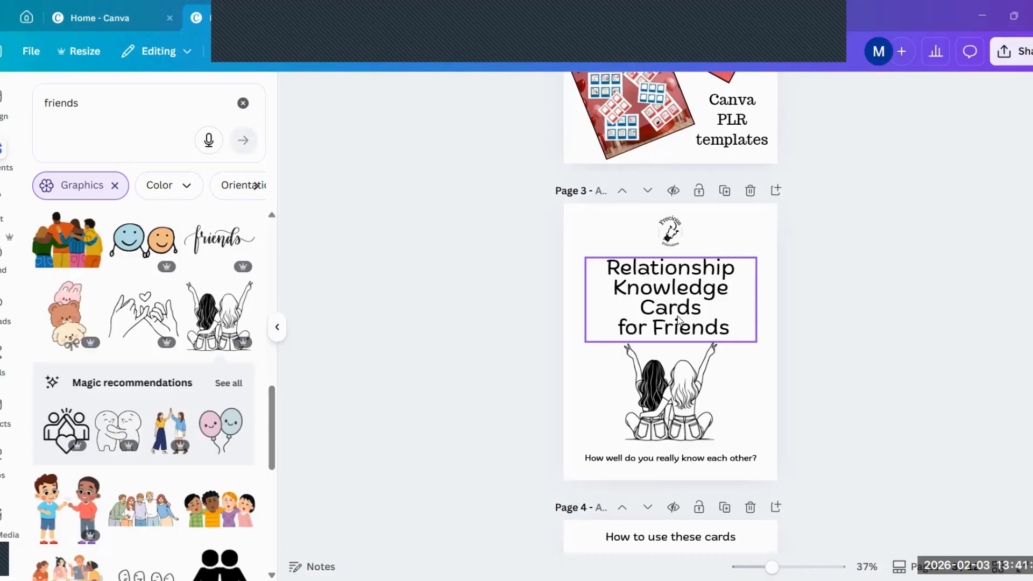
{"action": "left_click", "coordinate": [646, 312]}
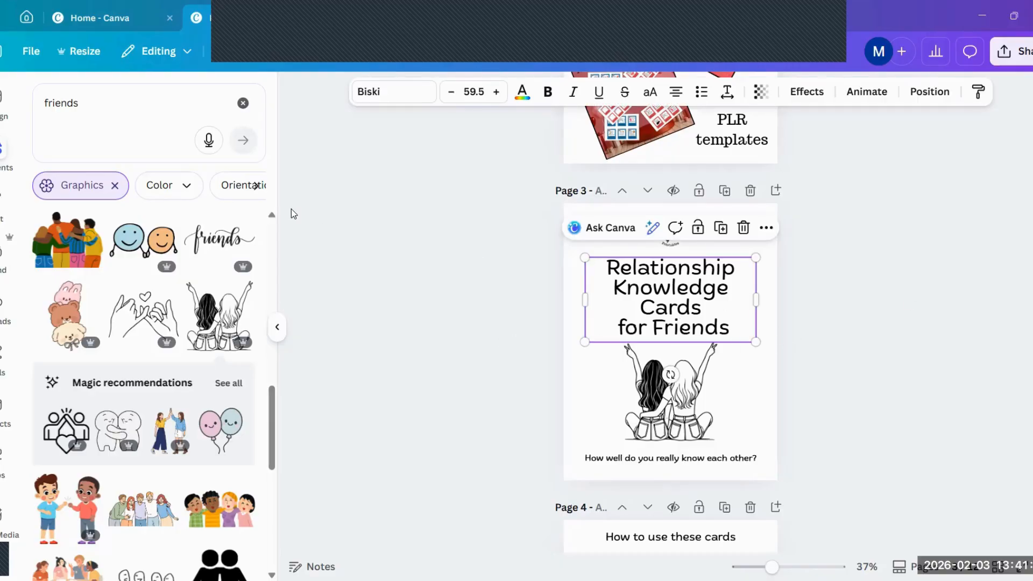
{"action": "left_click", "coordinate": [522, 92]}
{"action": "left_click", "coordinate": [178, 198]}
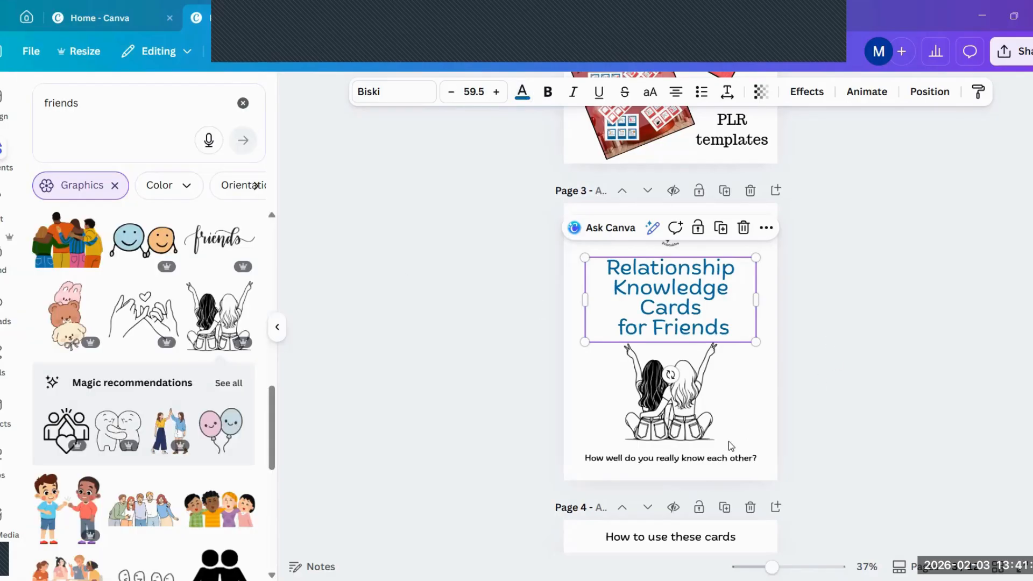
{"action": "left_click", "coordinate": [724, 460]}
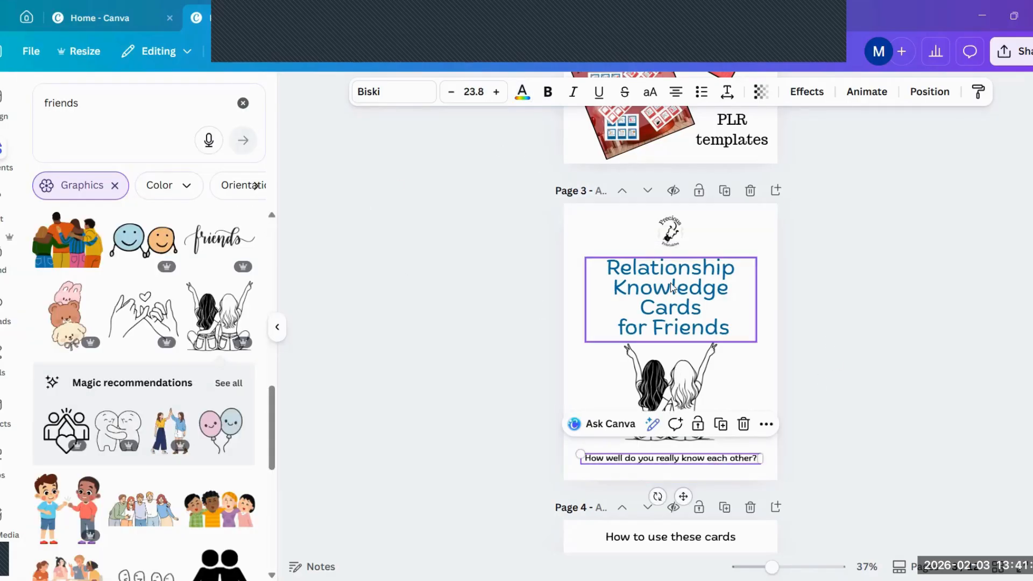
{"action": "left_click", "coordinate": [221, 63]}
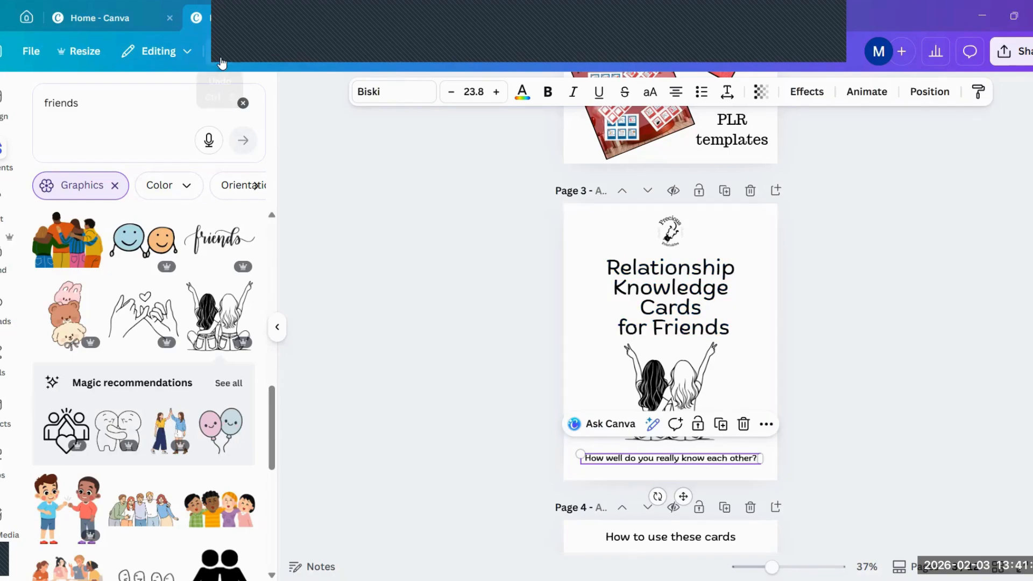
Colour the page 3 title Vivid azure #086b9f, try applying it to all matching black text, and undo the document-wide change
{"action": "left_click", "coordinate": [656, 295]}
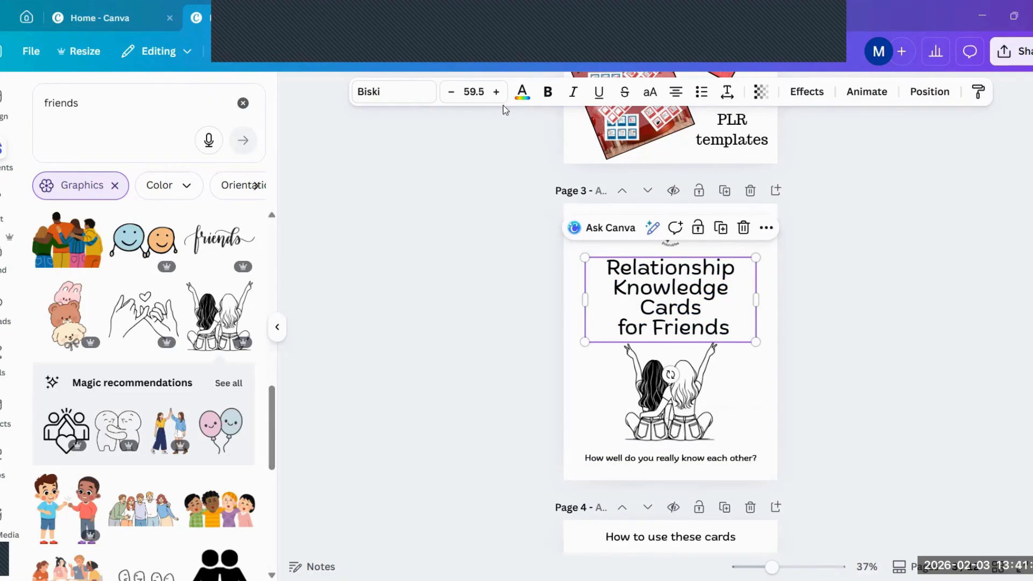
{"action": "left_click", "coordinate": [525, 102]}
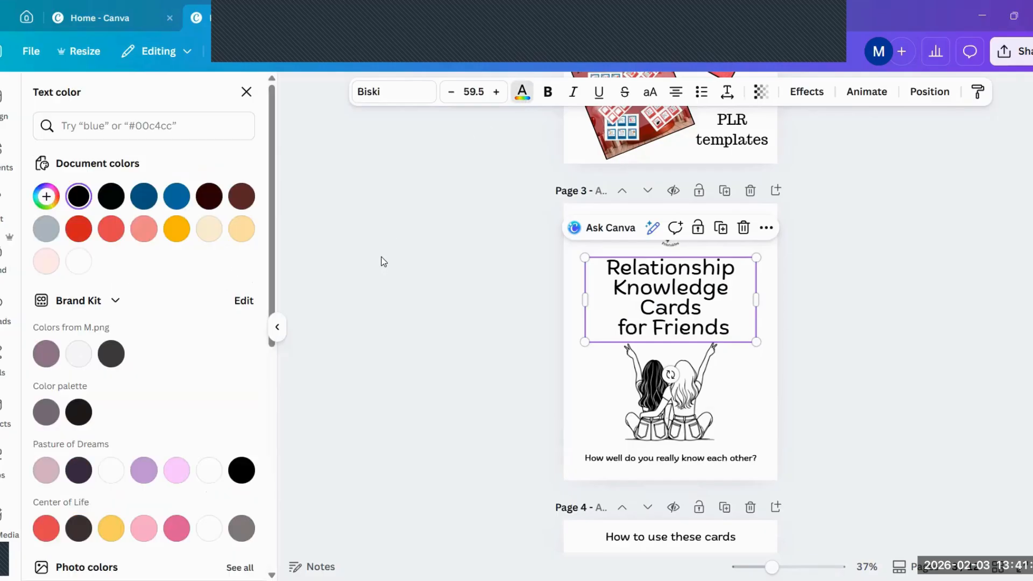
{"action": "left_click", "coordinate": [176, 195]}
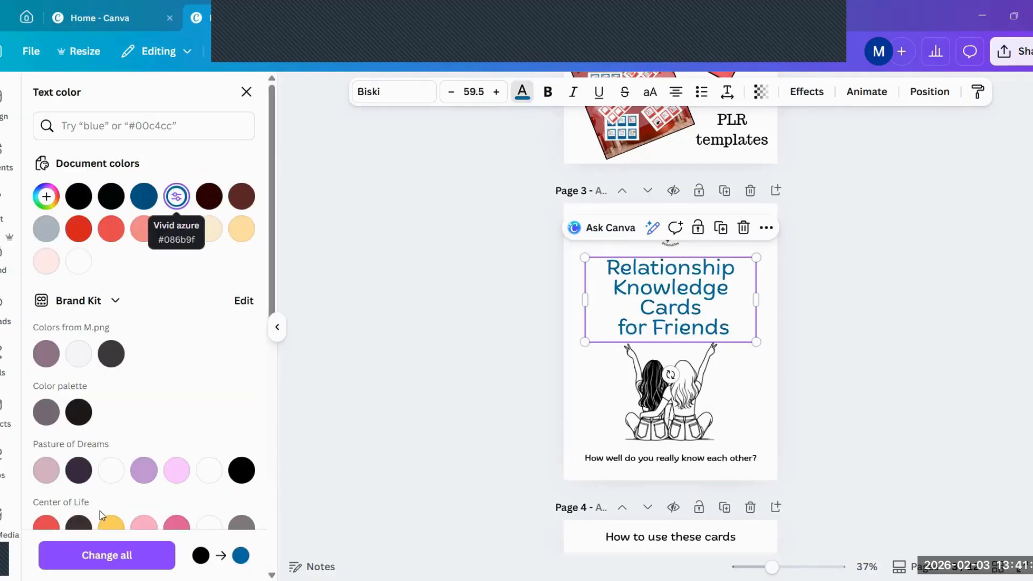
{"action": "left_click", "coordinate": [128, 555]}
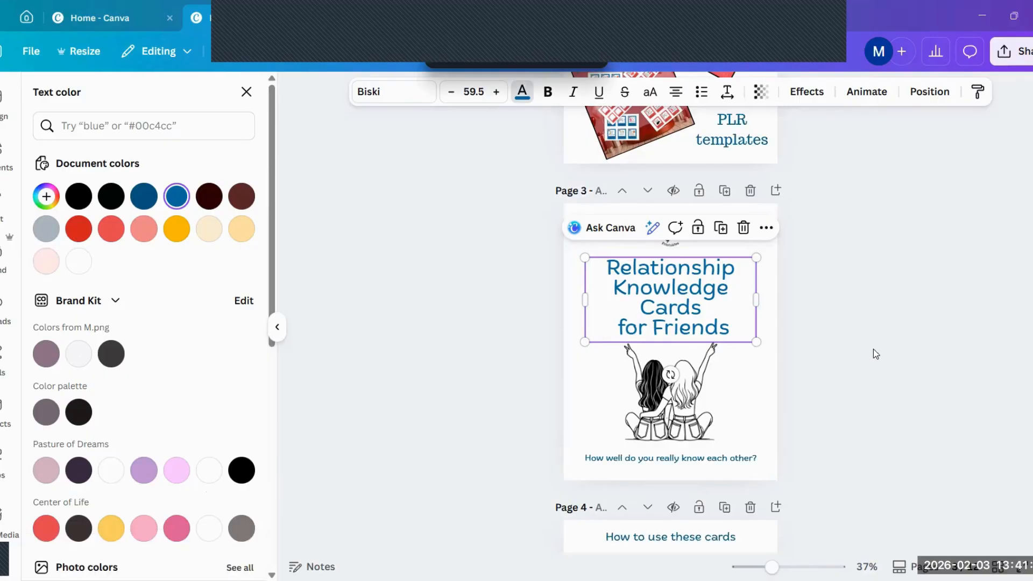
{"action": "scroll", "coordinate": [882, 349], "scroll_direction": "down", "scroll_amount": 10}
{"action": "scroll", "coordinate": [858, 344], "scroll_direction": "up", "scroll_amount": 10}
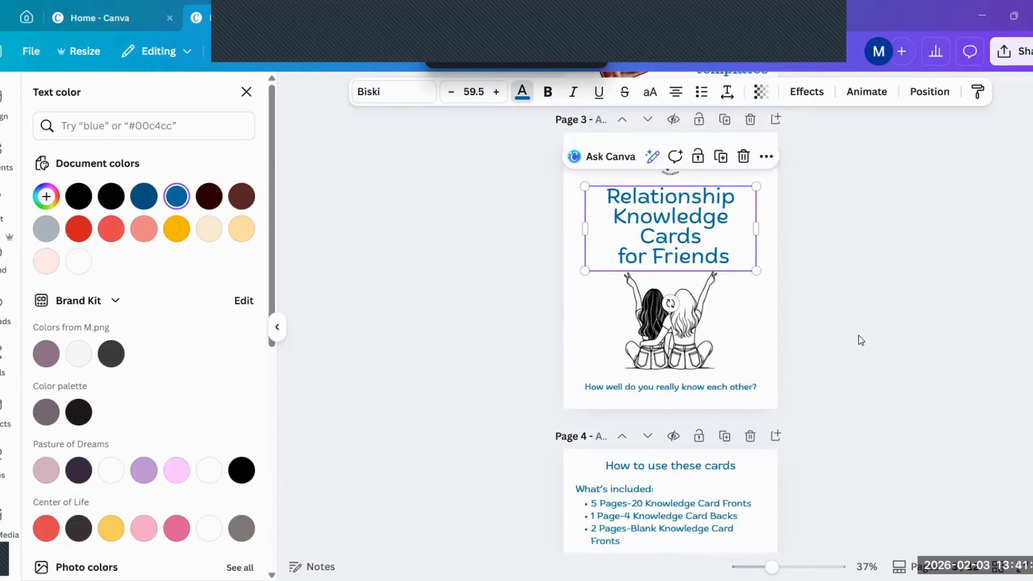
{"action": "scroll", "coordinate": [858, 340], "scroll_direction": "down", "scroll_amount": 3}
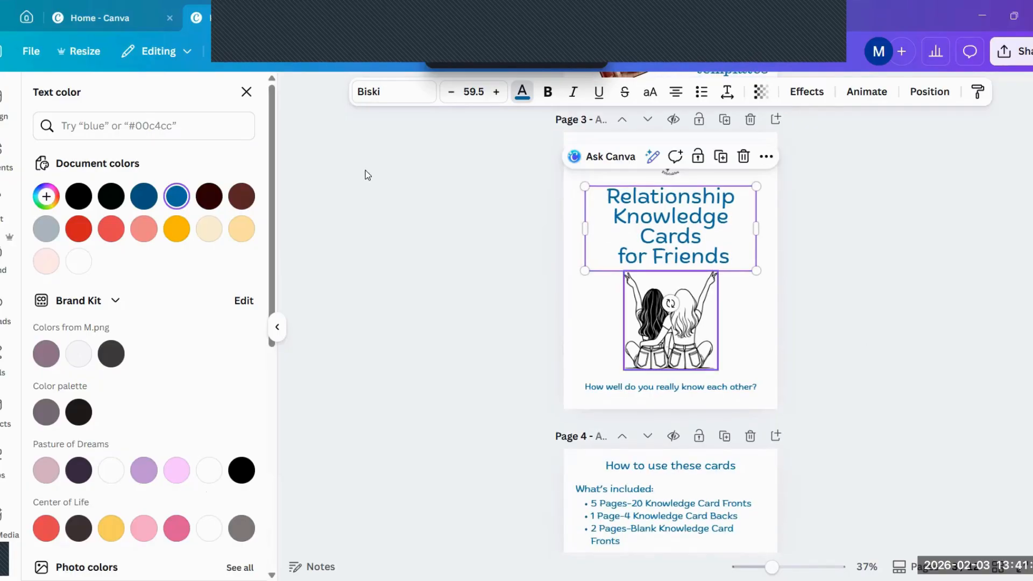
{"action": "left_click", "coordinate": [225, 58]}
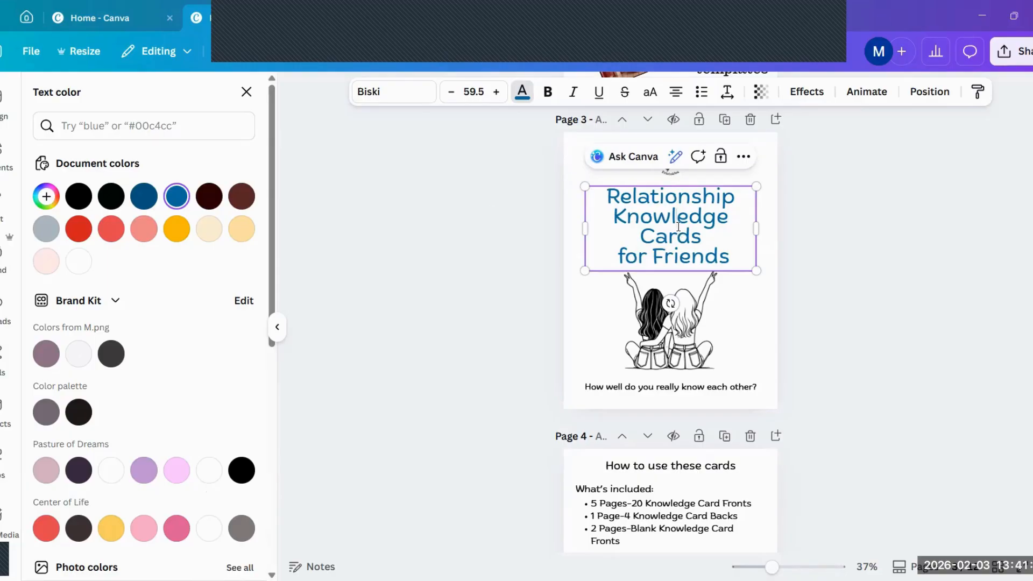
Select the whole text of the page 3 title and colour it with the red from the document colours
{"action": "left_click", "coordinate": [78, 229]}
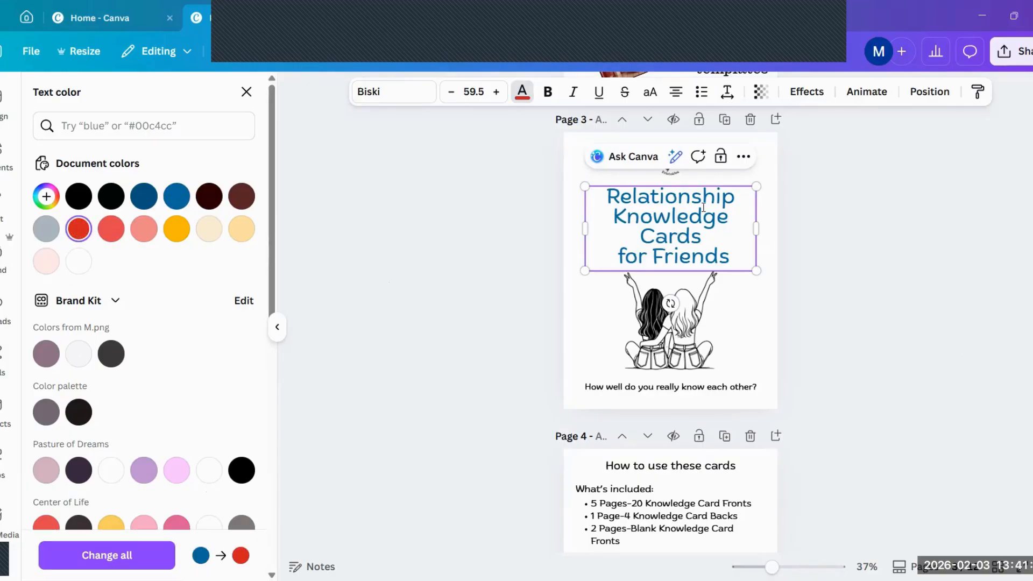
{"action": "left_click", "coordinate": [514, 99]}
{"action": "left_click", "coordinate": [629, 189]}
{"action": "left_click_drag", "start_coordinate": [605, 191], "coordinate": [632, 191]}
{"action": "key", "text": "ctrl+a"}
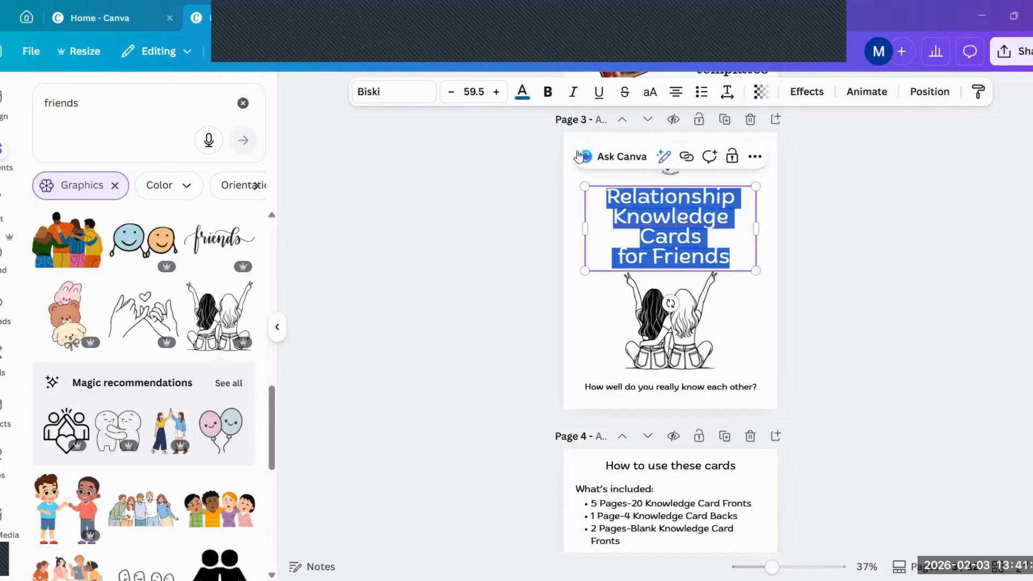
{"action": "left_click", "coordinate": [523, 98]}
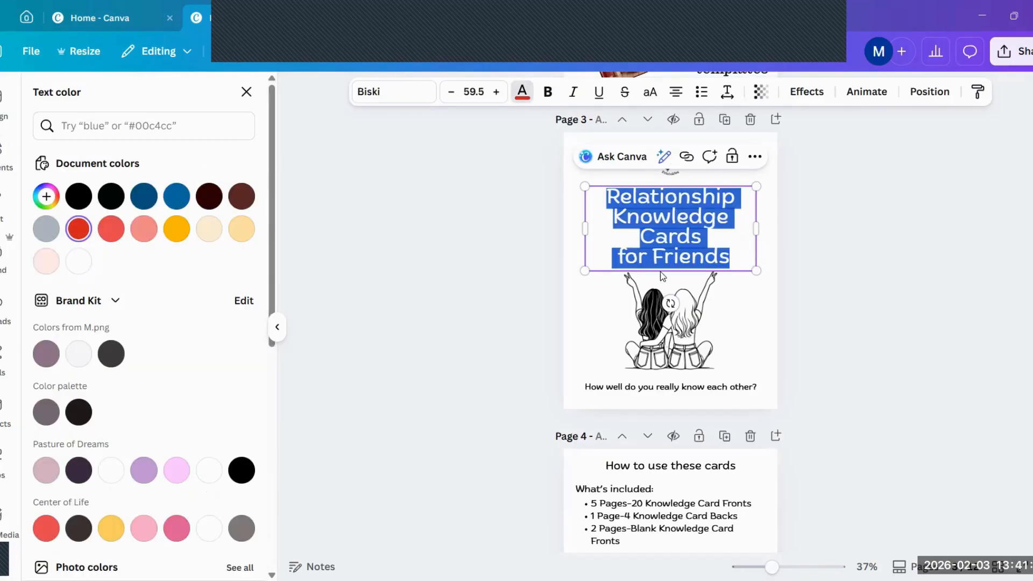
{"action": "left_click", "coordinate": [913, 272]}
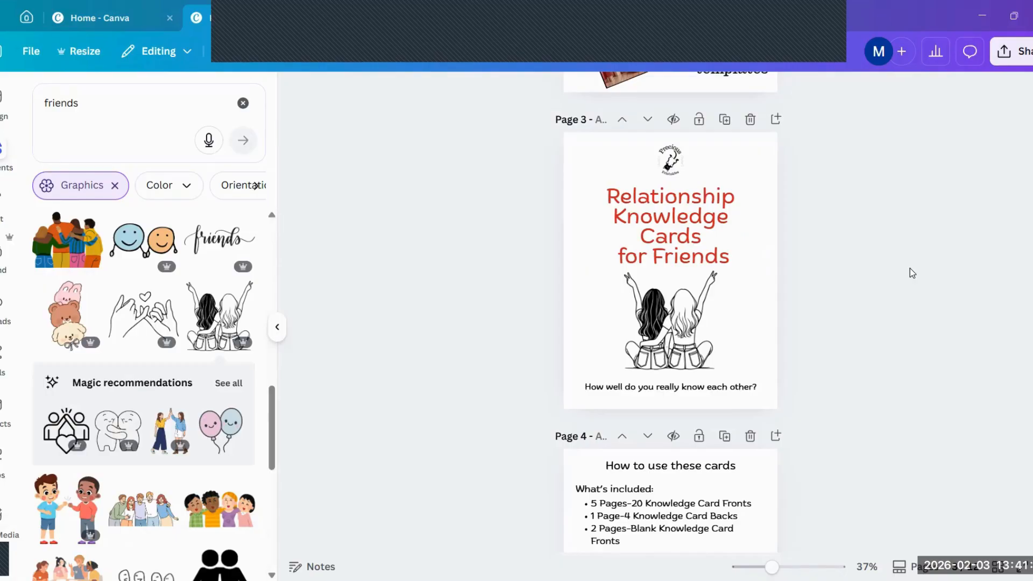
Look through the instructions on page 4 and the card pages 5 and 6, and view the page 5 question cards up close
{"action": "scroll", "coordinate": [909, 268], "scroll_direction": "down", "scroll_amount": 3}
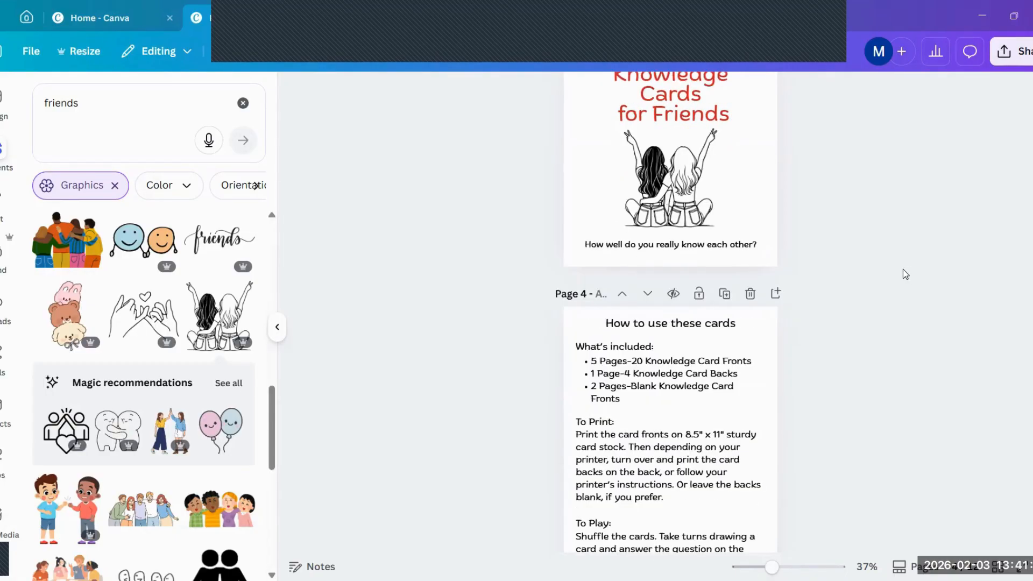
{"action": "scroll", "coordinate": [897, 273], "scroll_direction": "up", "scroll_amount": 2}
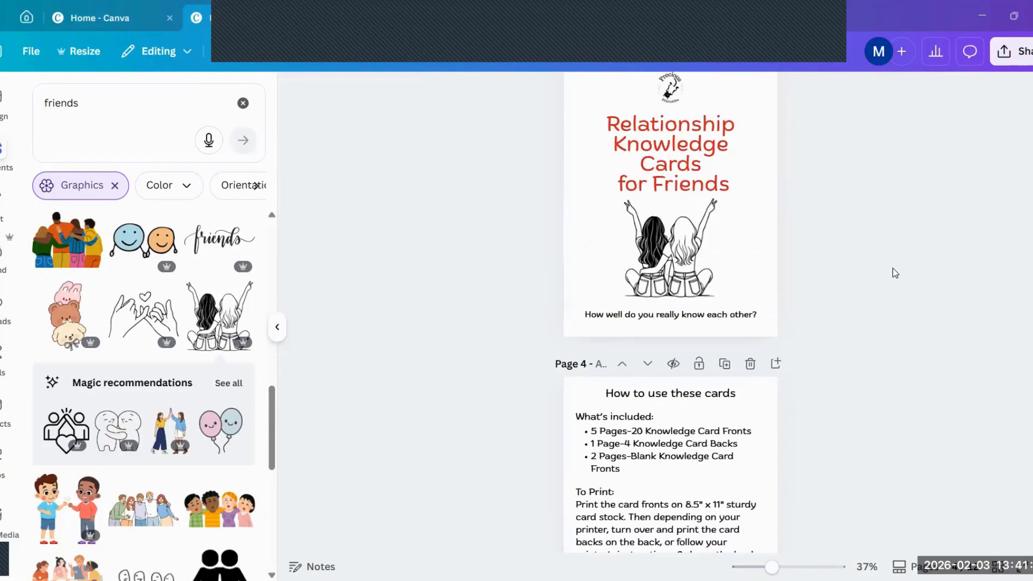
{"action": "scroll", "coordinate": [893, 272], "scroll_direction": "up", "scroll_amount": 2}
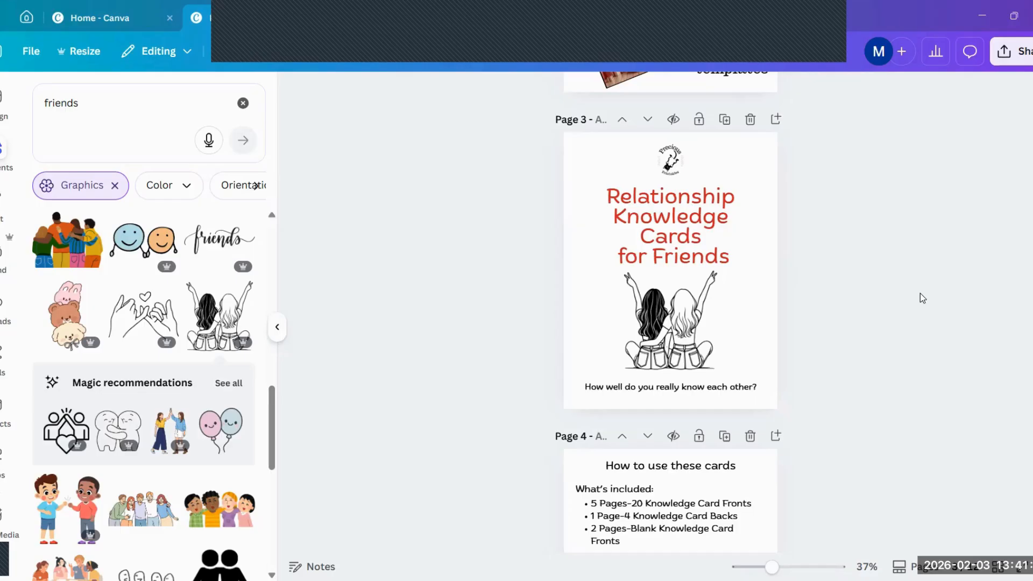
{"action": "scroll", "coordinate": [920, 293], "scroll_direction": "down", "scroll_amount": 5}
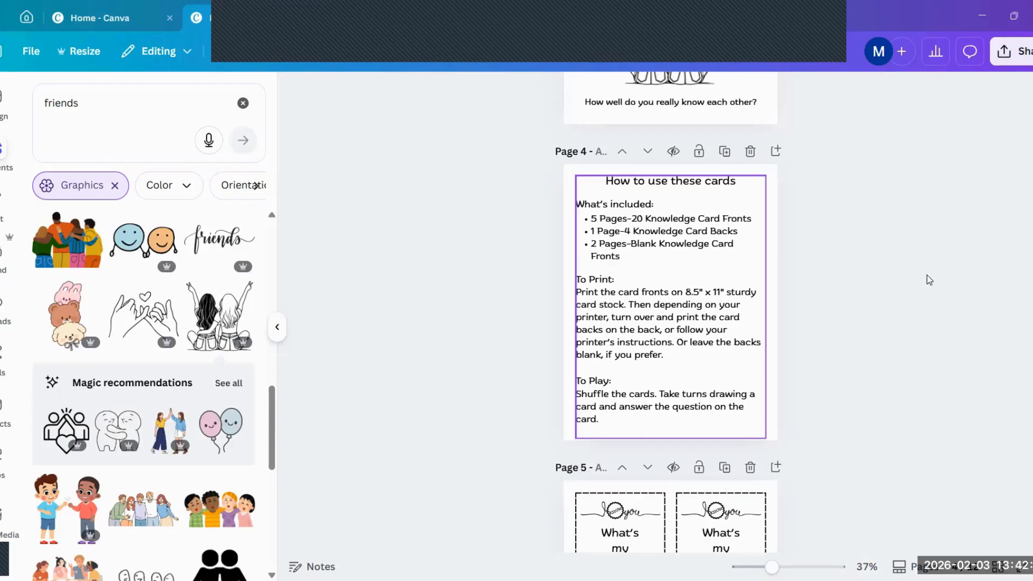
{"action": "scroll", "coordinate": [920, 275], "scroll_direction": "down", "scroll_amount": 5}
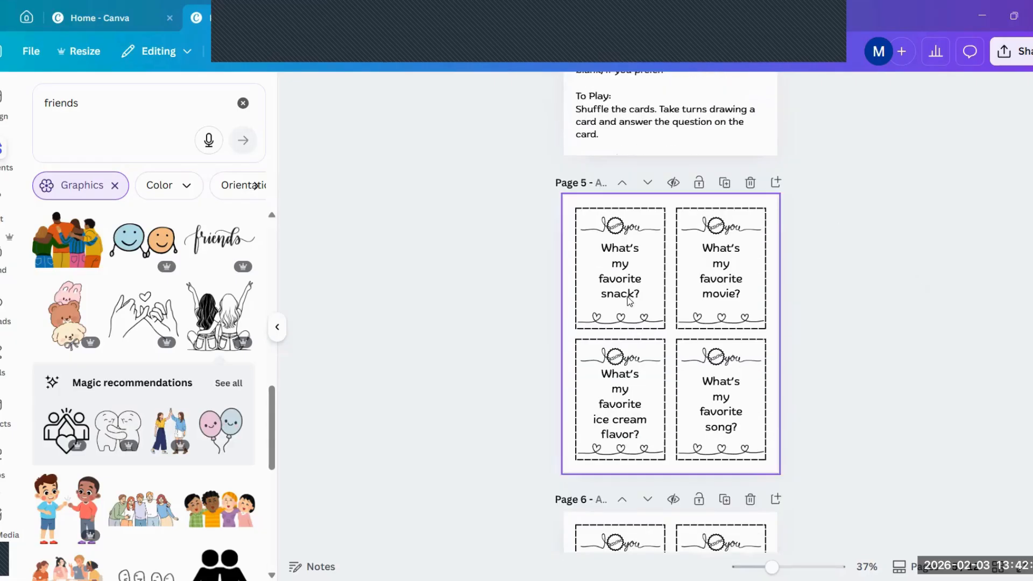
{"action": "scroll", "coordinate": [867, 292], "scroll_direction": "down", "scroll_amount": 3}
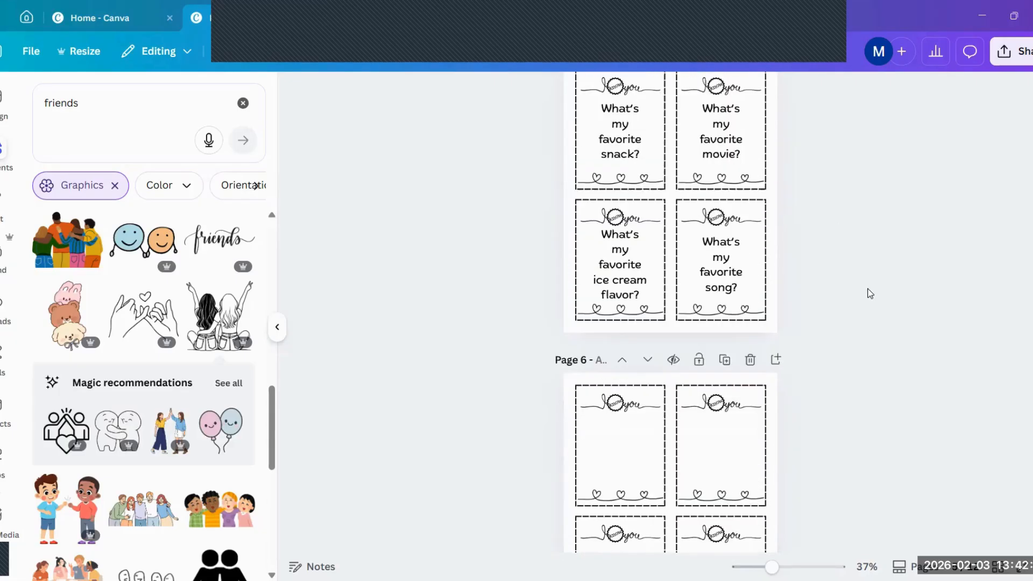
{"action": "scroll", "coordinate": [869, 294], "scroll_direction": "up", "scroll_amount": 4}
{"action": "scroll", "coordinate": [869, 294], "scroll_direction": "down", "scroll_amount": 2}
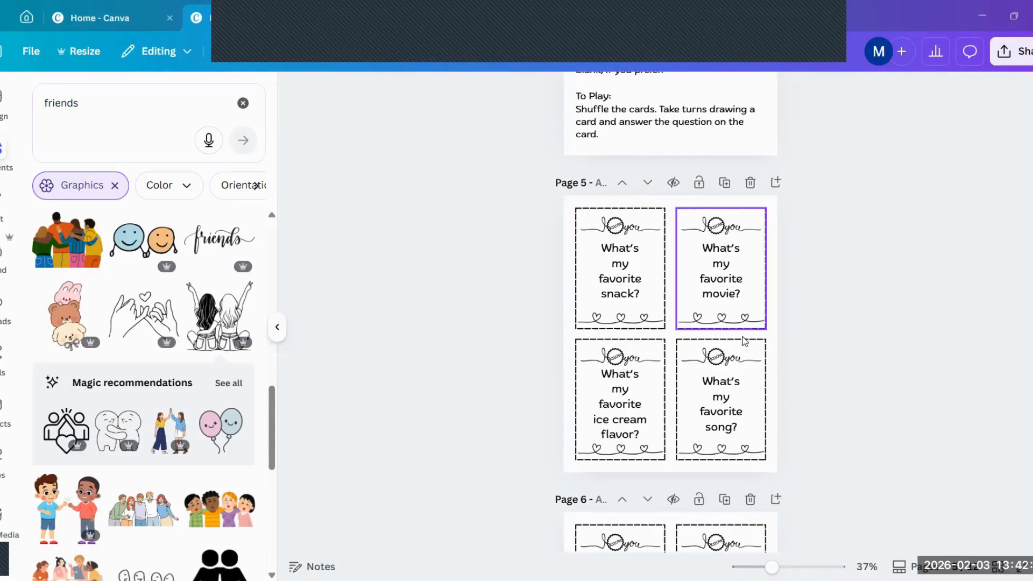
{"action": "scroll", "coordinate": [951, 161], "scroll_direction": "up", "scroll_amount": 5}
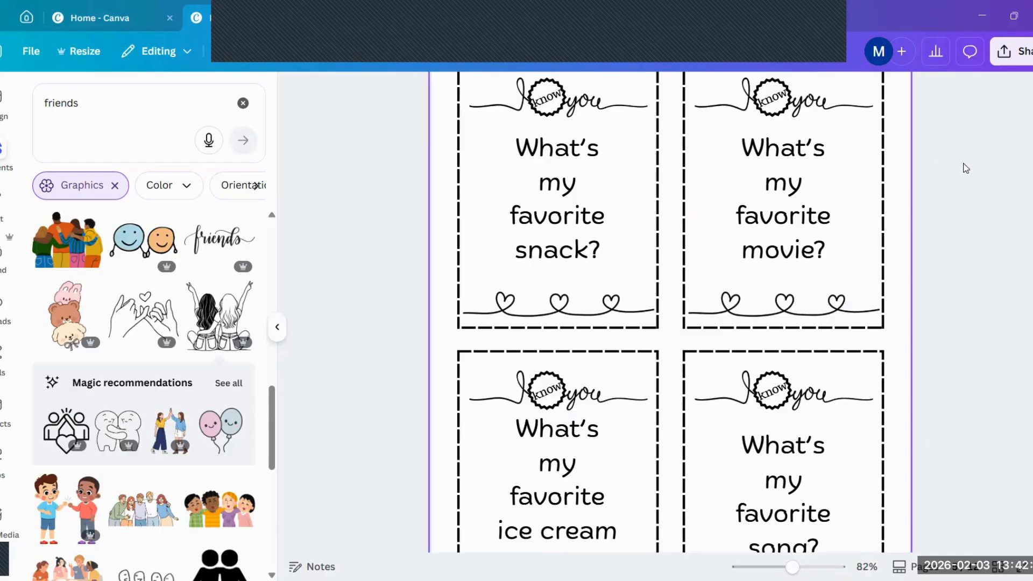
Ungroup the snack question card on page 5 and move its round badge below the line-art heading
{"action": "scroll", "coordinate": [951, 161], "scroll_direction": "up", "scroll_amount": 2}
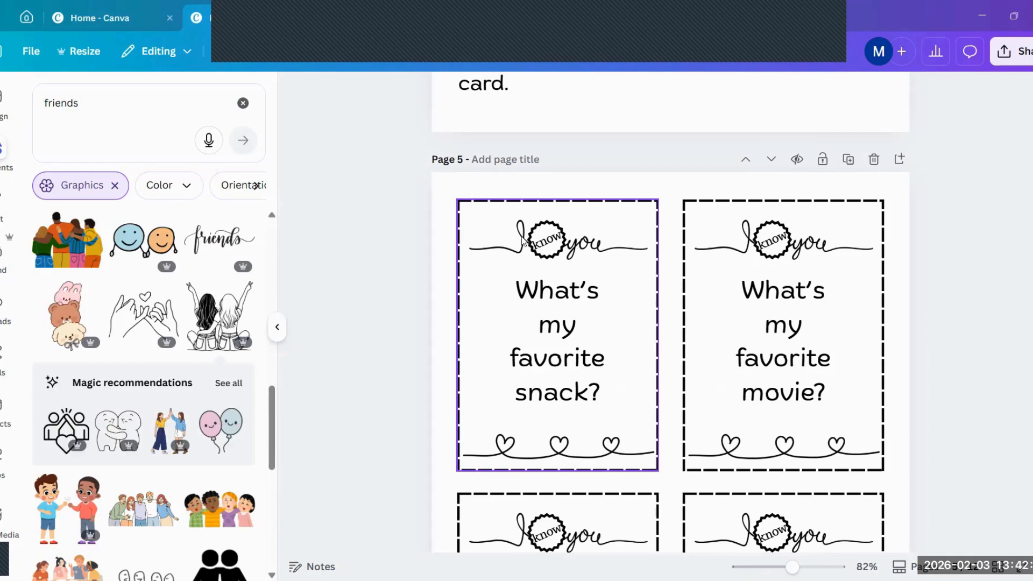
{"action": "left_click", "coordinate": [544, 251]}
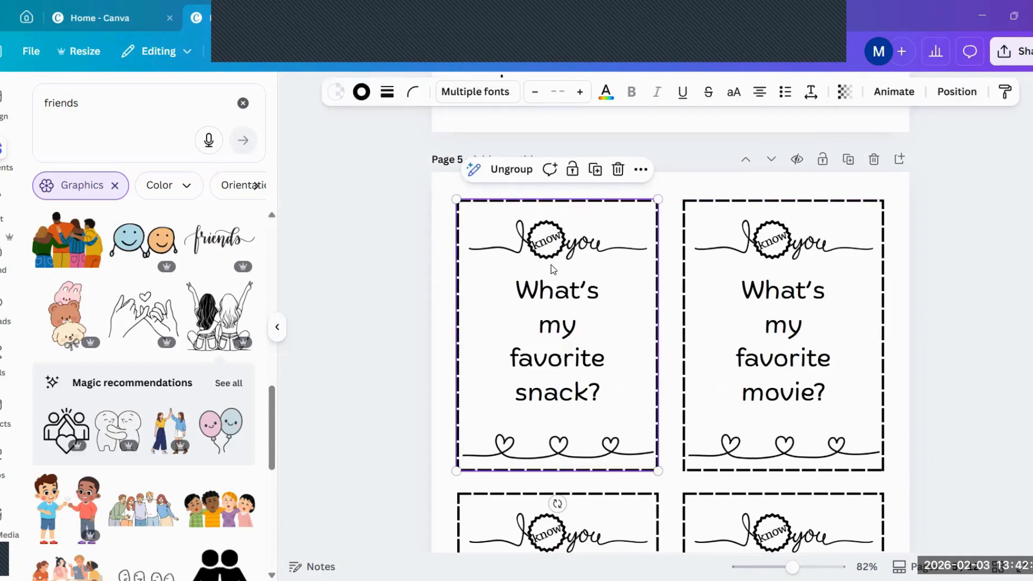
{"action": "left_click", "coordinate": [524, 171]}
{"action": "left_click", "coordinate": [370, 213]}
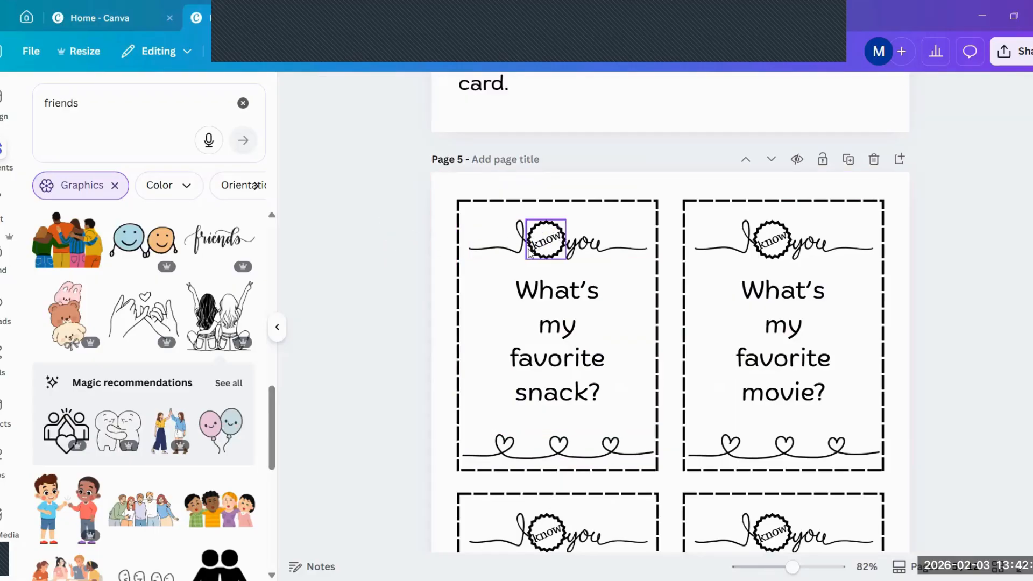
{"action": "left_click_drag", "start_coordinate": [537, 249], "coordinate": [487, 287]}
{"action": "left_click_drag", "start_coordinate": [547, 251], "coordinate": [489, 296]}
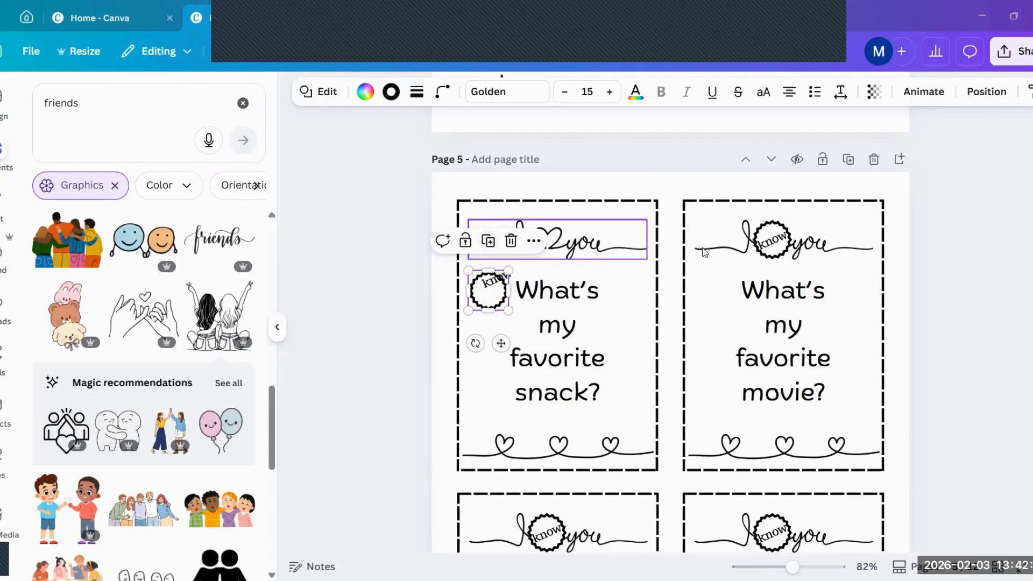
Colour the snack card's "I love you" line graphic with the coral red from the Center of Life palette
{"action": "left_click", "coordinate": [663, 191]}
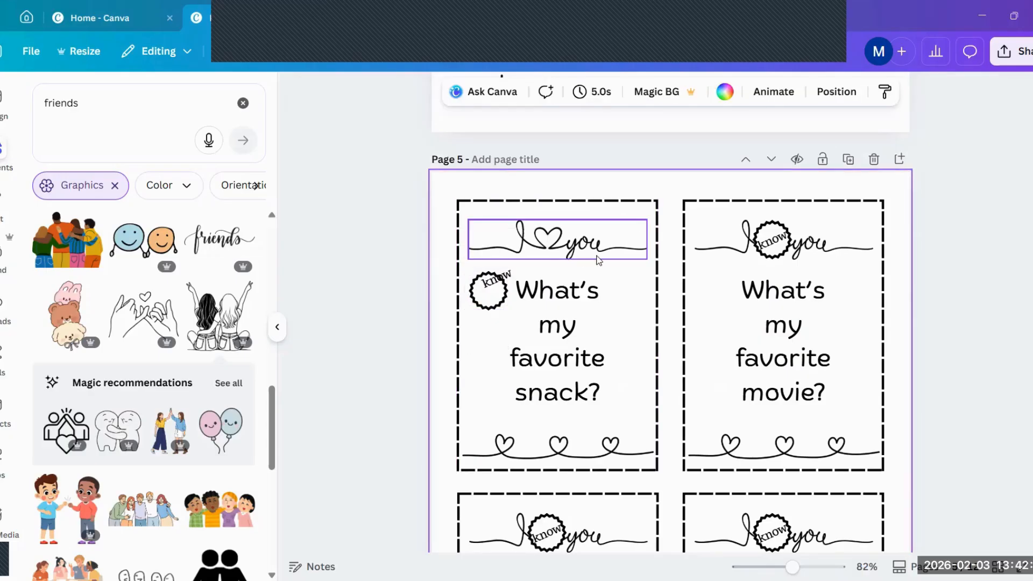
{"action": "left_click", "coordinate": [598, 254]}
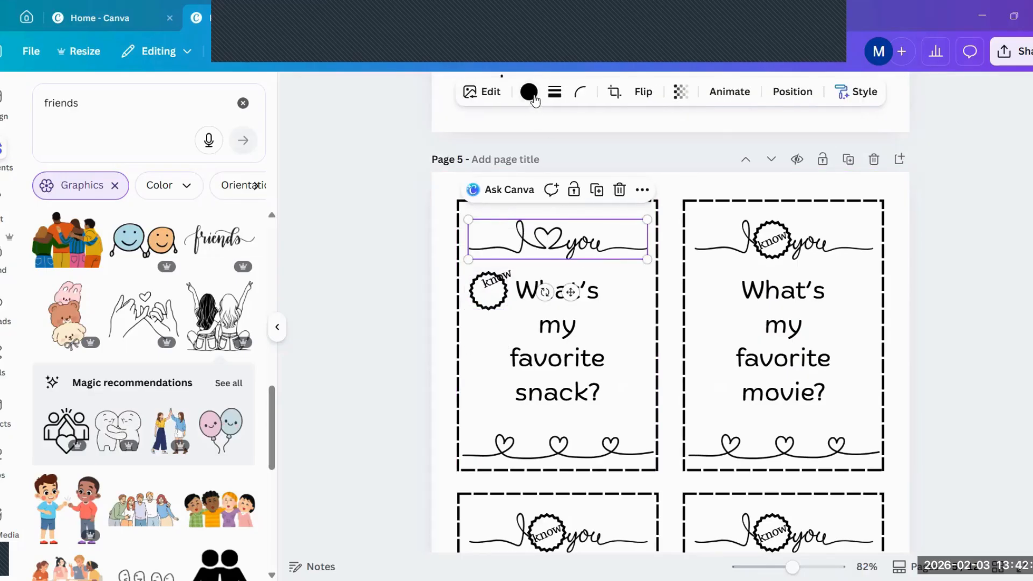
{"action": "left_click", "coordinate": [529, 91]}
{"action": "left_click", "coordinate": [46, 529]}
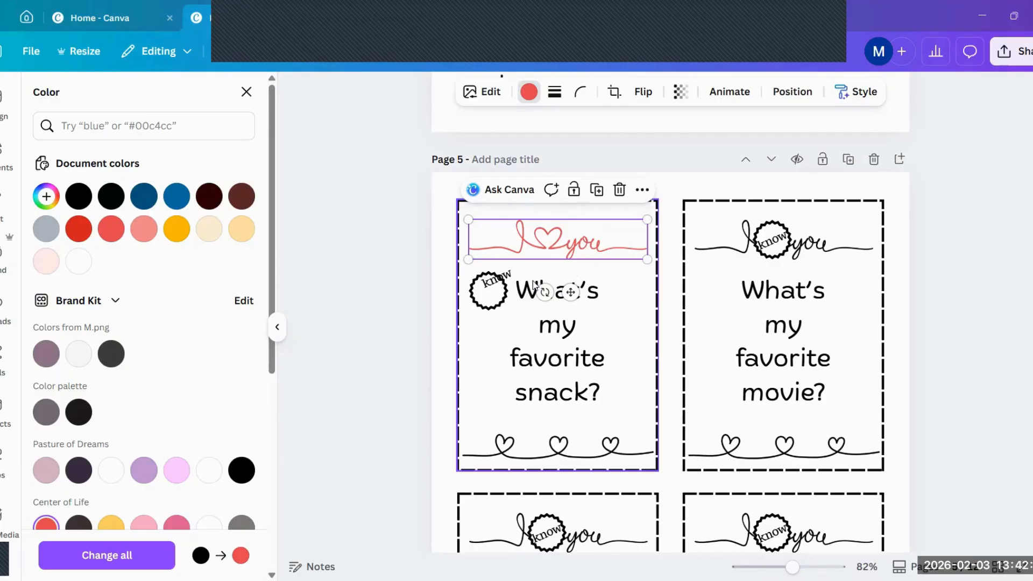
Move the round badge back over the heart in the snack card's heading and place the word "know" on it
{"action": "left_click", "coordinate": [491, 300]}
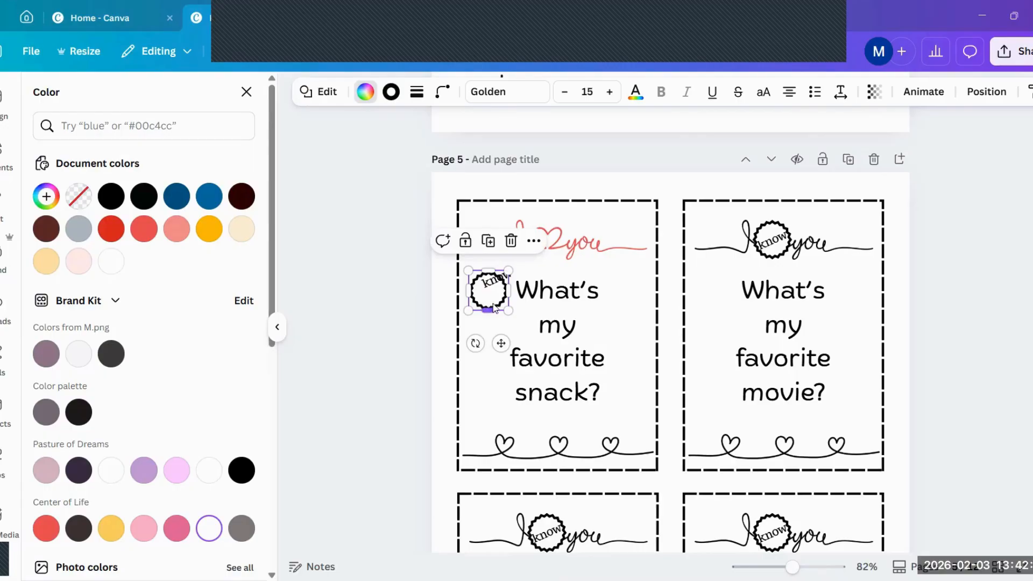
{"action": "left_click", "coordinate": [441, 295]}
{"action": "left_click", "coordinate": [490, 296]}
{"action": "left_click_drag", "start_coordinate": [482, 295], "coordinate": [542, 244]}
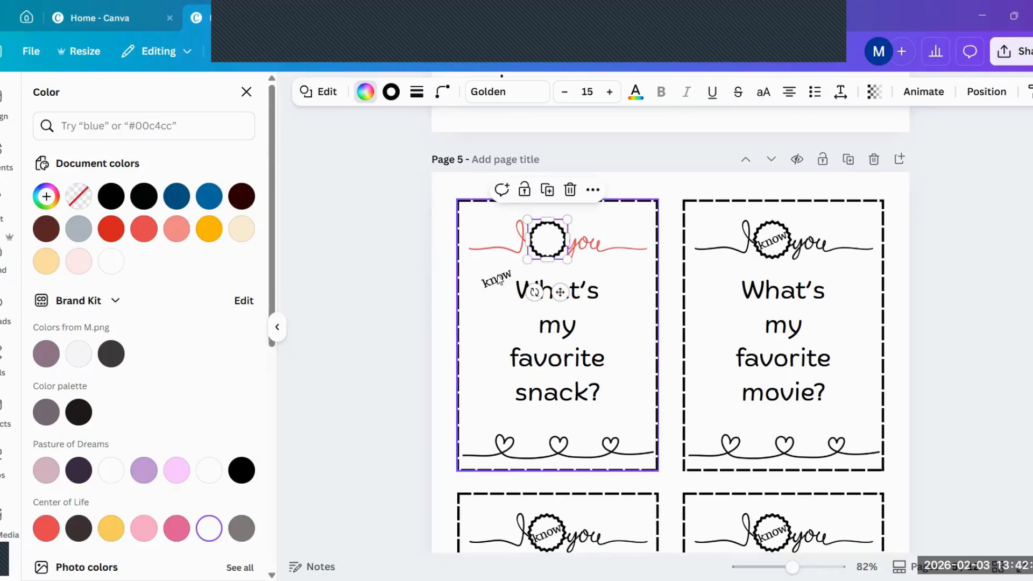
{"action": "left_click_drag", "start_coordinate": [491, 285], "coordinate": [544, 249]}
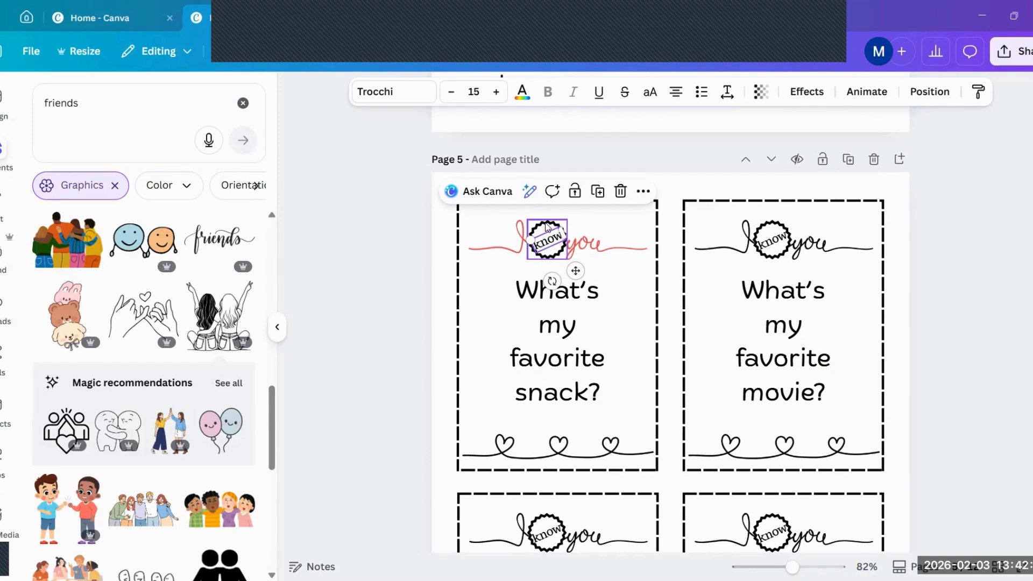
Try red #d42020, amber and pale pink document colours as the fill of the snack card's round badge
{"action": "left_click", "coordinate": [549, 226]}
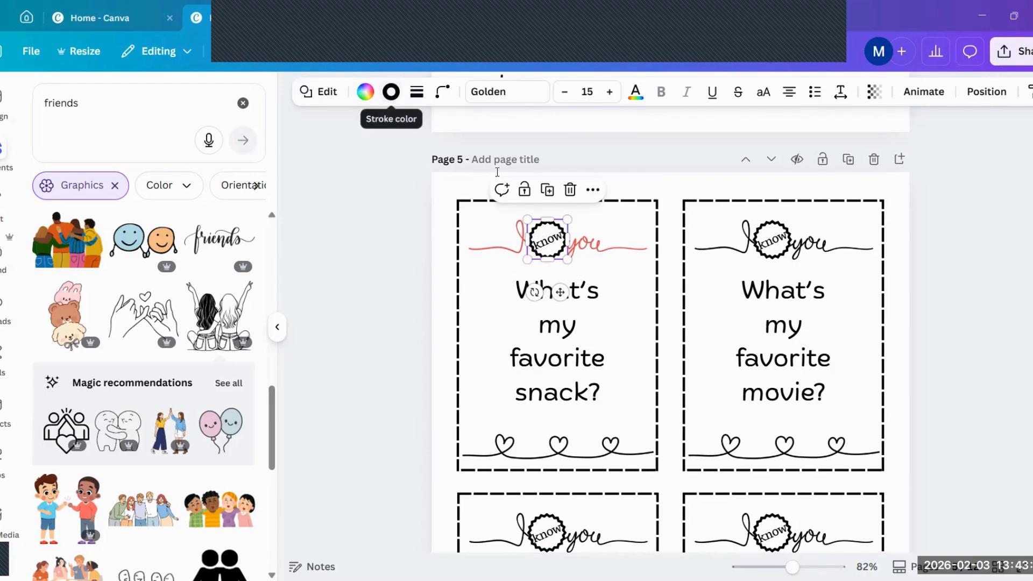
{"action": "left_click", "coordinate": [547, 232]}
{"action": "left_click", "coordinate": [549, 226]}
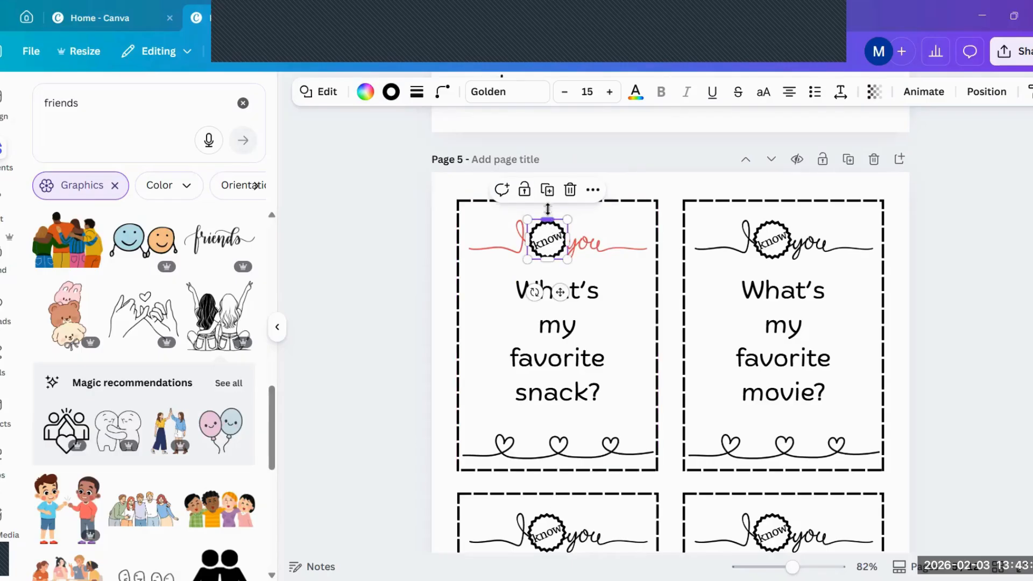
{"action": "left_click", "coordinate": [370, 95]}
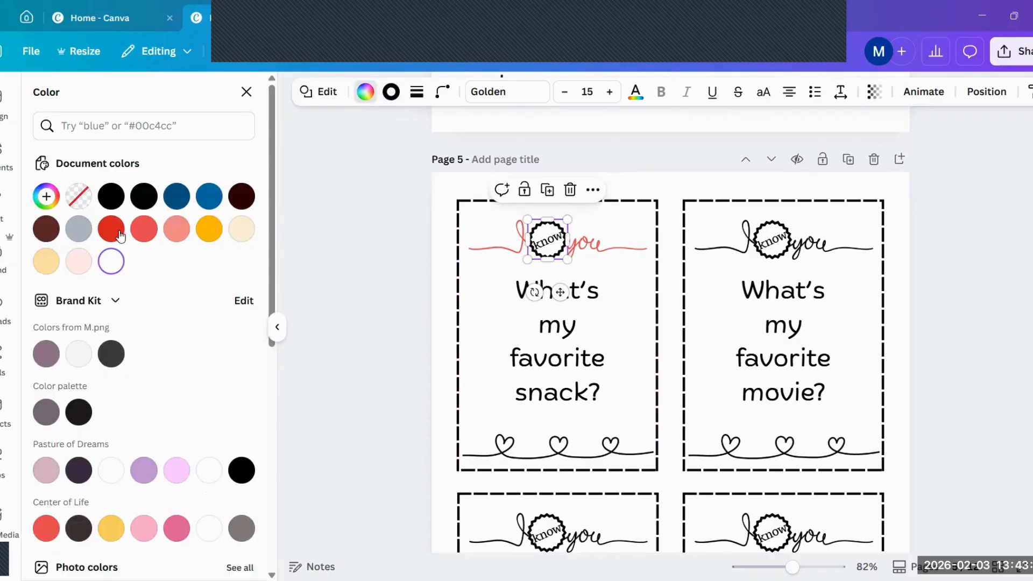
{"action": "left_click", "coordinate": [111, 229]}
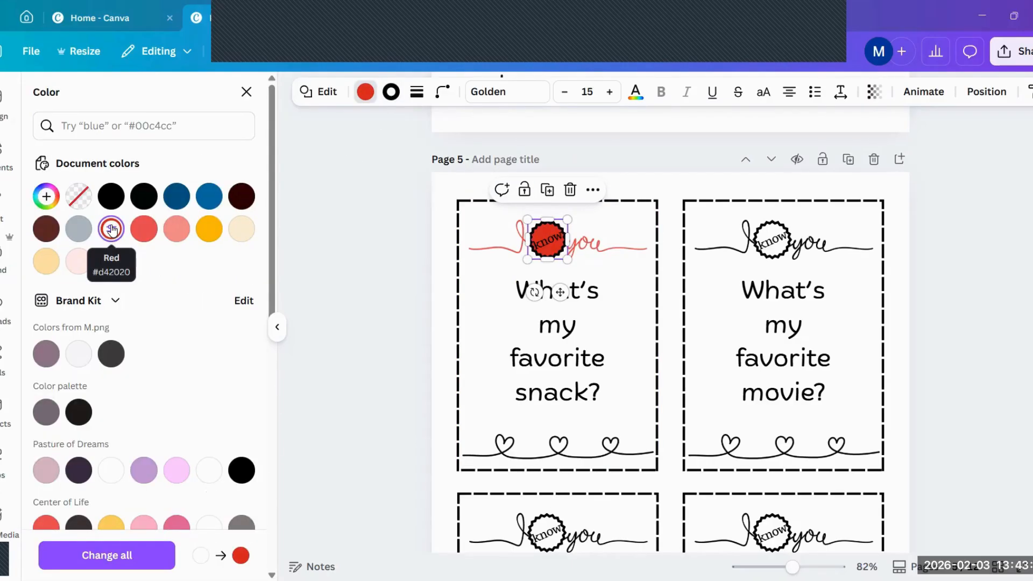
{"action": "left_click", "coordinate": [209, 236]}
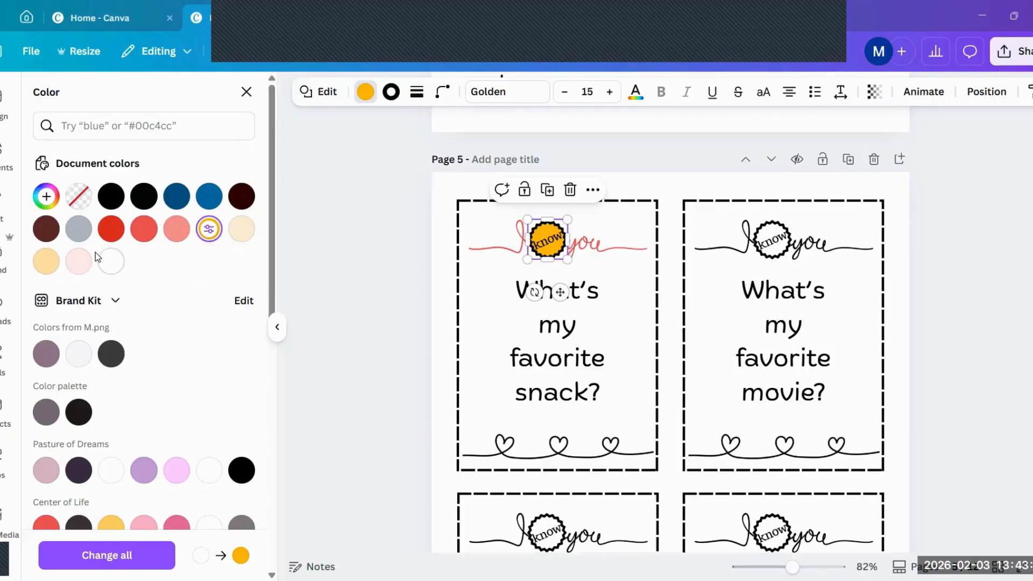
{"action": "left_click", "coordinate": [79, 262]}
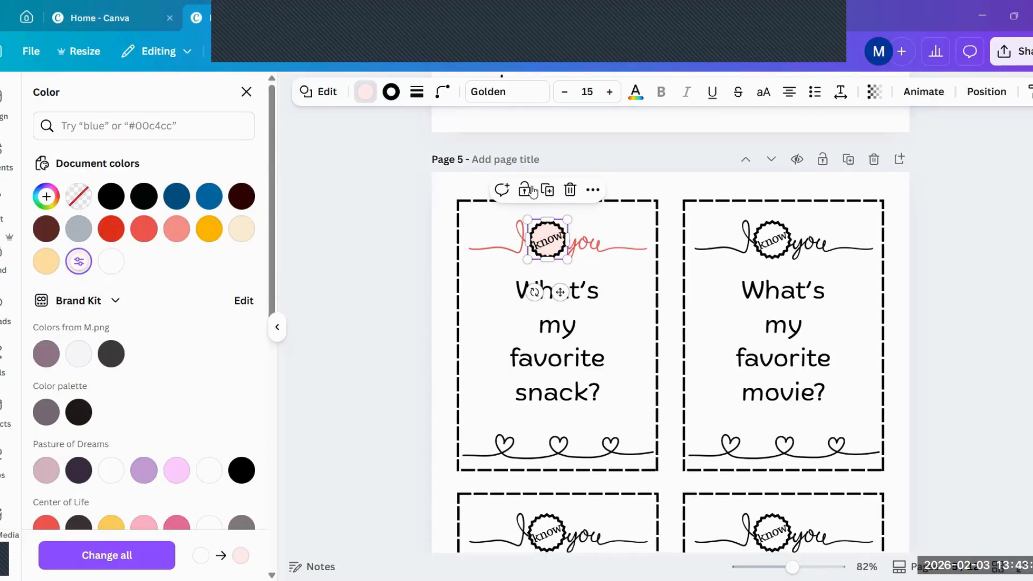
Colour the snack card's badge outline and its "know" text with the document's red #d42020
{"action": "left_click", "coordinate": [391, 92]}
{"action": "left_click", "coordinate": [74, 230]}
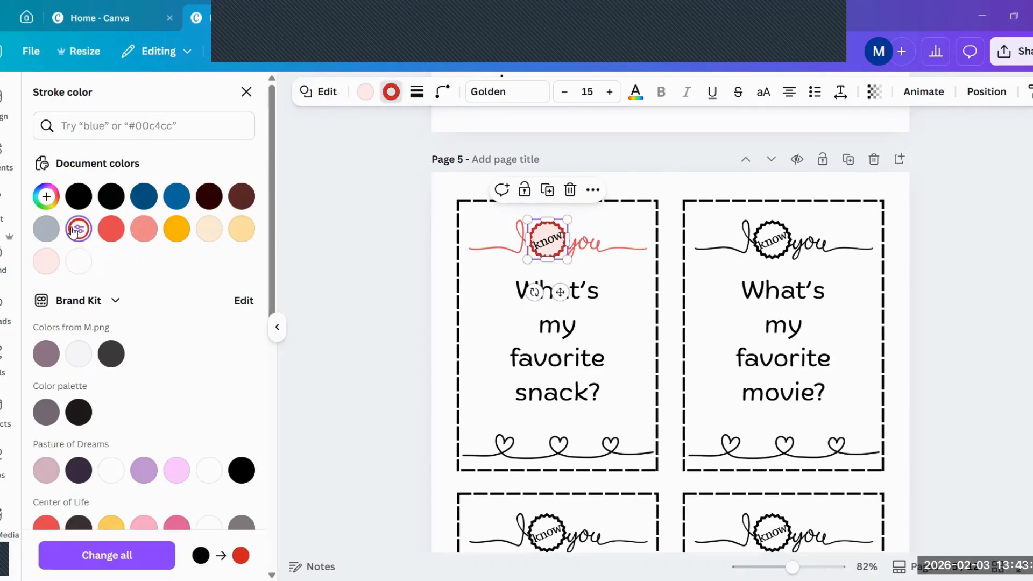
{"action": "left_click", "coordinate": [545, 240]}
{"action": "left_click", "coordinate": [529, 94]}
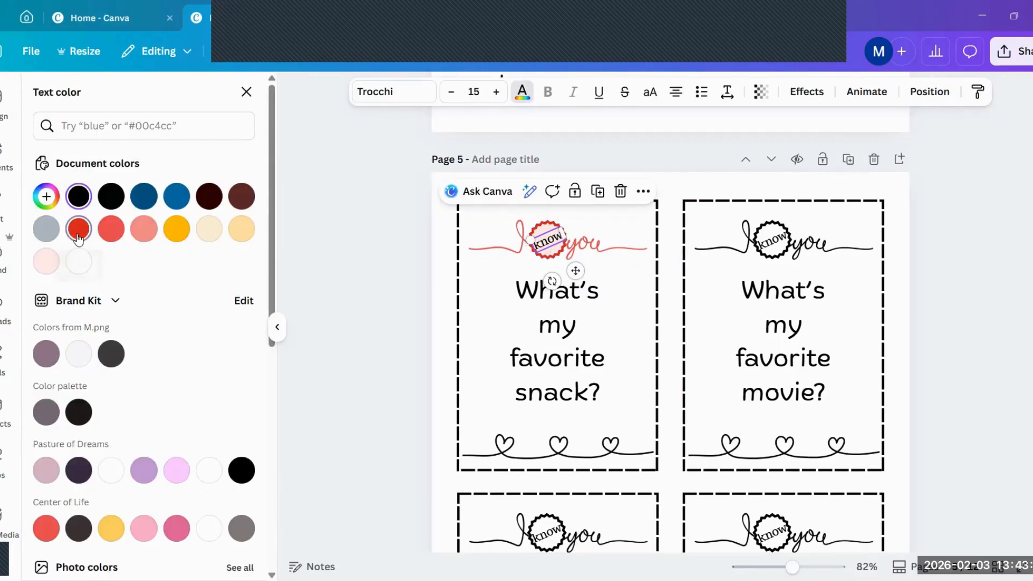
{"action": "left_click", "coordinate": [77, 232]}
{"action": "left_click", "coordinate": [990, 225]}
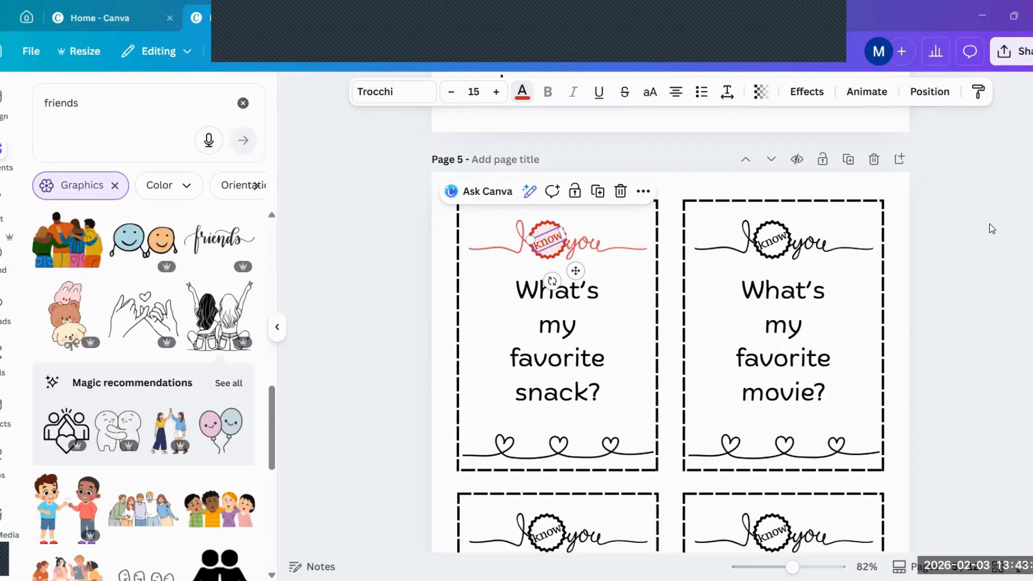
{"action": "left_click", "coordinate": [989, 224]}
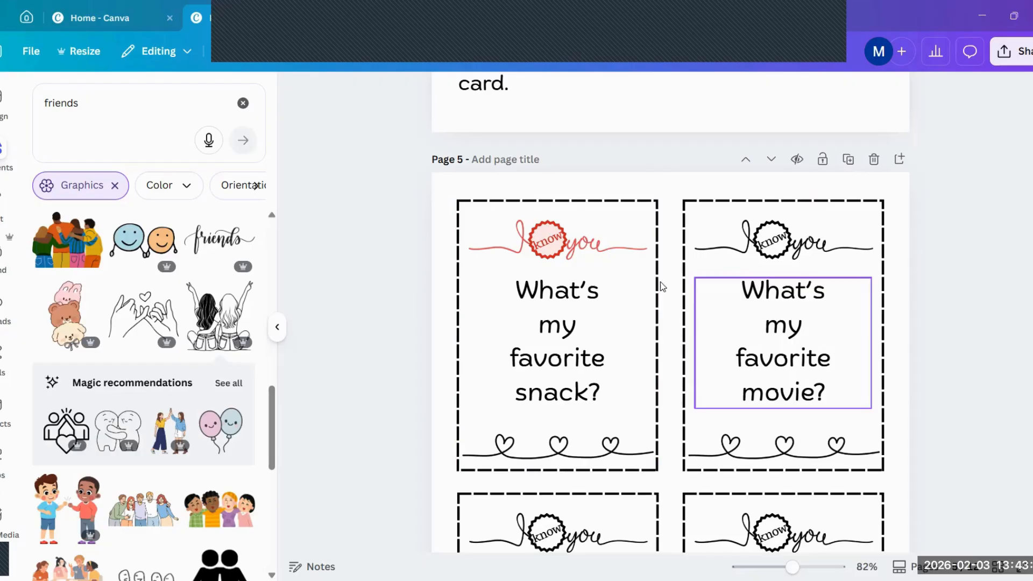
Delete the word "know" from the snack card's badge and undo the deletion
{"action": "left_click", "coordinate": [562, 239]}
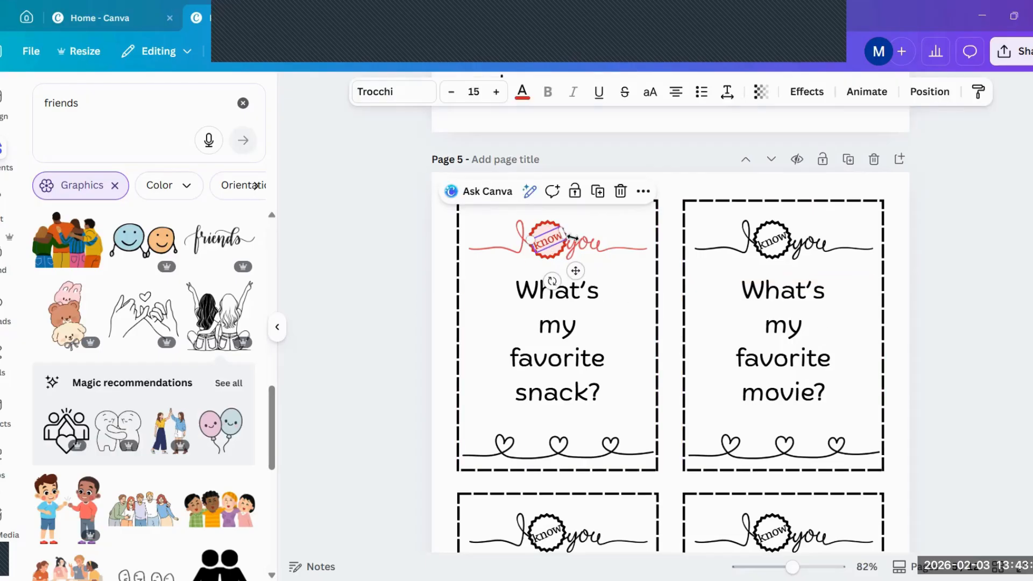
{"action": "key", "text": "Delete"}
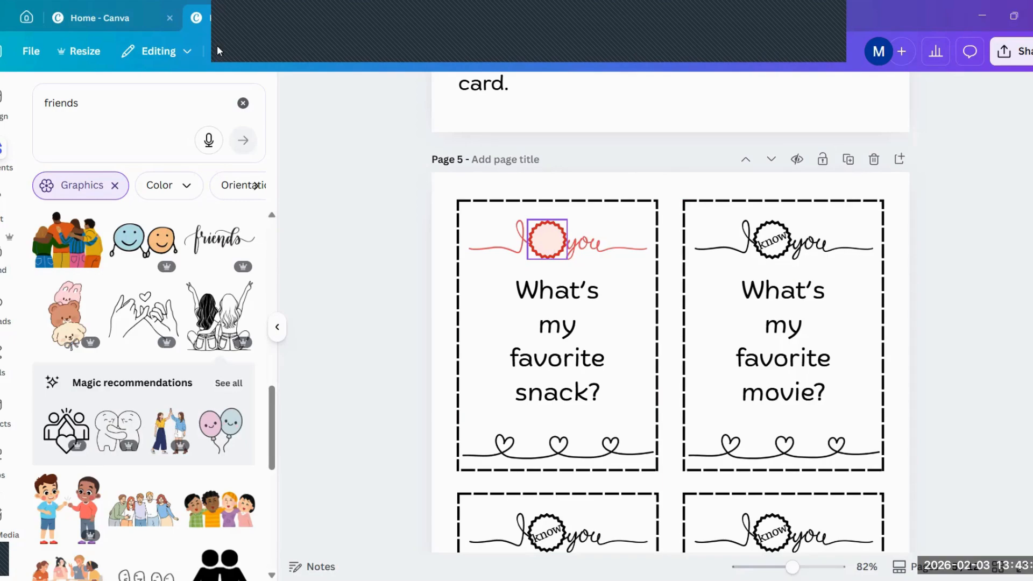
{"action": "left_click", "coordinate": [223, 57]}
Set the fill of the snack card's round badge to white from the document colours
{"action": "left_click", "coordinate": [544, 231]}
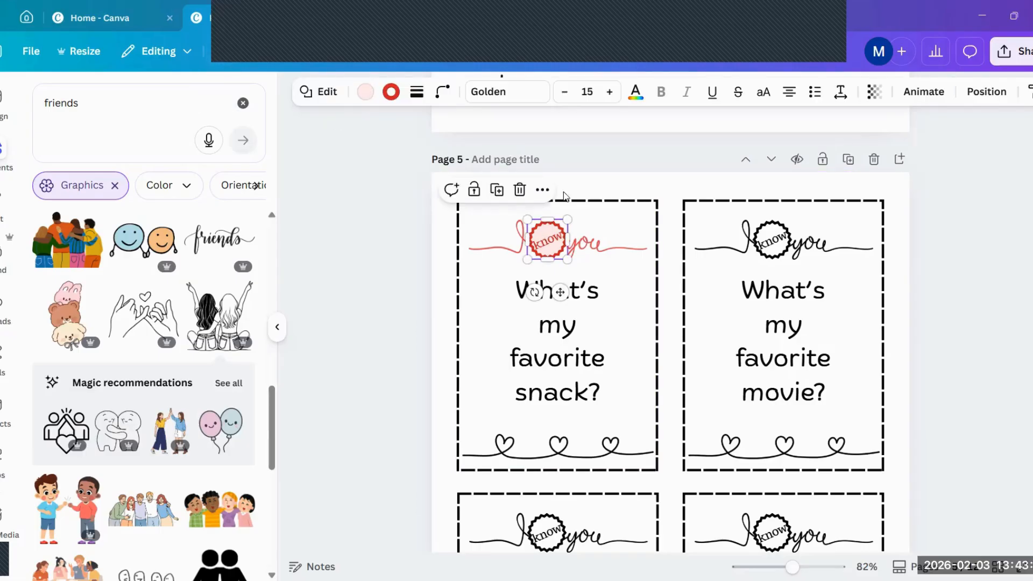
{"action": "left_click", "coordinate": [365, 91]}
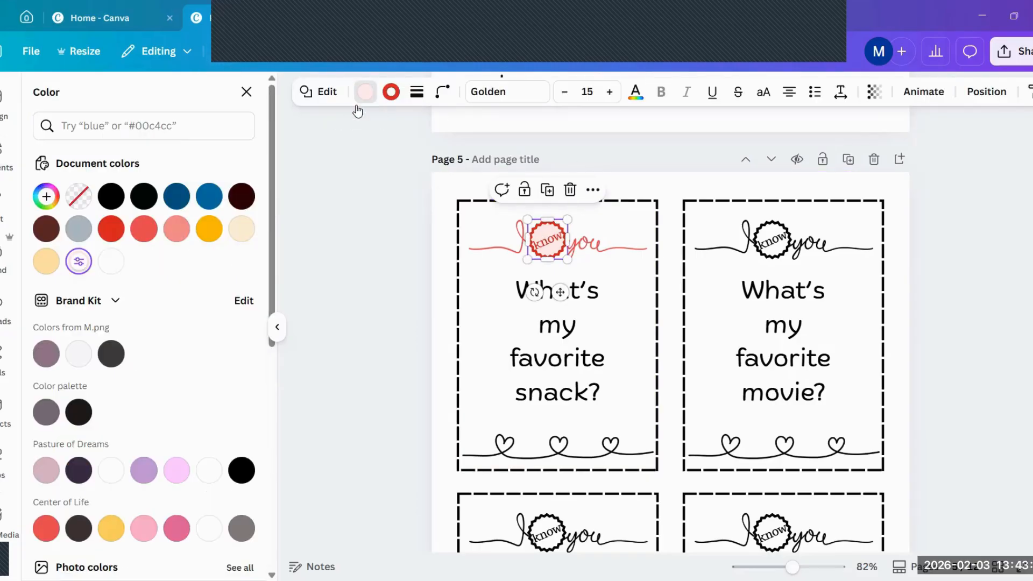
{"action": "left_click", "coordinate": [110, 263]}
{"action": "left_click", "coordinate": [933, 278]}
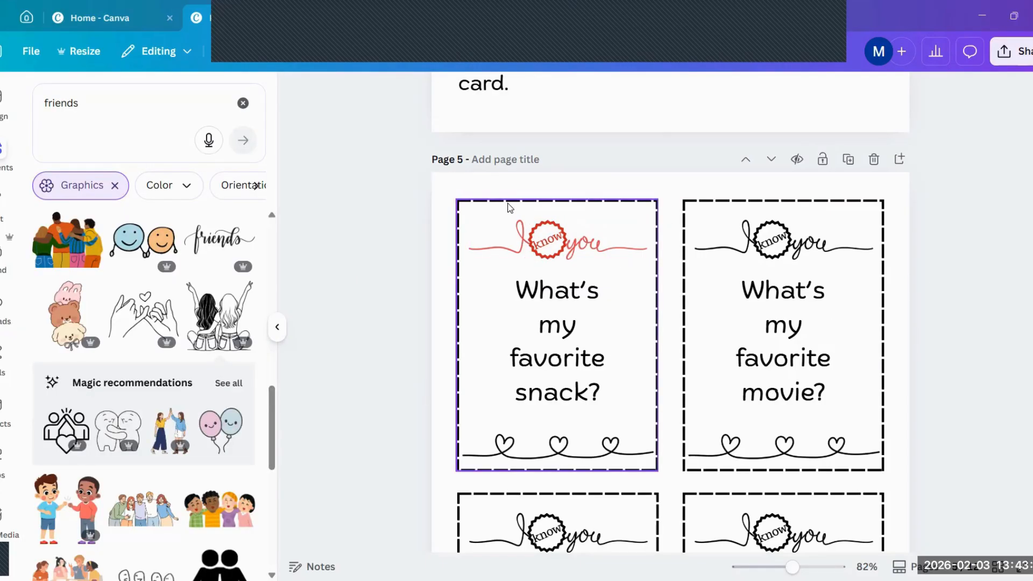
Try solid, short-dashed and dotted line styles on the snack card's border
{"action": "left_click", "coordinate": [561, 201]}
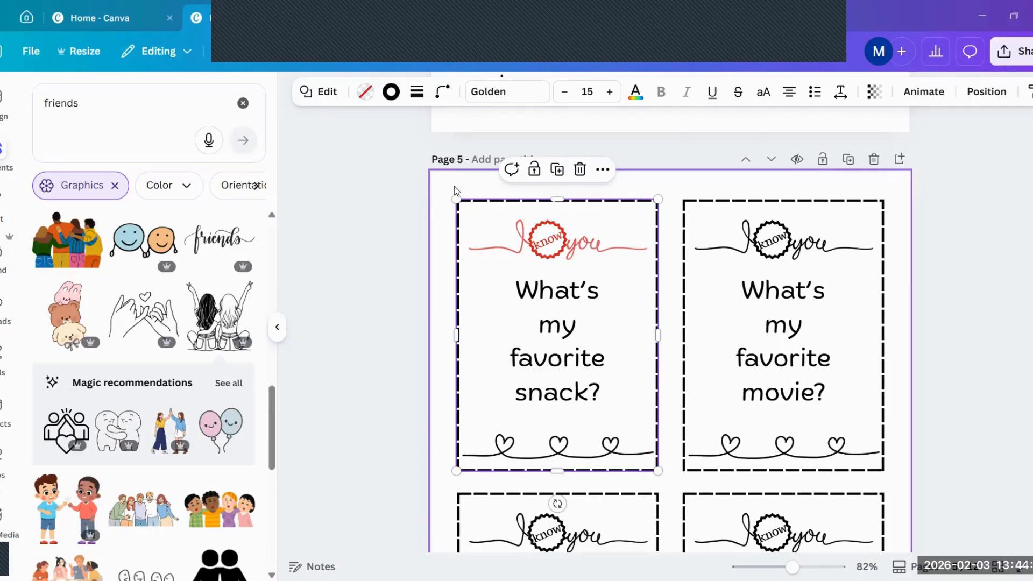
{"action": "left_click", "coordinate": [417, 91]}
{"action": "left_click", "coordinate": [376, 135]}
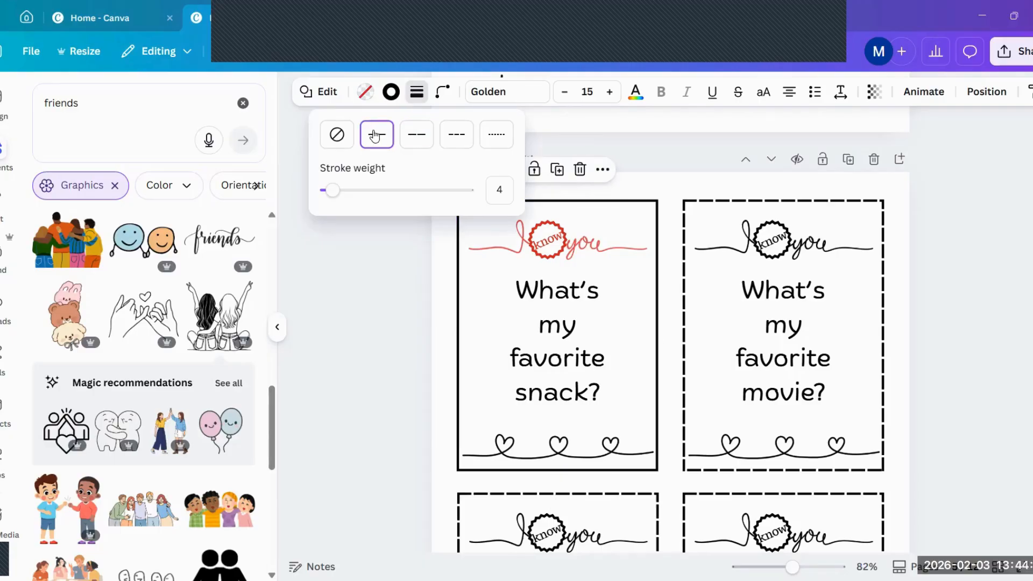
{"action": "left_click", "coordinate": [455, 135]}
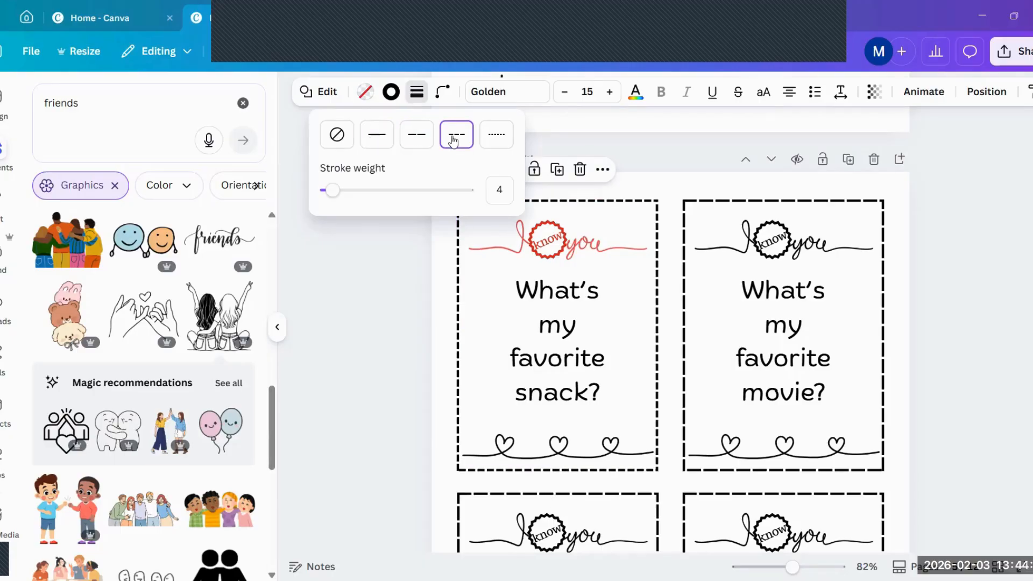
{"action": "left_click", "coordinate": [502, 142]}
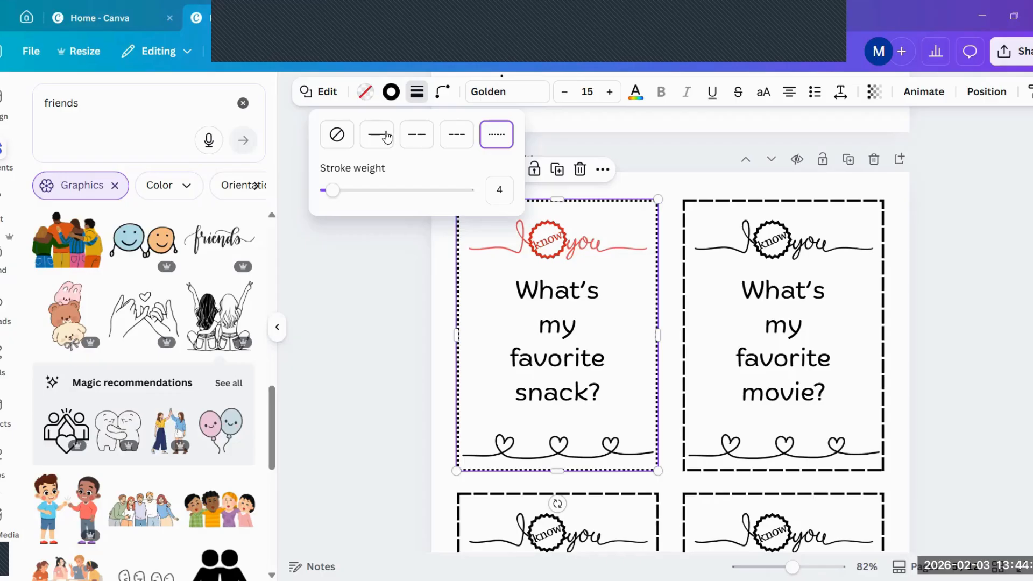
Try a stroke weight of 8 on the snack card's border, and settle on long dashes with weight 2
{"action": "left_click", "coordinate": [500, 189]}
{"action": "left_click", "coordinate": [411, 136]}
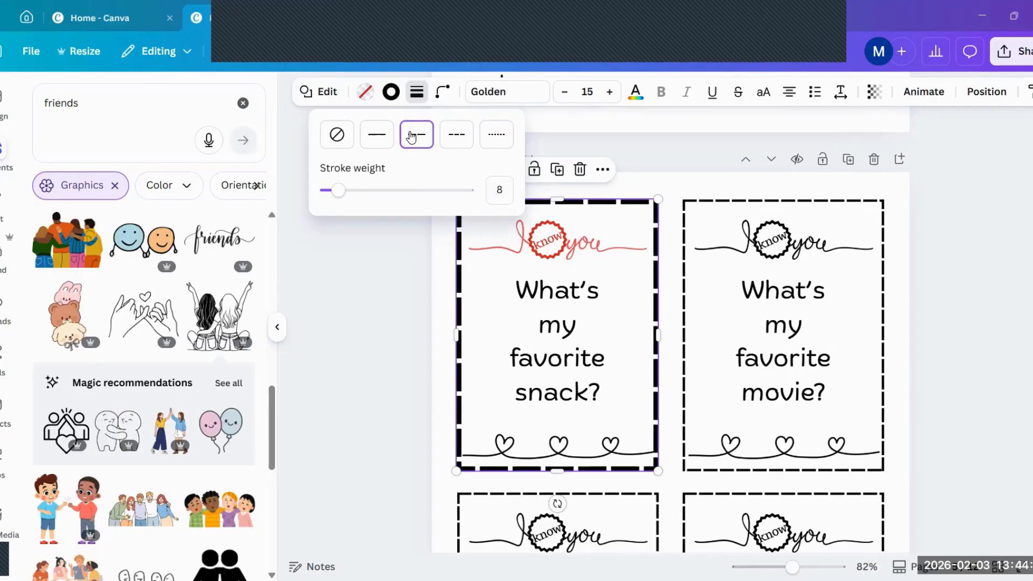
{"action": "left_click", "coordinate": [499, 190]}
{"action": "key", "text": "Return"}
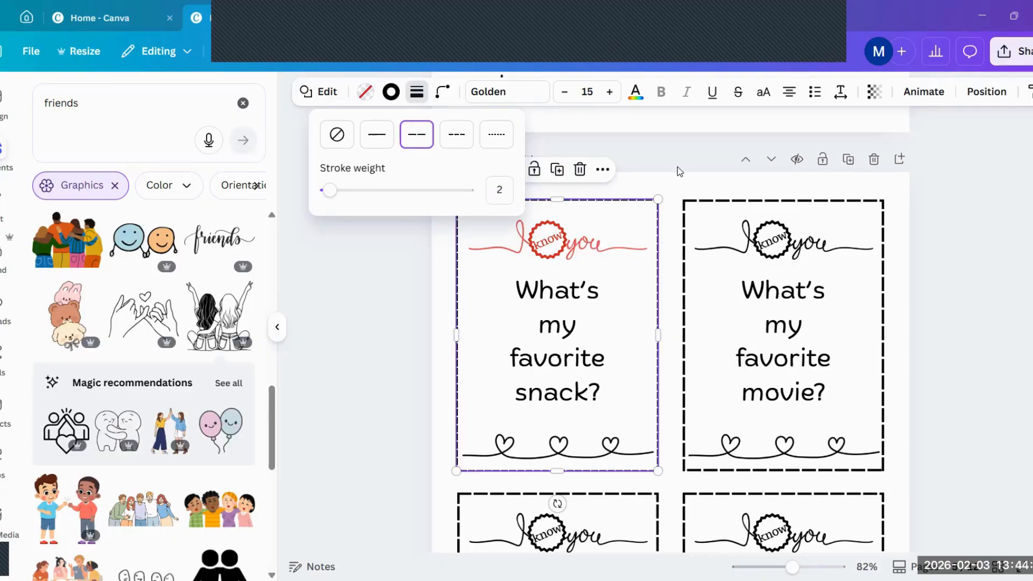
{"action": "left_click", "coordinate": [384, 338]}
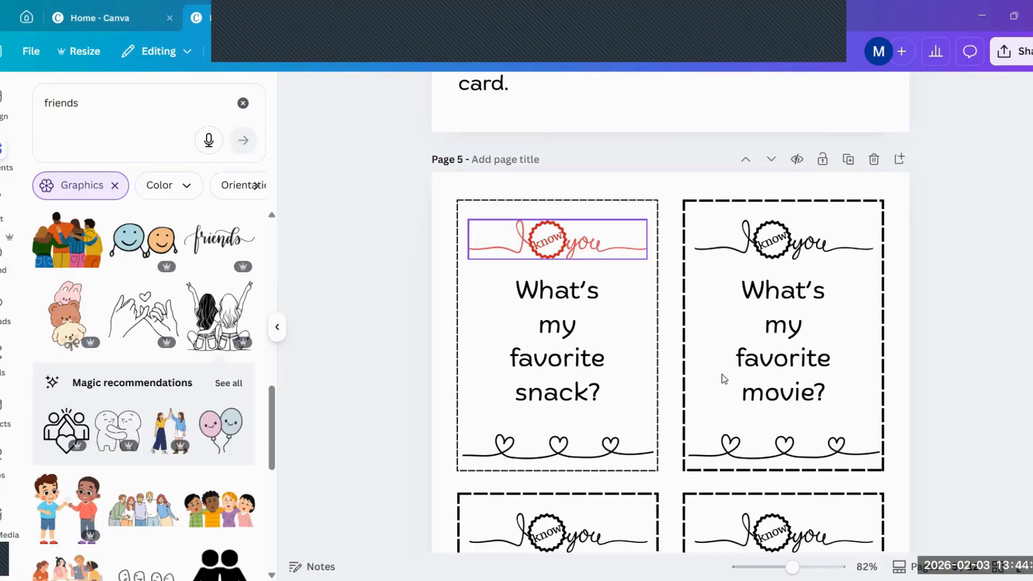
Replace the snack card's heart-line graphic with the pinky-promise hands graphic, scaled down and centred under the question
{"action": "left_click", "coordinate": [550, 452]}
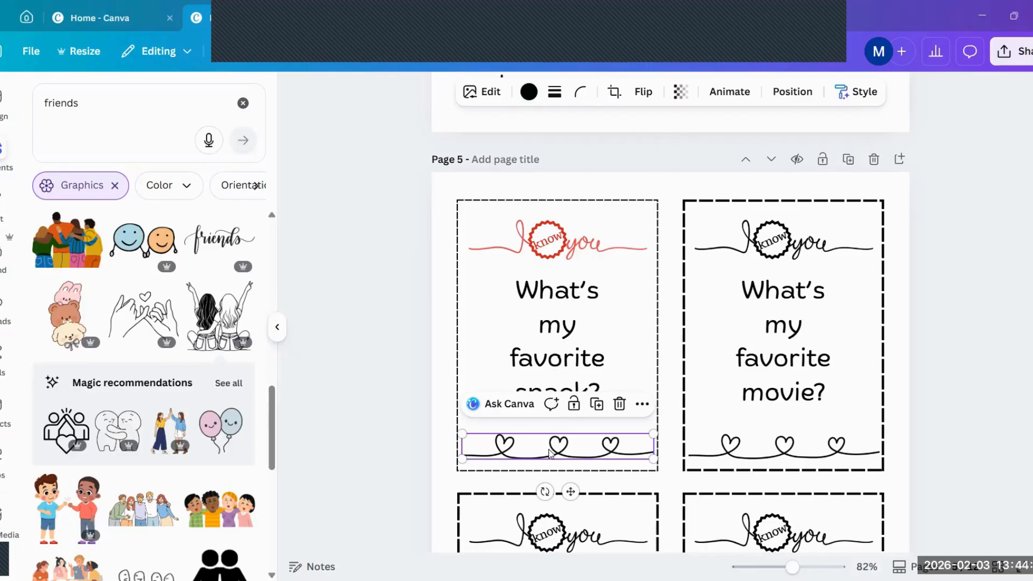
{"action": "key", "text": "Delete"}
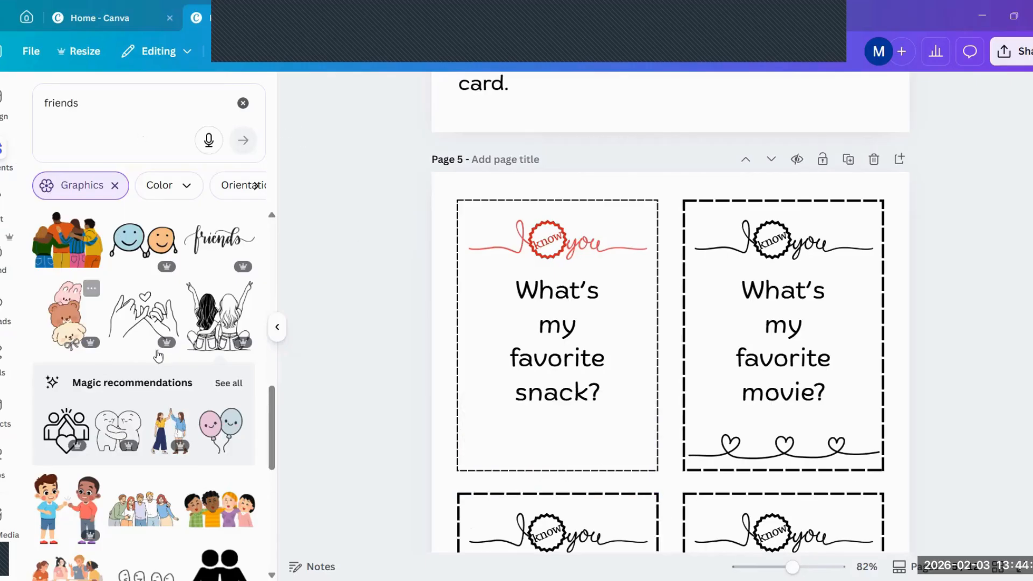
{"action": "left_click", "coordinate": [144, 317]}
{"action": "left_click_drag", "start_coordinate": [721, 479], "coordinate": [540, 342]}
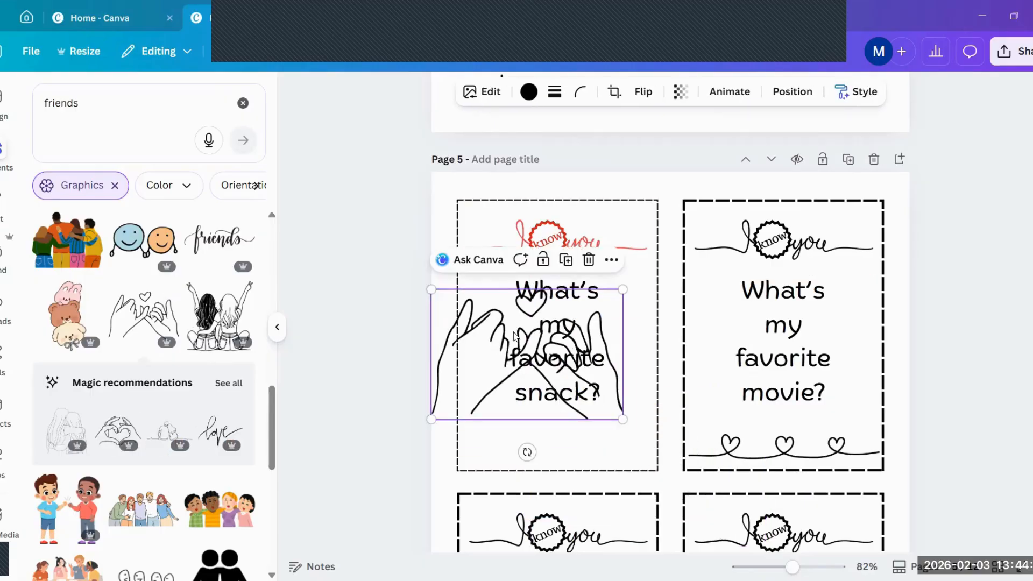
{"action": "left_click_drag", "start_coordinate": [432, 291], "coordinate": [542, 365]}
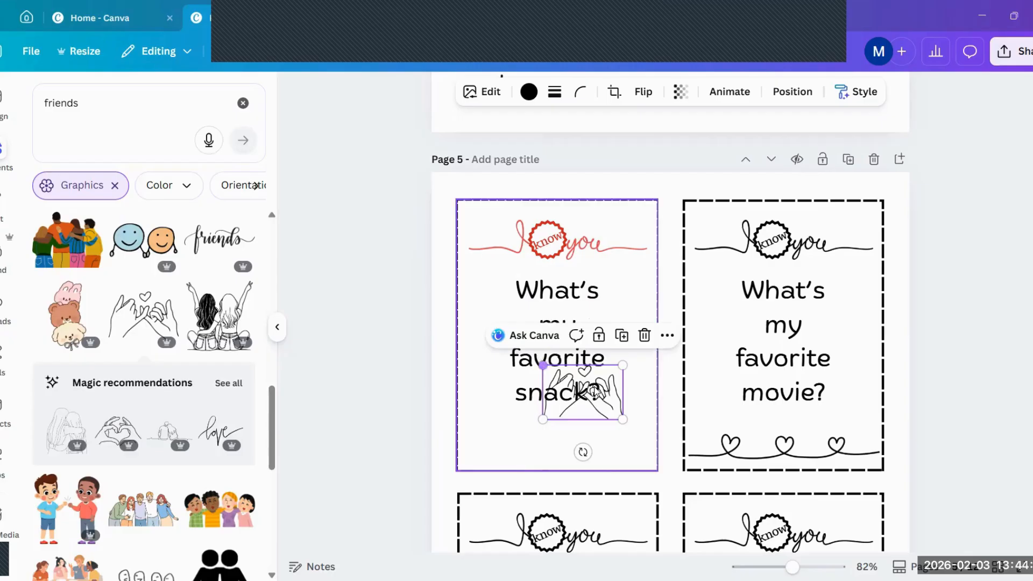
{"action": "left_click_drag", "start_coordinate": [622, 403], "coordinate": [595, 442]}
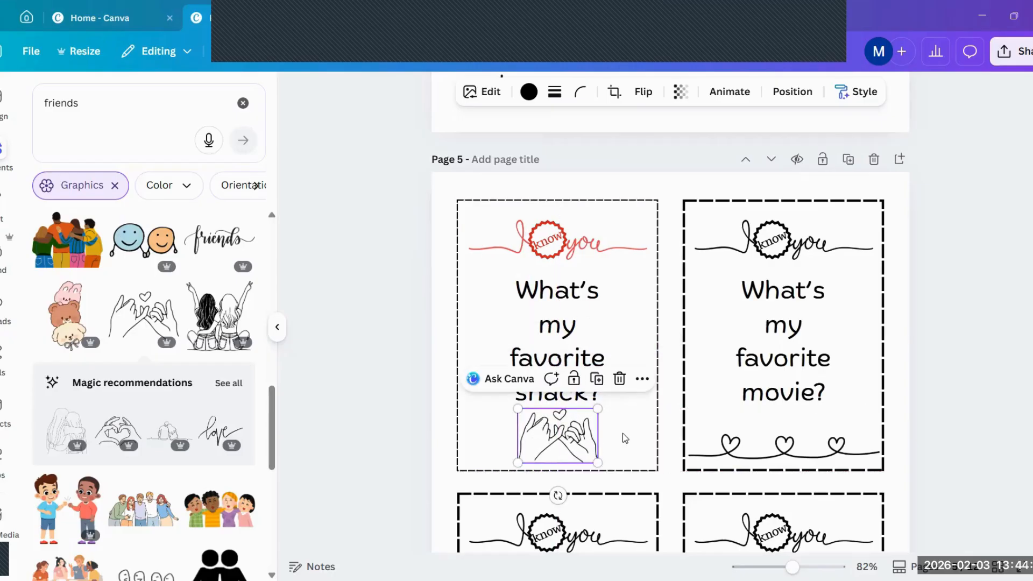
{"action": "left_click", "coordinate": [943, 343]}
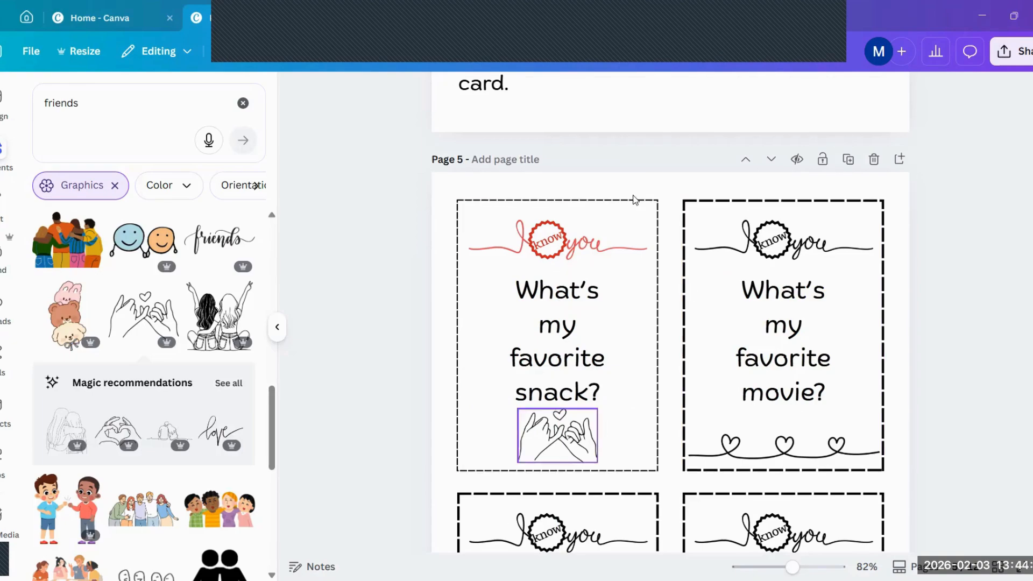
Recolour the snack card's "I you" script graphic black from the document colours
{"action": "left_click", "coordinate": [580, 245]}
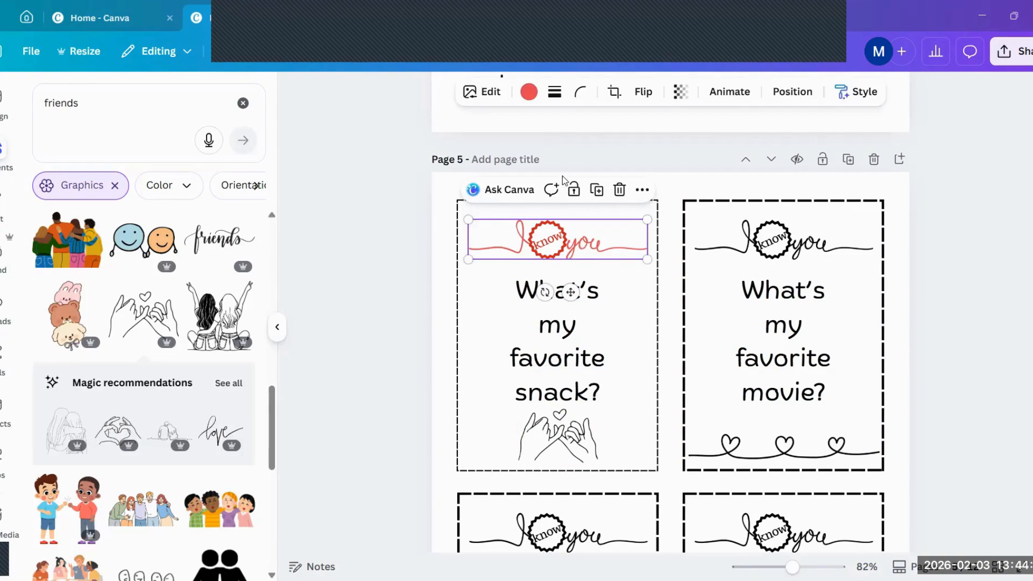
{"action": "left_click", "coordinate": [529, 92]}
{"action": "left_click", "coordinate": [80, 198]}
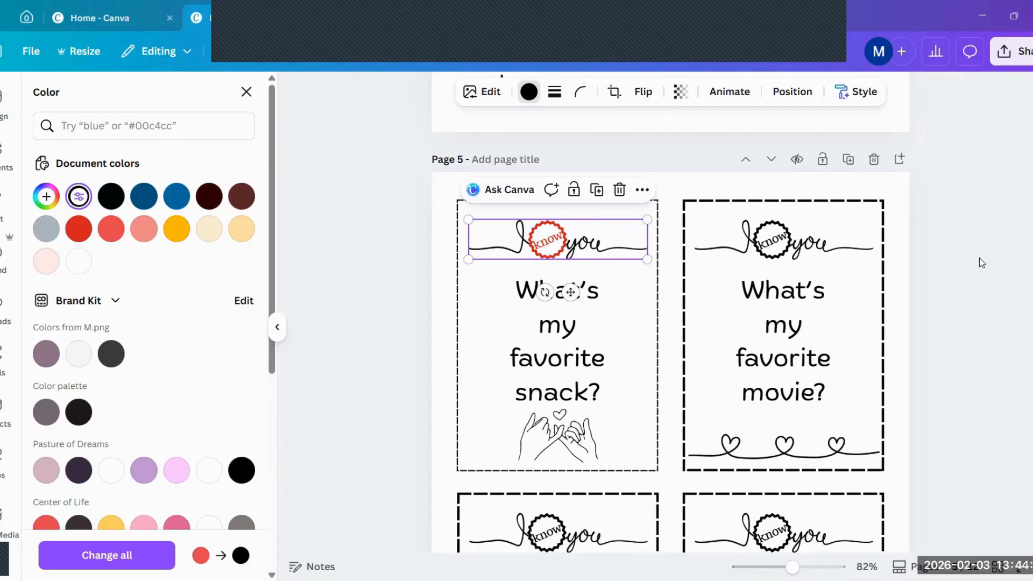
{"action": "left_click", "coordinate": [948, 281]}
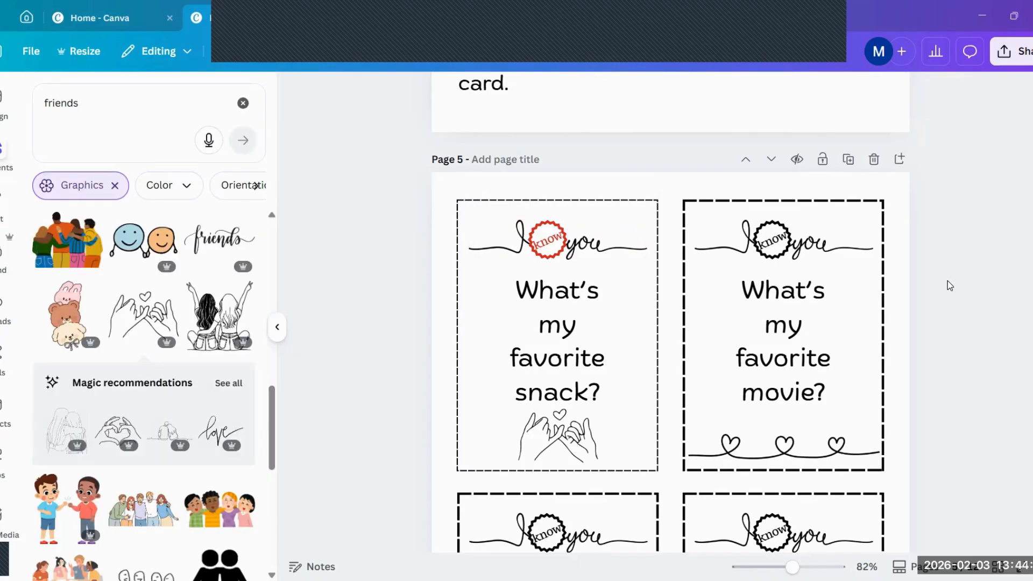
Undo the accidental shift of the snack card's dashed border and send the border to the back
{"action": "left_click", "coordinate": [569, 334]}
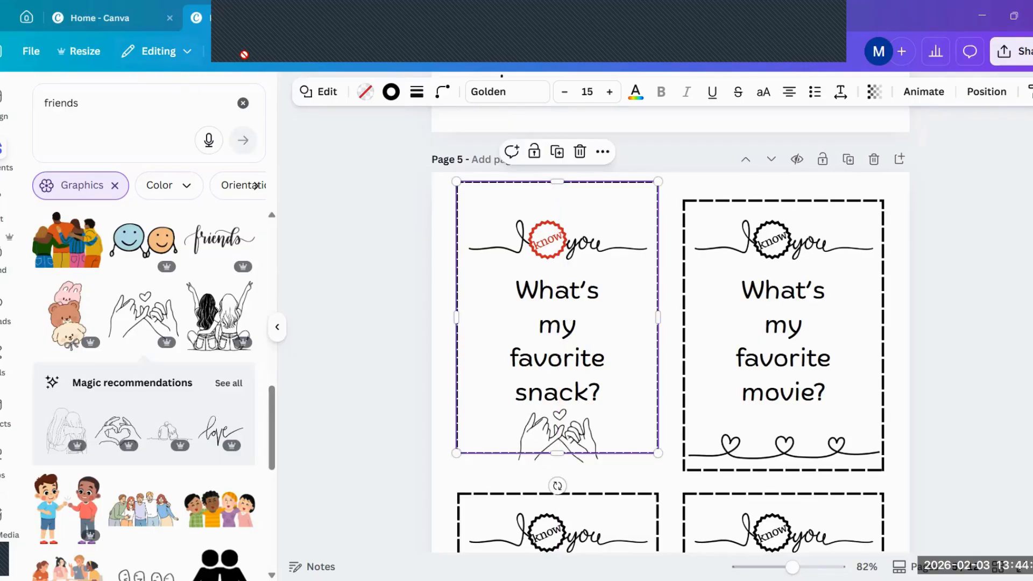
{"action": "left_click", "coordinate": [216, 57]}
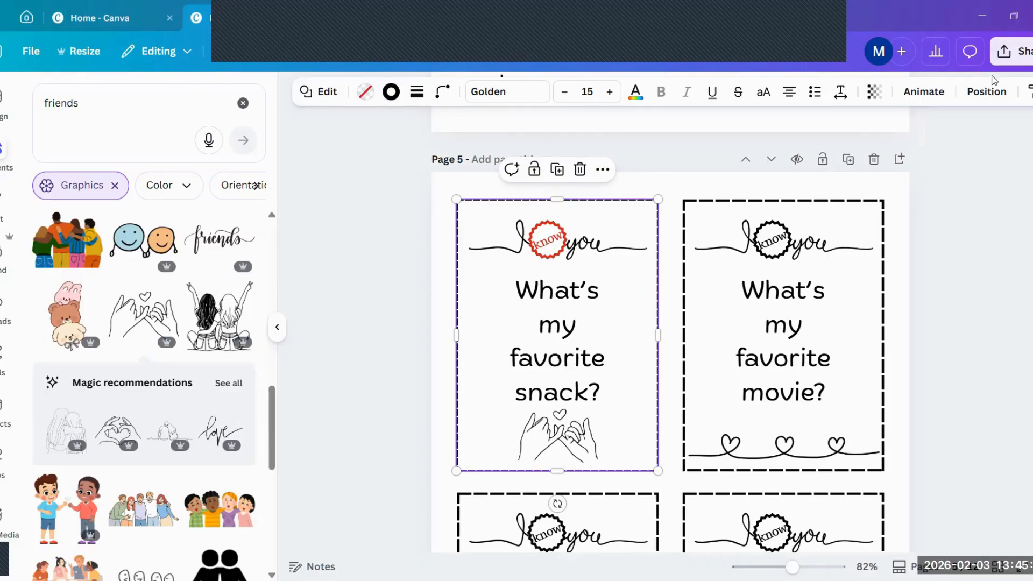
{"action": "left_click", "coordinate": [986, 91]}
{"action": "left_click", "coordinate": [203, 199]}
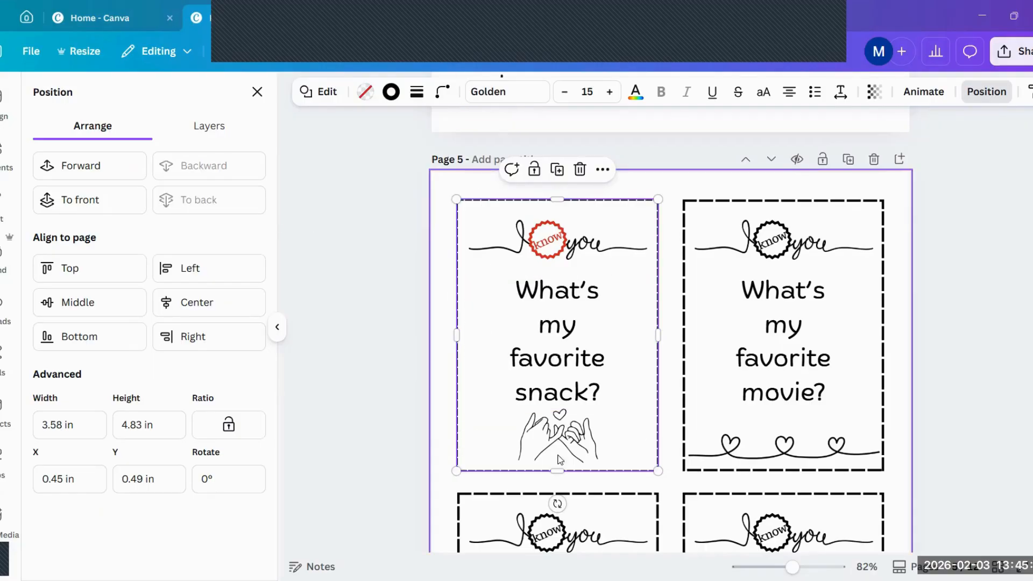
Set the snack question's text colour to the document red #d42020
{"action": "left_click", "coordinate": [549, 346]}
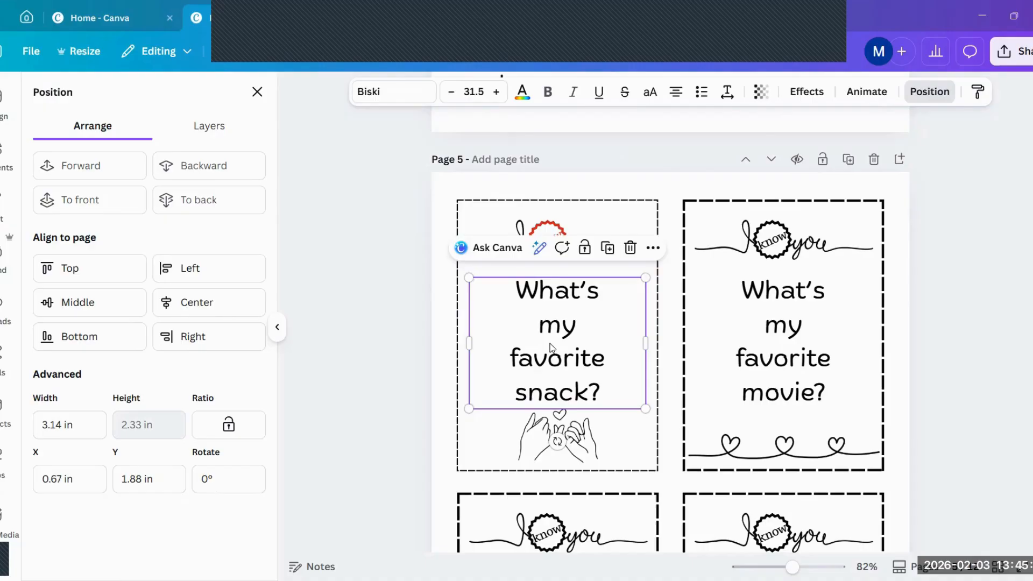
{"action": "left_click", "coordinate": [521, 96]}
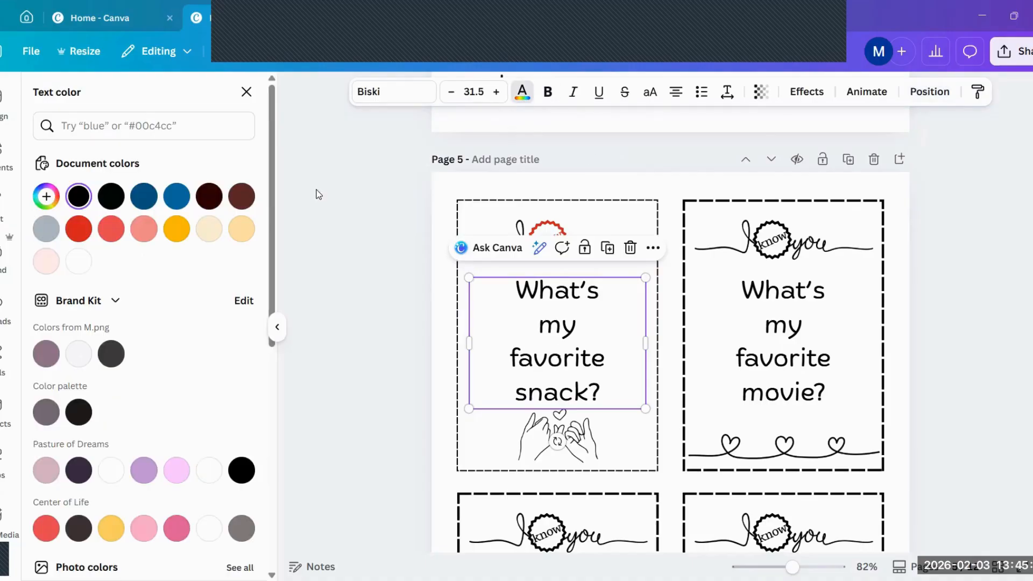
{"action": "left_click", "coordinate": [79, 230]}
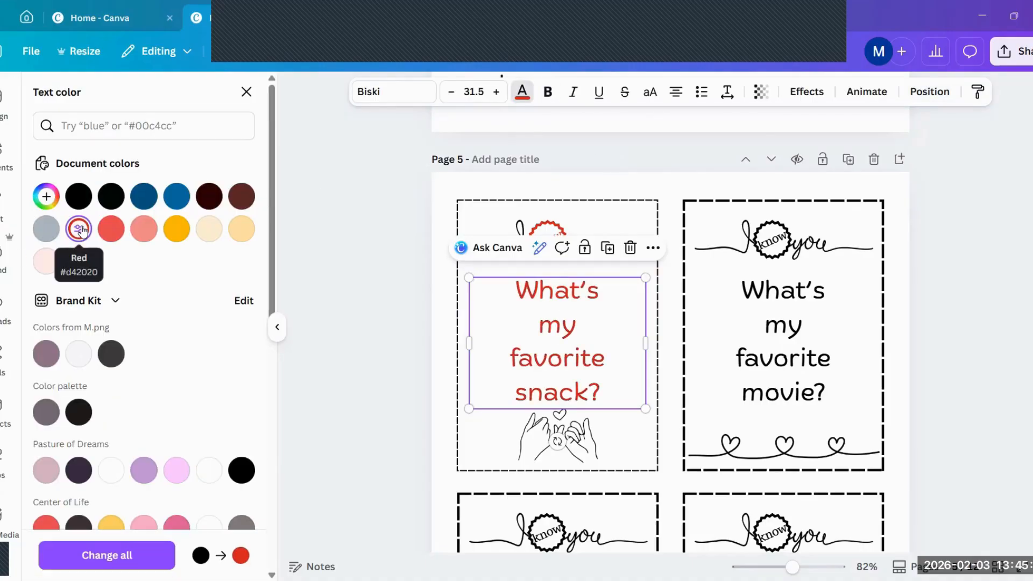
Move the snack question up slightly and enlarge the pinky-promise hands graphic below it
{"action": "left_click_drag", "start_coordinate": [604, 365], "coordinate": [599, 354]}
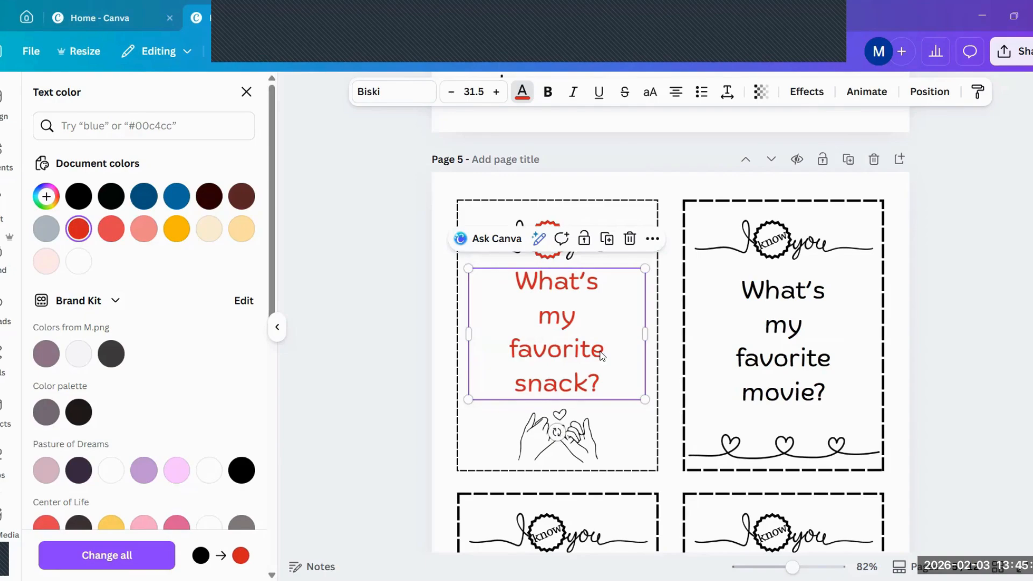
{"action": "left_click", "coordinate": [589, 434]}
{"action": "left_click_drag", "start_coordinate": [601, 407], "coordinate": [575, 421]}
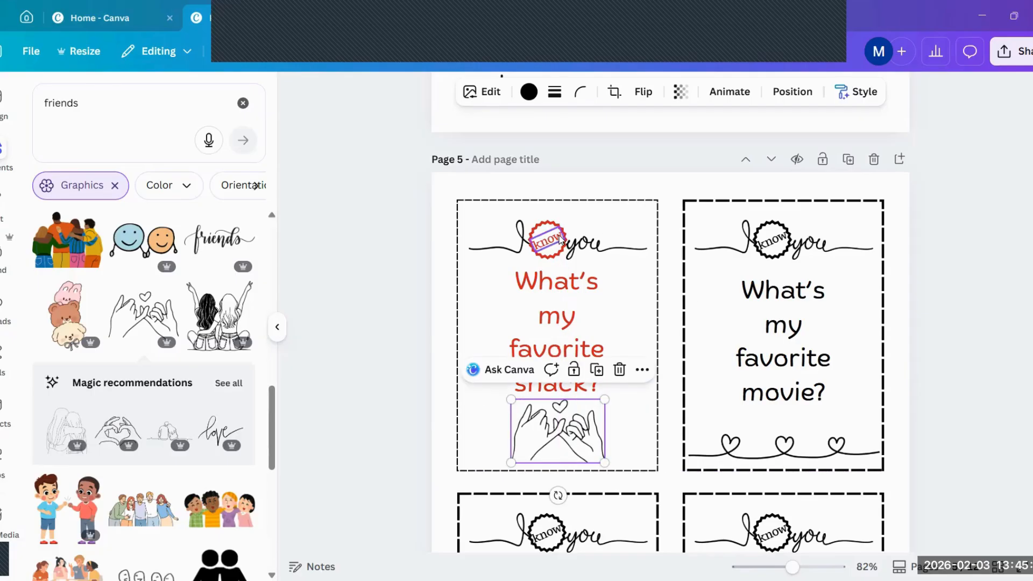
{"action": "left_click", "coordinate": [493, 232]}
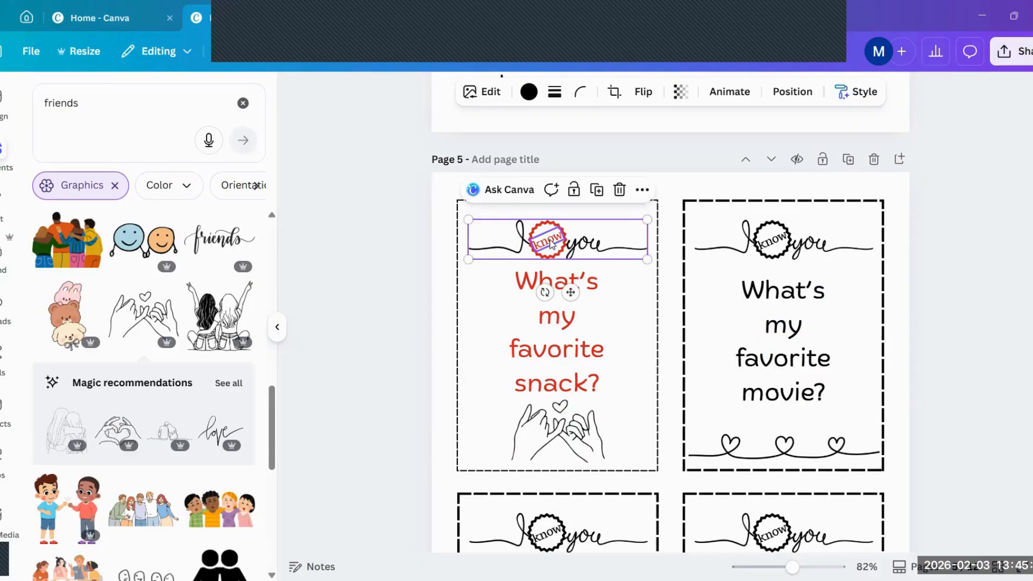
{"action": "left_click", "coordinate": [549, 230]}
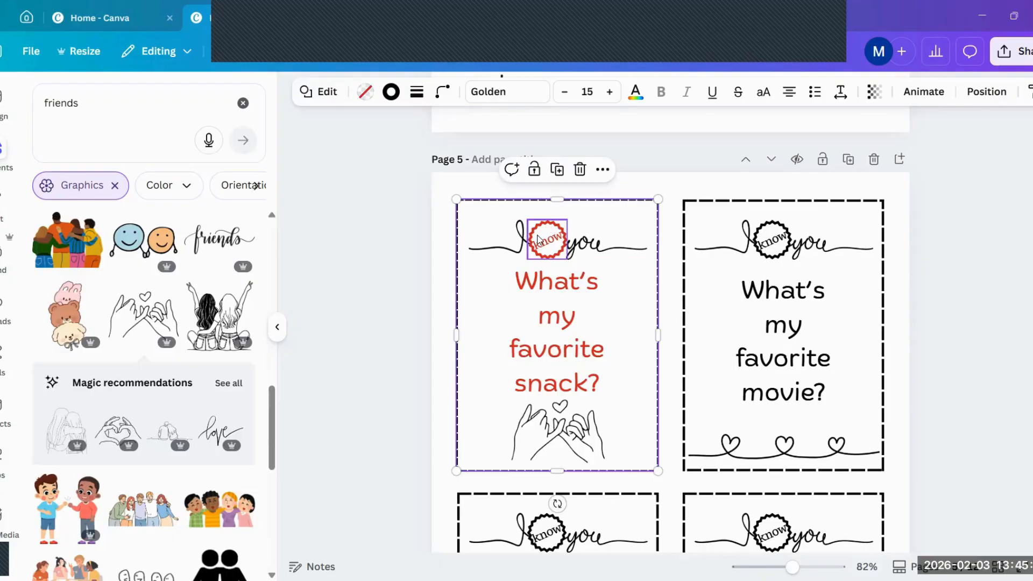
{"action": "left_click", "coordinate": [537, 238], "text": "shift"}
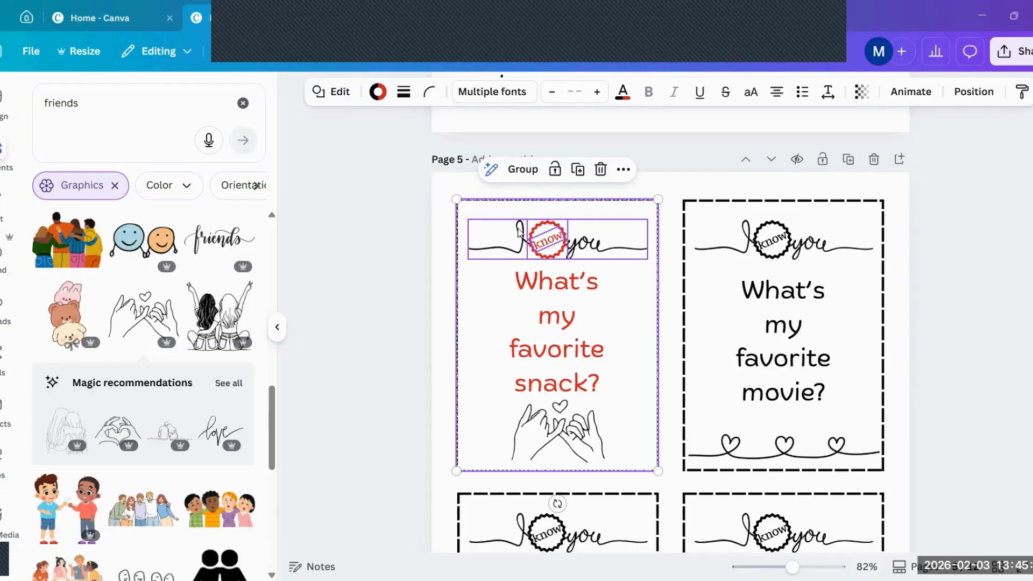
{"action": "key", "text": "ctrl+g"}
{"action": "left_click_drag", "start_coordinate": [546, 232], "coordinate": [545, 224]}
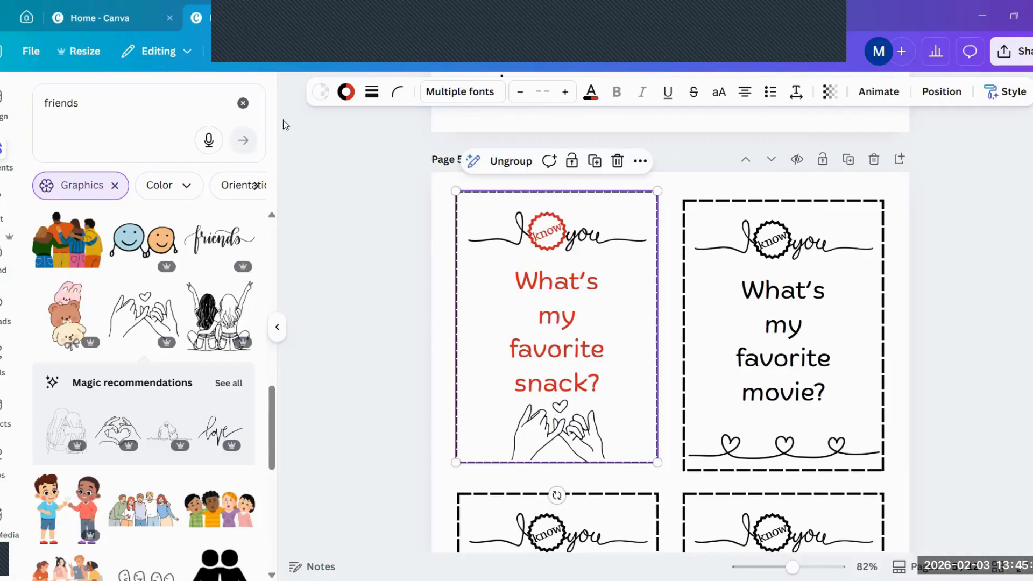
{"action": "left_click", "coordinate": [214, 55]}
{"action": "left_click", "coordinate": [578, 253]}
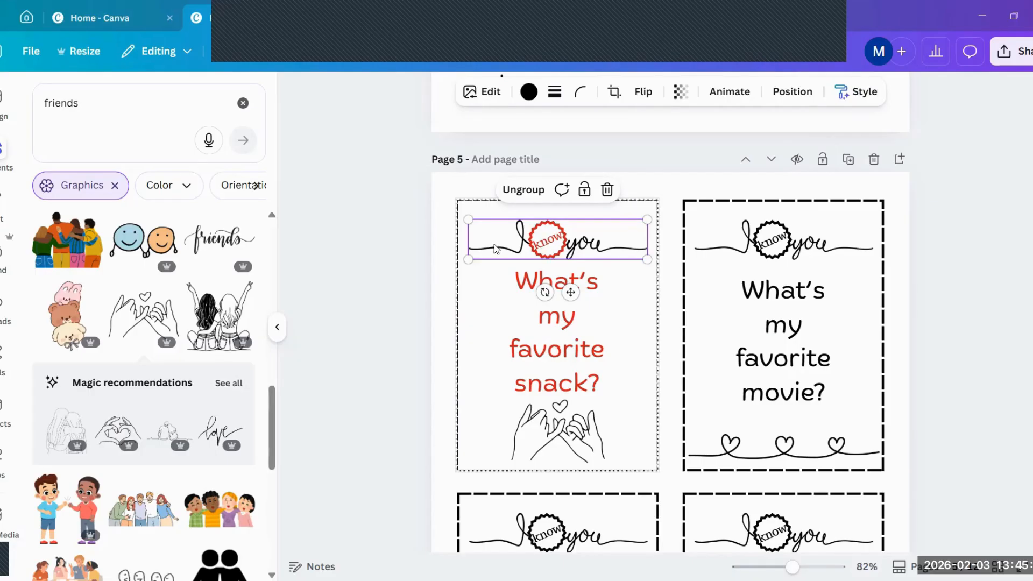
{"action": "left_click", "coordinate": [557, 240]}
{"action": "left_click", "coordinate": [524, 190]}
{"action": "left_click", "coordinate": [530, 249]}
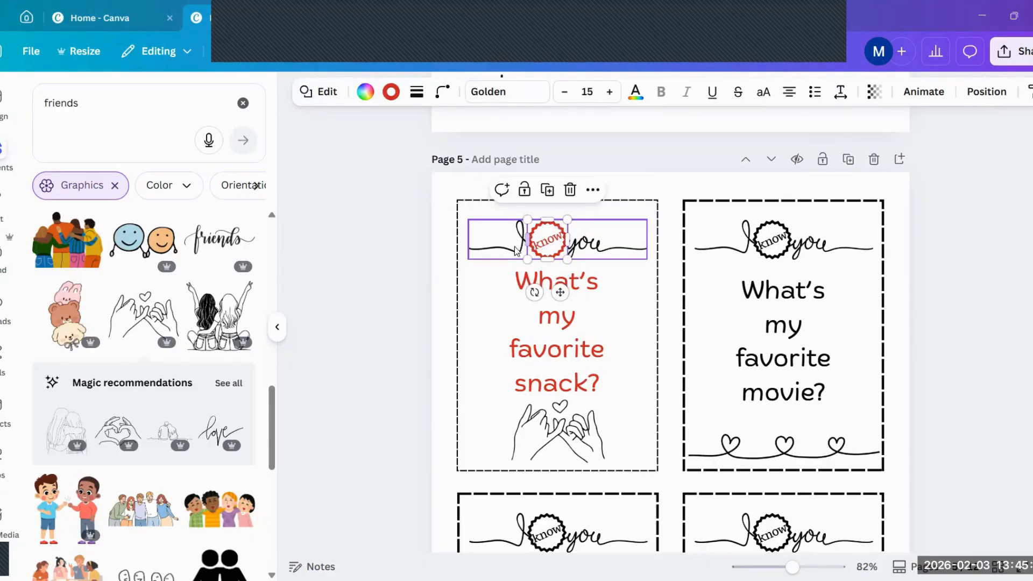
Try grouping the snack card's "I you" script, round badge and word "know" together
{"action": "left_click", "coordinate": [509, 247]}
{"action": "left_click", "coordinate": [544, 239], "text": "shift"}
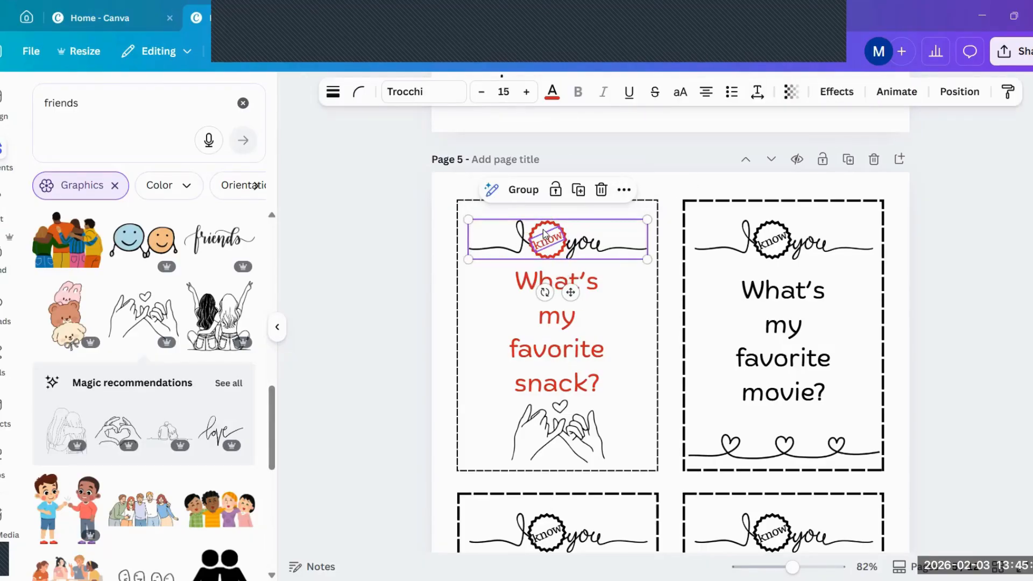
{"action": "left_click", "coordinate": [544, 232], "text": "shift"}
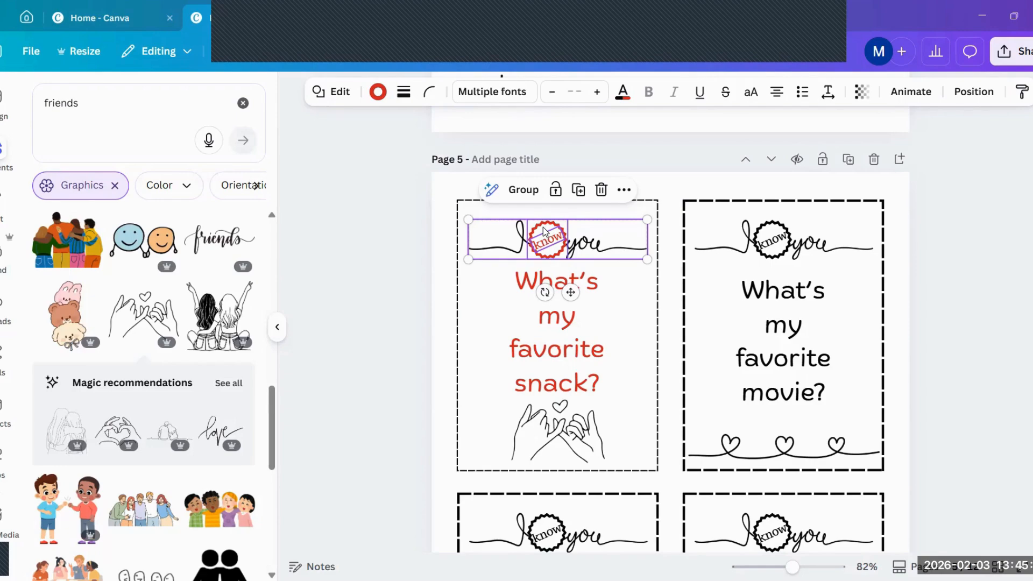
{"action": "left_click", "coordinate": [523, 191]}
Try moving the word "know" and the script individually inside the snack card's header group
{"action": "left_click", "coordinate": [561, 244]}
{"action": "left_click_drag", "start_coordinate": [560, 242], "coordinate": [557, 230]}
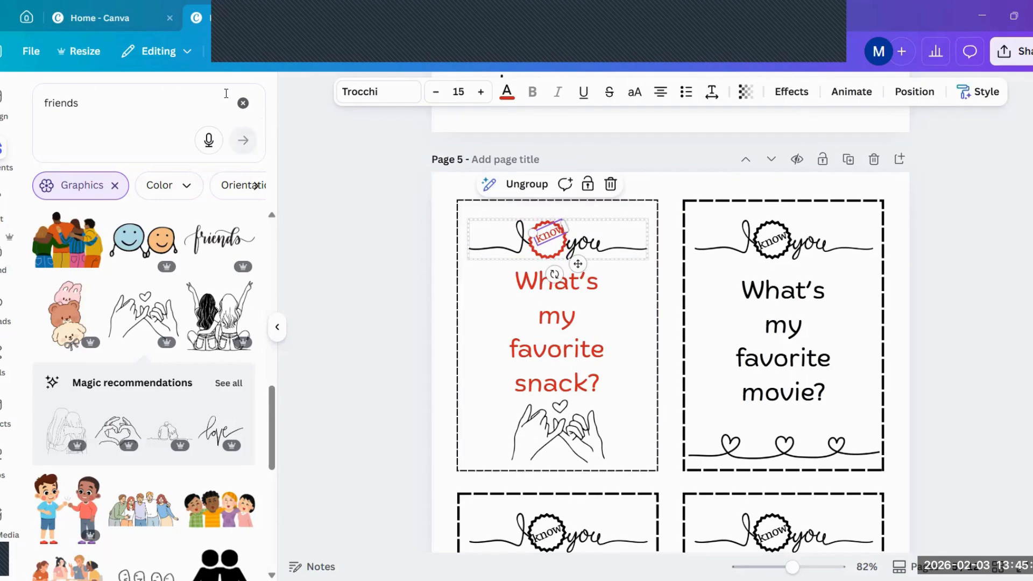
{"action": "left_click", "coordinate": [230, 63]}
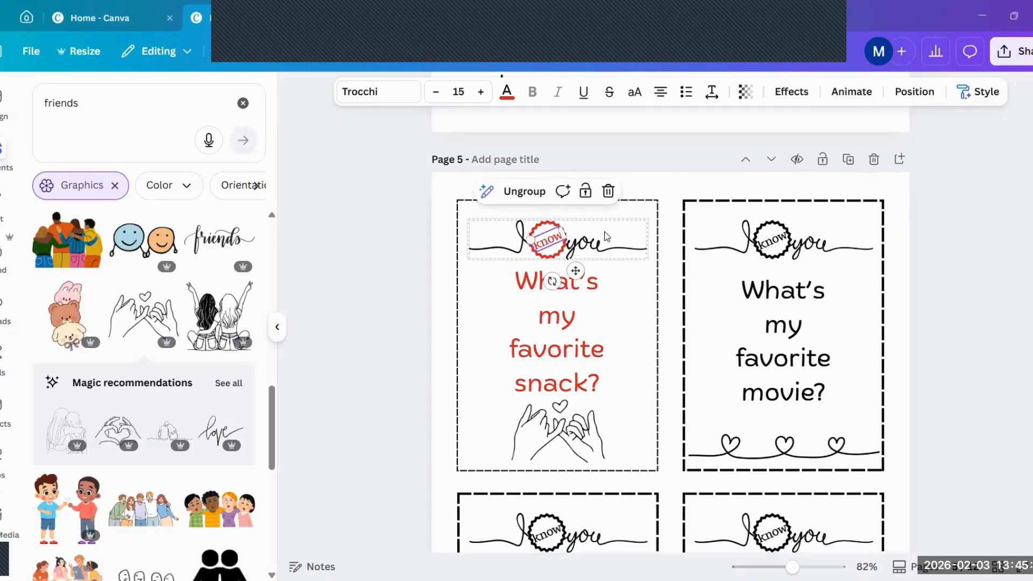
{"action": "left_click", "coordinate": [602, 231]}
{"action": "left_click_drag", "start_coordinate": [603, 231], "coordinate": [603, 235]}
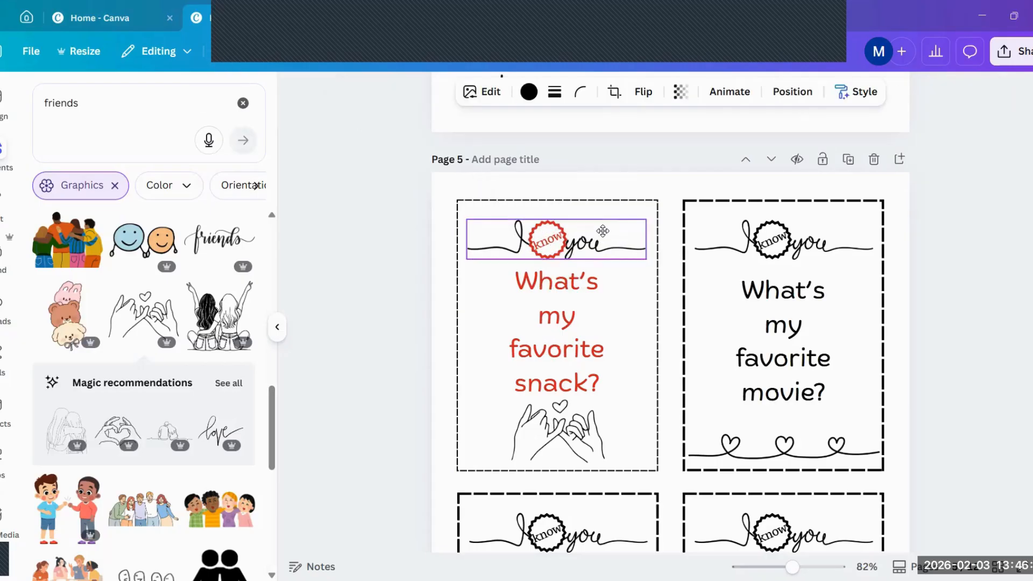
{"action": "left_click", "coordinate": [540, 232]}
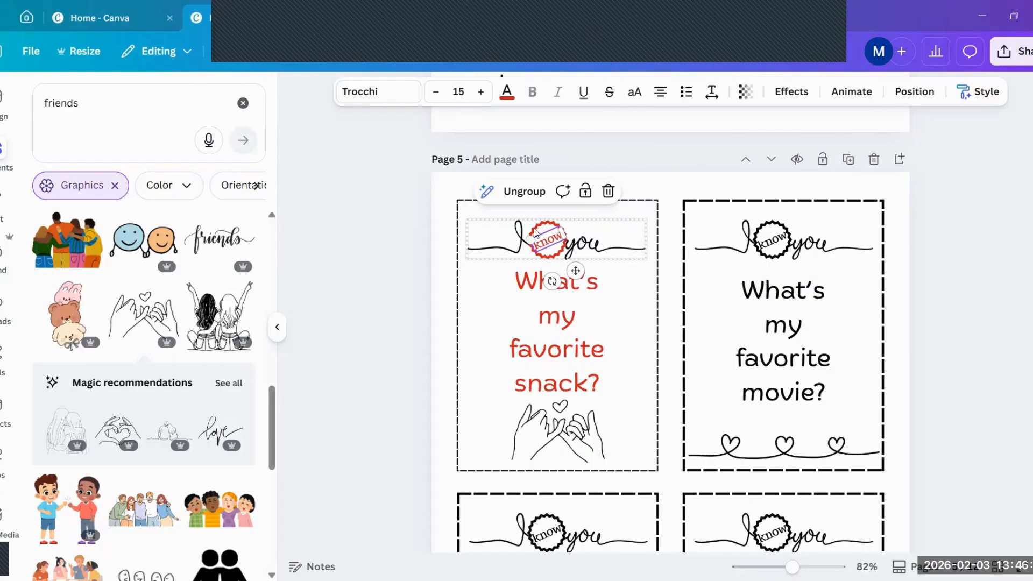
{"action": "left_click", "coordinate": [390, 226]}
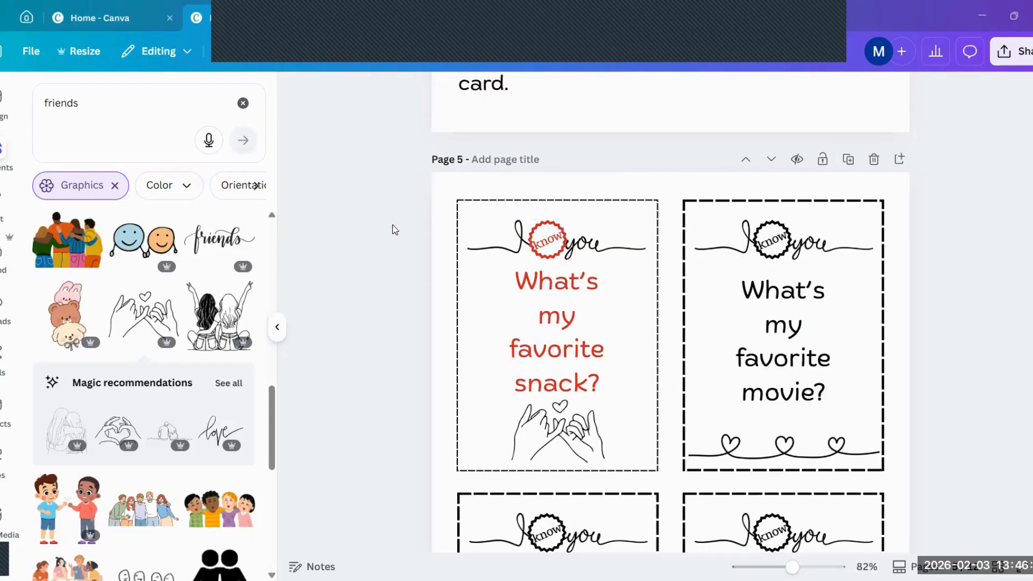
Group the snack card's script, round badge and word "know", and move the grouped header up slightly
{"action": "left_click", "coordinate": [522, 243]}
{"action": "left_click", "coordinate": [538, 242]}
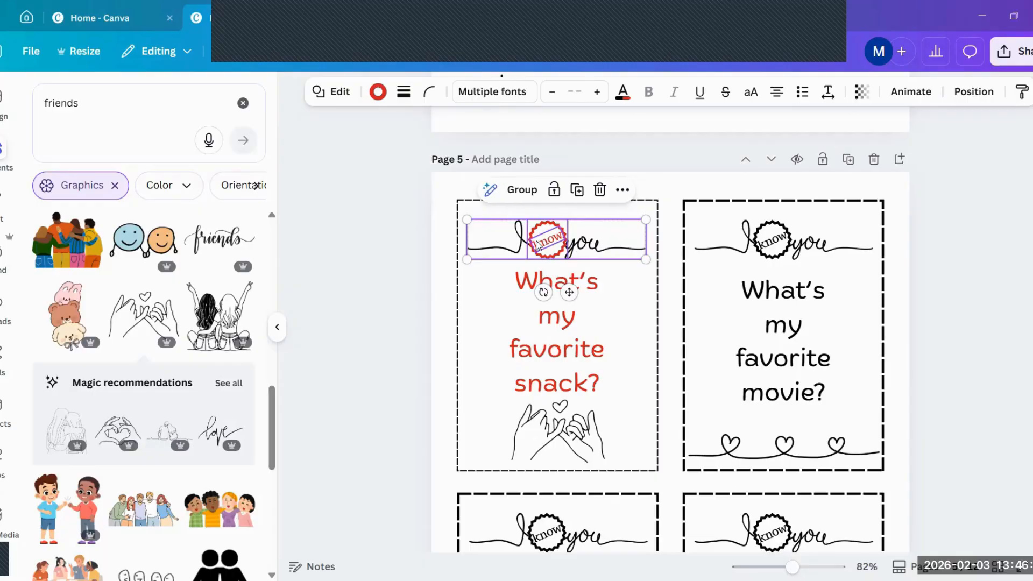
{"action": "left_click", "coordinate": [530, 190]}
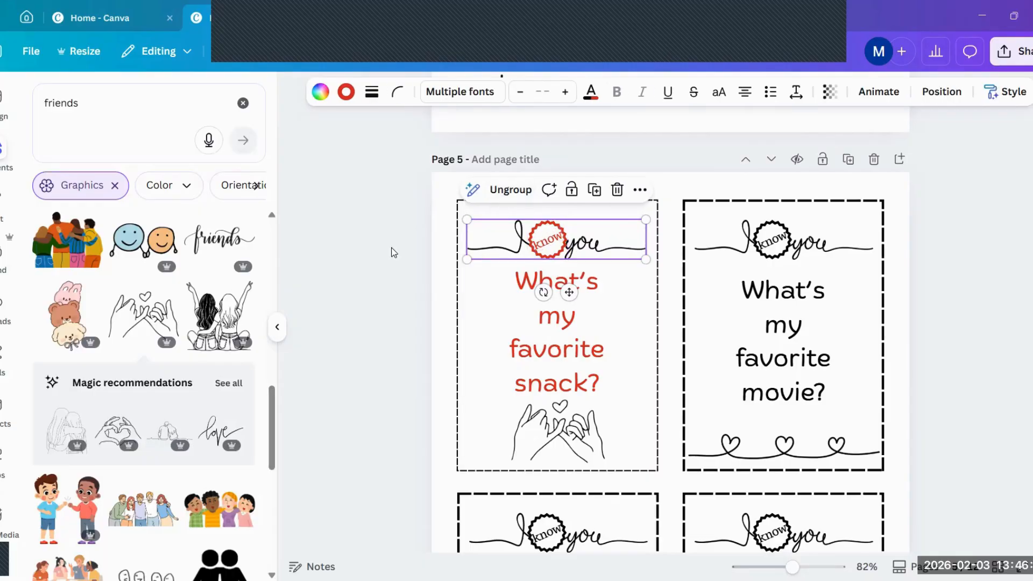
{"action": "left_click", "coordinate": [454, 246]}
{"action": "left_click_drag", "start_coordinate": [584, 243], "coordinate": [584, 236]}
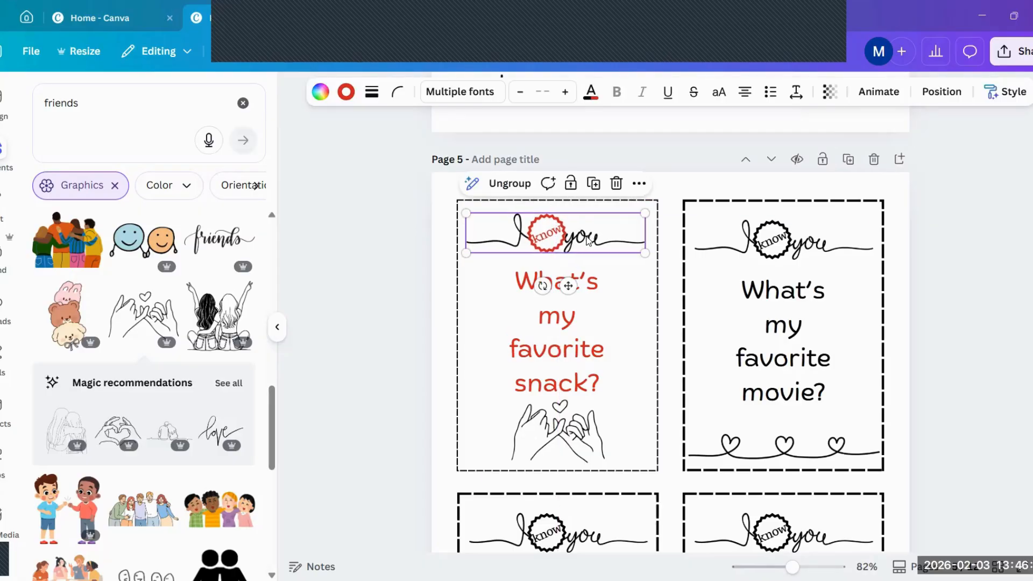
{"action": "left_click", "coordinate": [555, 339], "text": "shift"}
{"action": "key", "text": "ctrl+g"}
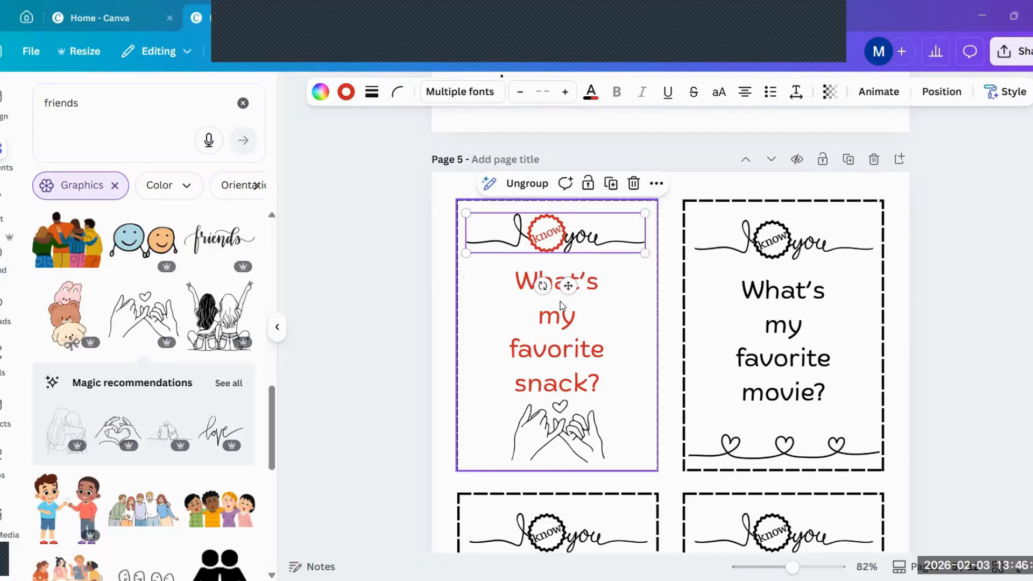
{"action": "left_click", "coordinate": [557, 338]}
{"action": "left_click", "coordinate": [303, 307]}
Send the snack card's dashed frame to the back
{"action": "left_click", "coordinate": [576, 321]}
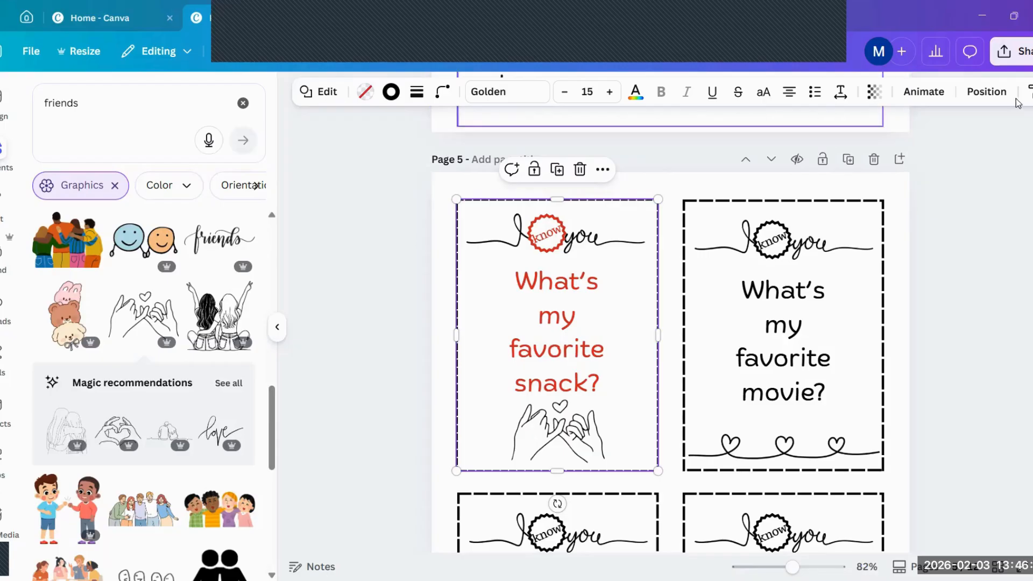
{"action": "left_click", "coordinate": [987, 92]}
{"action": "left_click", "coordinate": [200, 203]}
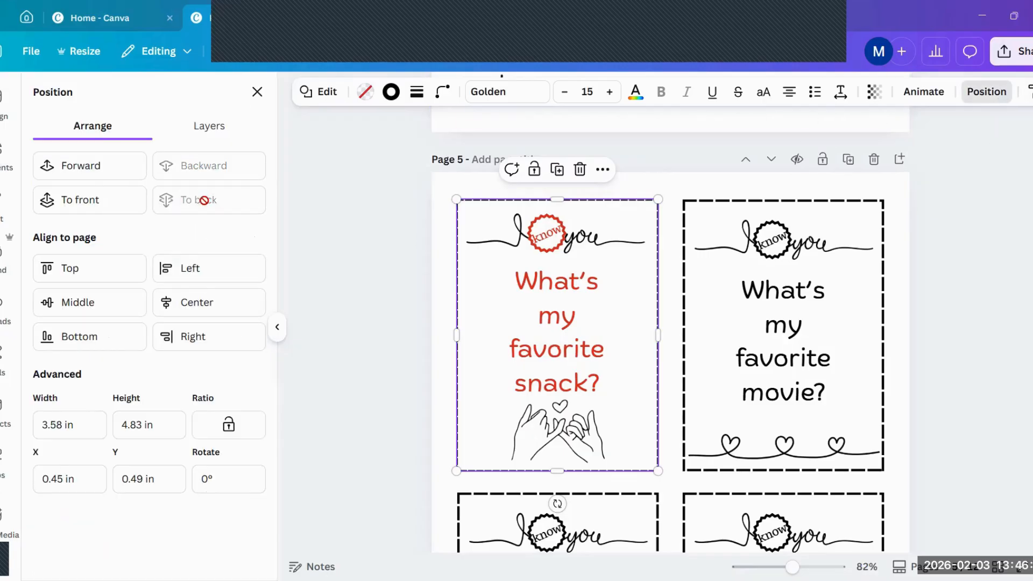
Move the snack question up closer to the header and adjust the hands graphic below it
{"action": "left_click", "coordinate": [579, 328]}
{"action": "left_click_drag", "start_coordinate": [580, 328], "coordinate": [579, 321]}
{"action": "left_click", "coordinate": [583, 440]}
{"action": "left_click_drag", "start_coordinate": [583, 441], "coordinate": [582, 433]}
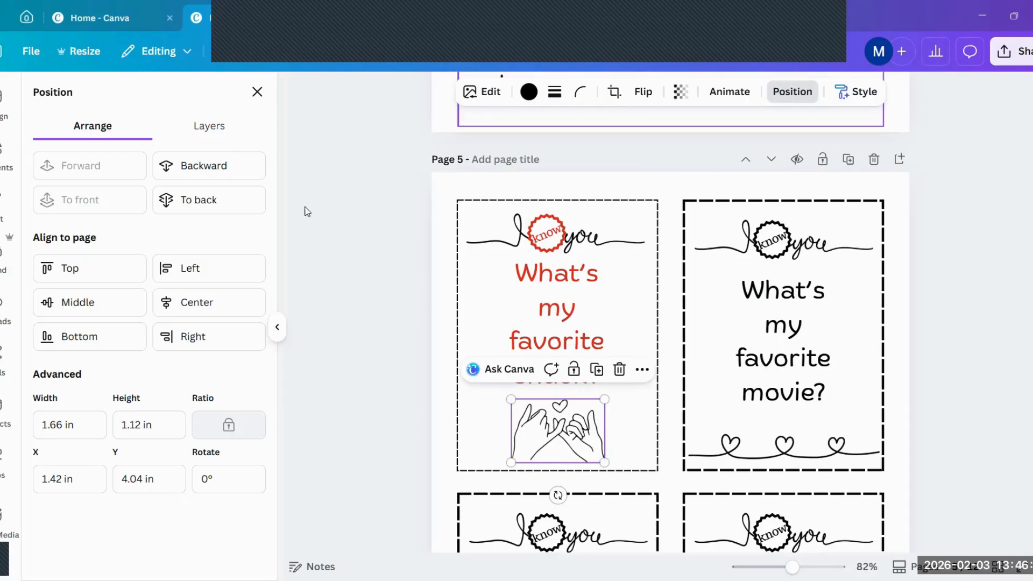
Try centering the hands graphic and the snack question with page alignment, and move both back inside the snack card
{"action": "left_click", "coordinate": [202, 302]}
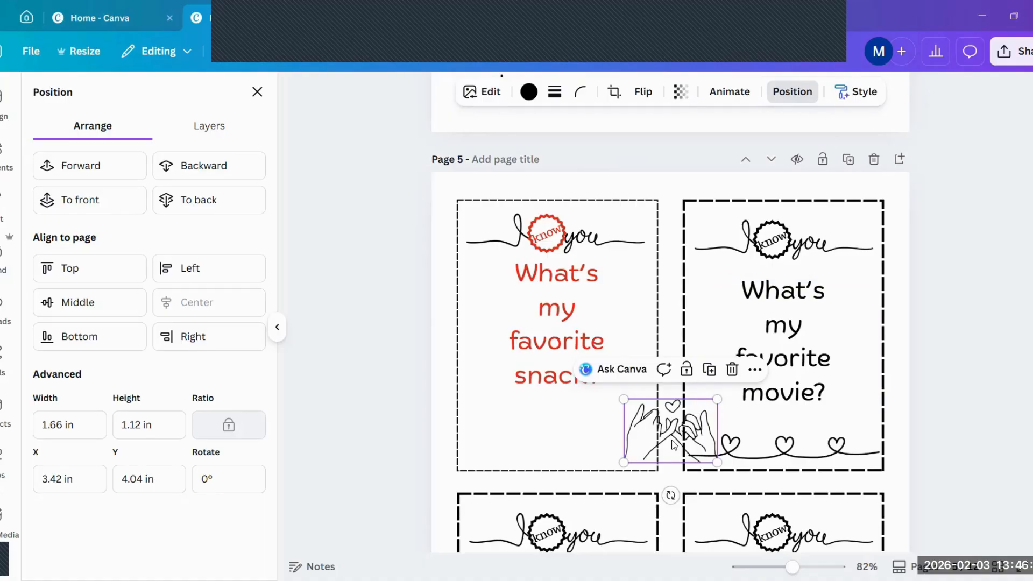
{"action": "left_click", "coordinate": [577, 310]}
{"action": "left_click", "coordinate": [199, 300]}
{"action": "left_click_drag", "start_coordinate": [677, 345], "coordinate": [560, 349]}
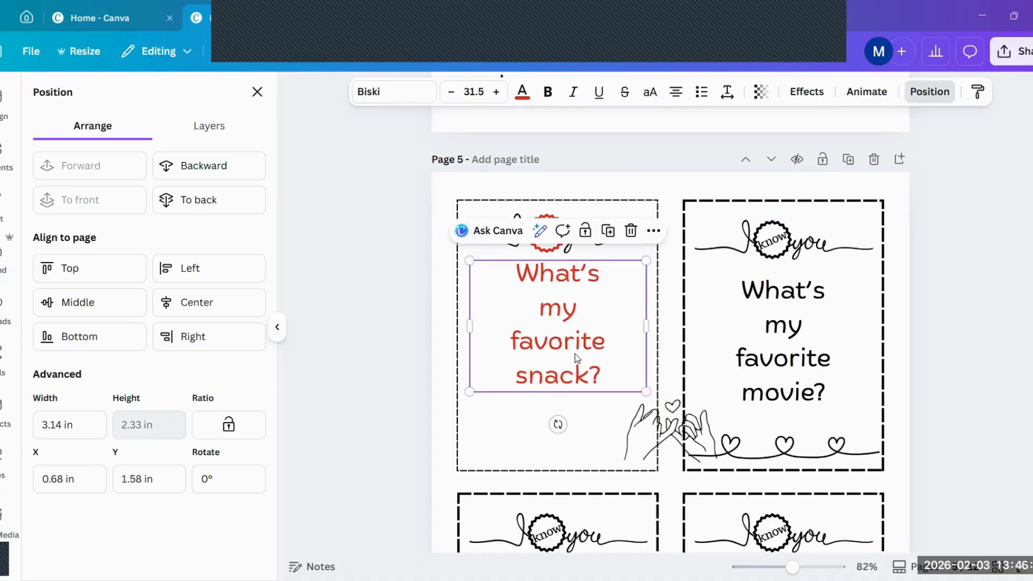
{"action": "left_click", "coordinate": [684, 430]}
{"action": "left_click_drag", "start_coordinate": [684, 430], "coordinate": [572, 433]}
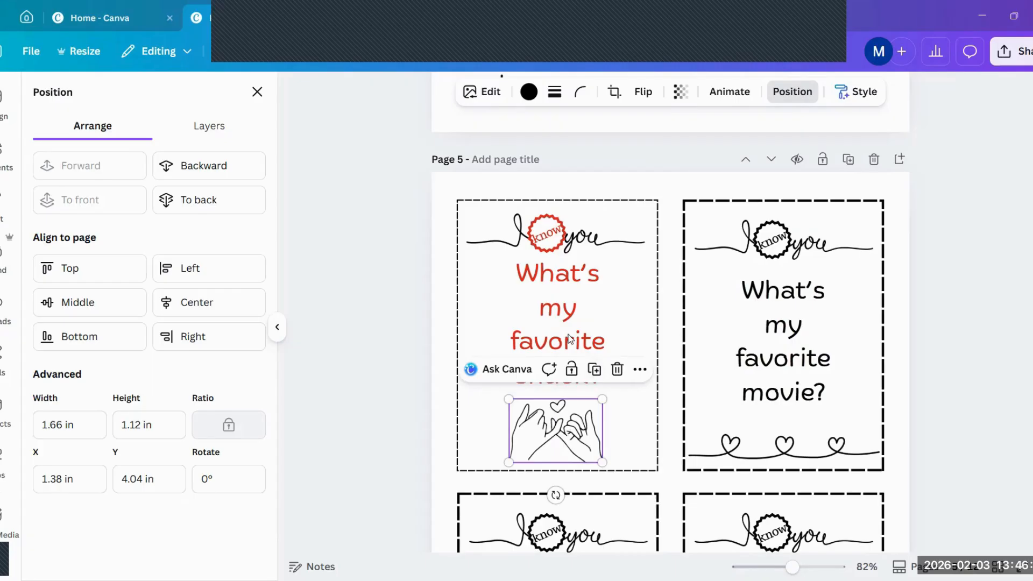
Center-align the snack card's header, question and hands graphic with each other and space them evenly vertically
{"action": "left_click", "coordinate": [569, 264], "text": "shift"}
{"action": "left_click", "coordinate": [557, 249], "text": "shift"}
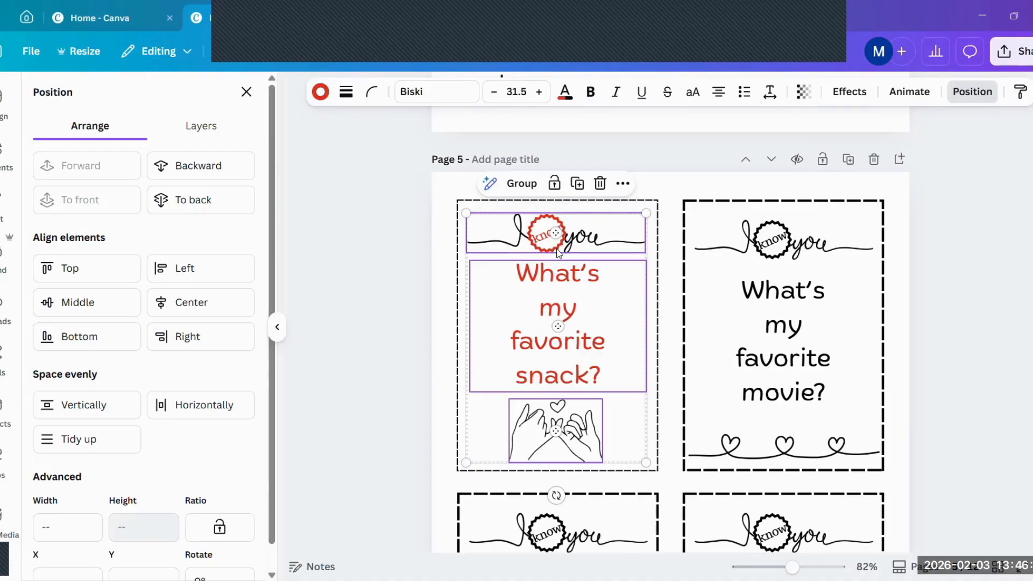
{"action": "left_click", "coordinate": [173, 302]}
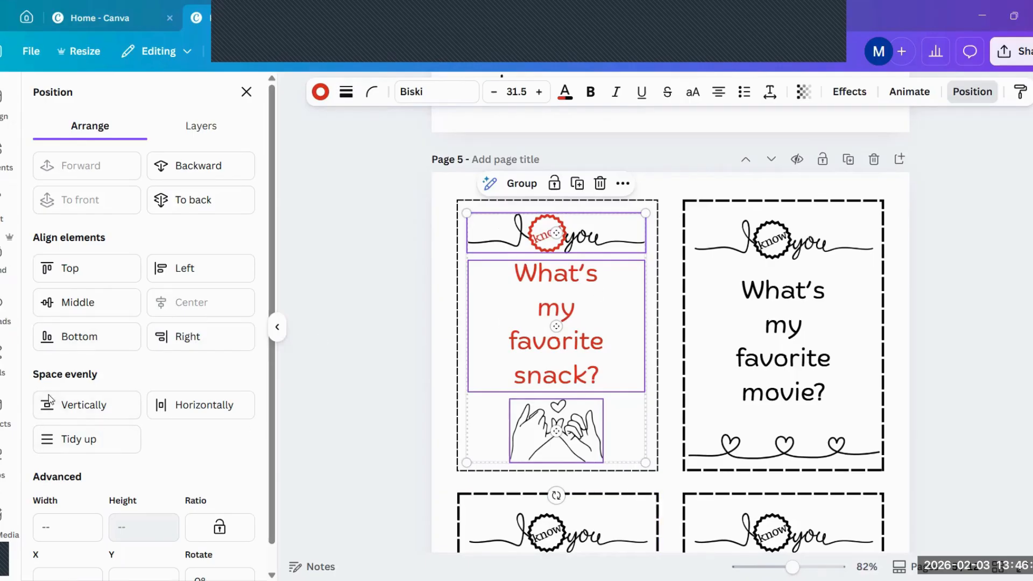
{"action": "left_click", "coordinate": [84, 408]}
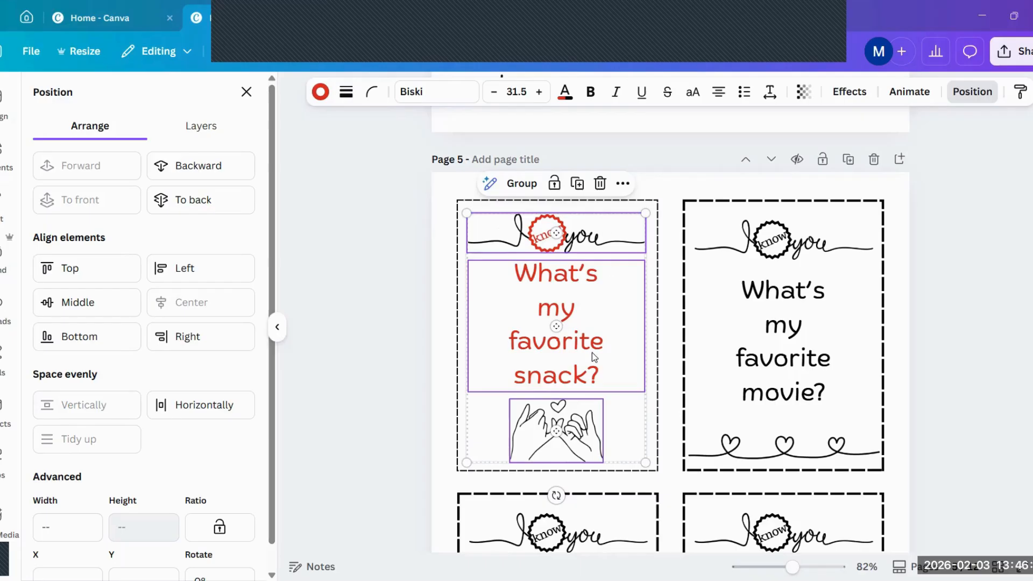
Group the snack card's header, question and hands graphic, and nudge the group up slightly within the dashed frame
{"action": "left_click", "coordinate": [522, 185]}
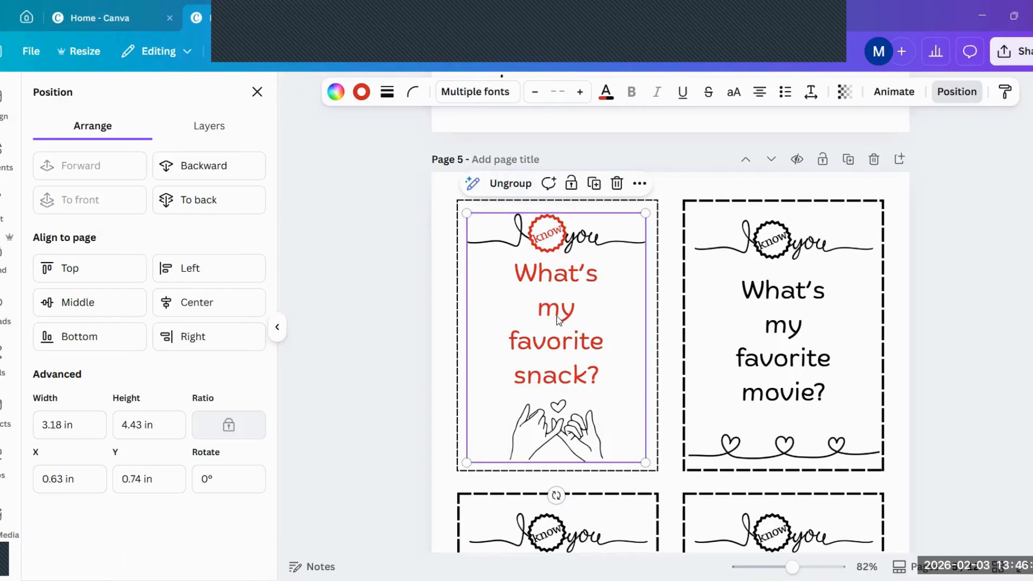
{"action": "left_click_drag", "start_coordinate": [563, 316], "coordinate": [560, 315]}
{"action": "left_click", "coordinate": [651, 323]}
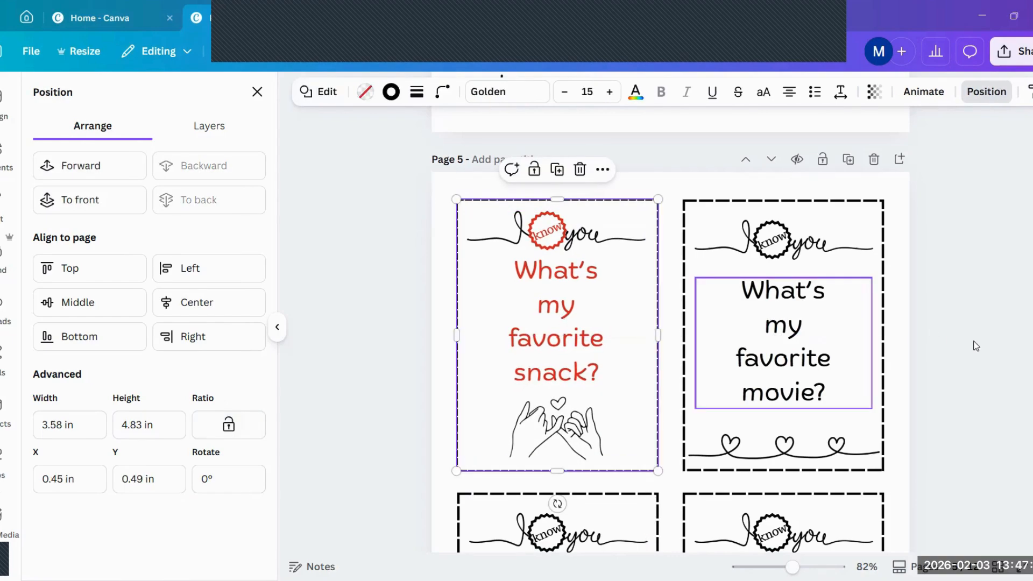
{"action": "left_click", "coordinate": [1026, 351]}
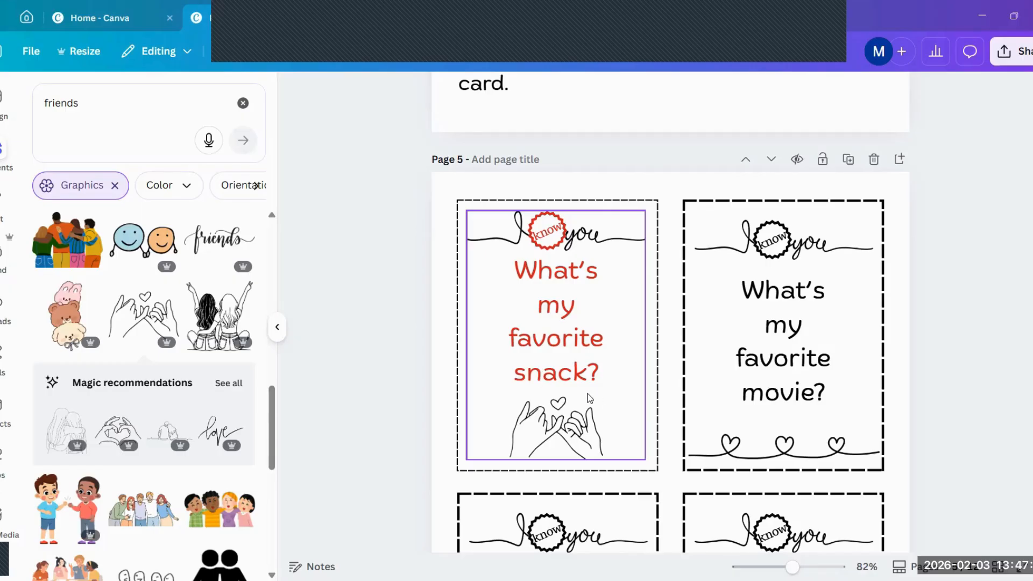
Ungroup the snack card's contents and delete the pinky-promise hands graphic
{"action": "left_click", "coordinate": [560, 429]}
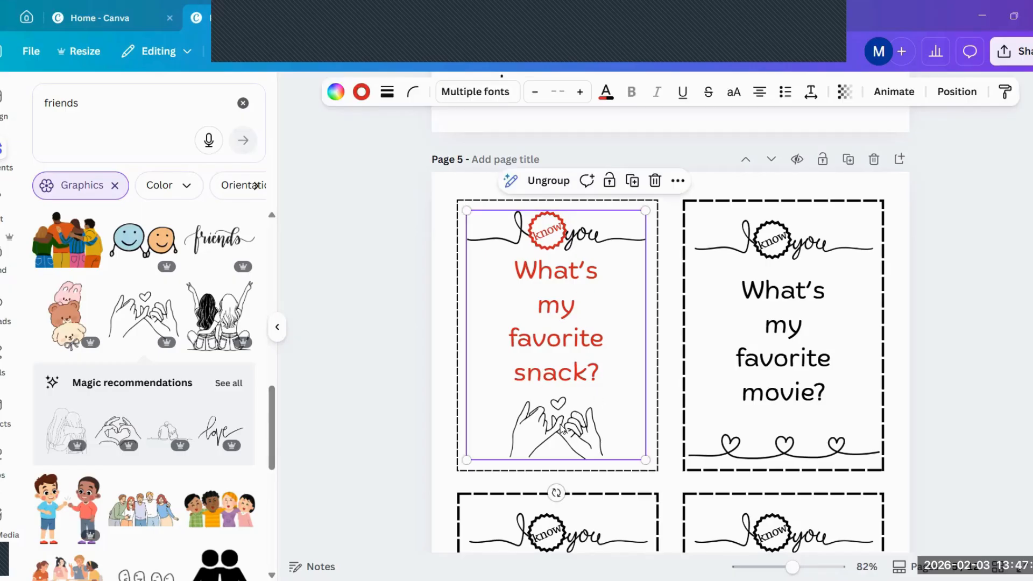
{"action": "left_click", "coordinate": [560, 429]}
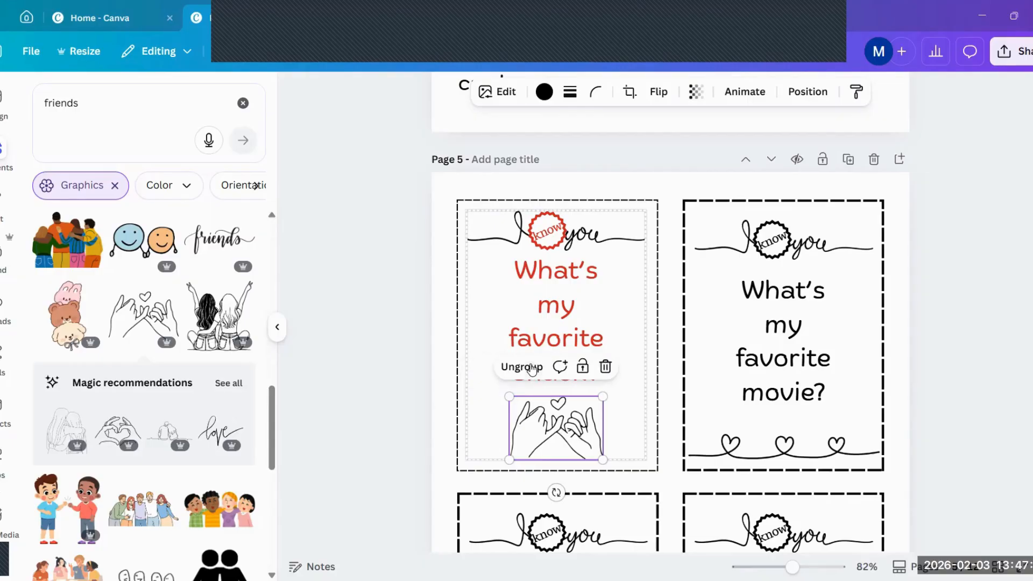
{"action": "left_click", "coordinate": [487, 366]}
{"action": "left_click", "coordinate": [357, 360]}
{"action": "left_click", "coordinate": [530, 421]}
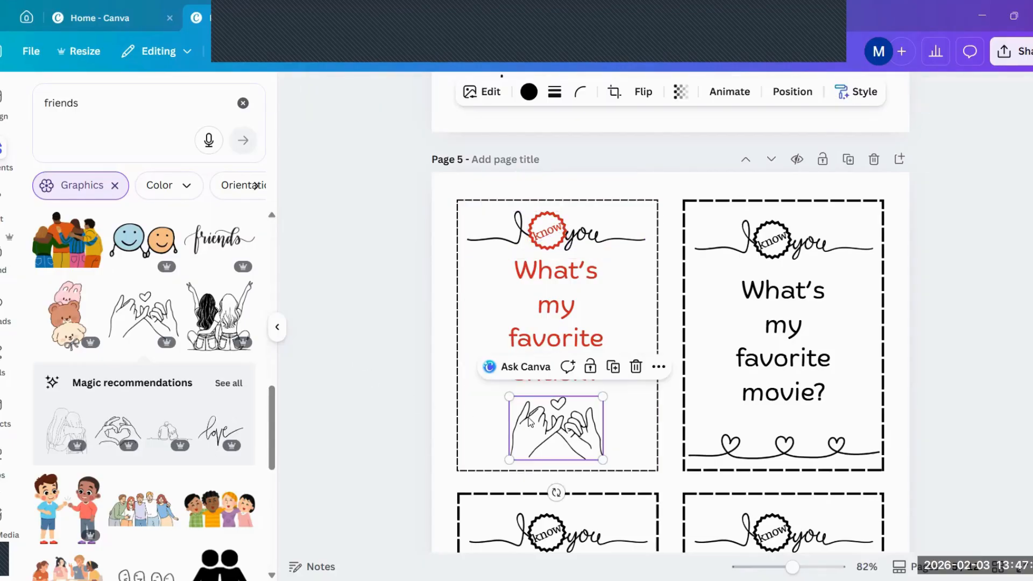
{"action": "key", "text": "Delete"}
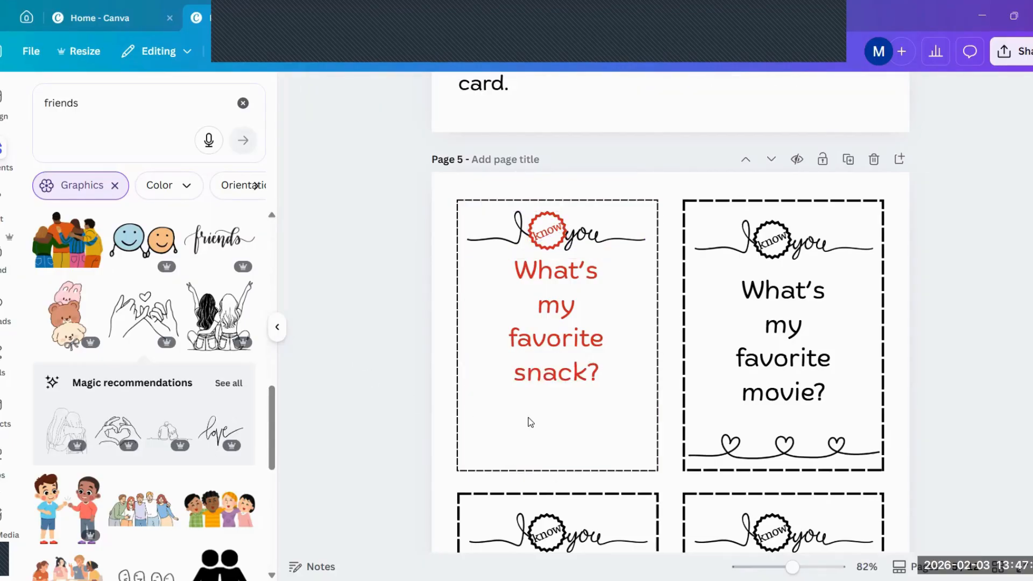
Delete the "I you" script and the red "know" badge from the snack card
{"action": "left_click", "coordinate": [596, 242]}
{"action": "key", "text": "Delete"}
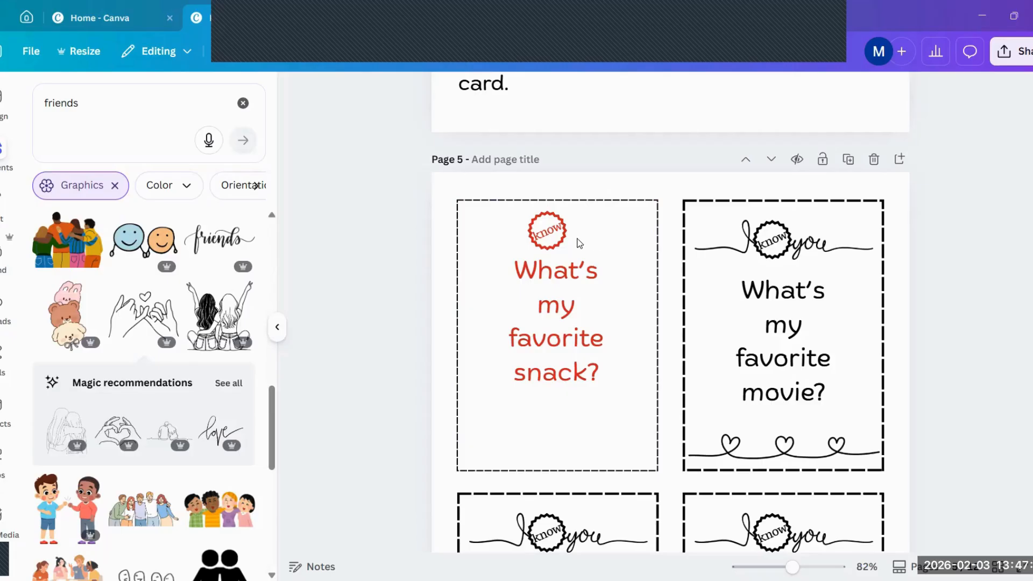
{"action": "left_click", "coordinate": [562, 242]}
{"action": "left_click", "coordinate": [561, 240]}
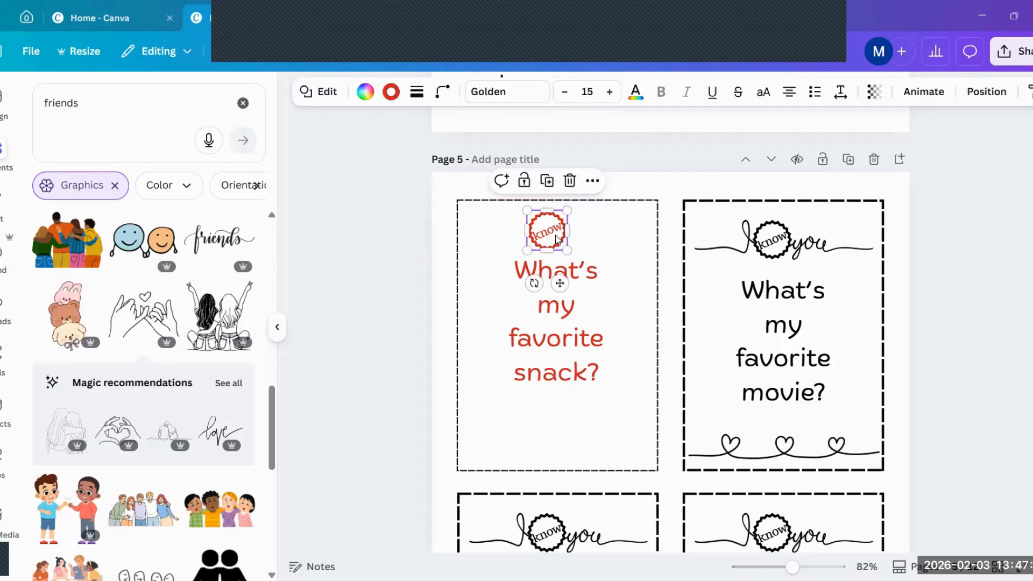
{"action": "key", "text": "Delete"}
Move the snack question down and center it horizontally in its card, level with the movie question
{"action": "left_click", "coordinate": [560, 339]}
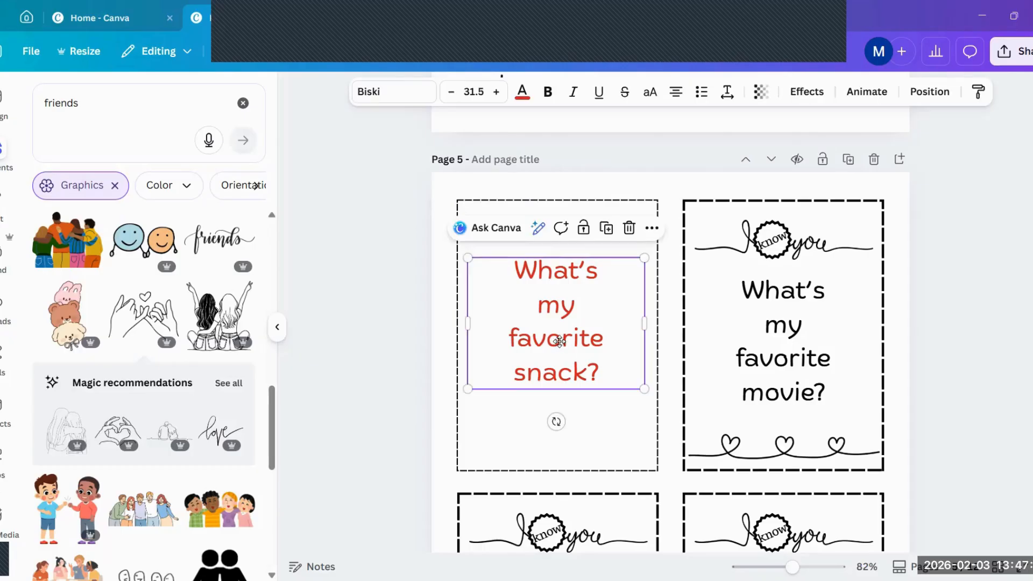
{"action": "left_click_drag", "start_coordinate": [561, 342], "coordinate": [554, 352]}
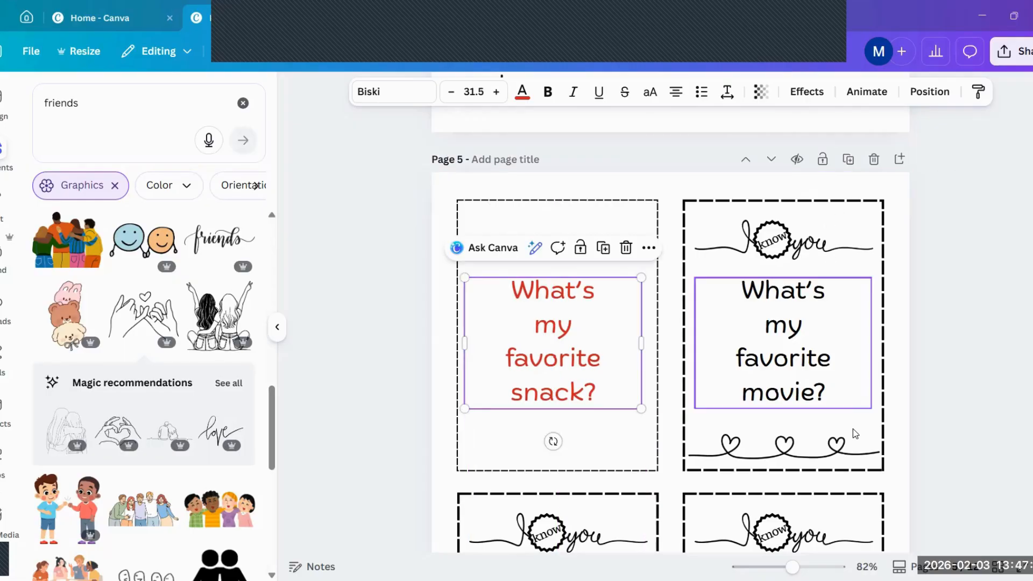
{"action": "left_click_drag", "start_coordinate": [544, 326], "coordinate": [550, 326]}
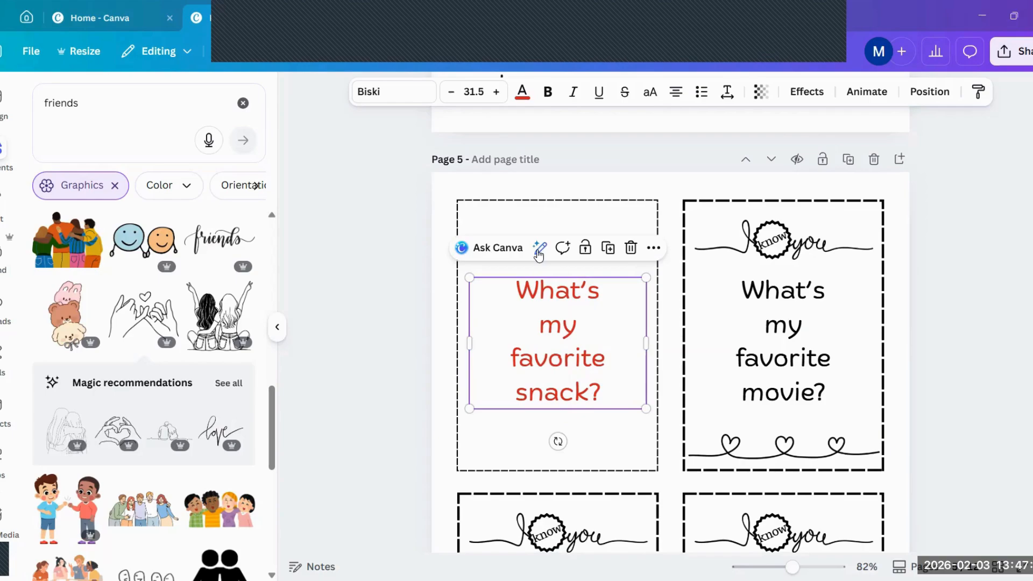
Search the graphics for "snacks"
{"action": "double_click", "coordinate": [185, 103]}
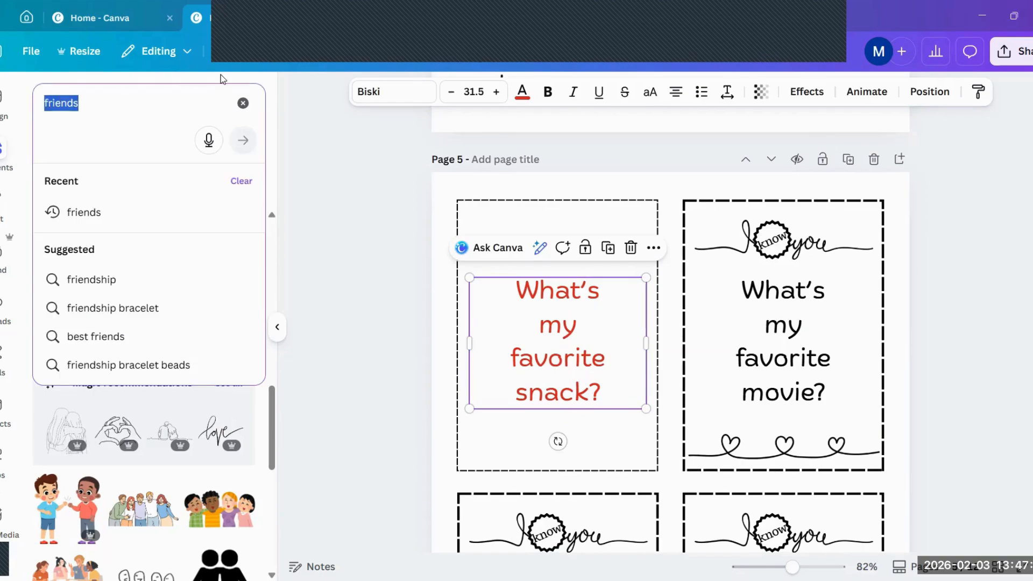
{"action": "type", "text": "a"}
{"action": "type", "text": "nacks"}
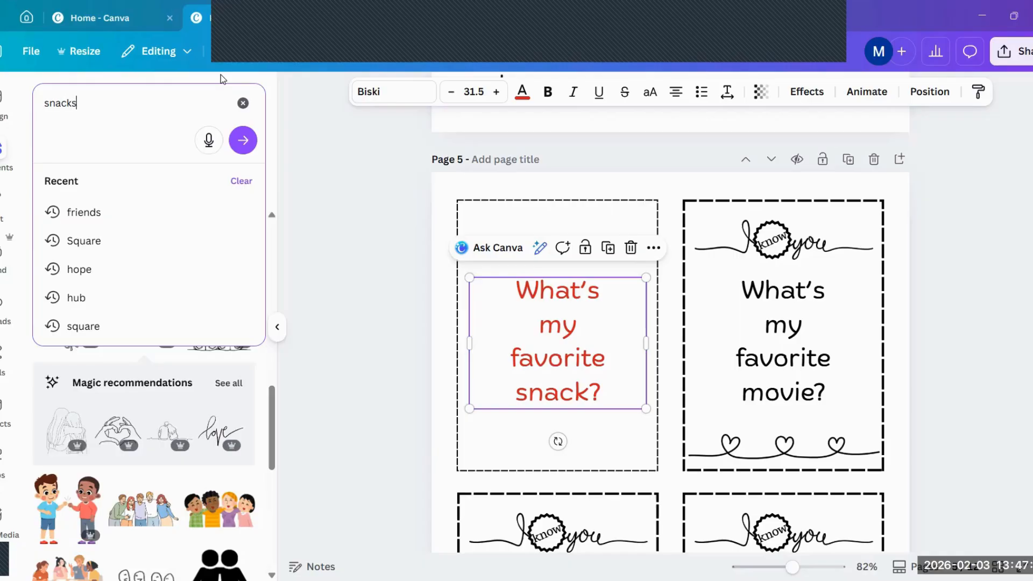
{"action": "key", "text": "Return"}
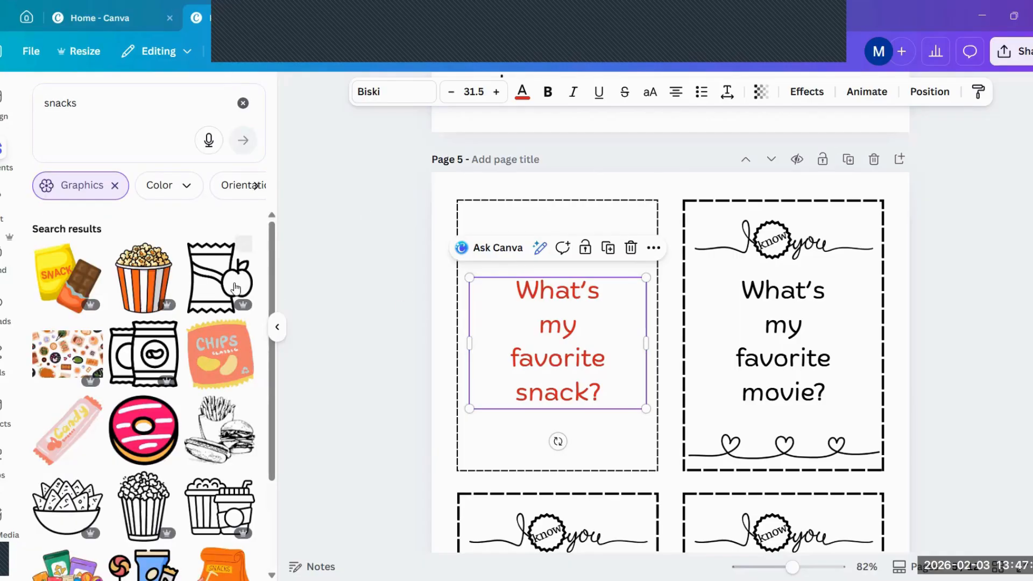
Add the orange-striped popcorn bucket graphic, filling the snack card at about 3.4 by 4.18 in, and send it to the back
{"action": "left_click", "coordinate": [143, 283]}
{"action": "left_click_drag", "start_coordinate": [683, 533], "coordinate": [569, 386]}
{"action": "left_click", "coordinate": [780, 92]}
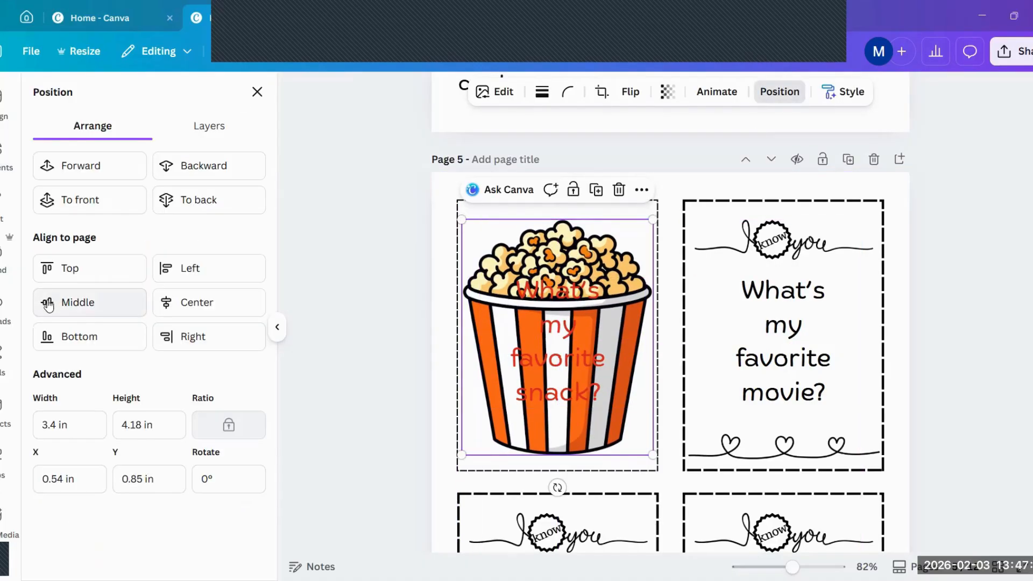
{"action": "left_click", "coordinate": [209, 202]}
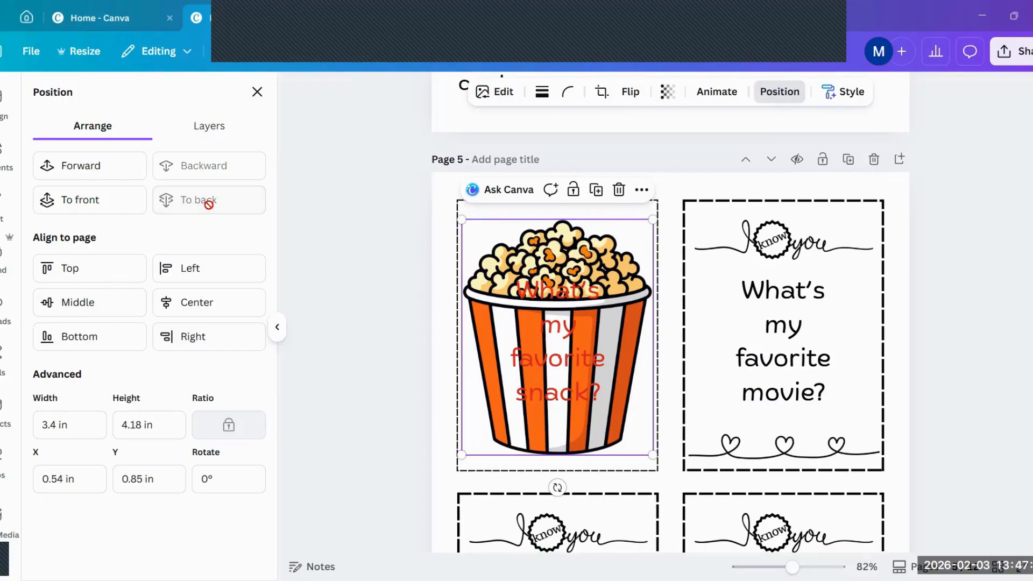
Shrink the snack question to about 2.45 in wide and move it onto the striped part of the popcorn bucket
{"action": "left_click", "coordinate": [578, 344]}
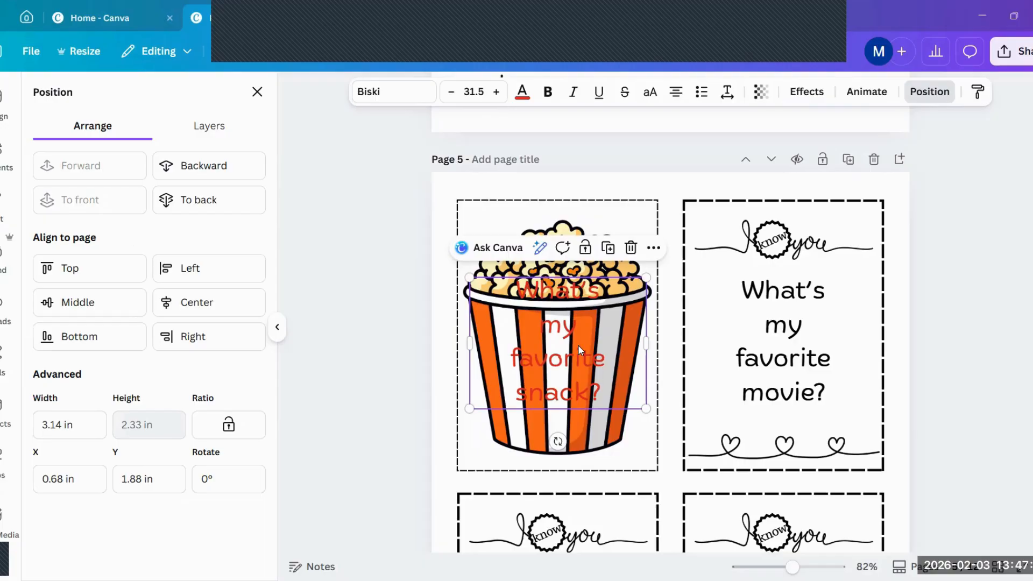
{"action": "left_click_drag", "start_coordinate": [470, 277], "coordinate": [507, 307]}
{"action": "left_click_drag", "start_coordinate": [596, 336], "coordinate": [576, 367]}
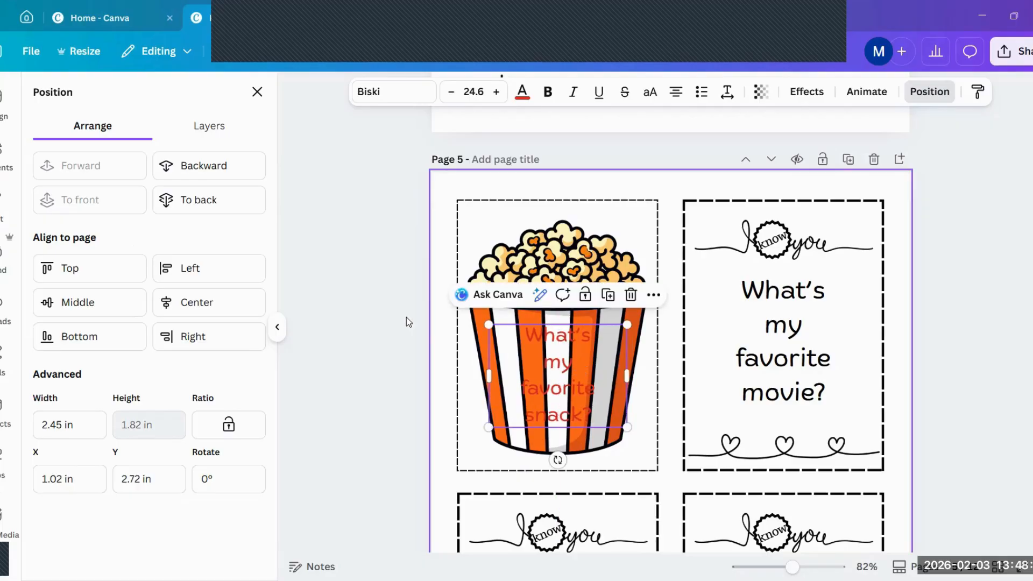
{"action": "left_click", "coordinate": [383, 308]}
{"action": "left_click", "coordinate": [572, 377]}
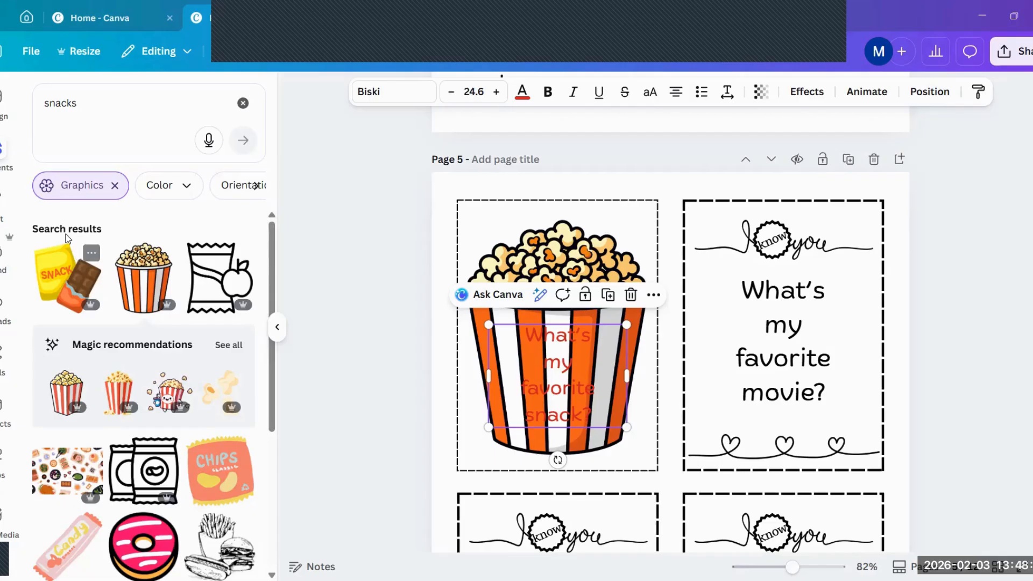
Clear the "snacks" search and remove the Graphics filter from the element search
{"action": "left_click", "coordinate": [67, 126]}
{"action": "key", "text": "ctrl+a"}
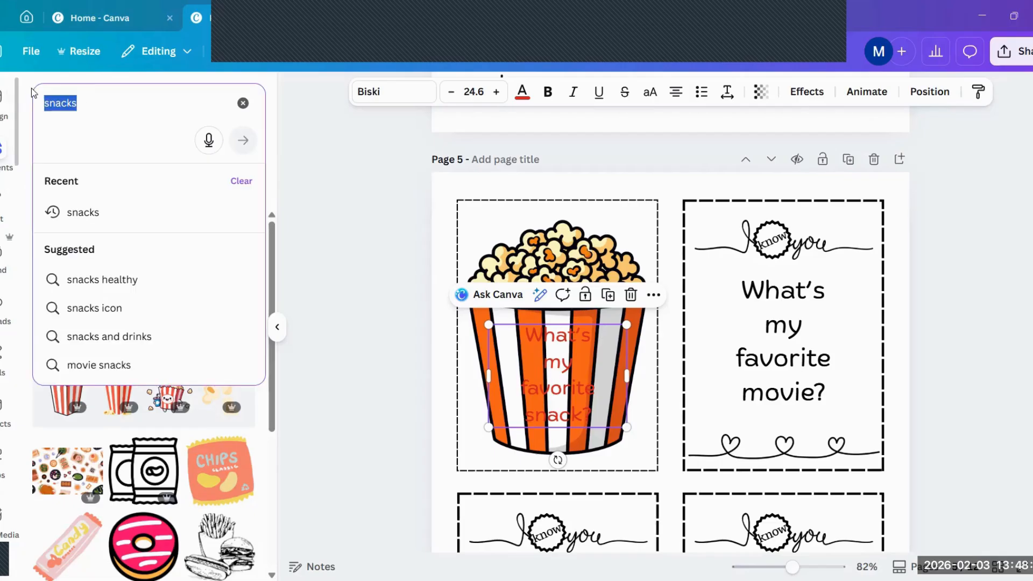
{"action": "key", "text": "BackSpace"}
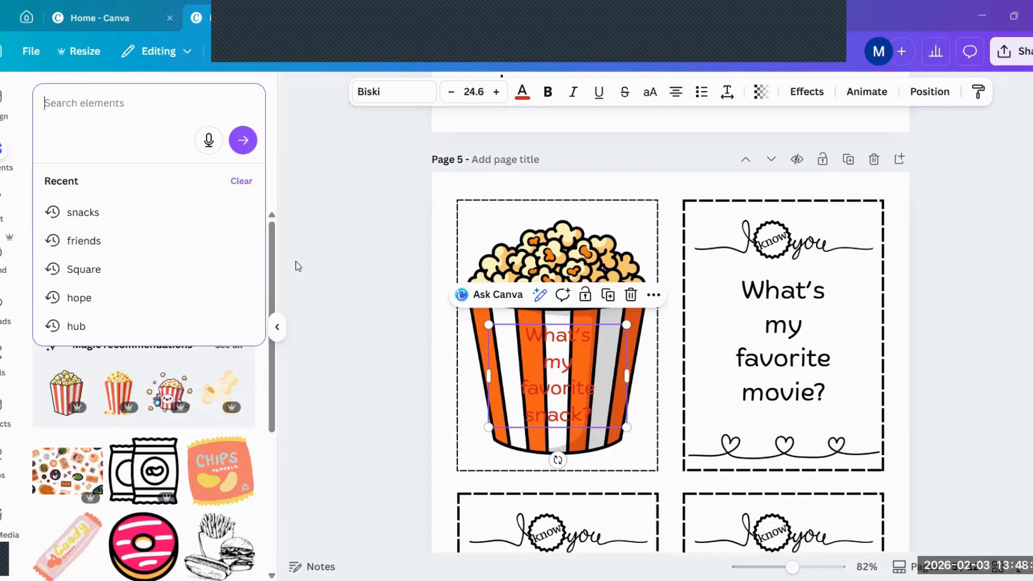
{"action": "left_click", "coordinate": [350, 303]}
{"action": "left_click", "coordinate": [117, 186]}
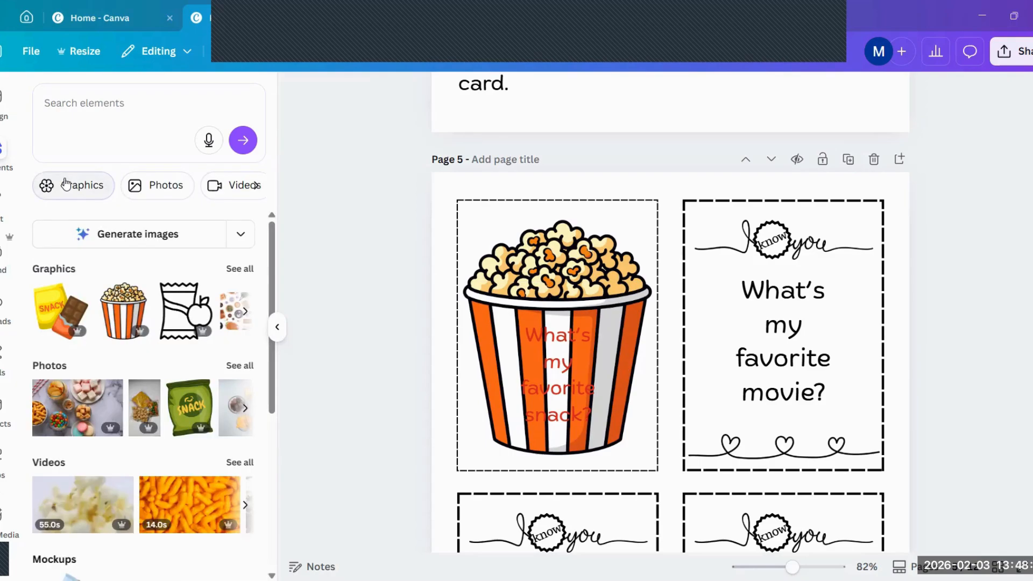
Find a square shape with "sq", add the Rectangle, and place it over the popcorn bucket at the snack question
{"action": "left_click", "coordinate": [100, 110]}
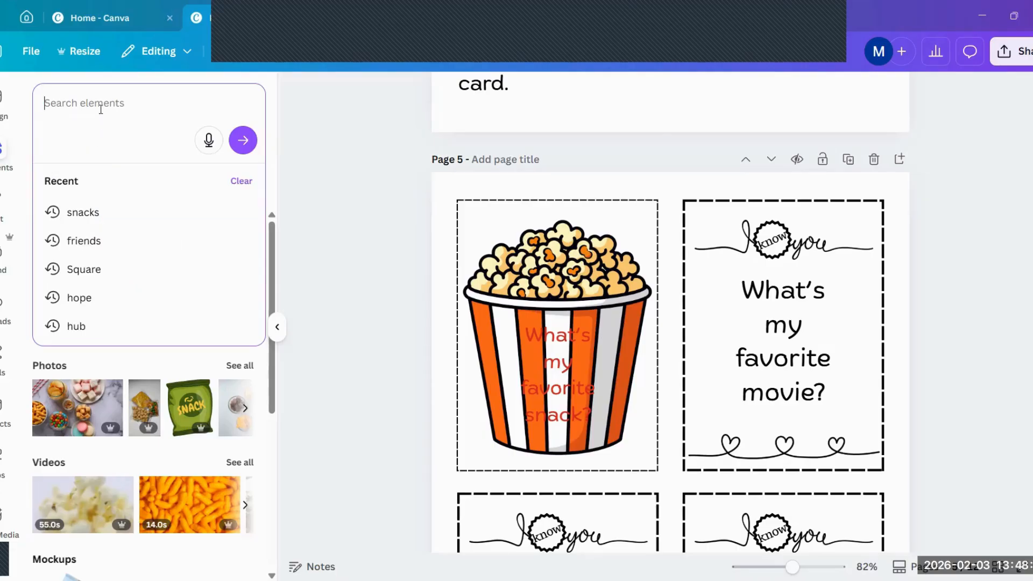
{"action": "type", "text": "sq"}
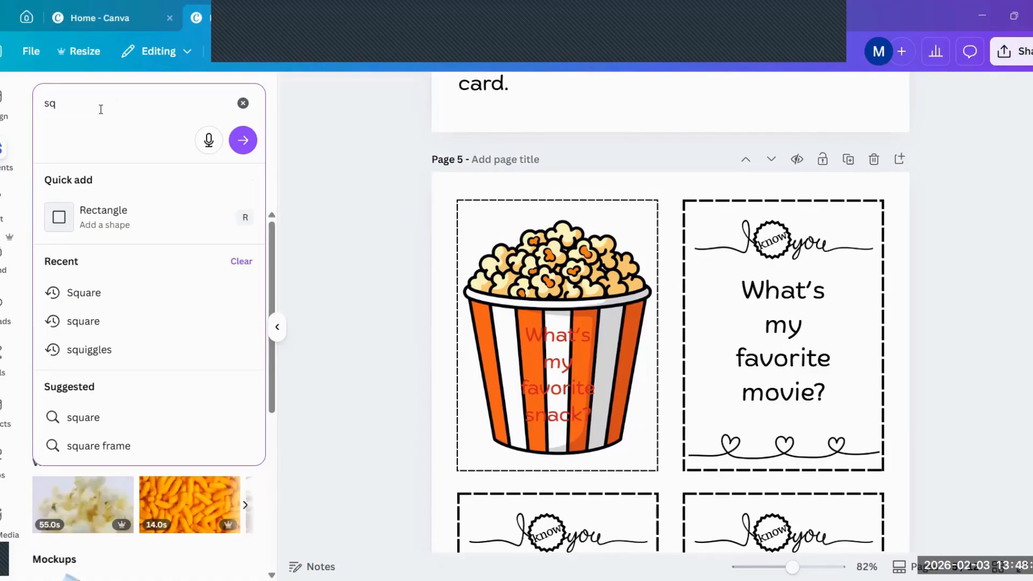
{"action": "left_click", "coordinate": [93, 235]}
{"action": "left_click_drag", "start_coordinate": [677, 504], "coordinate": [566, 397]}
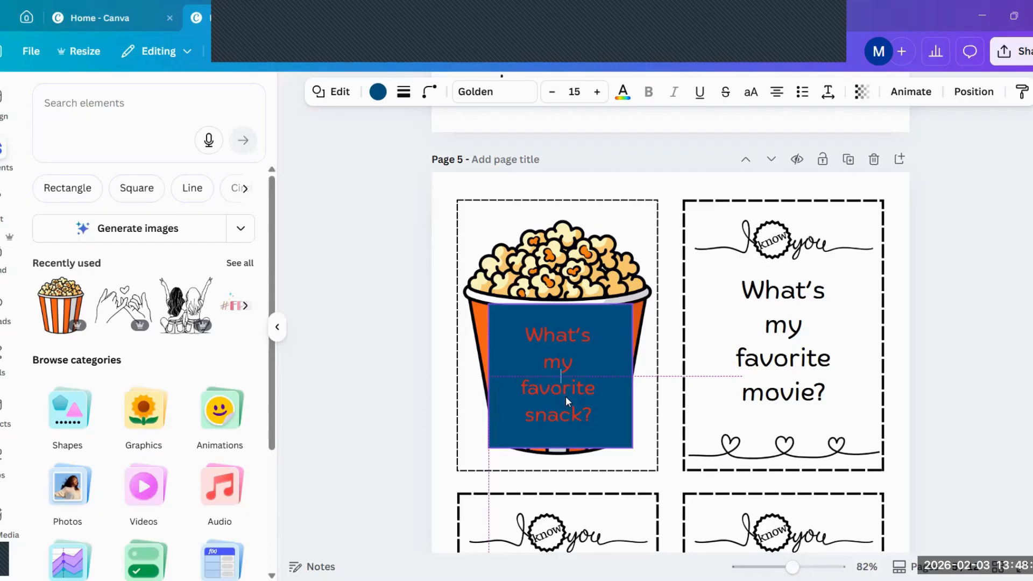
Shrink the blue rectangle on the popcorn bucket from all four sides so it closely frames the snack question
{"action": "left_click", "coordinate": [571, 370]}
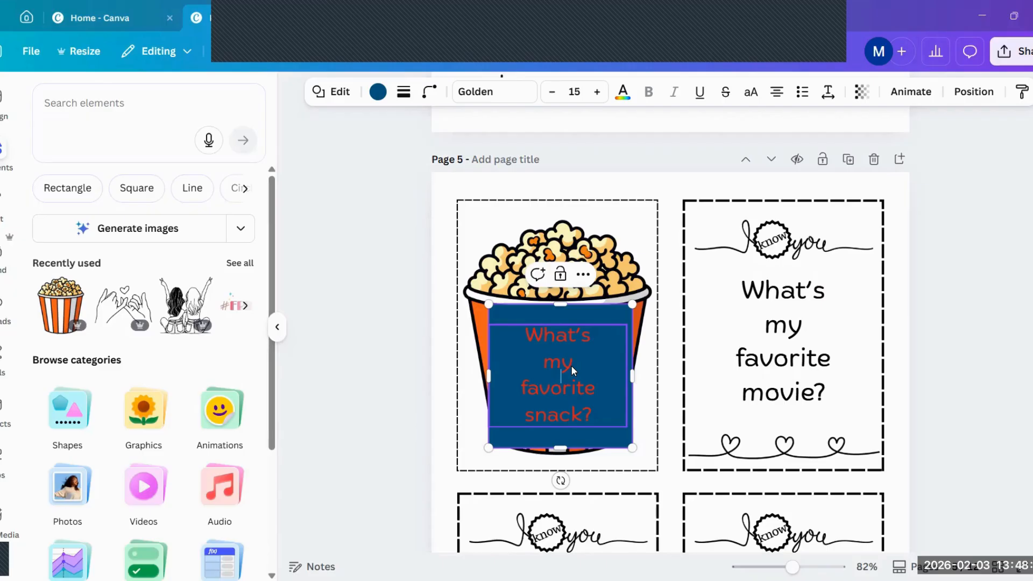
{"action": "left_click_drag", "start_coordinate": [562, 306], "coordinate": [562, 318]}
{"action": "left_click_drag", "start_coordinate": [562, 447], "coordinate": [561, 433]}
{"action": "left_click_drag", "start_coordinate": [635, 373], "coordinate": [612, 374]}
{"action": "left_click_drag", "start_coordinate": [485, 373], "coordinate": [501, 375]}
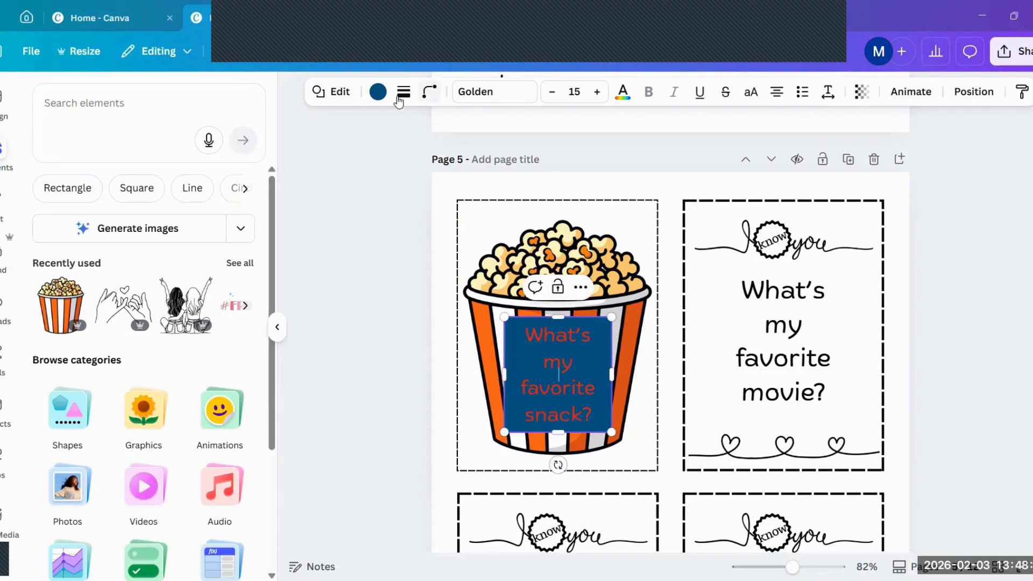
Fill the rectangle behind the snack question with white #ffffff and set its transparency to 37
{"action": "left_click", "coordinate": [378, 92]}
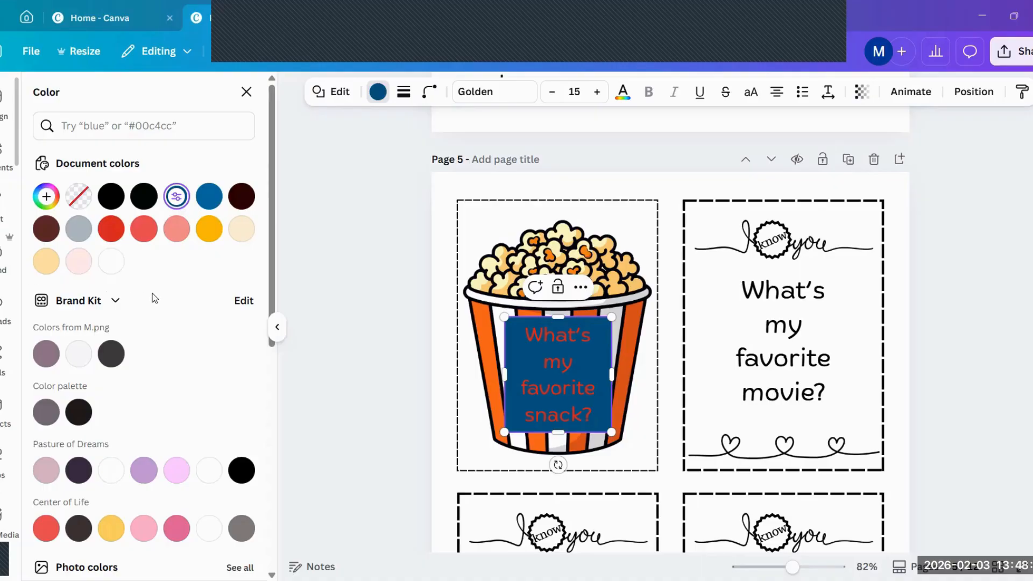
{"action": "left_click", "coordinate": [111, 262]}
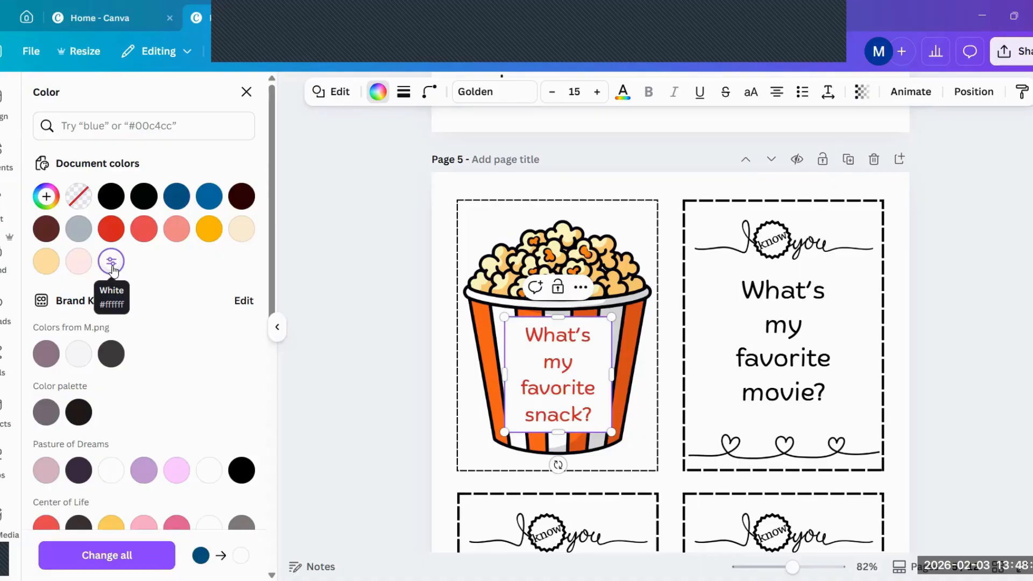
{"action": "left_click", "coordinate": [864, 95]}
{"action": "left_click_drag", "start_coordinate": [895, 154], "coordinate": [828, 160]}
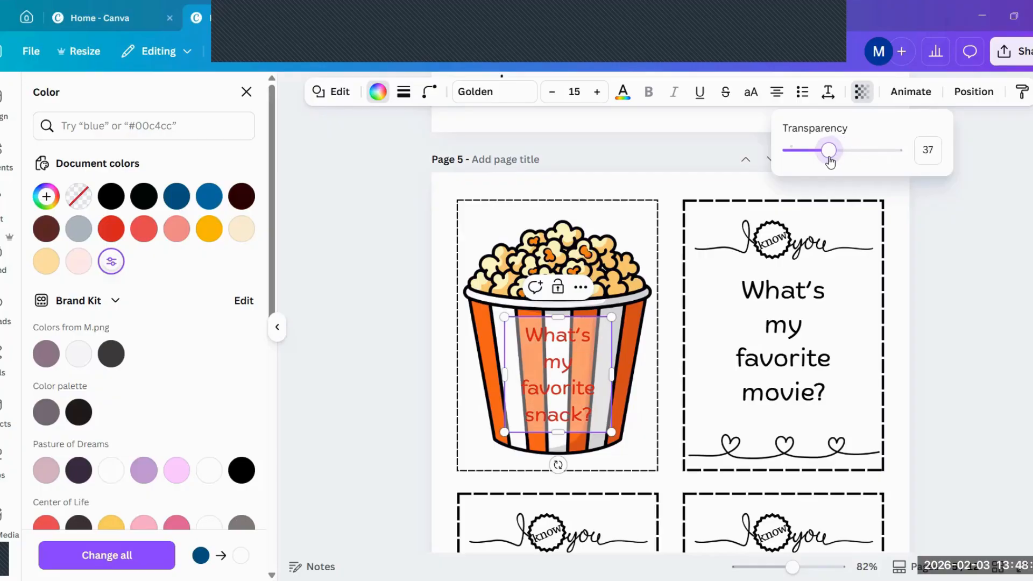
{"action": "left_click", "coordinate": [986, 328]}
Change the text color of the snack question to black
{"action": "left_click", "coordinate": [554, 392]}
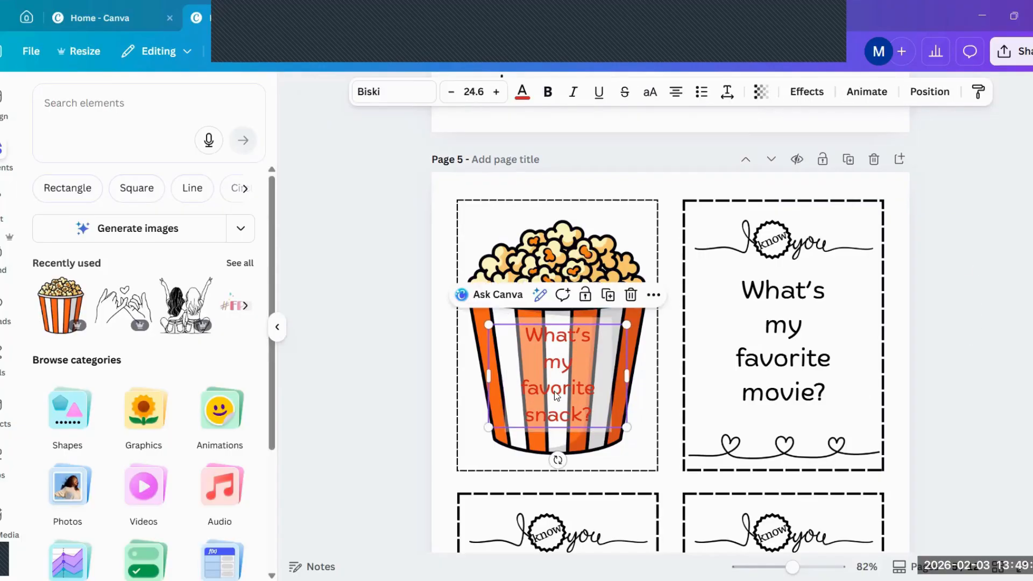
{"action": "left_click", "coordinate": [520, 92]}
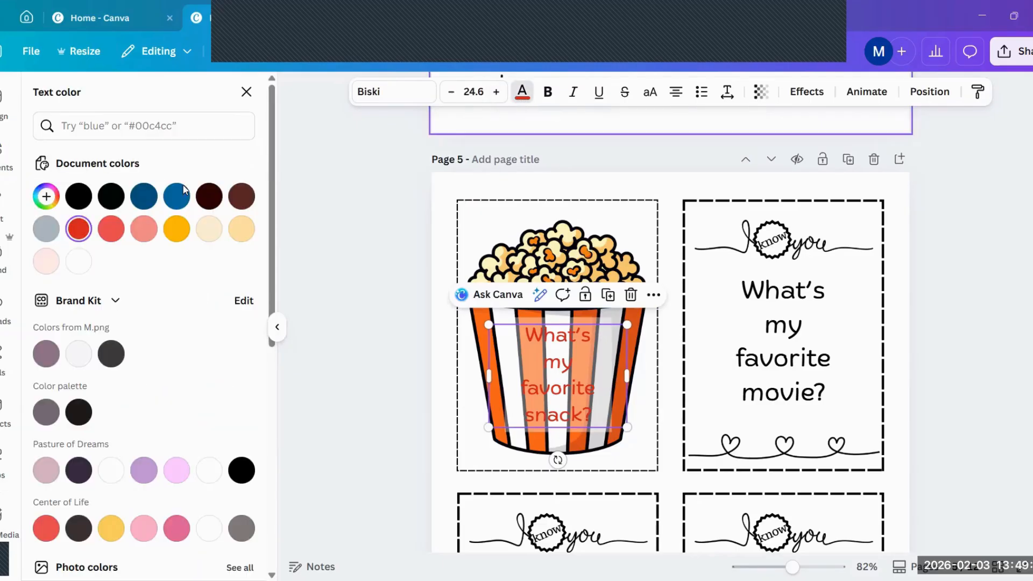
{"action": "left_click", "coordinate": [79, 198]}
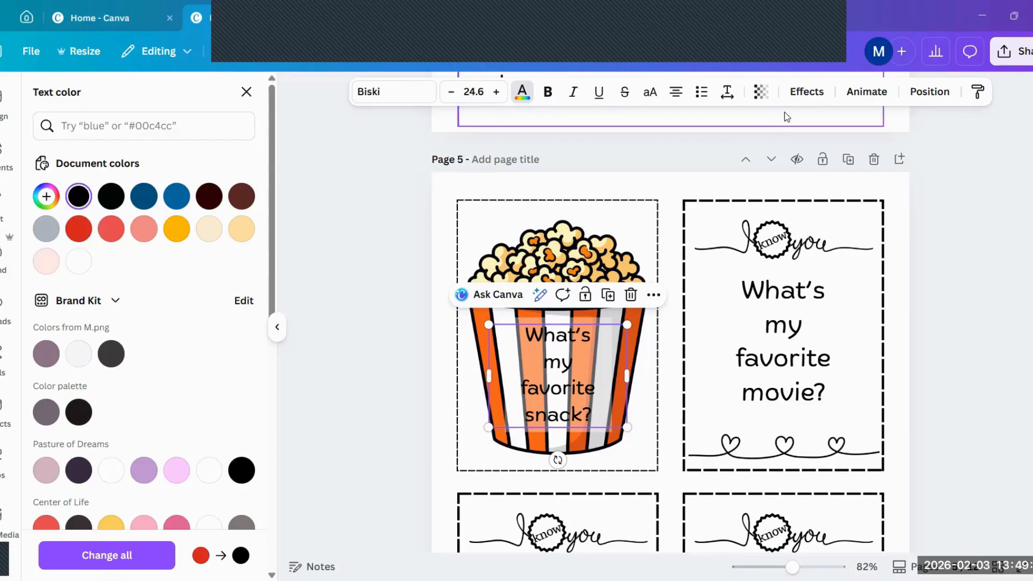
Apply the Shadow text effect to the snack question and set the shadow color to orange #fbba00
{"action": "left_click", "coordinate": [804, 93]}
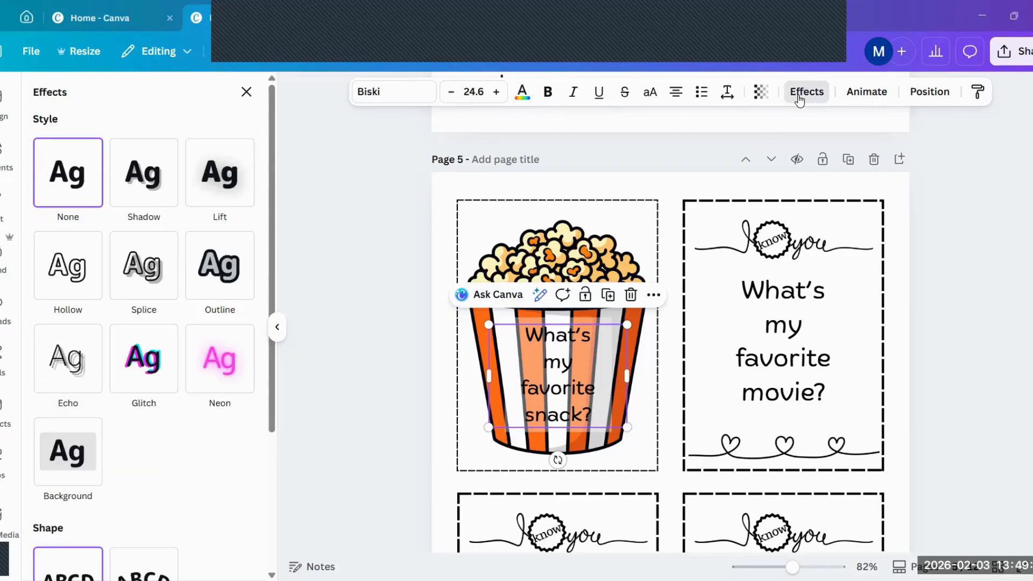
{"action": "left_click", "coordinate": [153, 201]}
{"action": "left_click", "coordinate": [244, 447]}
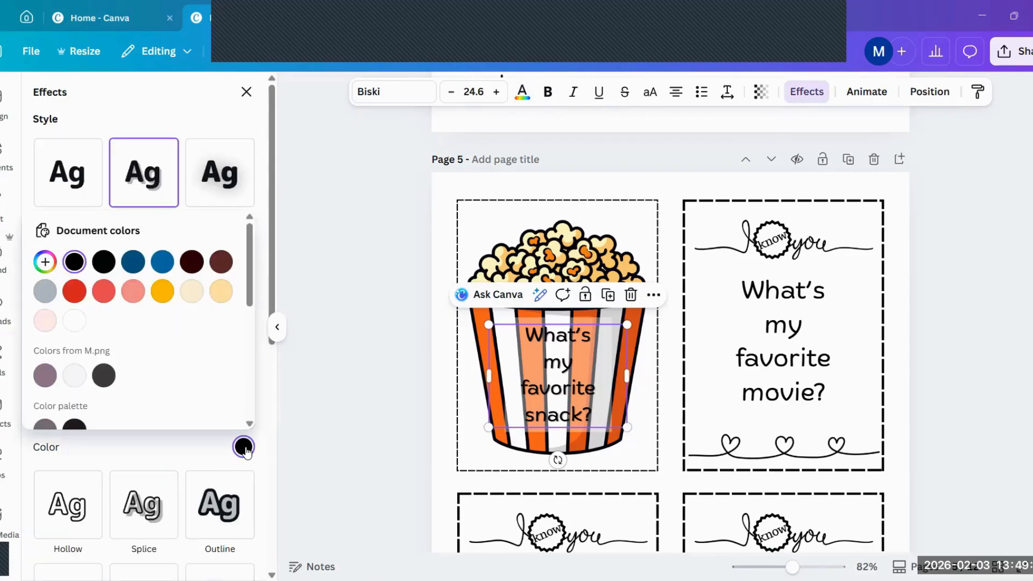
{"action": "left_click", "coordinate": [78, 295]}
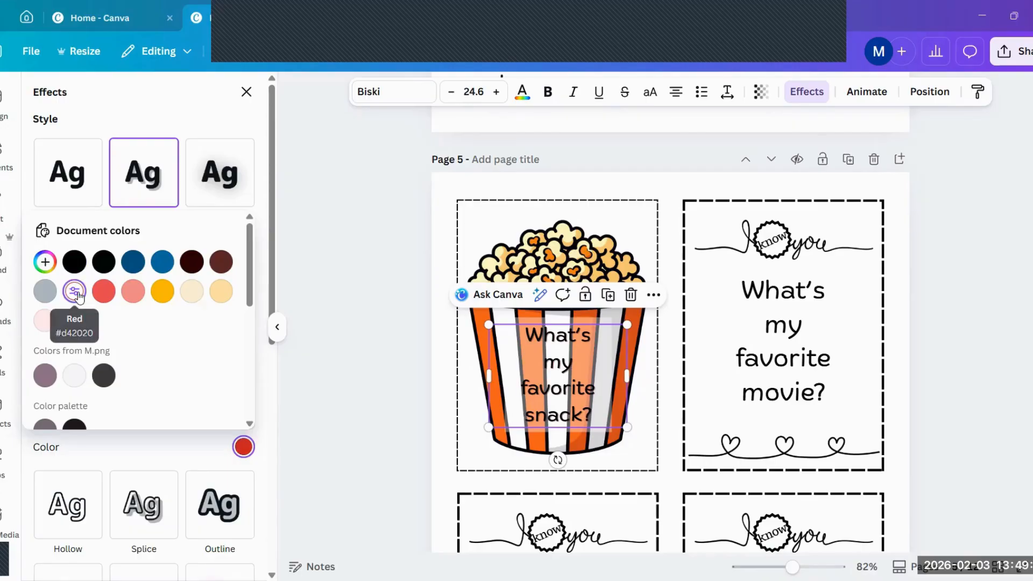
{"action": "left_click", "coordinate": [192, 293]}
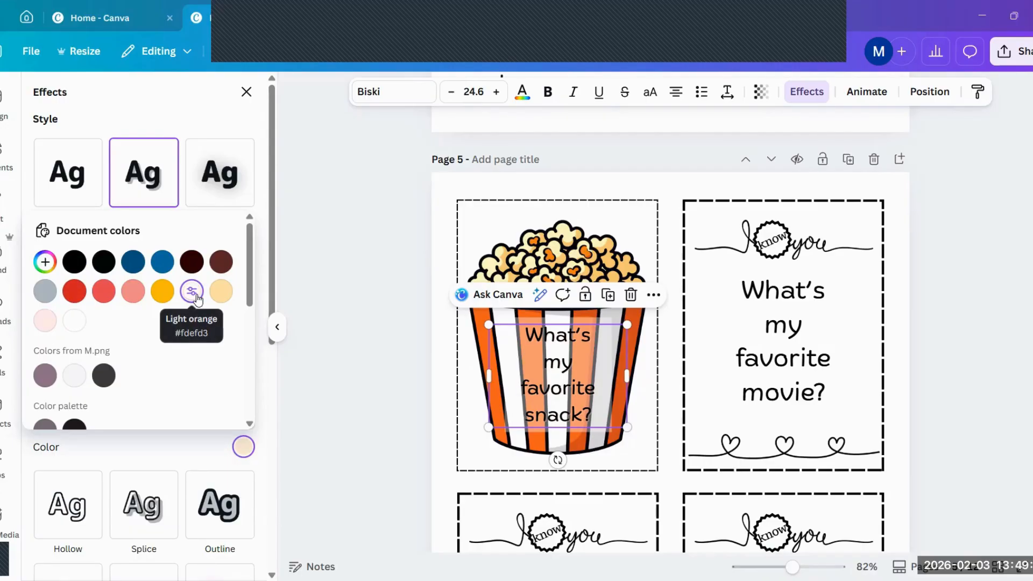
{"action": "left_click", "coordinate": [78, 324]}
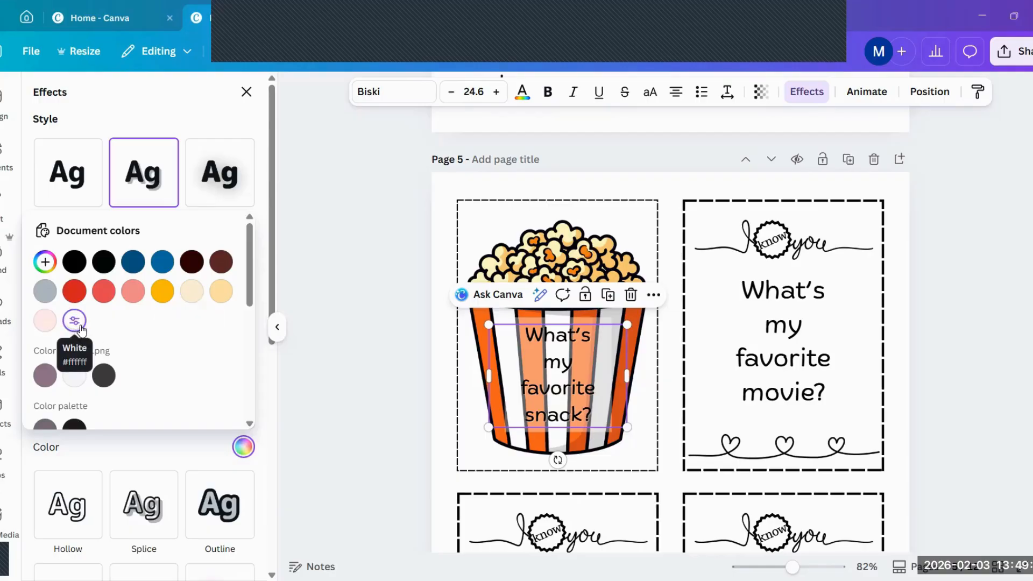
{"action": "scroll", "coordinate": [193, 353], "scroll_direction": "down", "scroll_amount": 6}
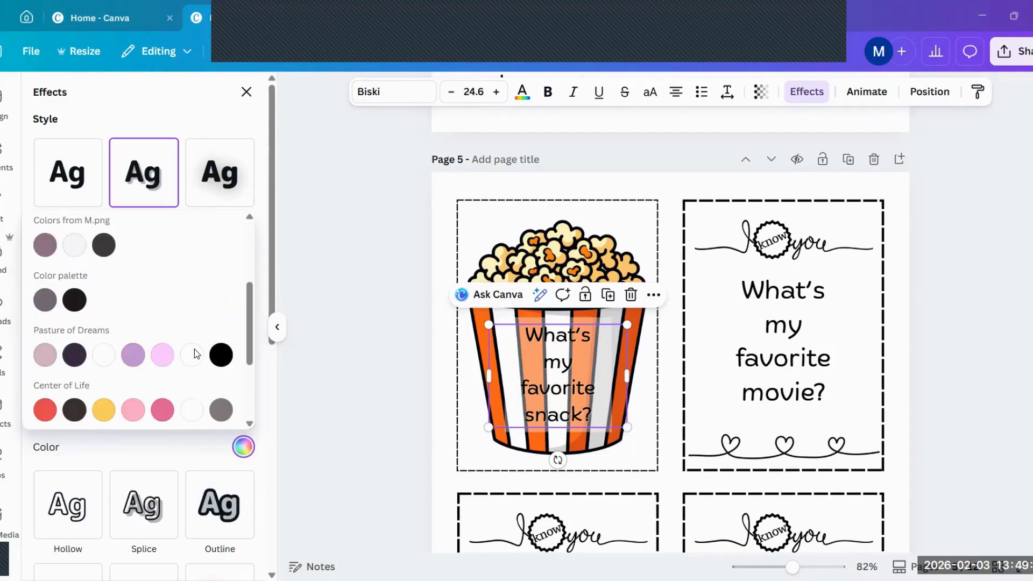
{"action": "scroll", "coordinate": [172, 351], "scroll_direction": "up", "scroll_amount": 6}
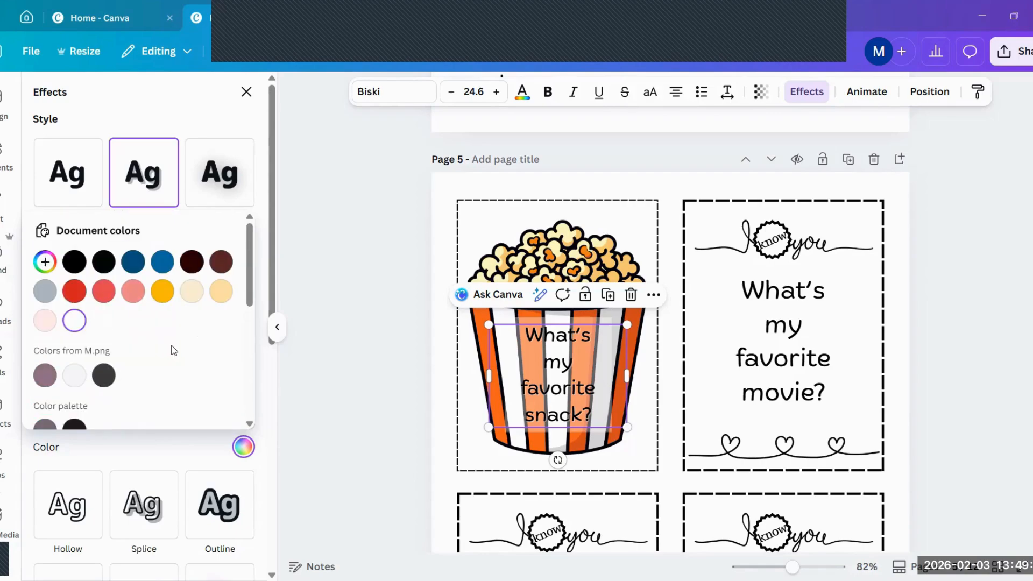
{"action": "left_click", "coordinate": [224, 297]}
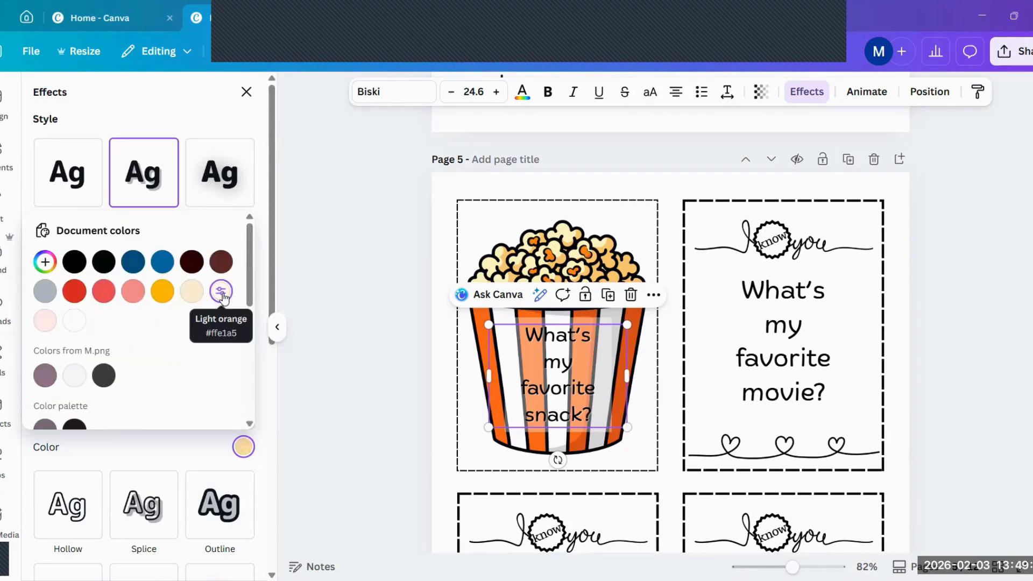
{"action": "left_click", "coordinate": [162, 291]}
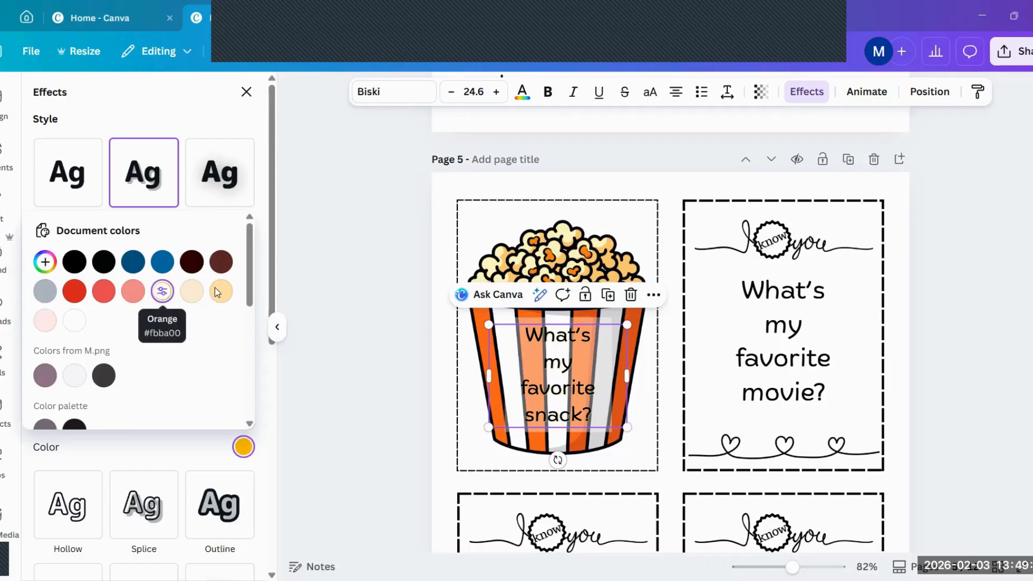
{"action": "left_click", "coordinate": [957, 302]}
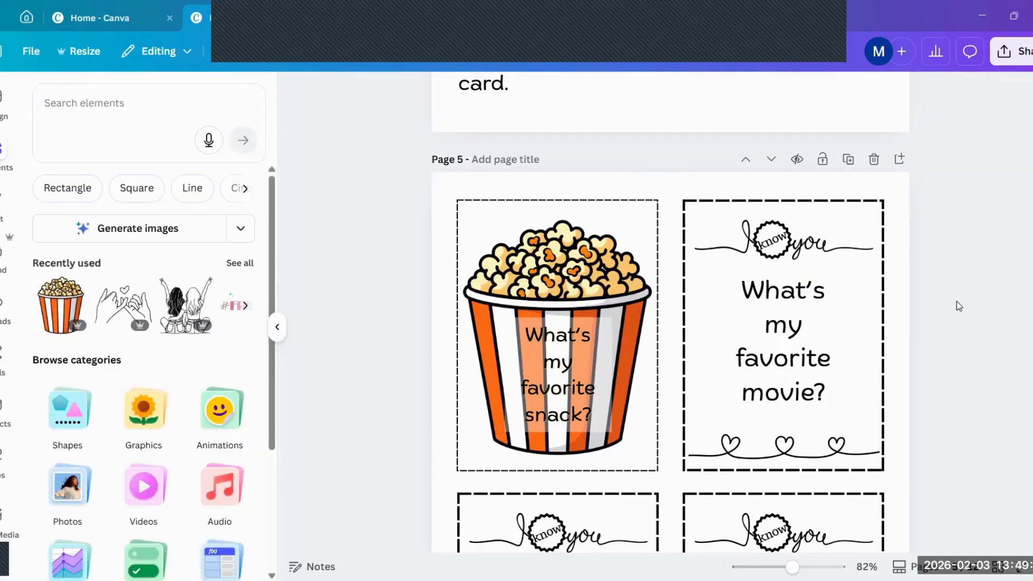
{"action": "left_click", "coordinate": [560, 341]}
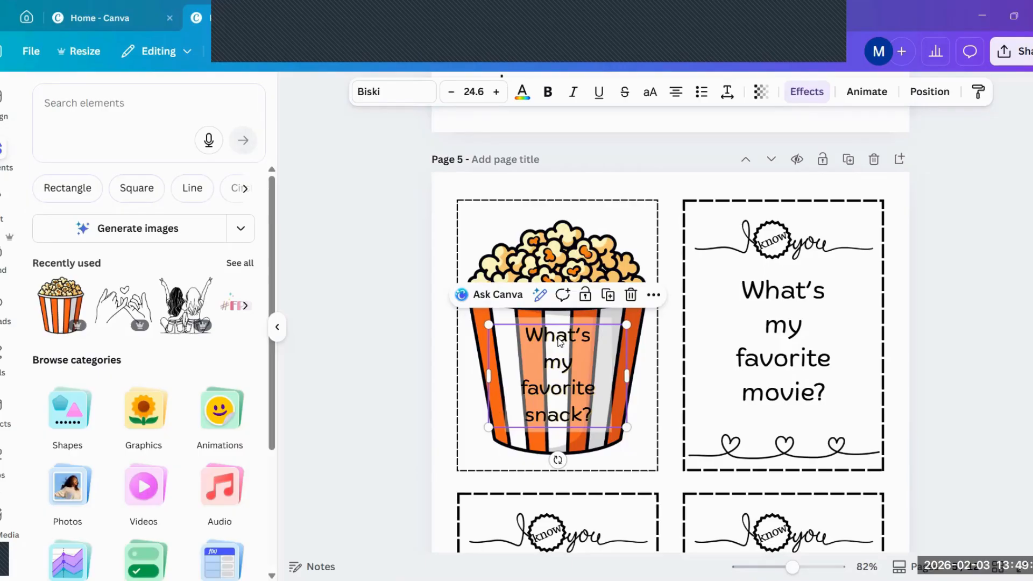
{"action": "left_click", "coordinate": [977, 298]}
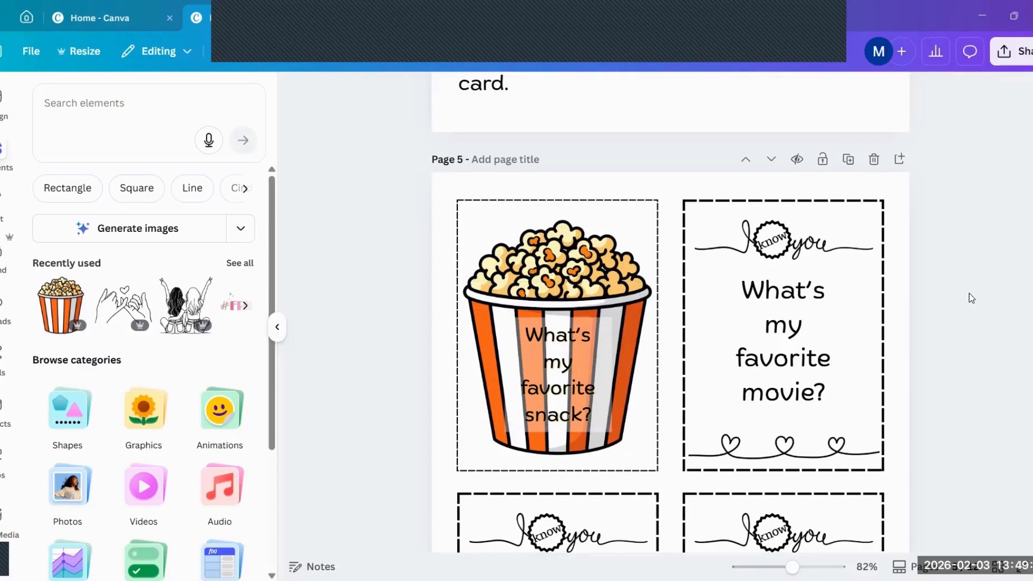
{"action": "left_click", "coordinate": [565, 365]}
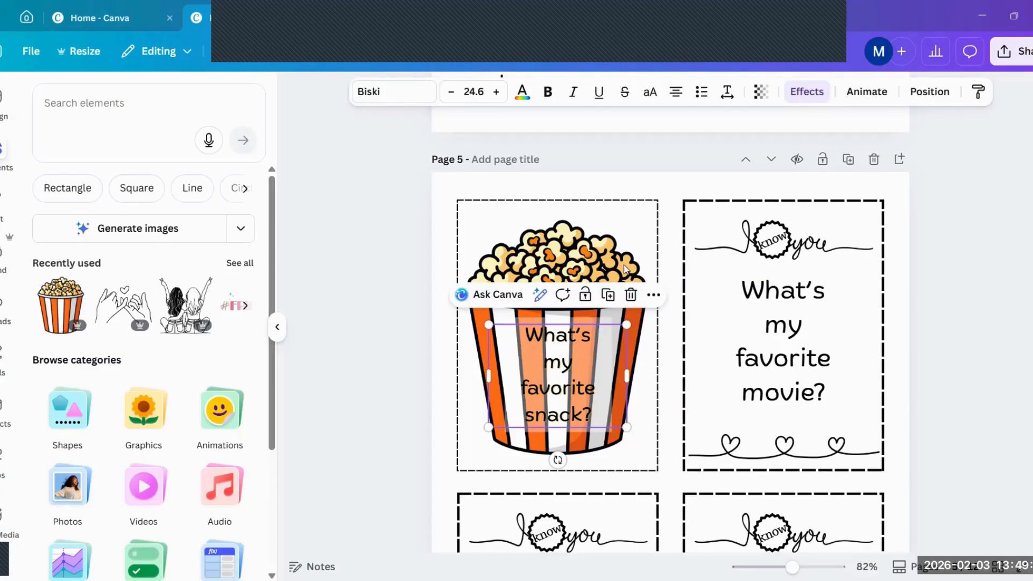
{"action": "left_click", "coordinate": [1004, 294]}
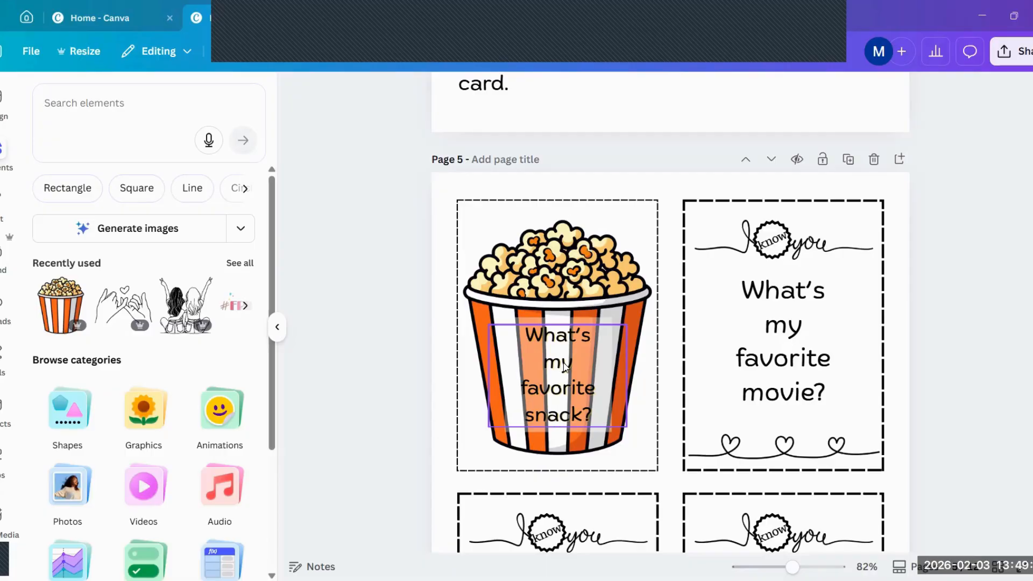
Send the snack card's dashed frame to the back and delete the popcorn bucket graphic
{"action": "left_click", "coordinate": [575, 263]}
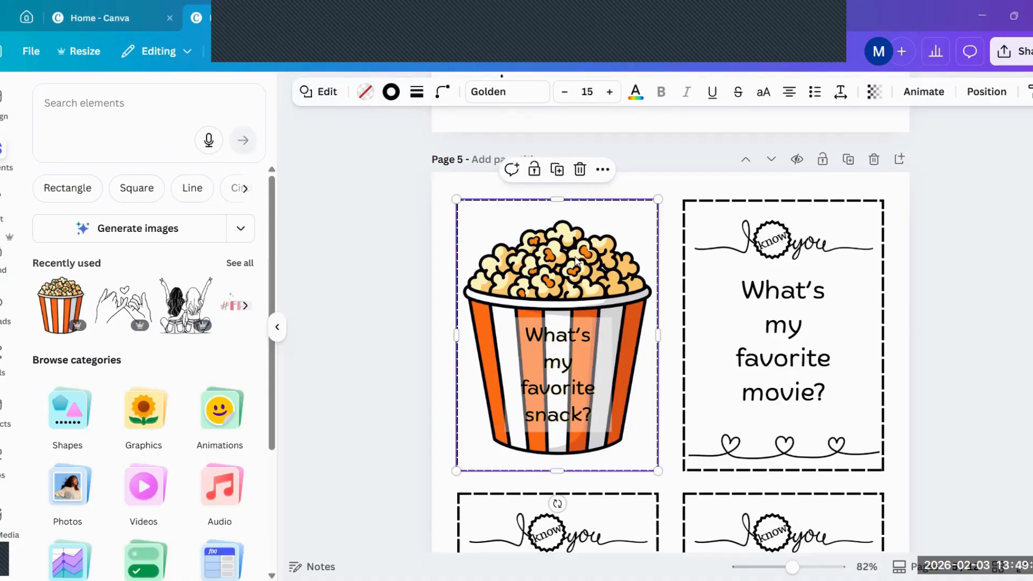
{"action": "key", "text": "Escape"}
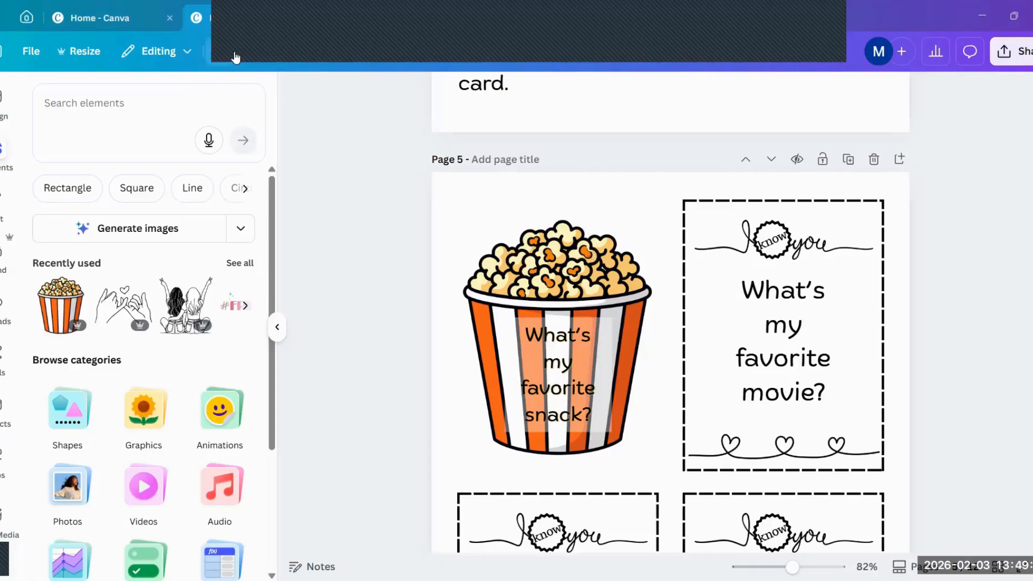
{"action": "left_click", "coordinate": [562, 302]}
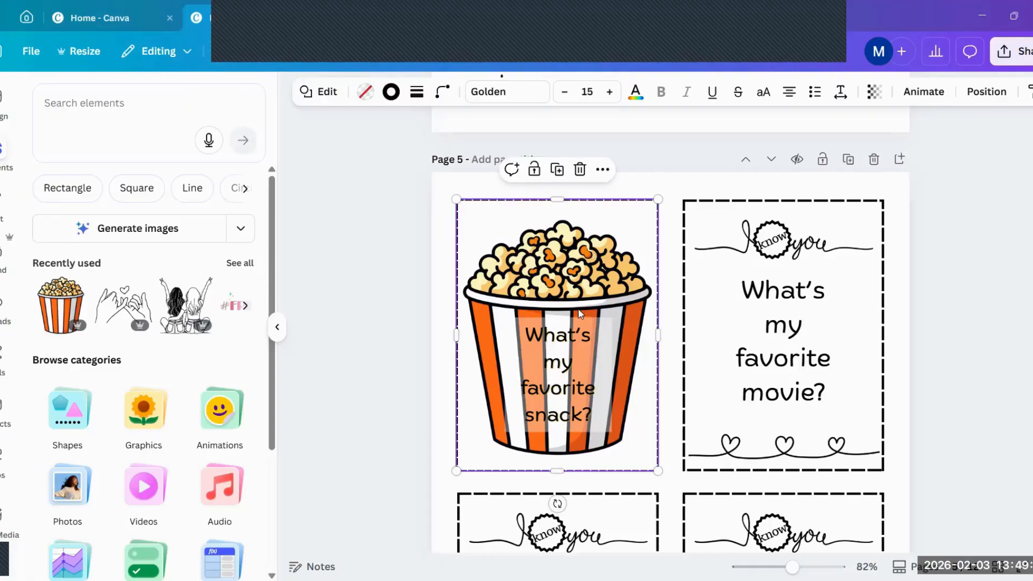
{"action": "left_click", "coordinate": [987, 97]}
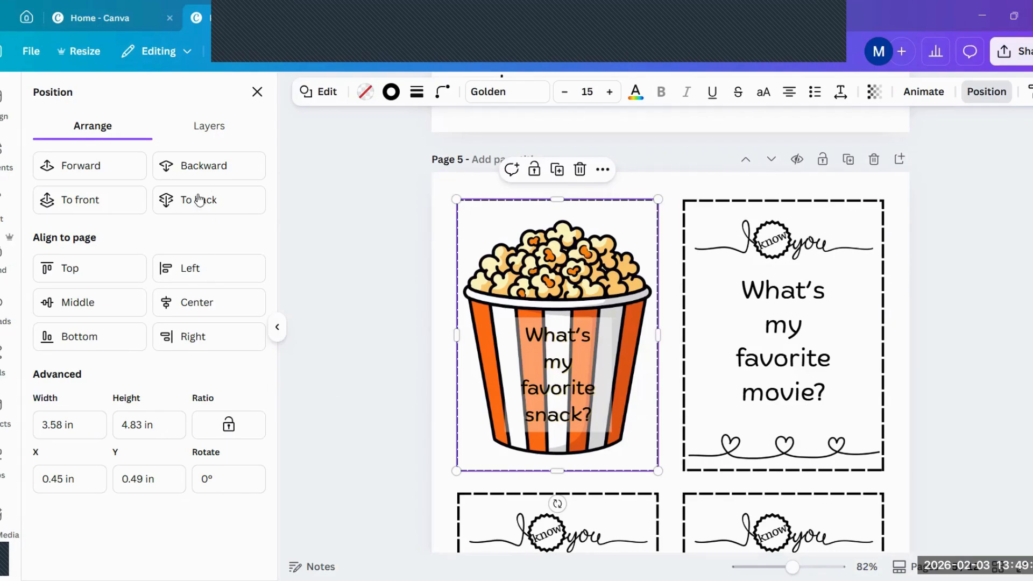
{"action": "left_click", "coordinate": [205, 201]}
{"action": "left_click", "coordinate": [565, 294]}
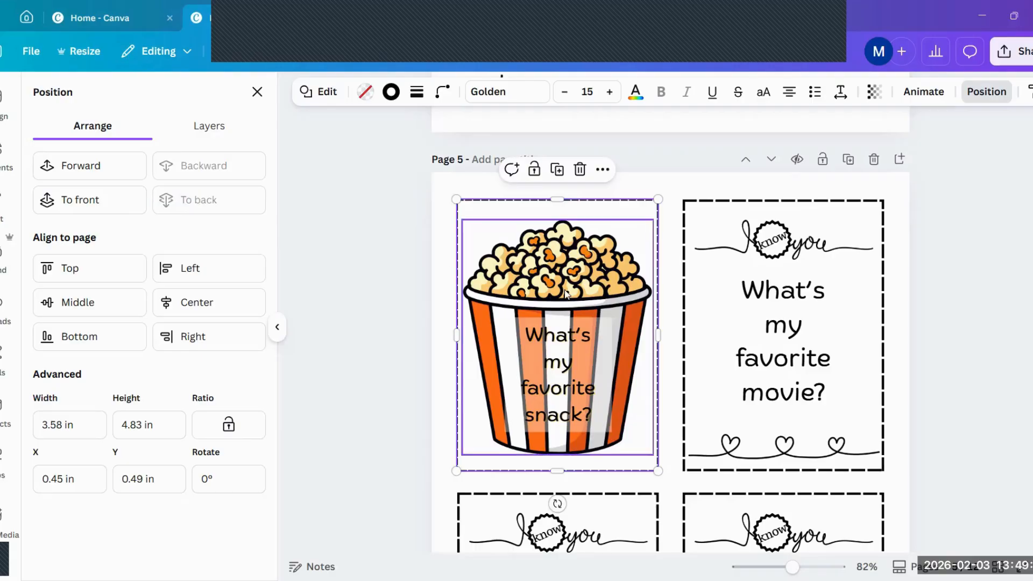
{"action": "key", "text": "Delete"}
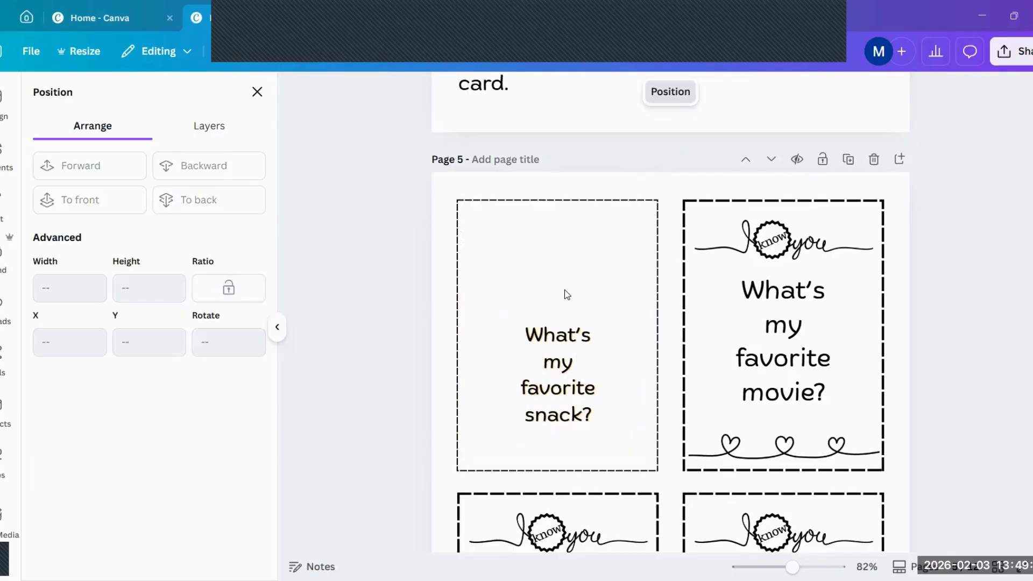
Search the elements for "snacks" and move the snack question to the upper half of its card
{"action": "left_click", "coordinate": [568, 367]}
{"action": "left_click_drag", "start_coordinate": [568, 368], "coordinate": [567, 366]}
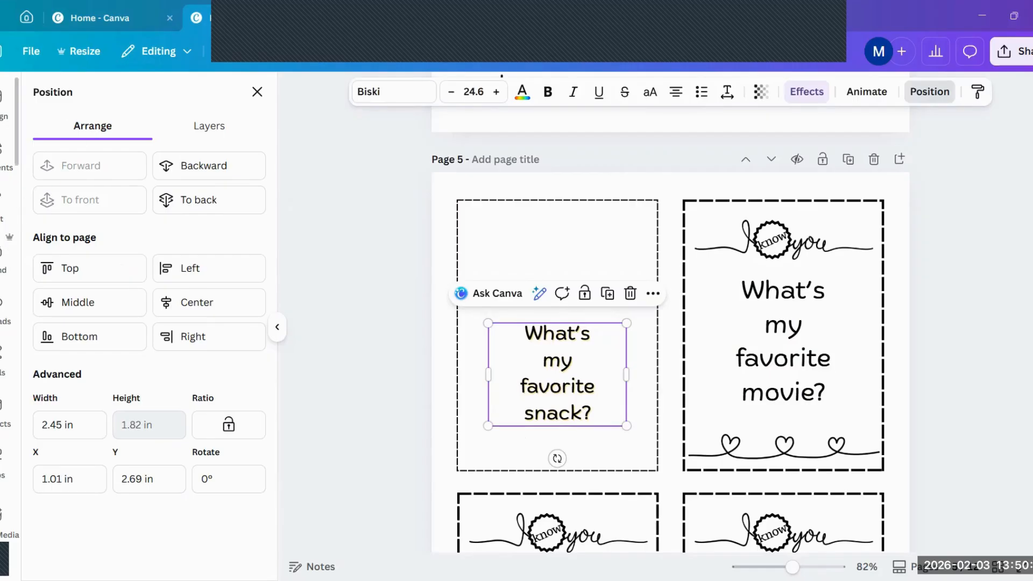
{"action": "left_click", "coordinate": [4, 153]}
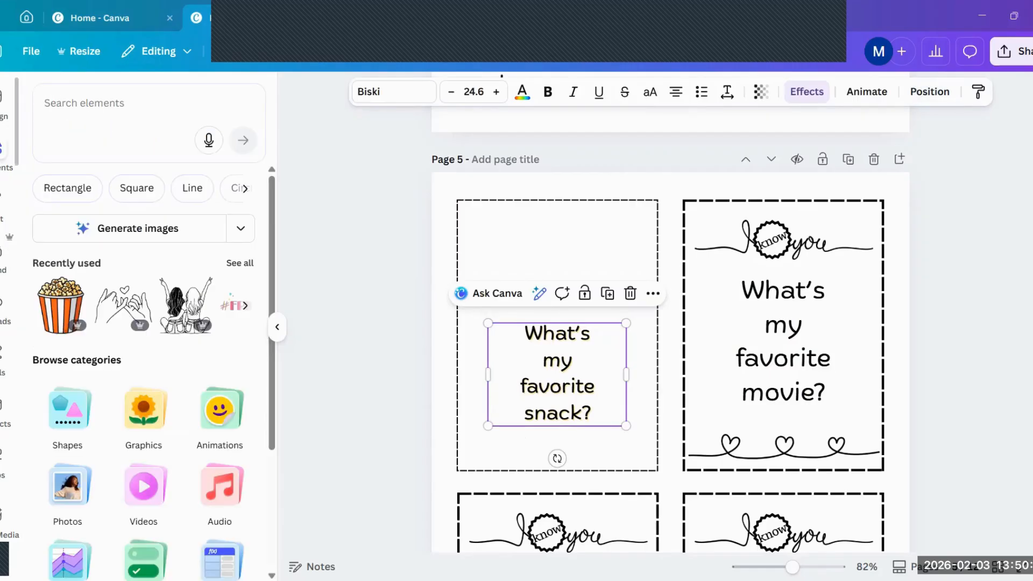
{"action": "left_click", "coordinate": [113, 111]}
{"action": "type", "text": "snacks"}
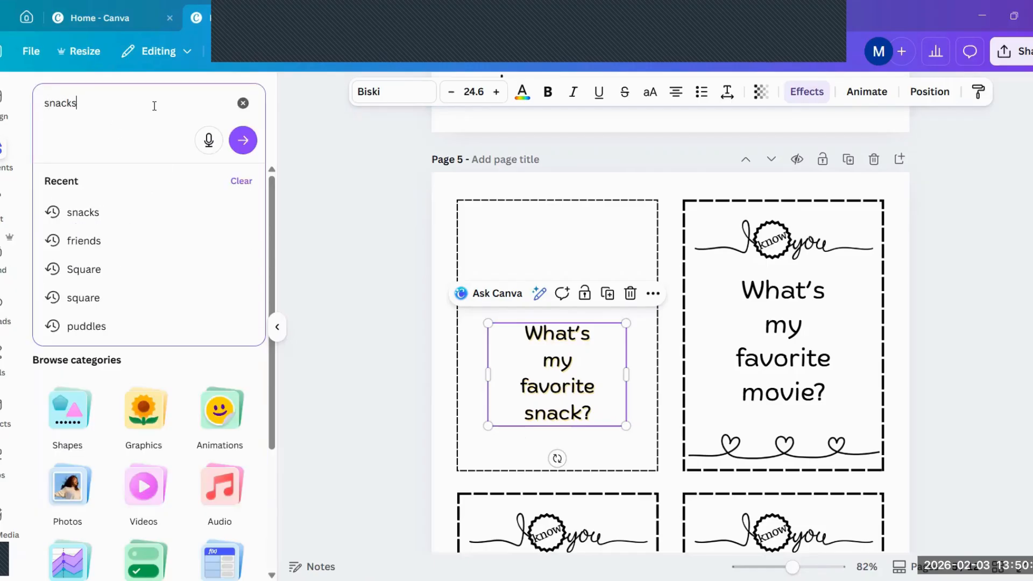
{"action": "key", "text": "Return"}
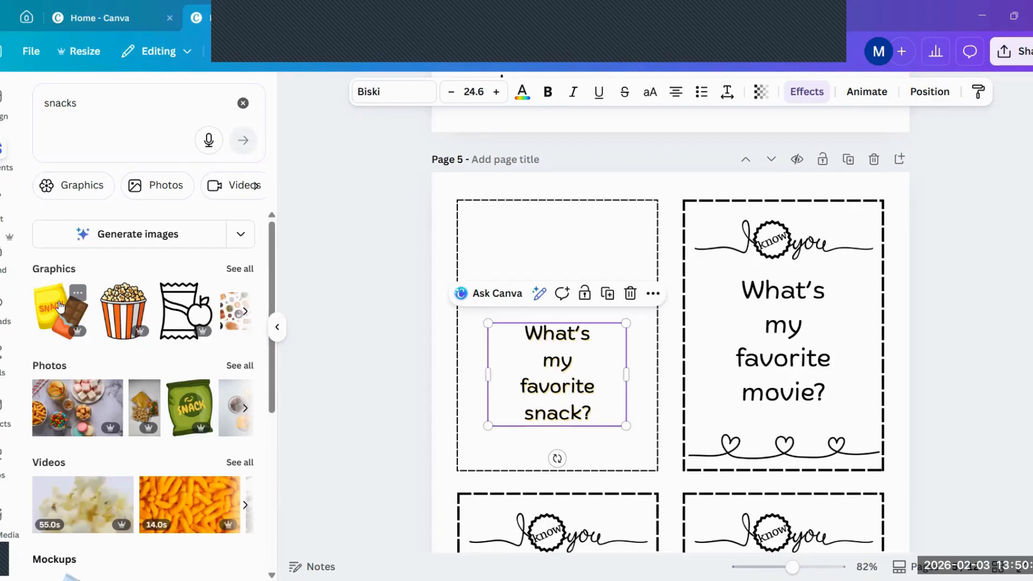
{"action": "left_click_drag", "start_coordinate": [554, 396], "coordinate": [554, 313]}
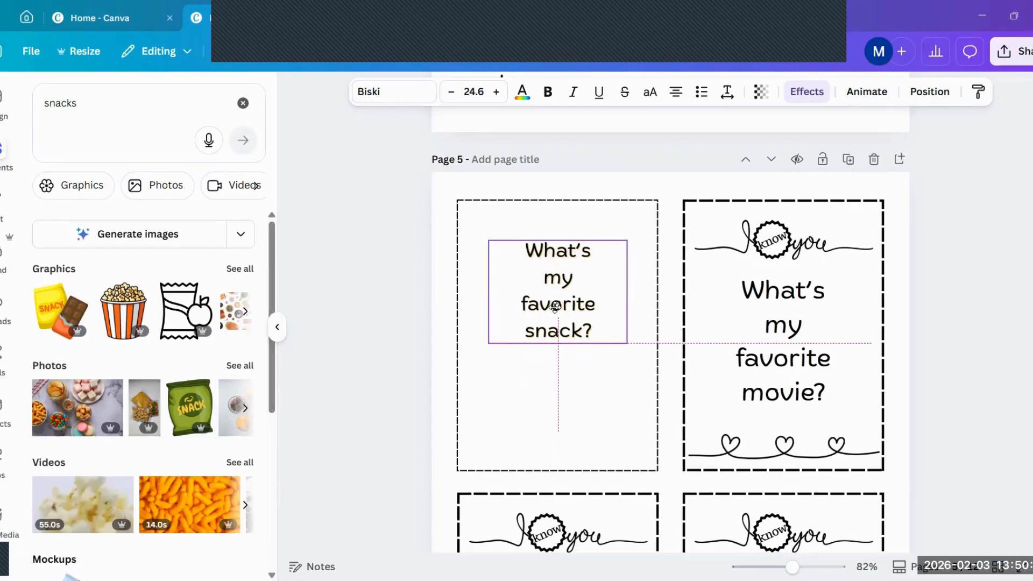
Insert the yellow snack bag and chocolate graphic, shrink it, and place it below the snack question inside the card
{"action": "left_click", "coordinate": [78, 321]}
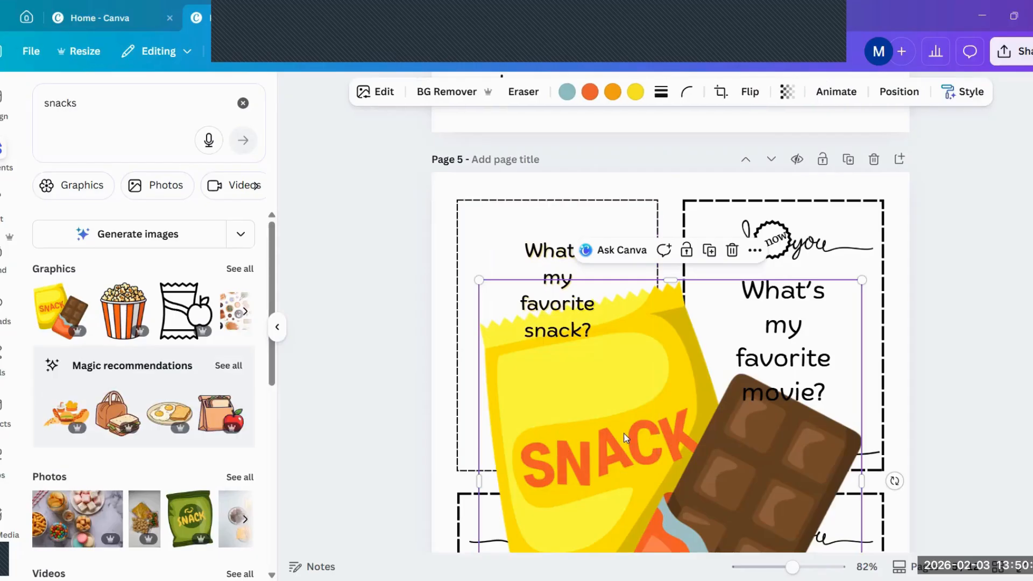
{"action": "left_click_drag", "start_coordinate": [484, 277], "coordinate": [698, 511]}
{"action": "left_click_drag", "start_coordinate": [781, 547], "coordinate": [570, 371]}
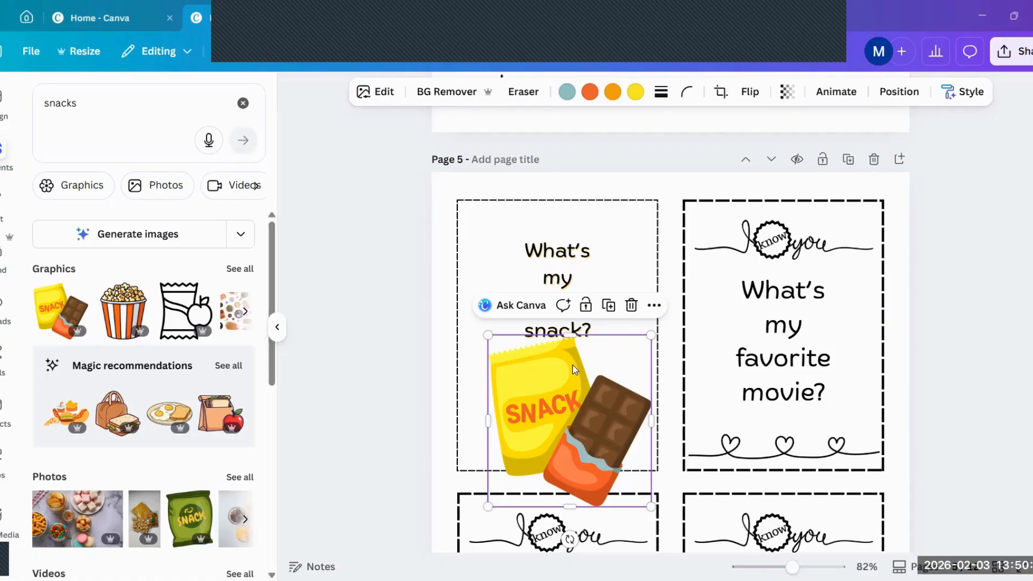
{"action": "left_click_drag", "start_coordinate": [488, 334], "coordinate": [551, 402]}
{"action": "left_click_drag", "start_coordinate": [626, 452], "coordinate": [581, 401]}
Center the snack question horizontally in its card and nudge the snack graphic slightly down beneath it
{"action": "mouse_move", "coordinate": [570, 270]}
{"action": "left_mouse_down"}
{"action": "mouse_move", "coordinate": [562, 263]}
{"action": "mouse_move", "coordinate": [575, 267]}
{"action": "left_mouse_up"}
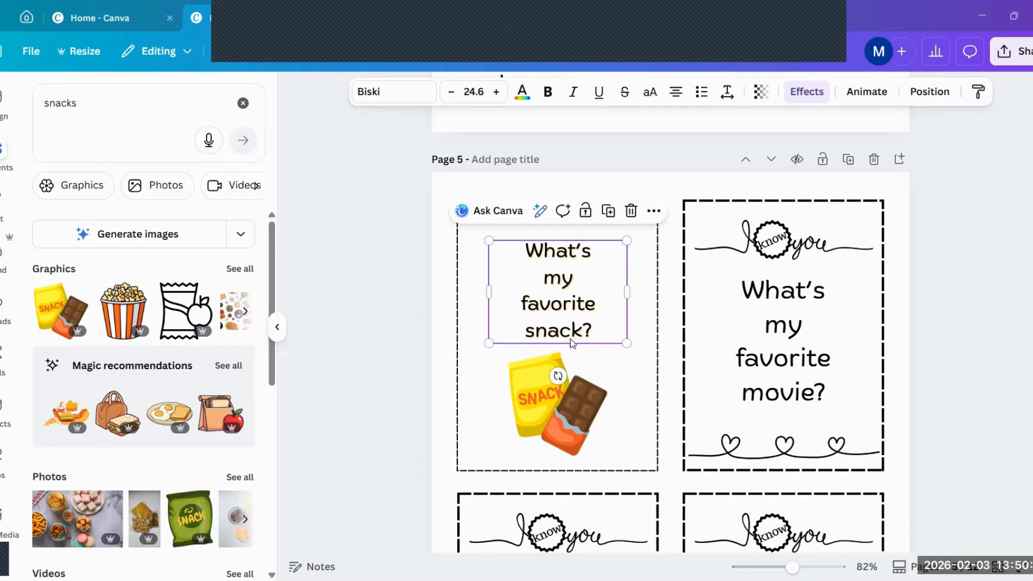
{"action": "left_click", "coordinate": [569, 408]}
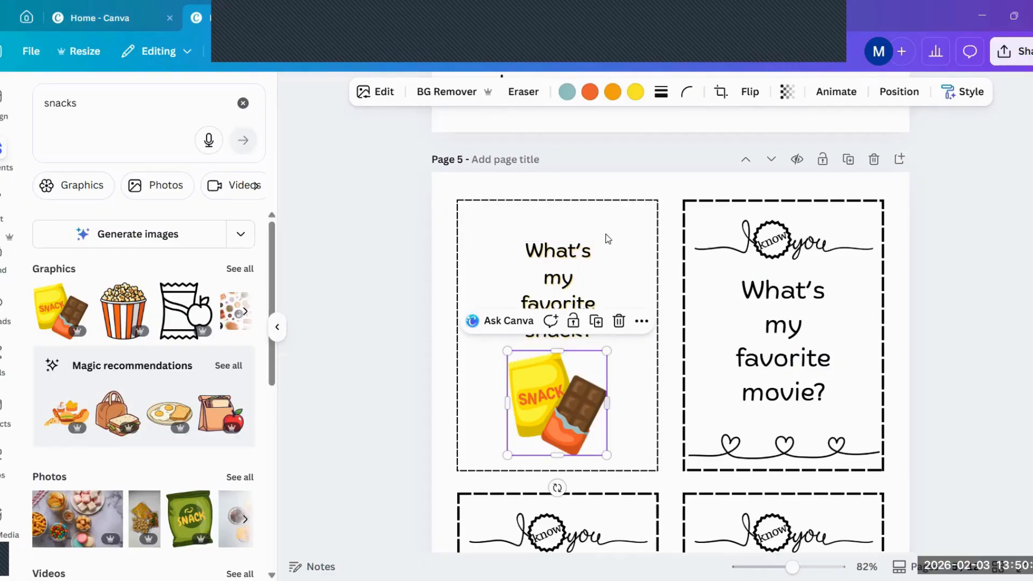
{"action": "left_click", "coordinate": [571, 215]}
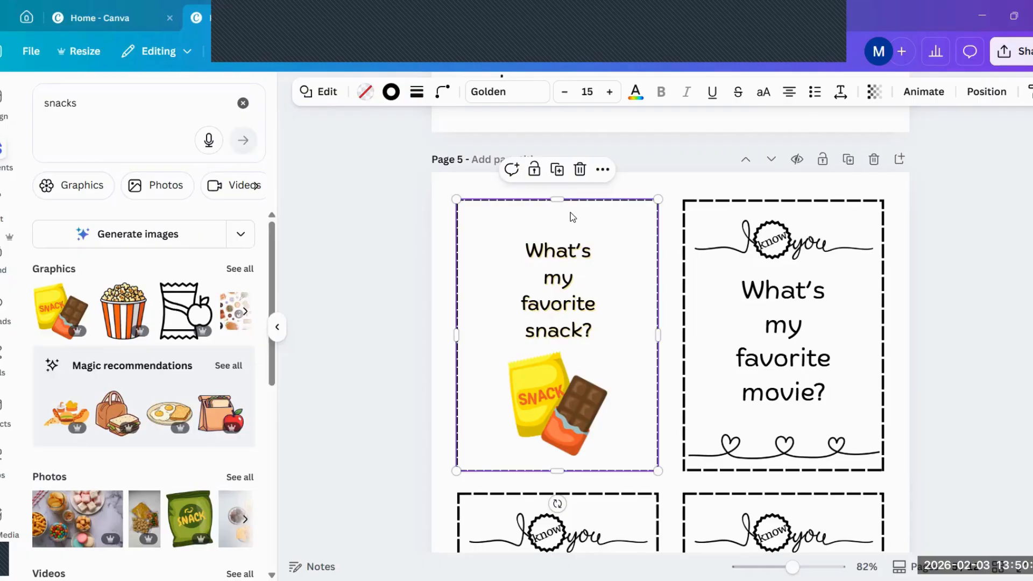
{"action": "left_click_drag", "start_coordinate": [563, 262], "coordinate": [561, 262]}
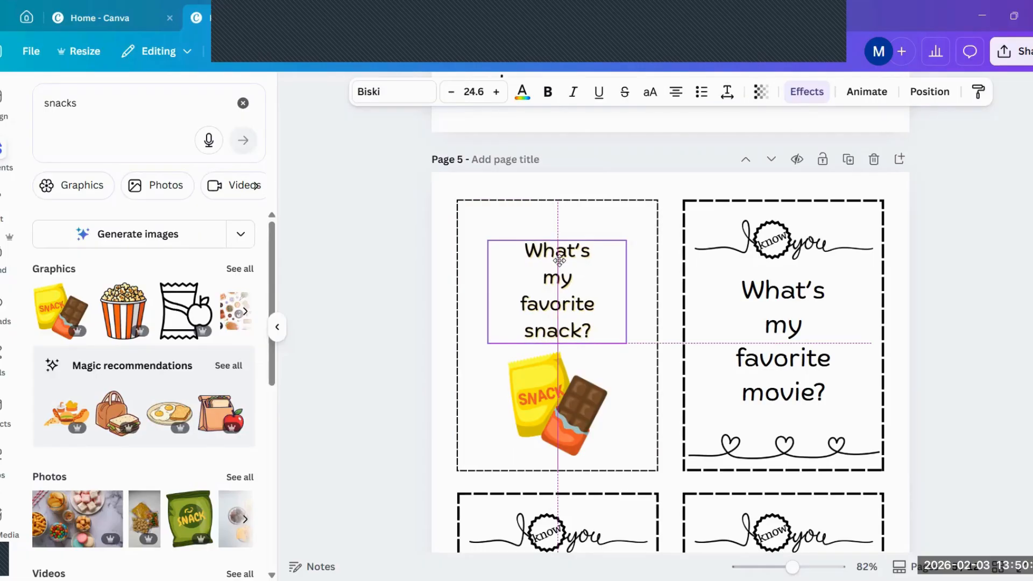
{"action": "left_click", "coordinate": [581, 398]}
{"action": "left_click_drag", "start_coordinate": [581, 398], "coordinate": [581, 404]}
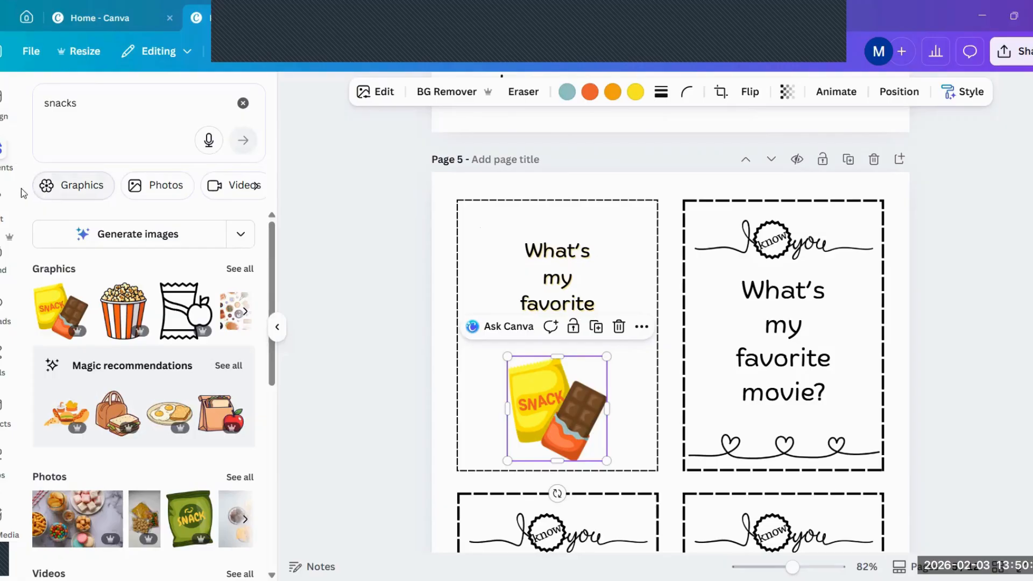
Add a heading reading "Do you know?", widen it to fit one line, and move it to the top of the snack card
{"action": "left_click", "coordinate": [4, 202]}
{"action": "left_click", "coordinate": [149, 270]}
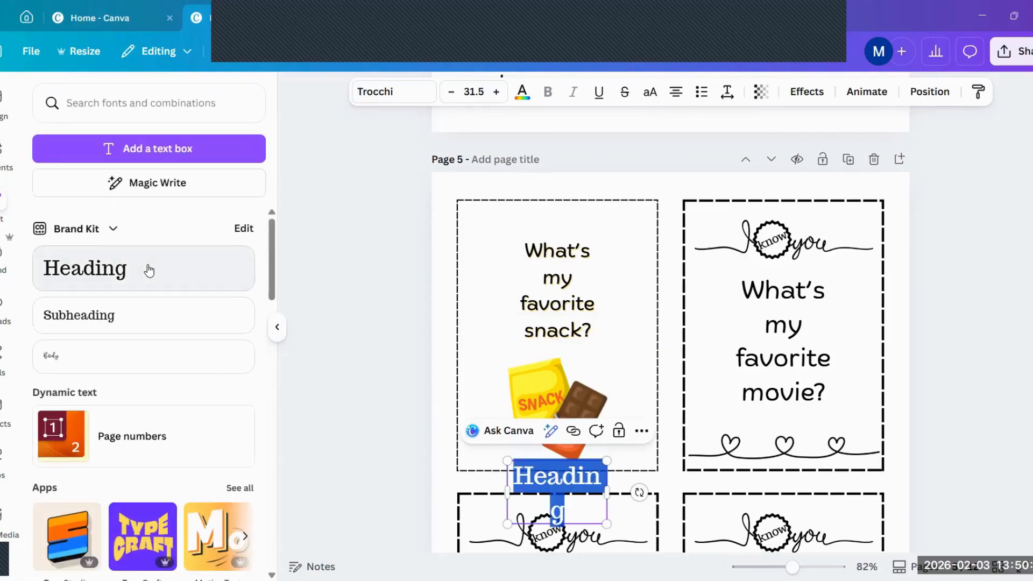
{"action": "type", "text": "Do you k"}
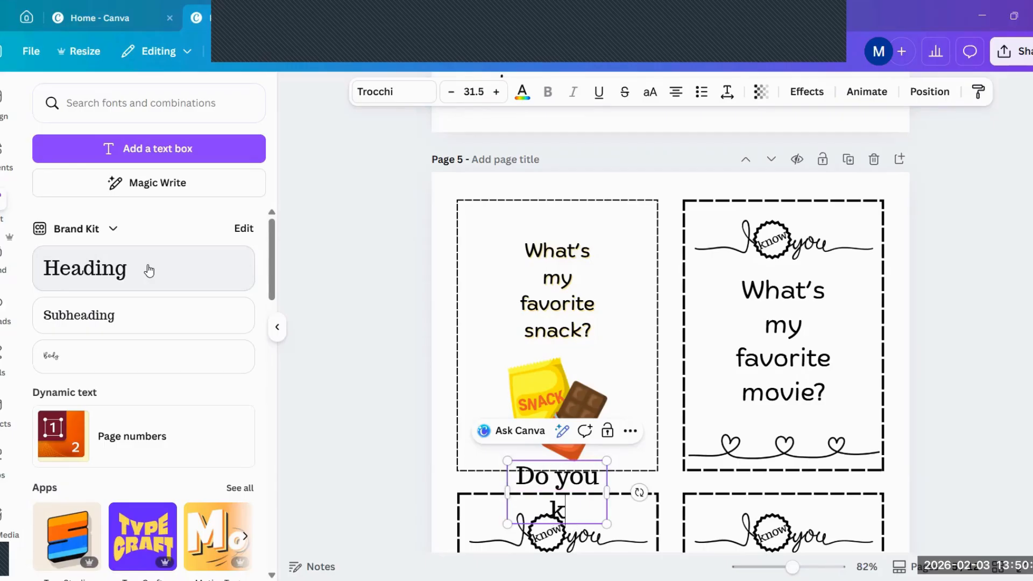
{"action": "type", "text": "now?"}
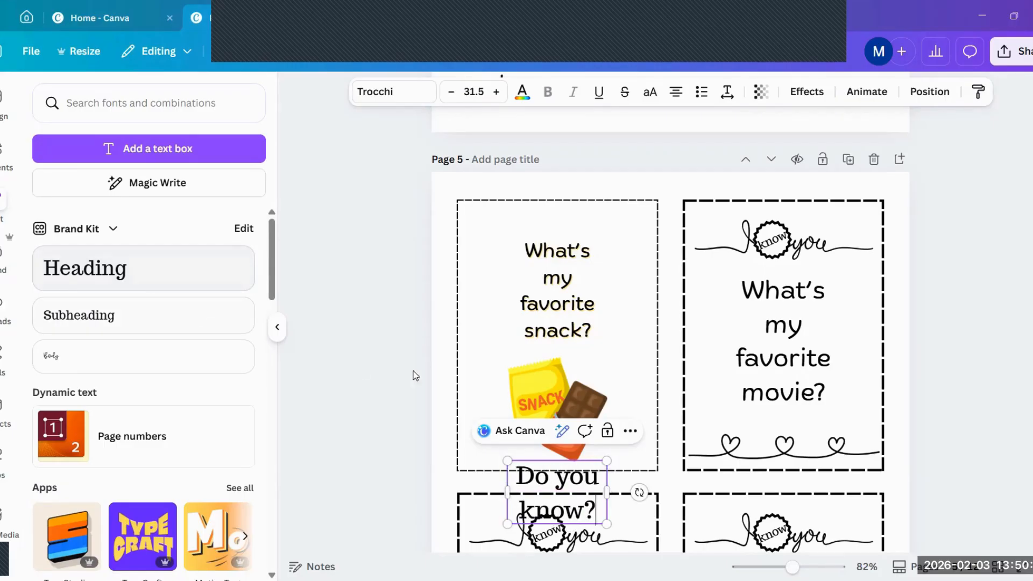
{"action": "left_click_drag", "start_coordinate": [608, 492], "coordinate": [684, 493]}
{"action": "left_click_drag", "start_coordinate": [607, 522], "coordinate": [565, 268]}
Reduce the snack question's line spacing to 0.98 and move the text down between the heading and the graphic
{"action": "left_click", "coordinate": [566, 313]}
{"action": "left_click_drag", "start_coordinate": [565, 313], "coordinate": [563, 317]}
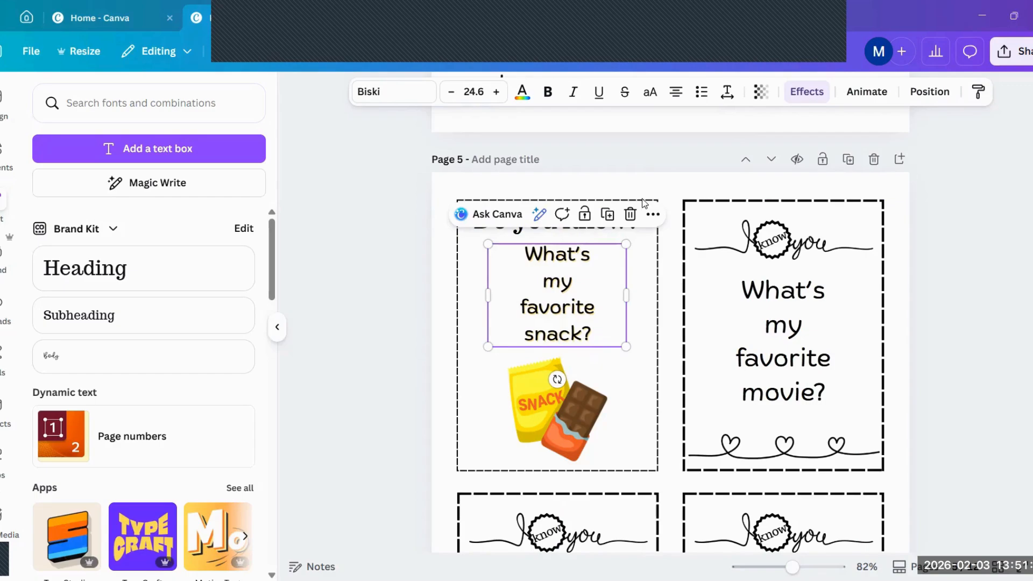
{"action": "left_click", "coordinate": [726, 92]}
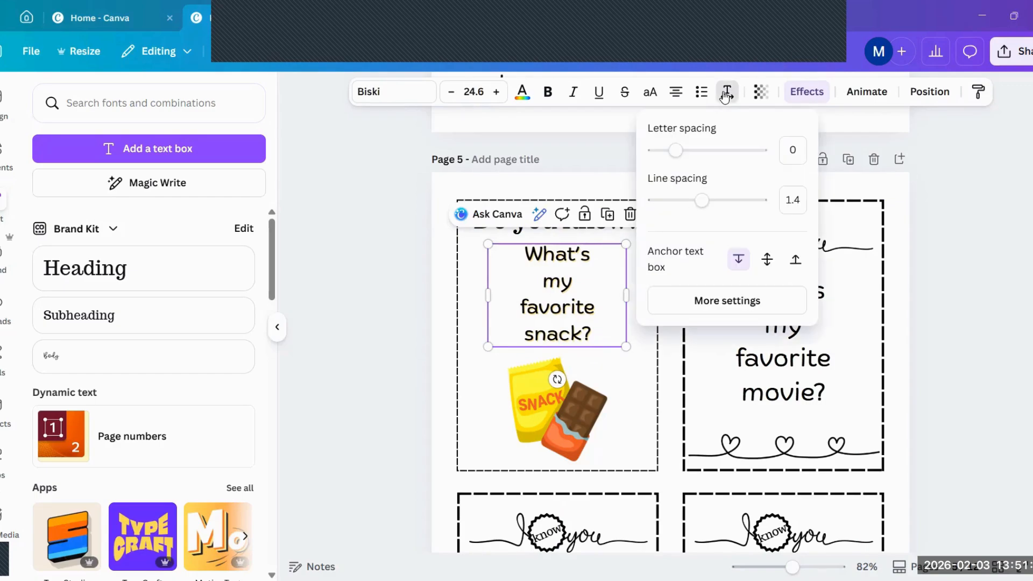
{"action": "left_click_drag", "start_coordinate": [701, 201], "coordinate": [681, 204]}
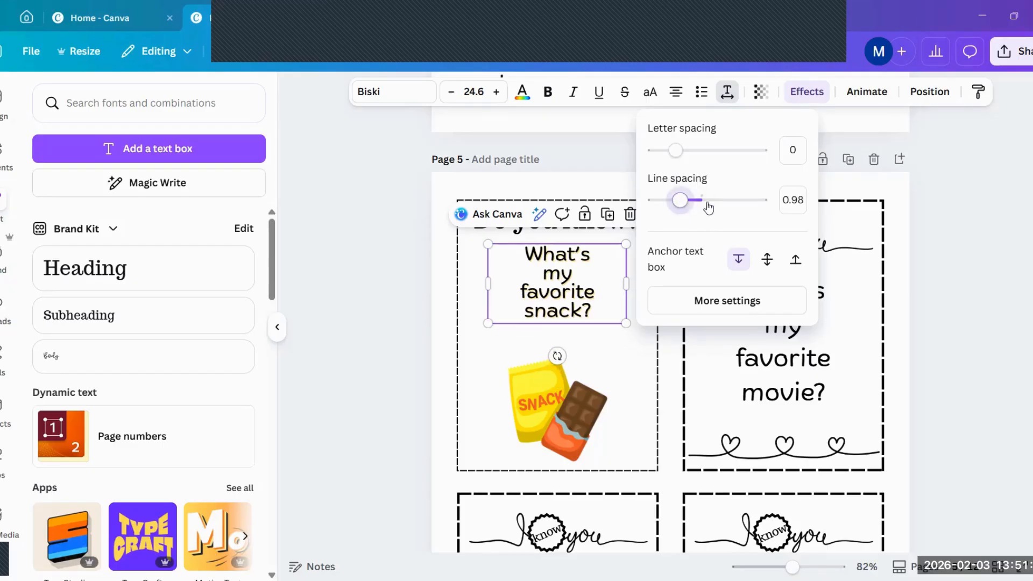
{"action": "left_click", "coordinate": [933, 233]}
{"action": "left_click_drag", "start_coordinate": [576, 281], "coordinate": [576, 302]}
Remove the shadow from the snack question by setting its text effect to None
{"action": "left_click", "coordinate": [795, 93]}
{"action": "left_click", "coordinate": [76, 132]}
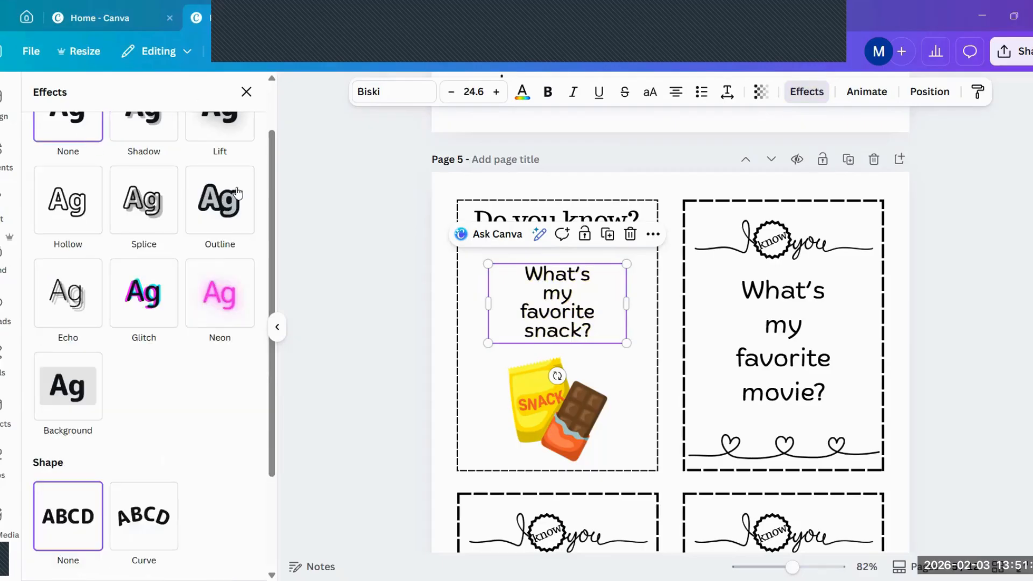
{"action": "left_click", "coordinate": [940, 291]}
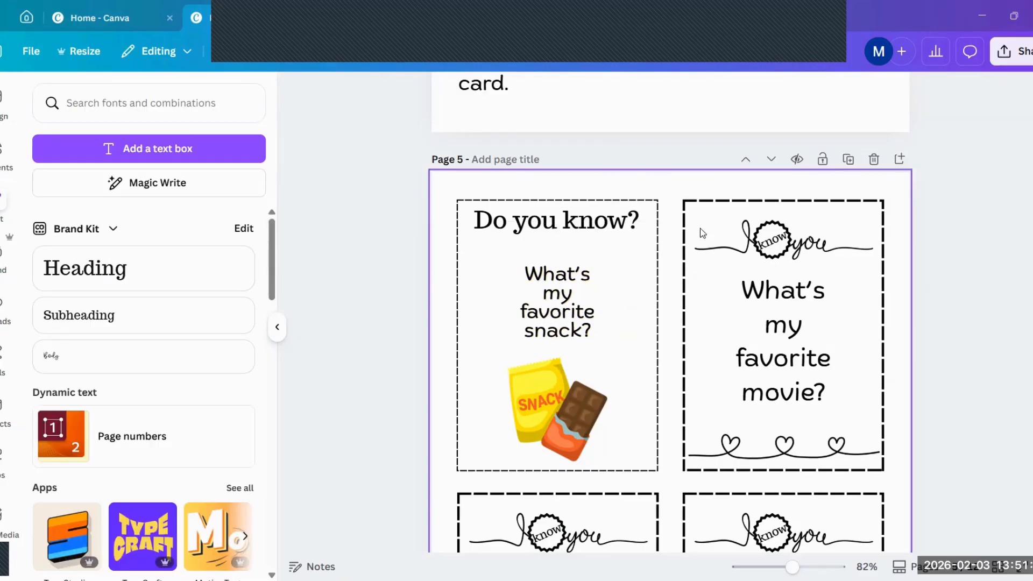
Shift the "Do you know?" heading slightly down and the snack graphic slightly up to balance the card's spacing
{"action": "left_click_drag", "start_coordinate": [622, 226], "coordinate": [622, 241]}
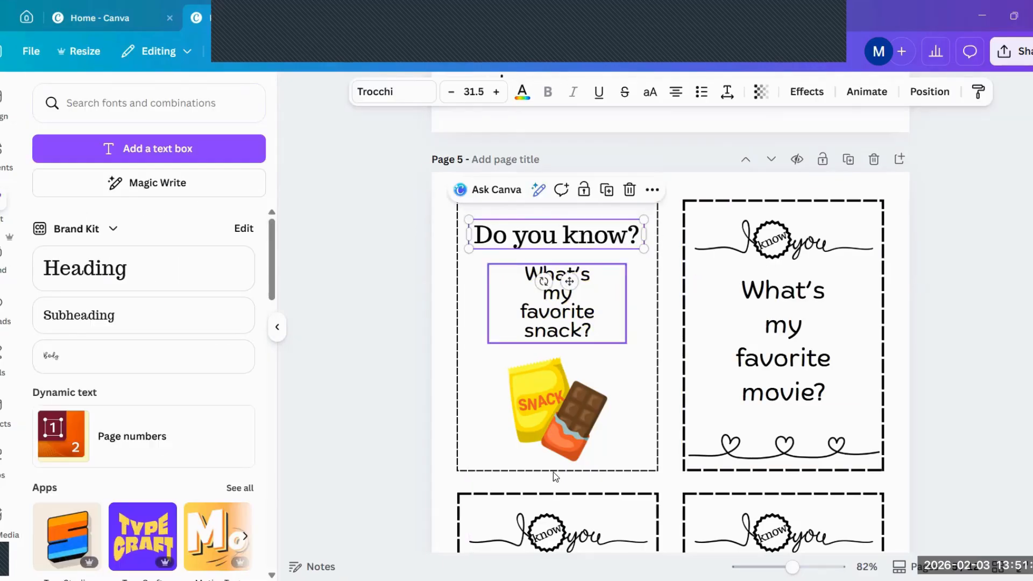
{"action": "left_click_drag", "start_coordinate": [573, 436], "coordinate": [572, 429]}
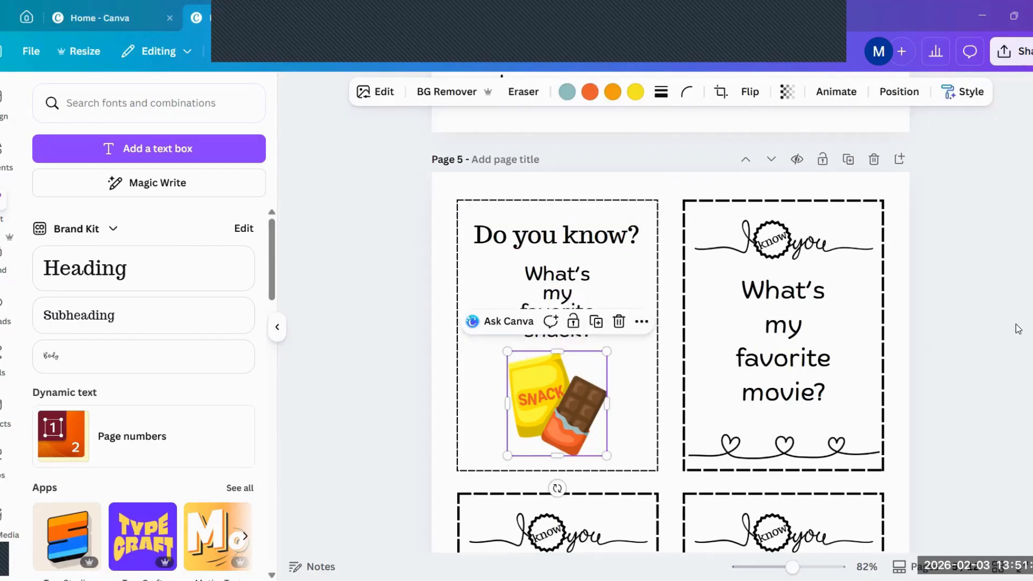
{"action": "key", "text": "Escape"}
Change the snack card's frame from a dashed to a solid line
{"action": "left_click", "coordinate": [553, 202]}
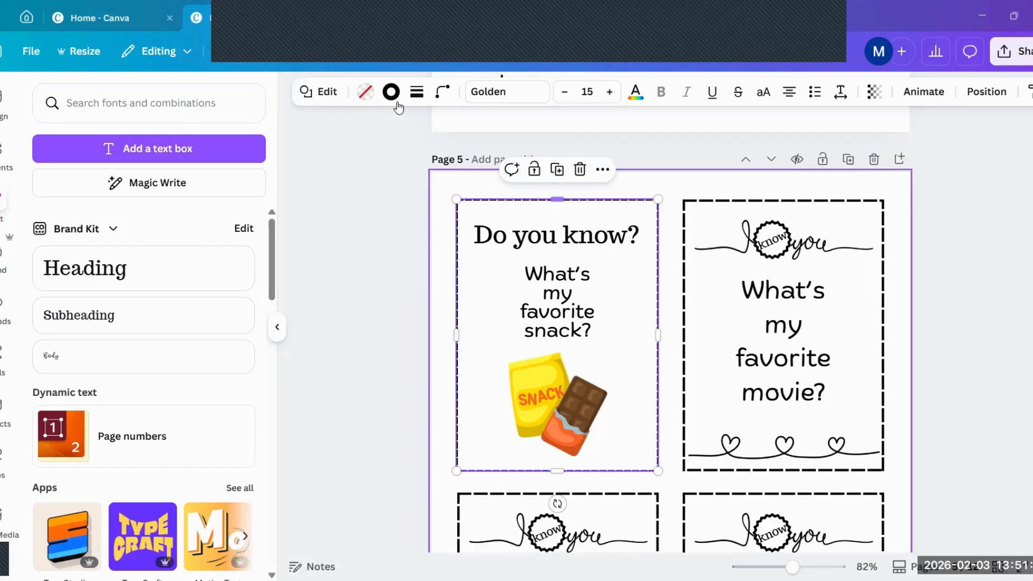
{"action": "left_click", "coordinate": [417, 92]}
{"action": "left_click", "coordinate": [377, 134]}
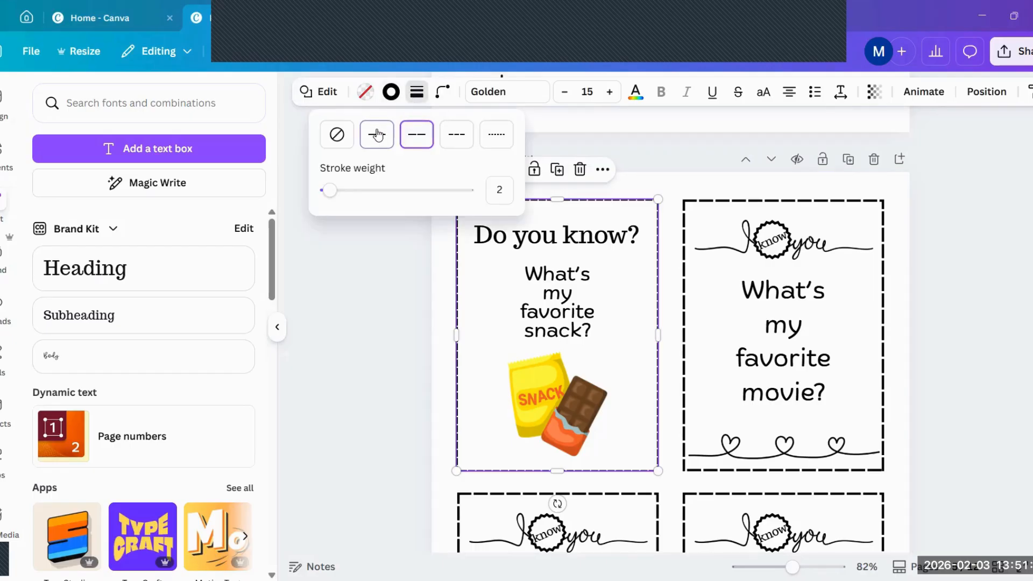
{"action": "left_click", "coordinate": [958, 217]}
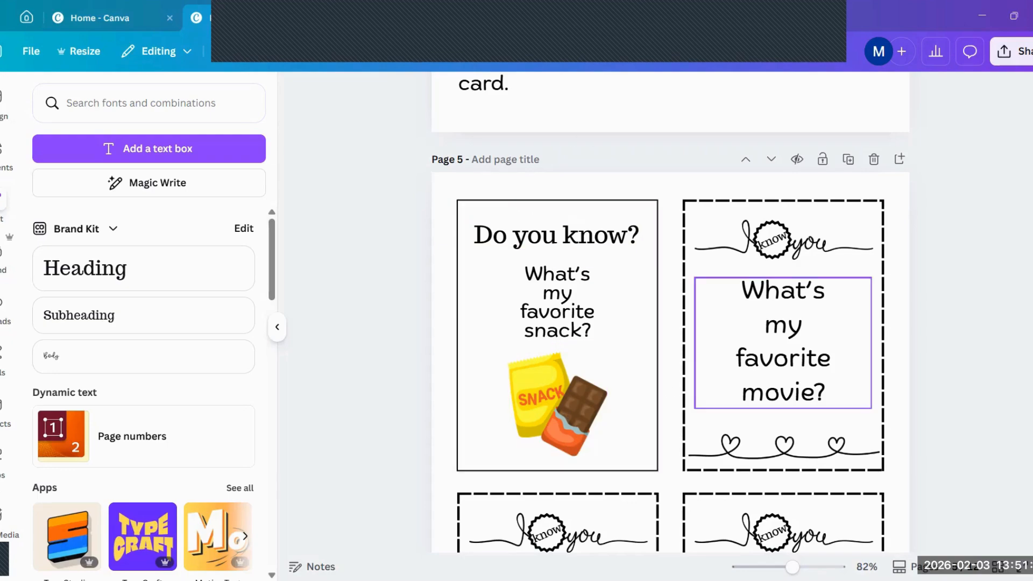
Review the instructions page, the question cards on page 5, and the card backs on page 6
{"action": "scroll", "coordinate": [783, 344], "scroll_direction": "up", "scroll_amount": 4}
{"action": "scroll", "coordinate": [783, 344], "scroll_direction": "down", "scroll_amount": 2}
{"action": "scroll", "coordinate": [828, 355], "scroll_direction": "down", "scroll_amount": 2}
{"action": "scroll", "coordinate": [1028, 295], "scroll_direction": "up", "scroll_amount": 5}
{"action": "scroll", "coordinate": [1029, 298], "scroll_direction": "down", "scroll_amount": 9}
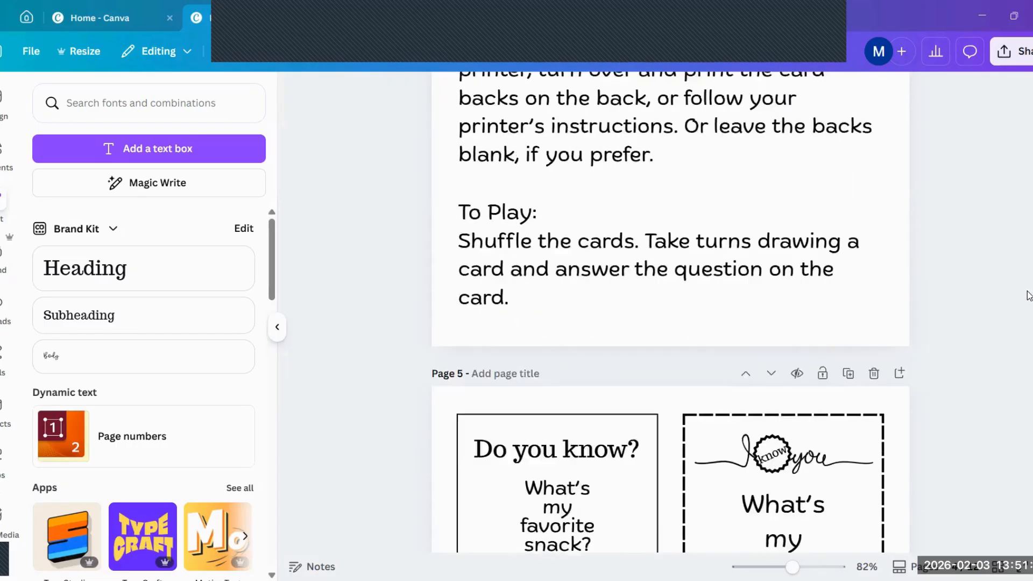
{"action": "scroll", "coordinate": [1028, 297], "scroll_direction": "down", "scroll_amount": 3}
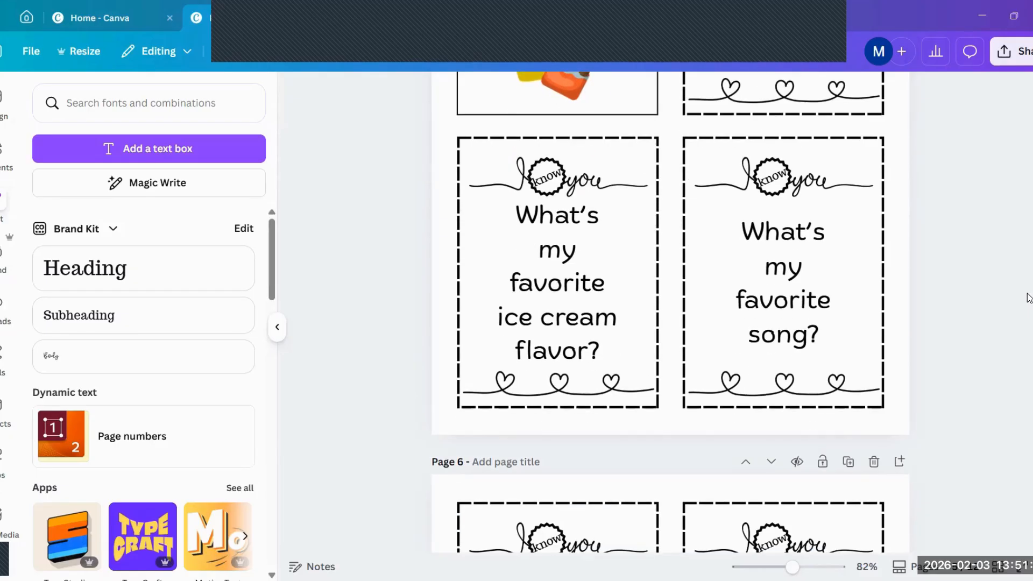
{"action": "scroll", "coordinate": [1028, 297], "scroll_direction": "down", "scroll_amount": 3}
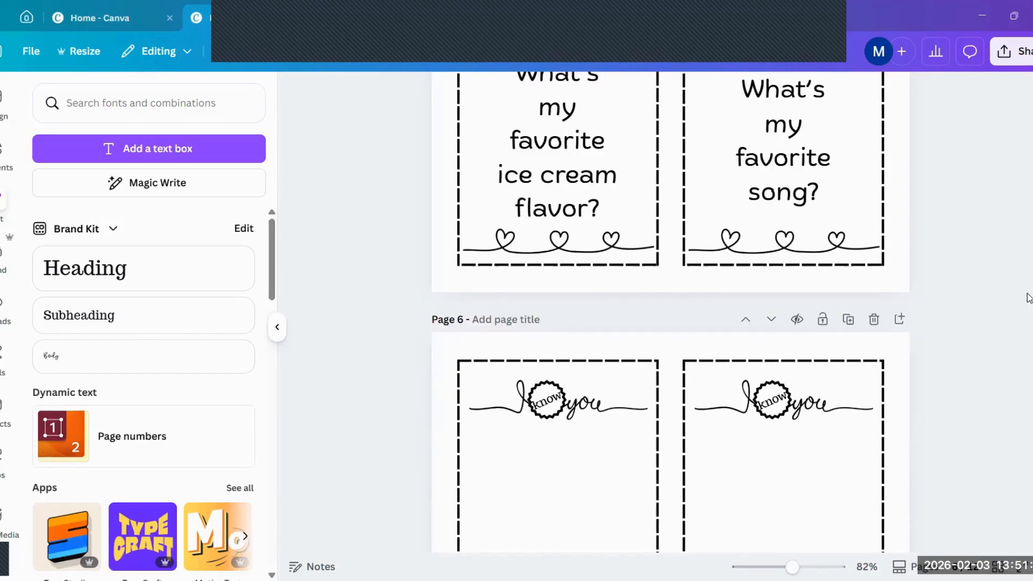
{"action": "scroll", "coordinate": [1028, 297], "scroll_direction": "down", "scroll_amount": 3}
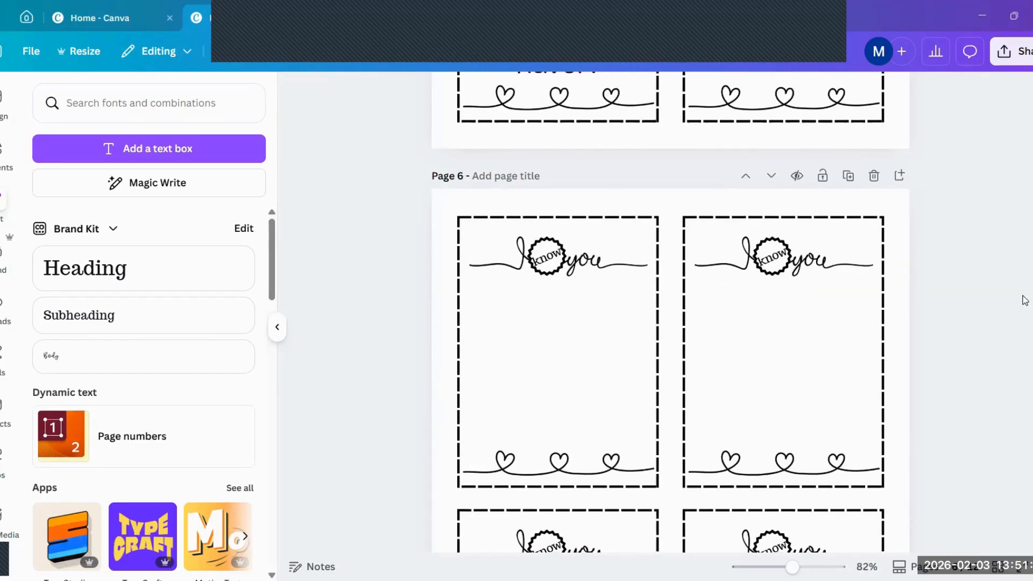
{"action": "scroll", "coordinate": [1023, 300], "scroll_direction": "down", "scroll_amount": 1}
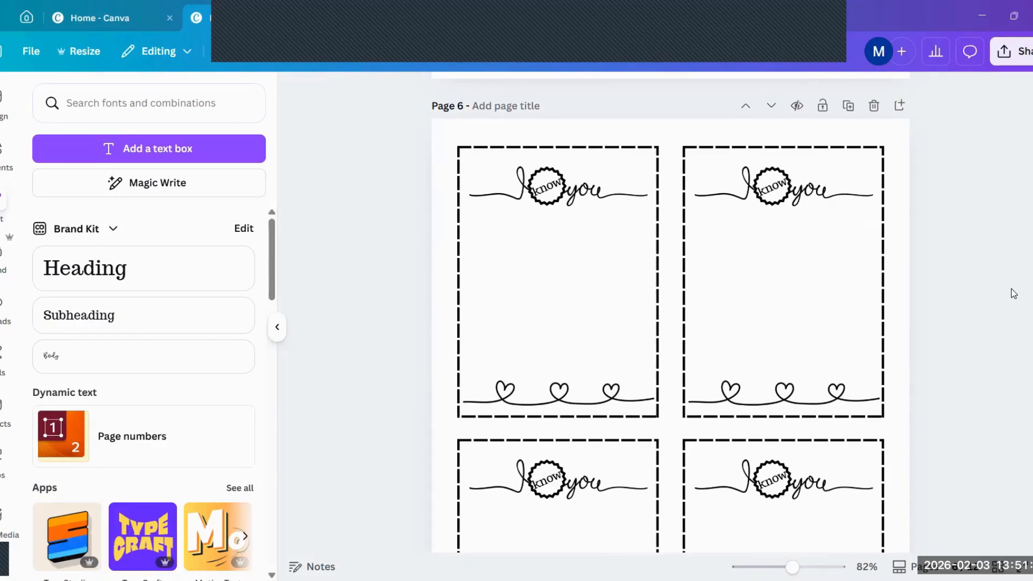
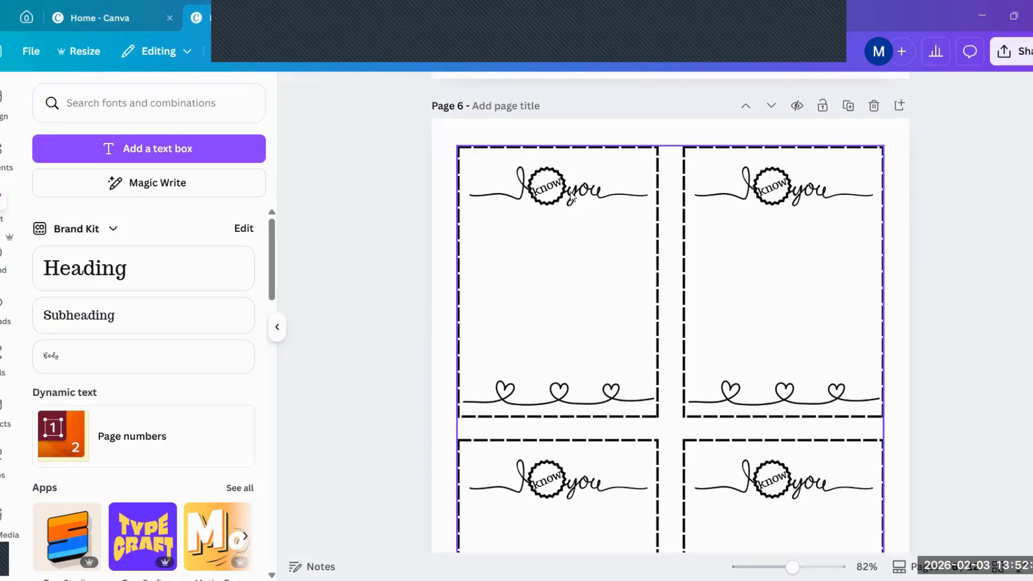
Ungroup the card back designs on page 6
{"action": "left_click", "coordinate": [588, 228]}
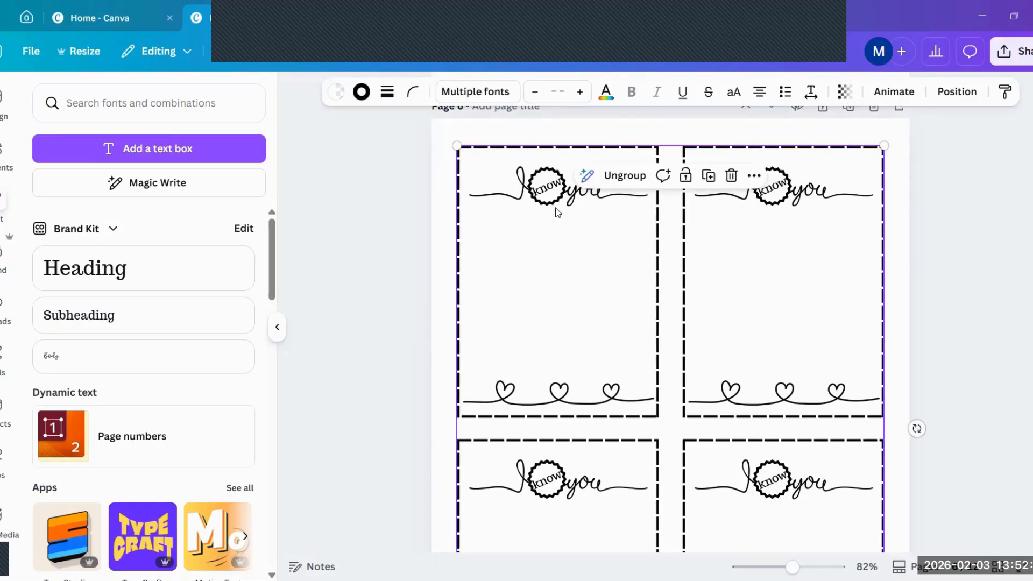
{"action": "left_click", "coordinate": [627, 176]}
{"action": "left_click", "coordinate": [353, 214]}
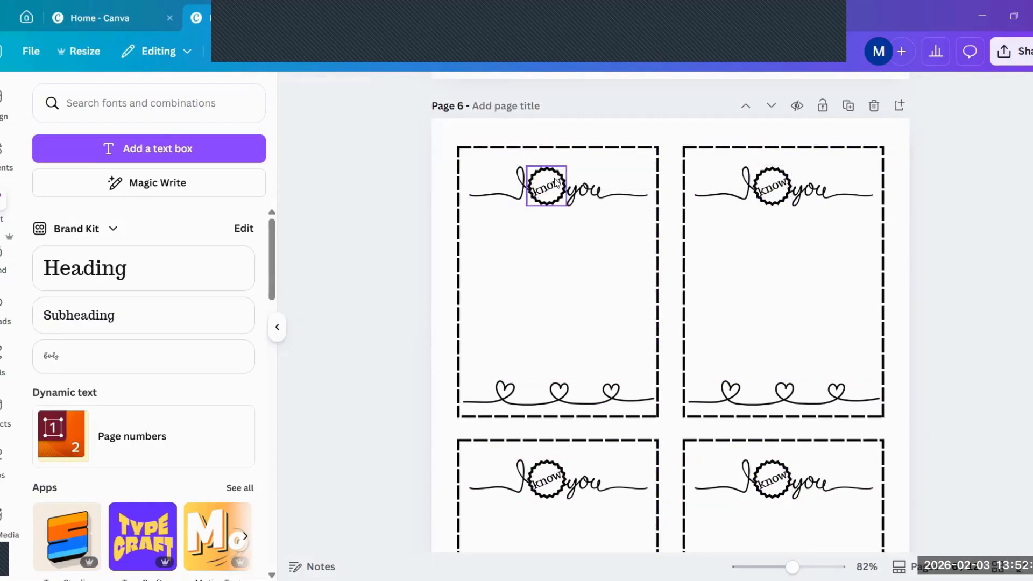
Delete the "I know you" lettering with its badge and the heart line from the first card back on page 6
{"action": "left_click", "coordinate": [496, 179]}
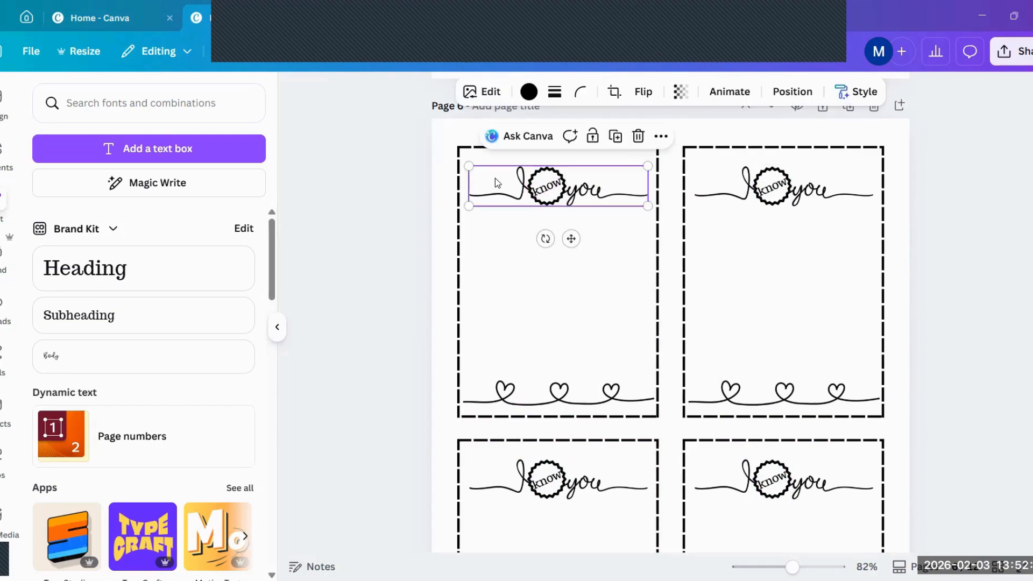
{"action": "key", "text": "Delete"}
{"action": "left_click", "coordinate": [544, 197]}
{"action": "key", "text": "Delete"}
{"action": "left_click", "coordinate": [545, 199]}
{"action": "key", "text": "Delete"}
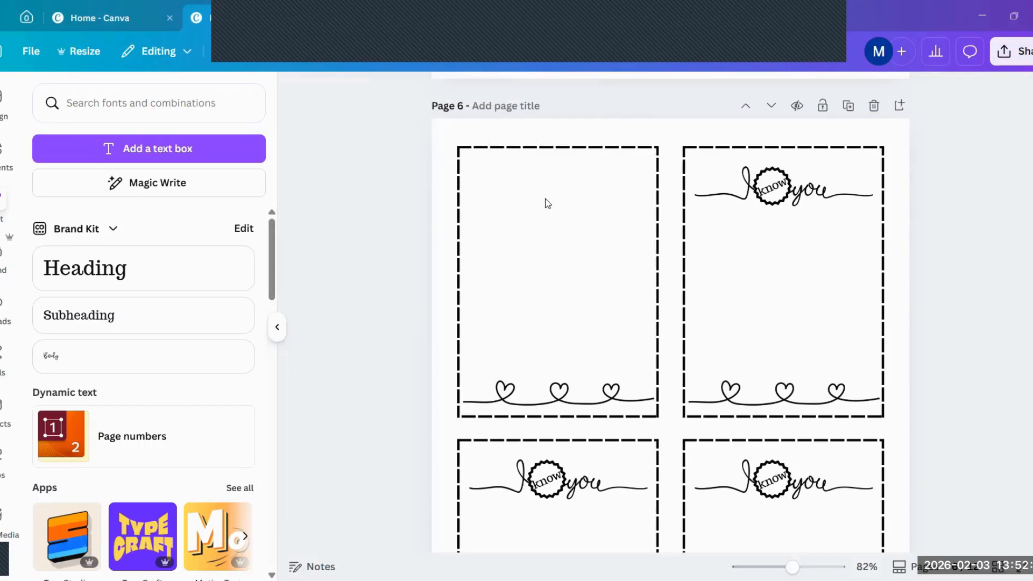
{"action": "left_click", "coordinate": [560, 391]}
{"action": "key", "text": "Delete"}
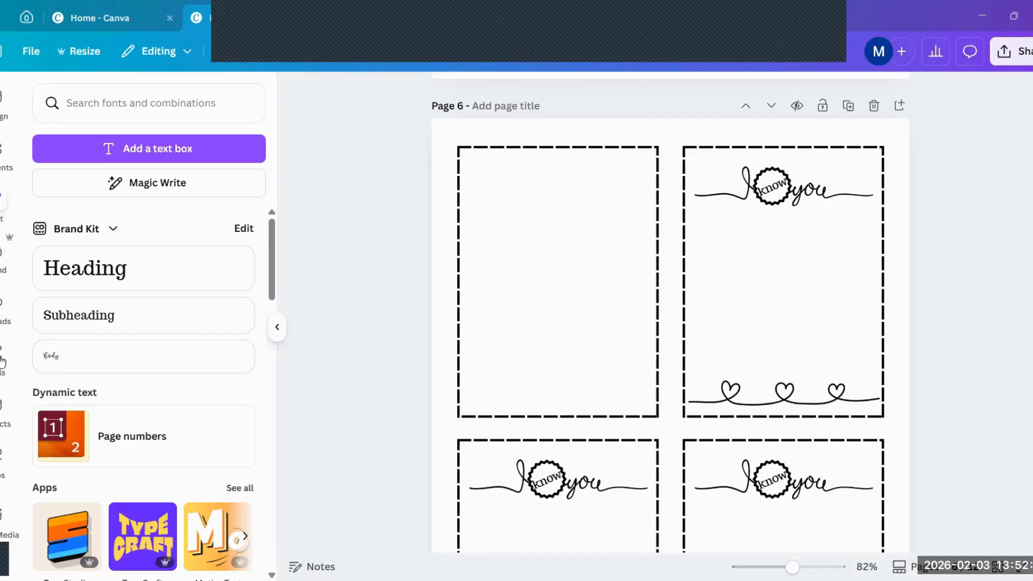
Insert the Precious Printables logo from the Brand Kit, enlarge it, and position it within the emptied card back
{"action": "left_click", "coordinate": [2, 255]}
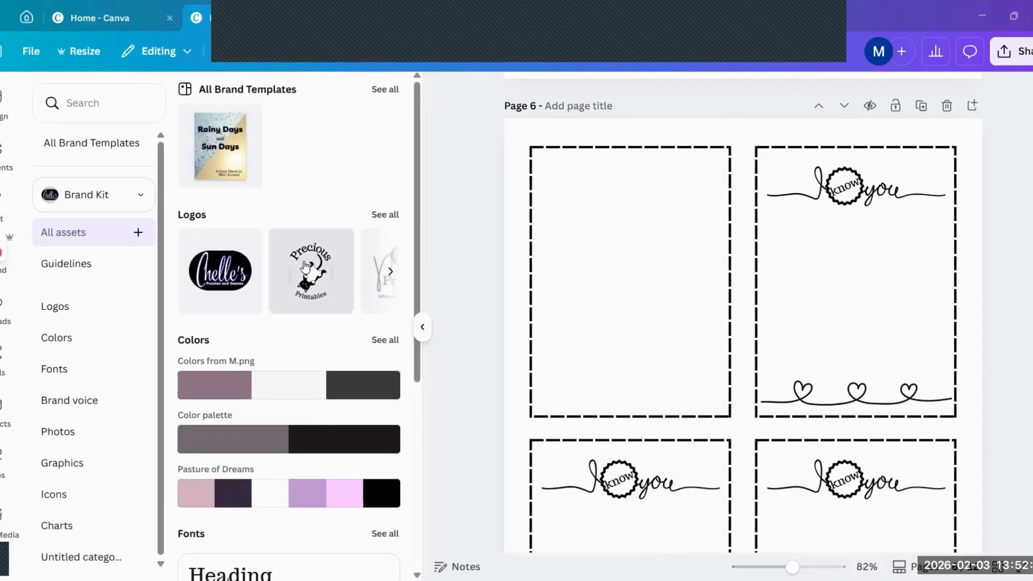
{"action": "left_click", "coordinate": [306, 266]}
{"action": "left_click_drag", "start_coordinate": [733, 438], "coordinate": [589, 254]}
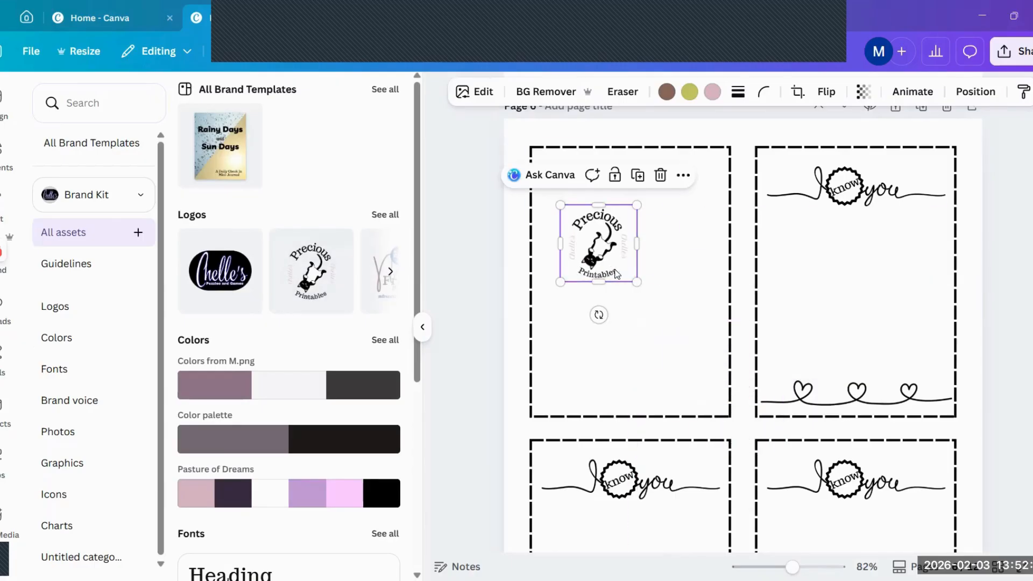
{"action": "left_click_drag", "start_coordinate": [637, 282], "coordinate": [715, 415]}
{"action": "left_click_drag", "start_coordinate": [652, 263], "coordinate": [641, 255]}
{"action": "scroll", "coordinate": [600, 178], "scroll_direction": "up", "scroll_amount": 10}
{"action": "scroll", "coordinate": [601, 178], "scroll_direction": "down", "scroll_amount": 3}
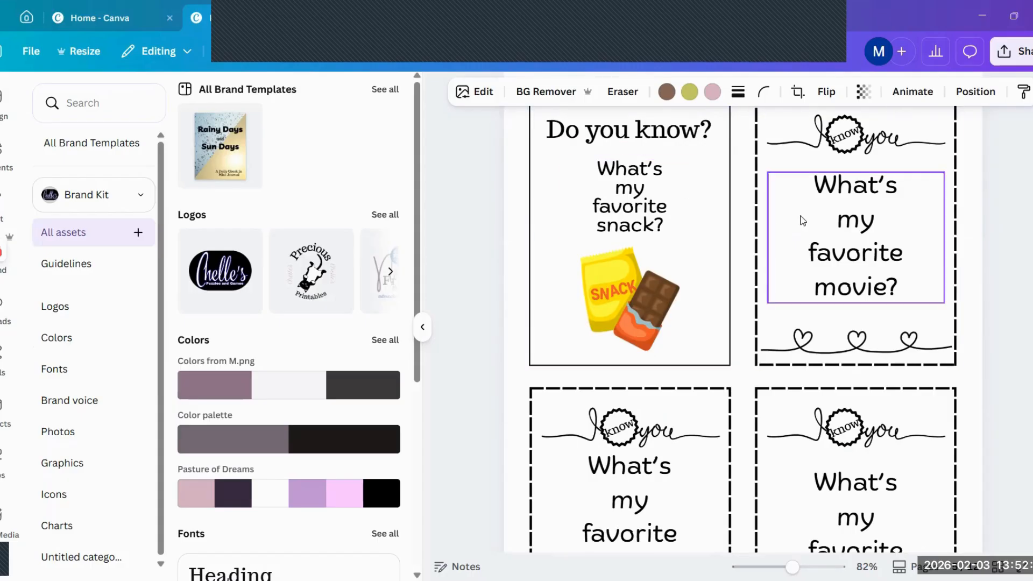
{"action": "scroll", "coordinate": [667, 300], "scroll_direction": "down", "scroll_amount": 5}
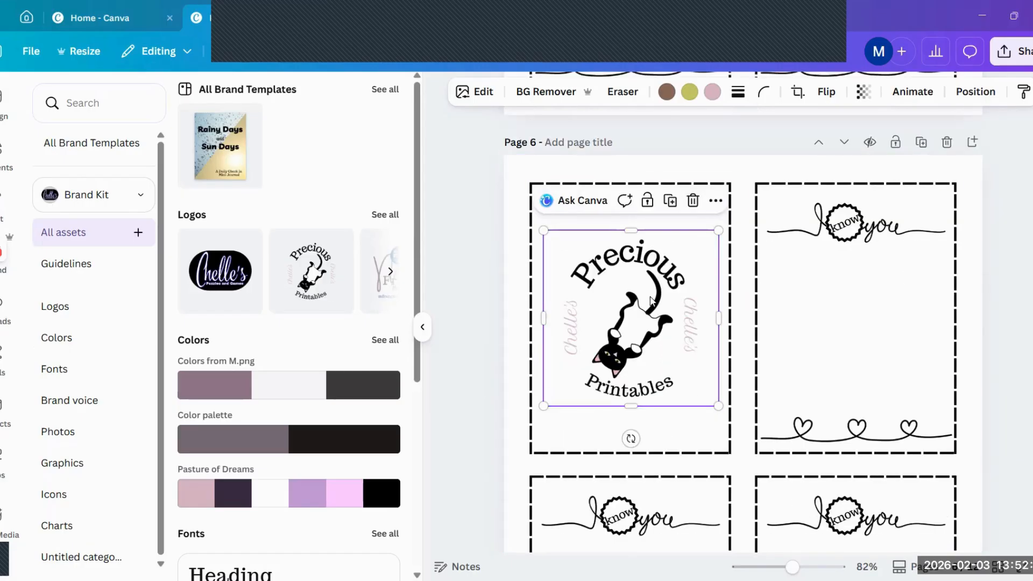
Lower the logo slightly on the first card back and add a heading below it reading "chellespreciousprintables.com"
{"action": "left_click_drag", "start_coordinate": [648, 298], "coordinate": [646, 303]}
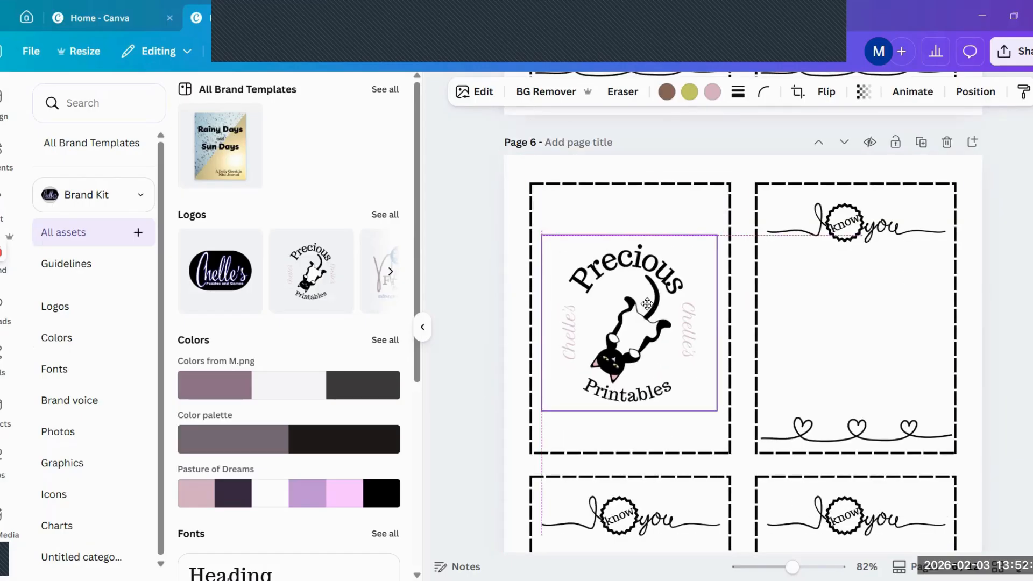
{"action": "left_click_drag", "start_coordinate": [648, 303], "coordinate": [649, 303]}
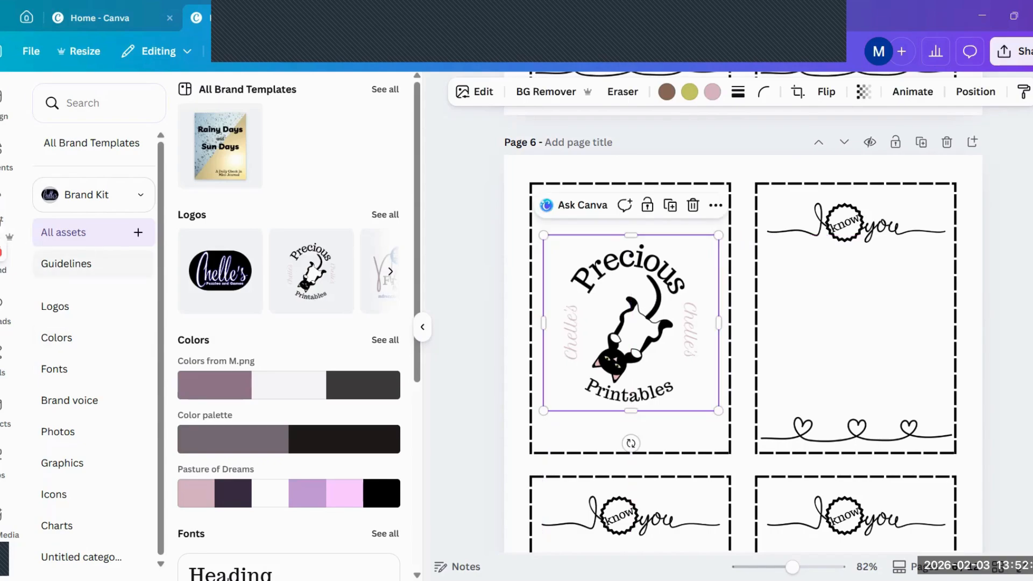
{"action": "left_click", "coordinate": [5, 210]}
{"action": "left_click", "coordinate": [108, 267]}
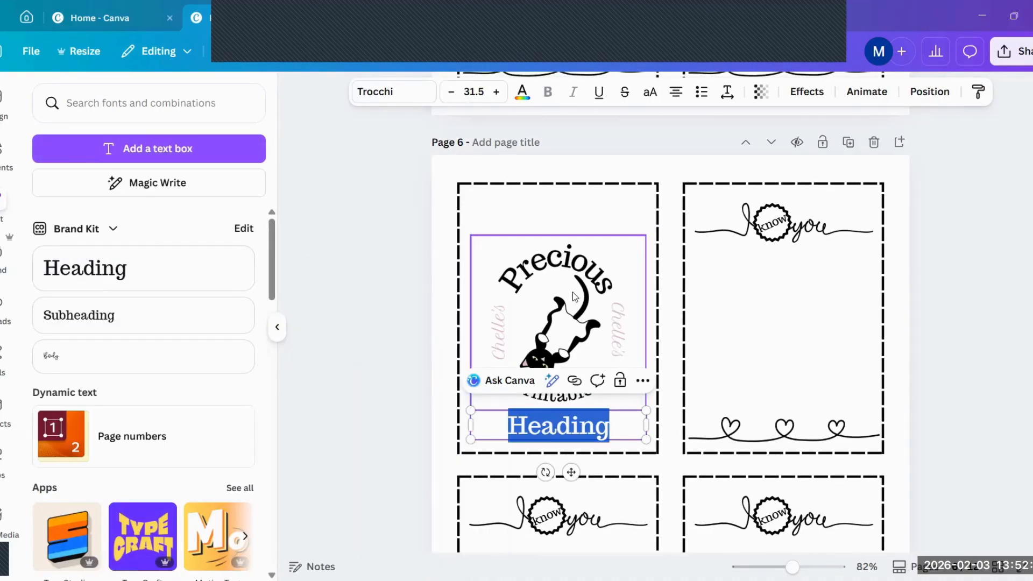
{"action": "type", "text": "chelles"}
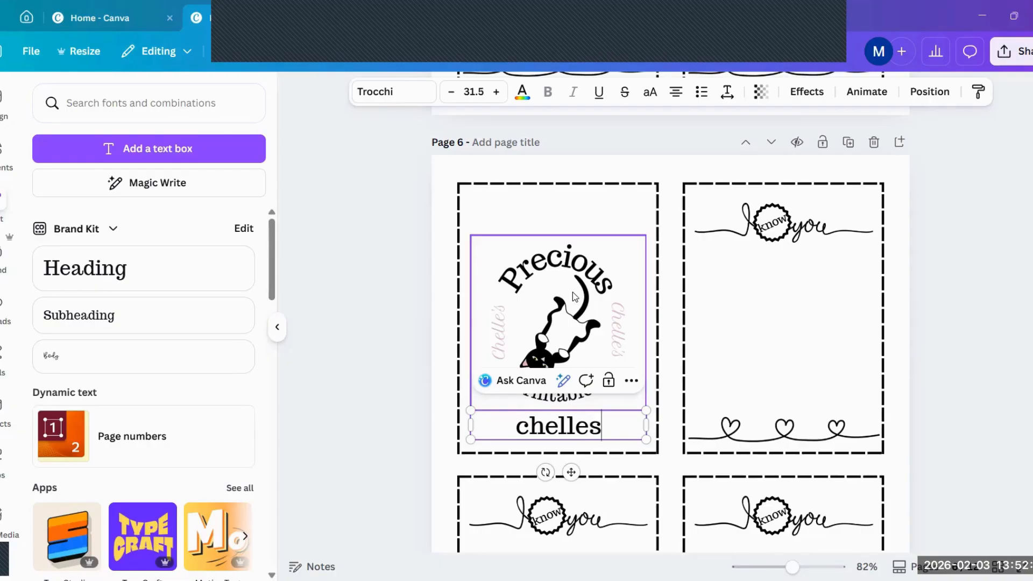
{"action": "type", "text": "preciousprintables.co"}
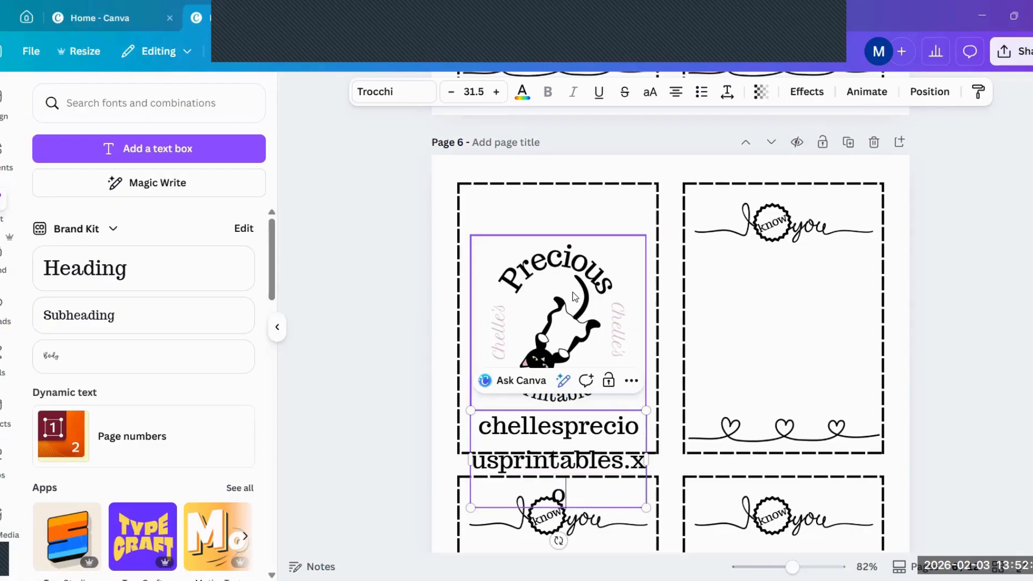
{"action": "key", "text": "BackSpace"}
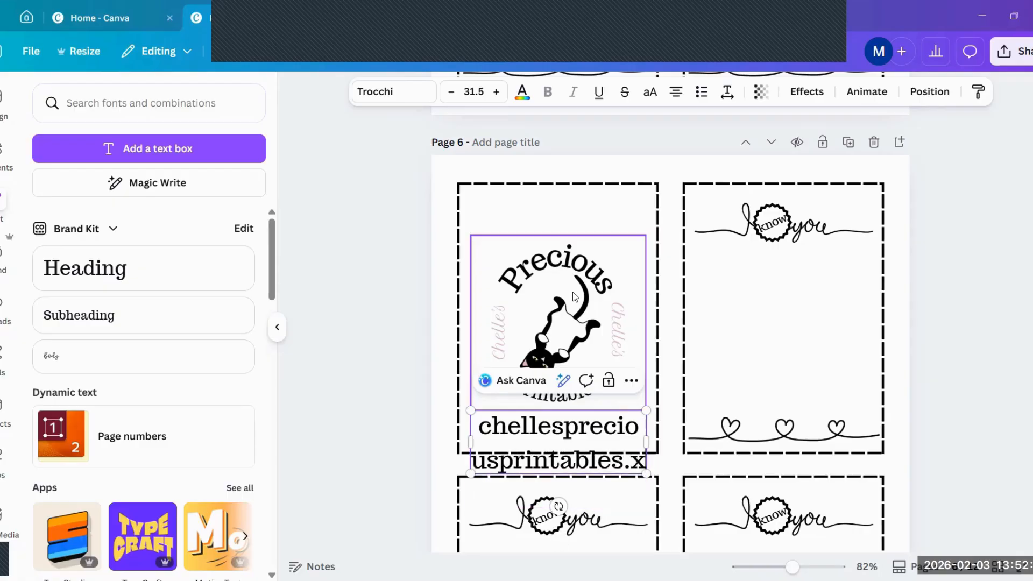
{"action": "type", "text": "om"}
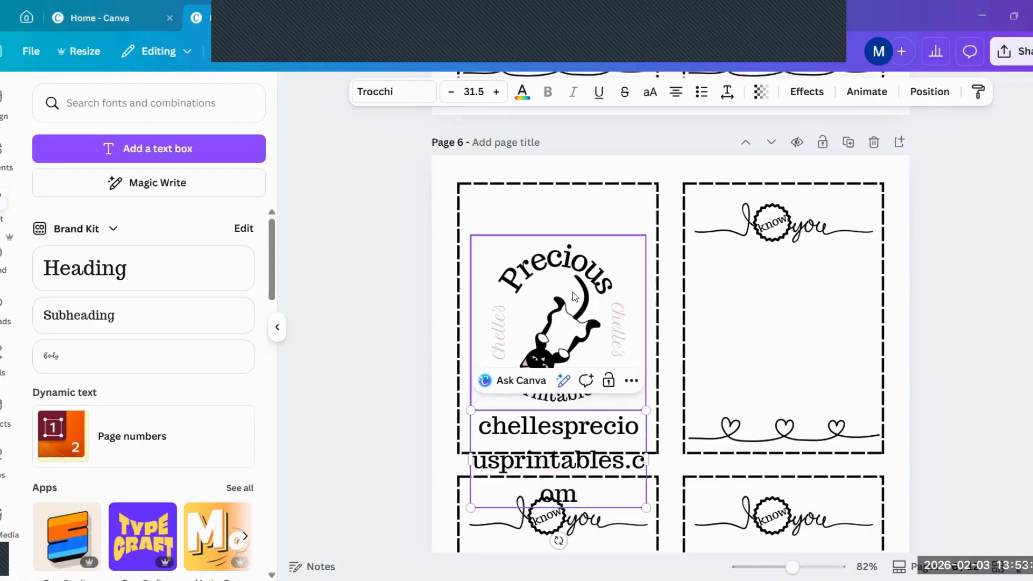
Shrink the website text until it fits on one line and place it centred beneath the logo, inside the card border
{"action": "left_click", "coordinate": [451, 95]}
{"action": "left_click", "coordinate": [451, 95]}
{"action": "left_click", "coordinate": [450, 95]}
{"action": "left_click", "coordinate": [451, 94]}
{"action": "left_click", "coordinate": [451, 95]}
{"action": "left_click", "coordinate": [451, 94]}
{"action": "left_click", "coordinate": [451, 95]}
{"action": "left_click", "coordinate": [451, 95]}
{"action": "left_click", "coordinate": [451, 95]}
{"action": "left_click", "coordinate": [451, 95]}
{"action": "left_click", "coordinate": [451, 95]}
{"action": "left_click", "coordinate": [451, 94]}
{"action": "left_click", "coordinate": [451, 95]}
{"action": "left_click", "coordinate": [450, 95]}
{"action": "left_click", "coordinate": [451, 94]}
{"action": "left_click", "coordinate": [568, 467]}
{"action": "left_click", "coordinate": [600, 418]}
{"action": "left_click_drag", "start_coordinate": [600, 418], "coordinate": [595, 430]}
{"action": "left_click", "coordinate": [569, 218]}
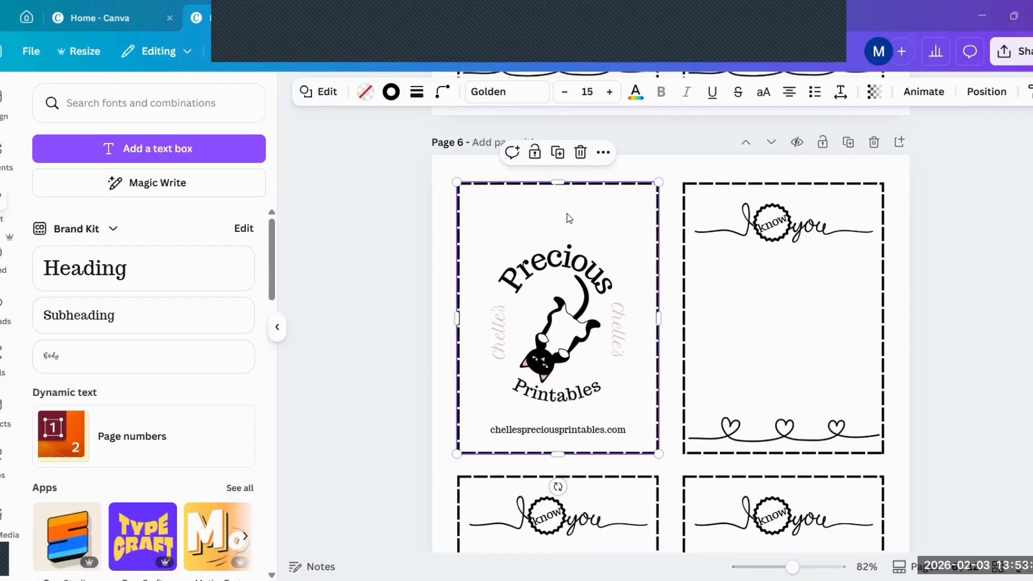
Add a heading reading "Knowledge Cards for Siblings" above the cat logo on page 6's first card
{"action": "left_click", "coordinate": [110, 274]}
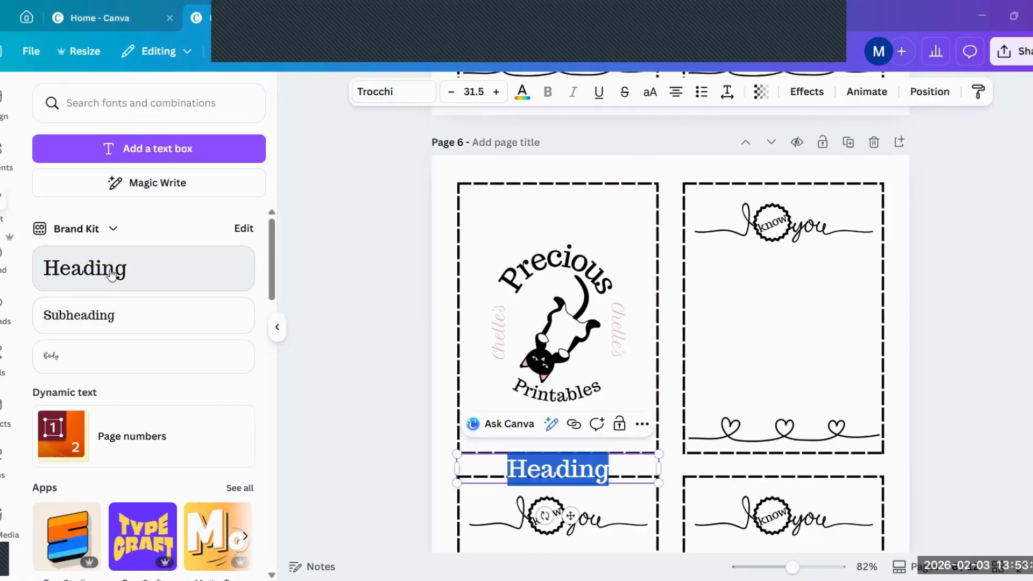
{"action": "left_click", "coordinate": [555, 466]}
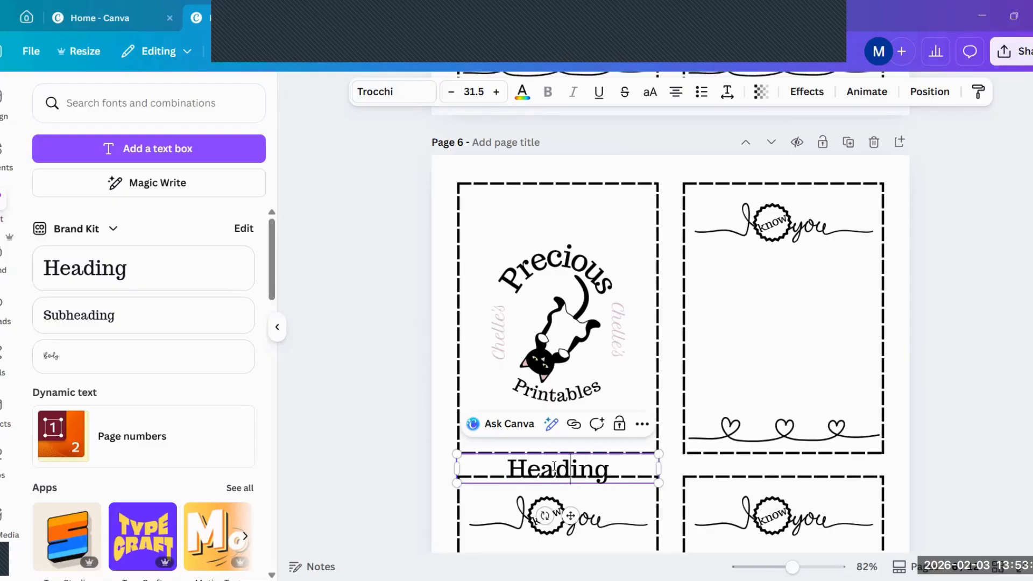
{"action": "left_click_drag", "start_coordinate": [570, 515], "coordinate": [571, 249]}
{"action": "double_click", "coordinate": [562, 203]}
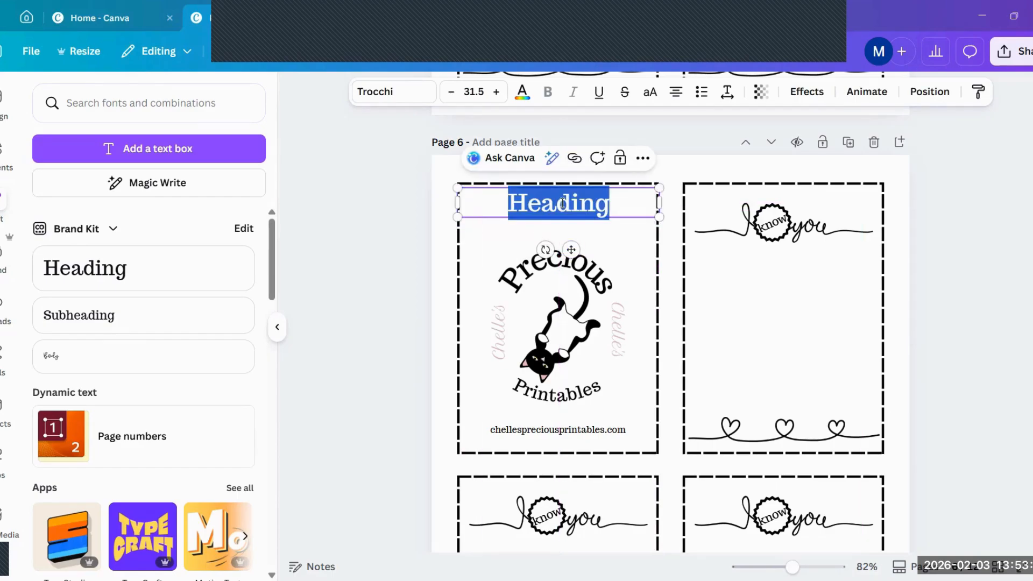
{"action": "type", "text": "Knowl"}
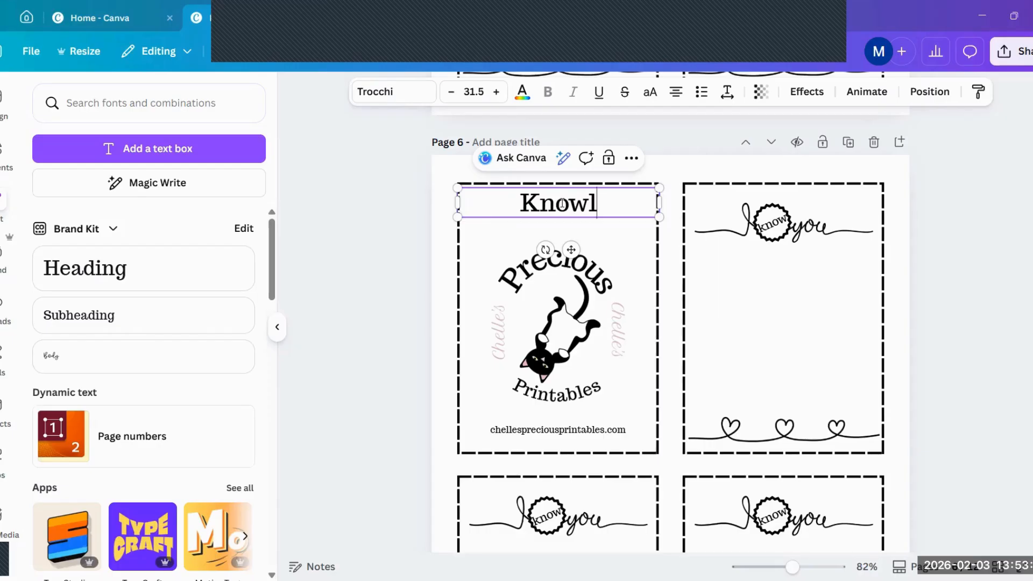
{"action": "type", "text": "edge "}
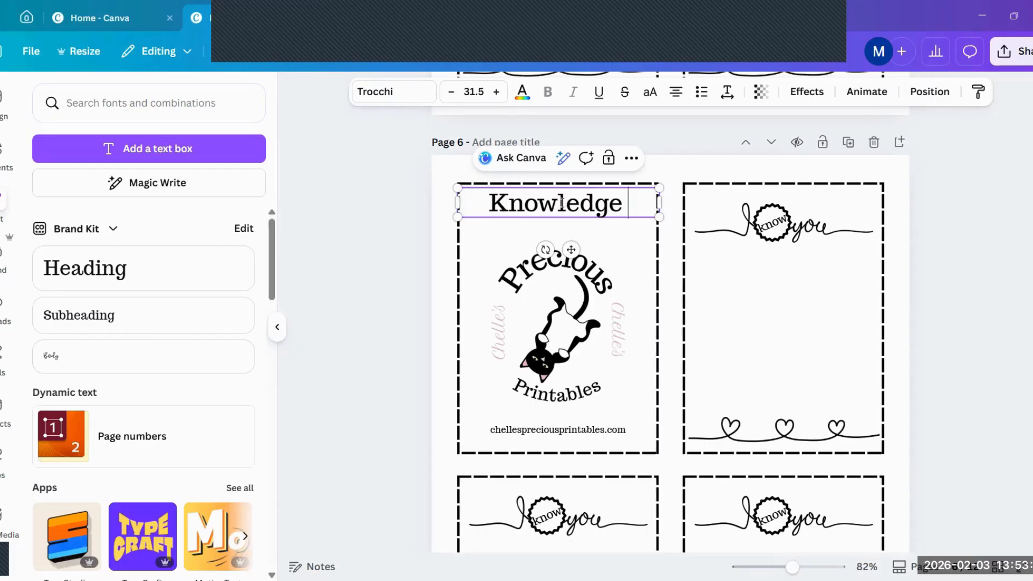
{"action": "type", "text": "Cards for "}
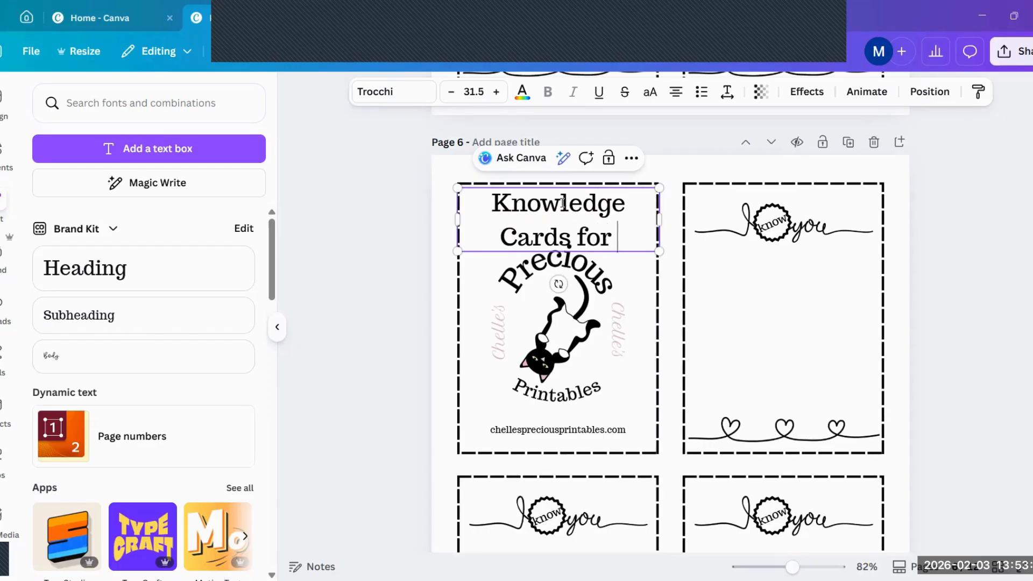
{"action": "type", "text": "Siblings"}
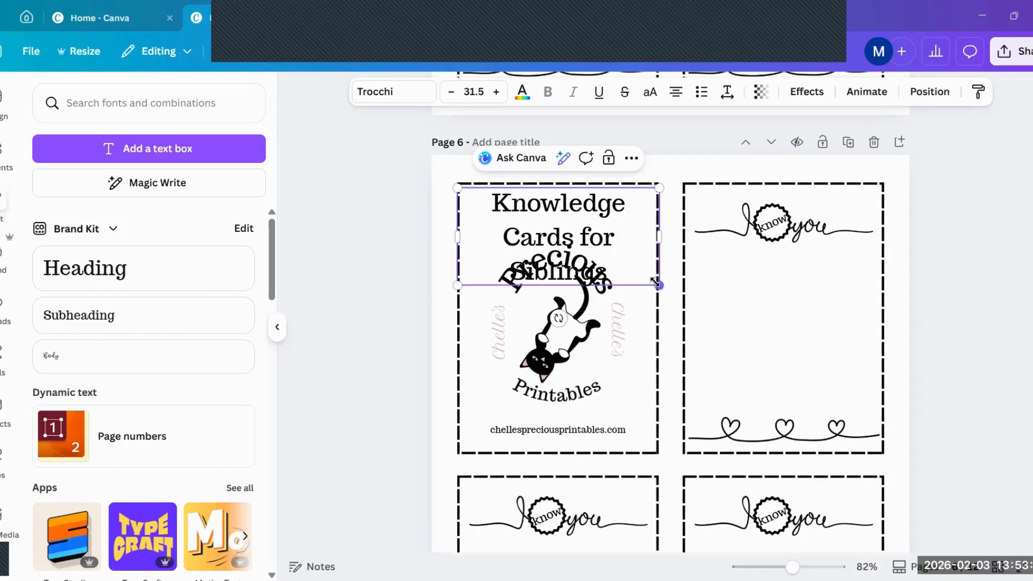
Shrink the "Knowledge Cards for Siblings" heading to about size 17 and position it between the card's upper border and the logo
{"action": "left_click_drag", "start_coordinate": [658, 285], "coordinate": [651, 220]}
{"action": "left_click", "coordinate": [947, 255]}
{"action": "left_click", "coordinate": [590, 211]}
{"action": "left_click_drag", "start_coordinate": [591, 210], "coordinate": [599, 216]}
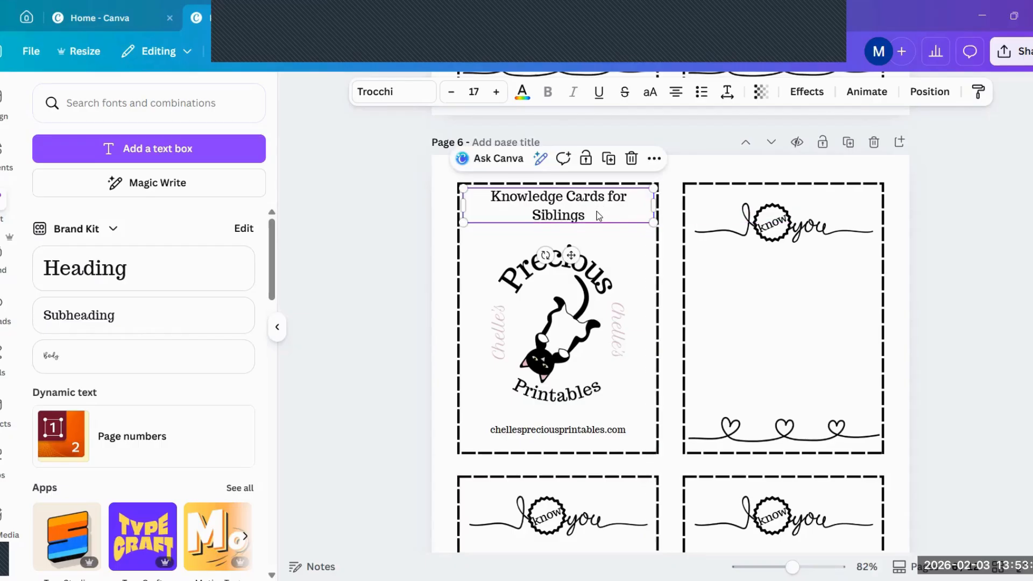
{"action": "left_click", "coordinate": [952, 245]}
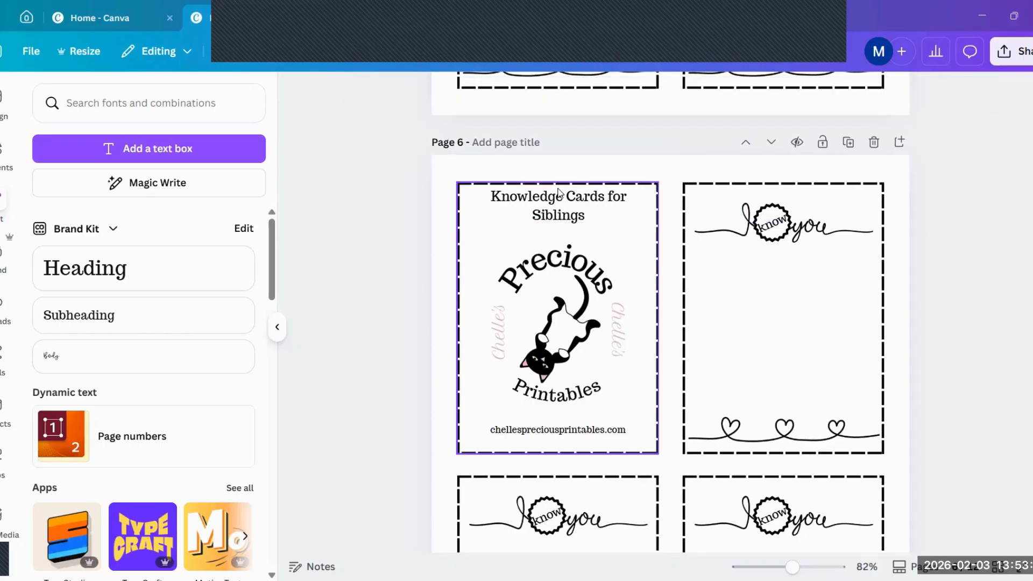
{"action": "left_click_drag", "start_coordinate": [566, 201], "coordinate": [567, 210]}
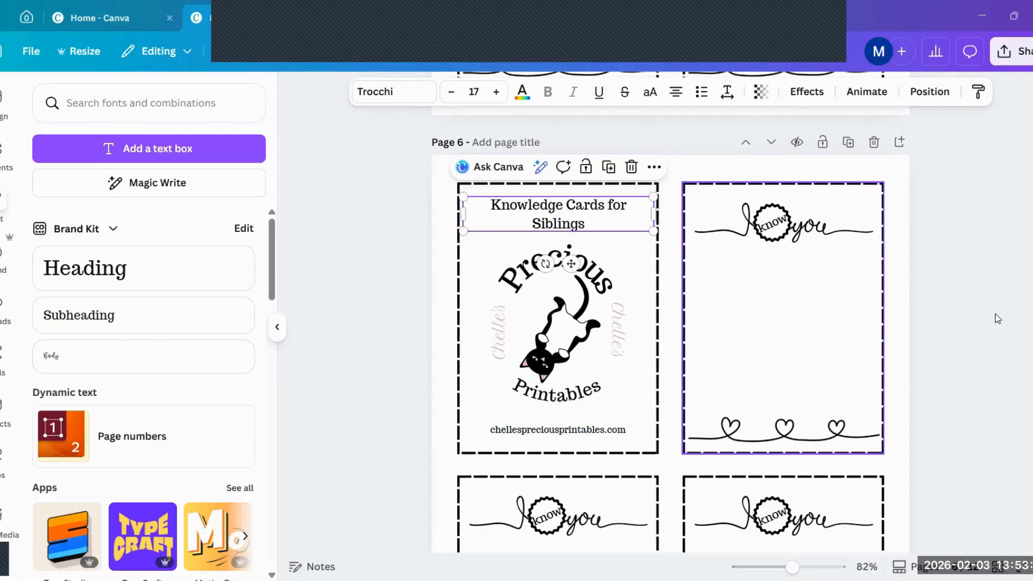
Review the question cards and cover designs on pages 5 to 8
{"action": "scroll", "coordinate": [972, 272], "scroll_direction": "up", "scroll_amount": 7}
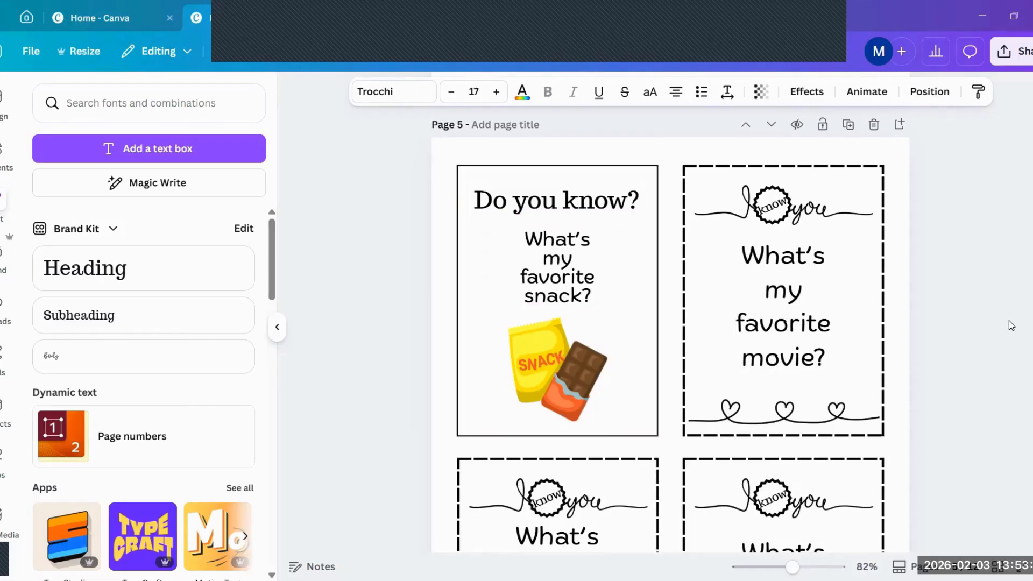
{"action": "scroll", "coordinate": [1006, 320], "scroll_direction": "down", "scroll_amount": 4}
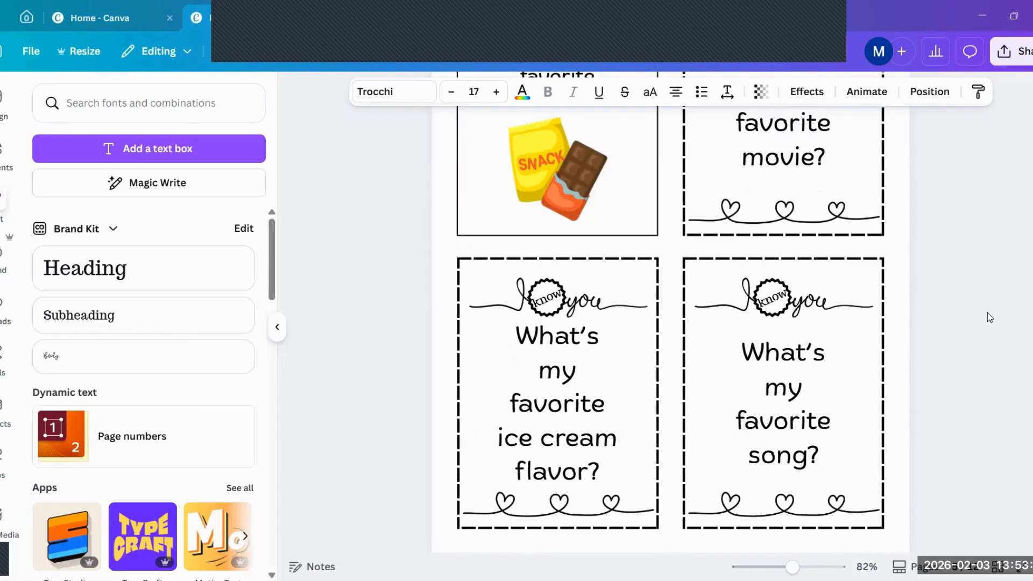
{"action": "scroll", "coordinate": [987, 312], "scroll_direction": "down", "scroll_amount": 10}
{"action": "scroll", "coordinate": [977, 315], "scroll_direction": "down", "scroll_amount": 10}
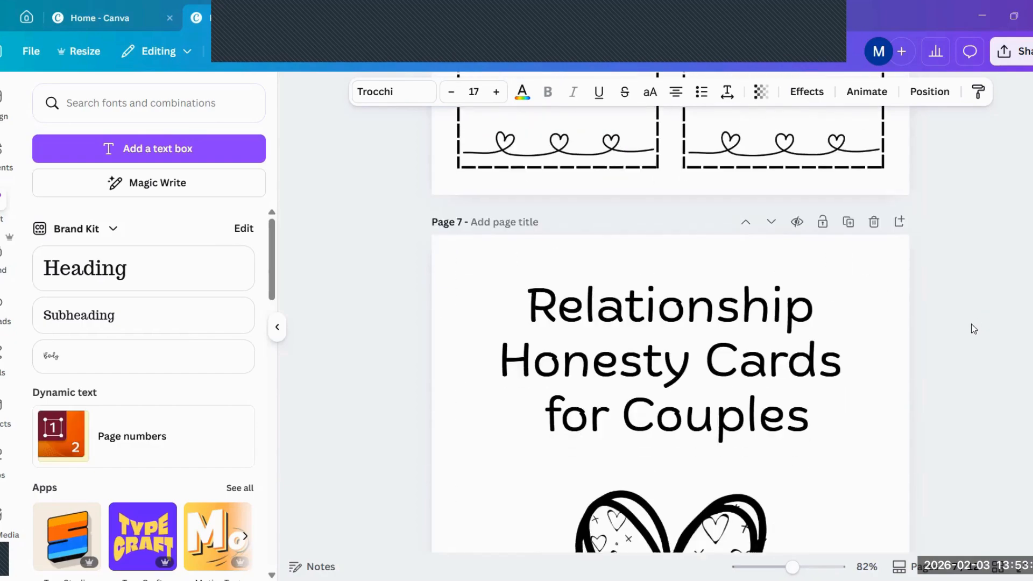
{"action": "scroll", "coordinate": [966, 323], "scroll_direction": "down", "scroll_amount": 4}
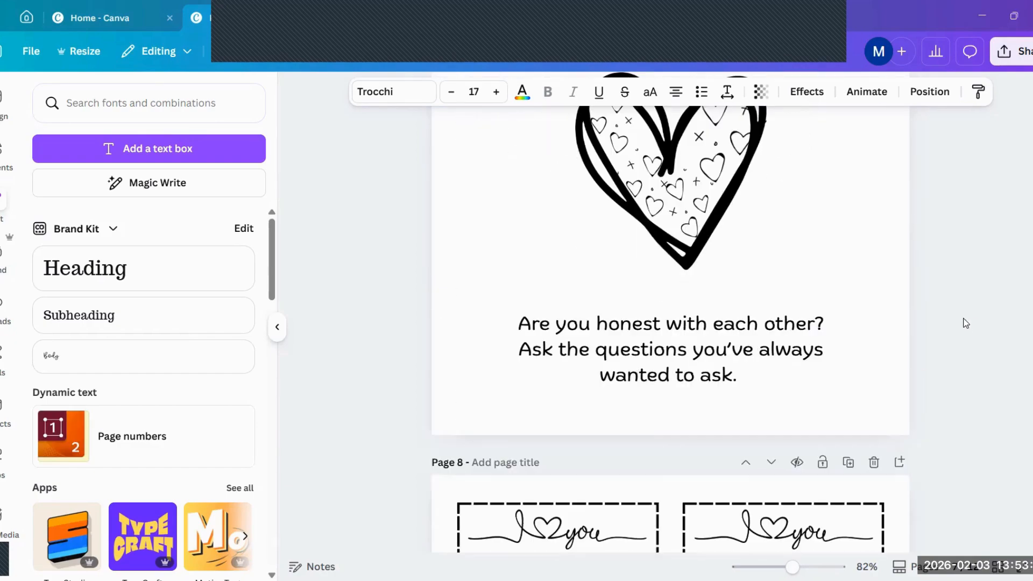
{"action": "scroll", "coordinate": [969, 317], "scroll_direction": "up", "scroll_amount": 4}
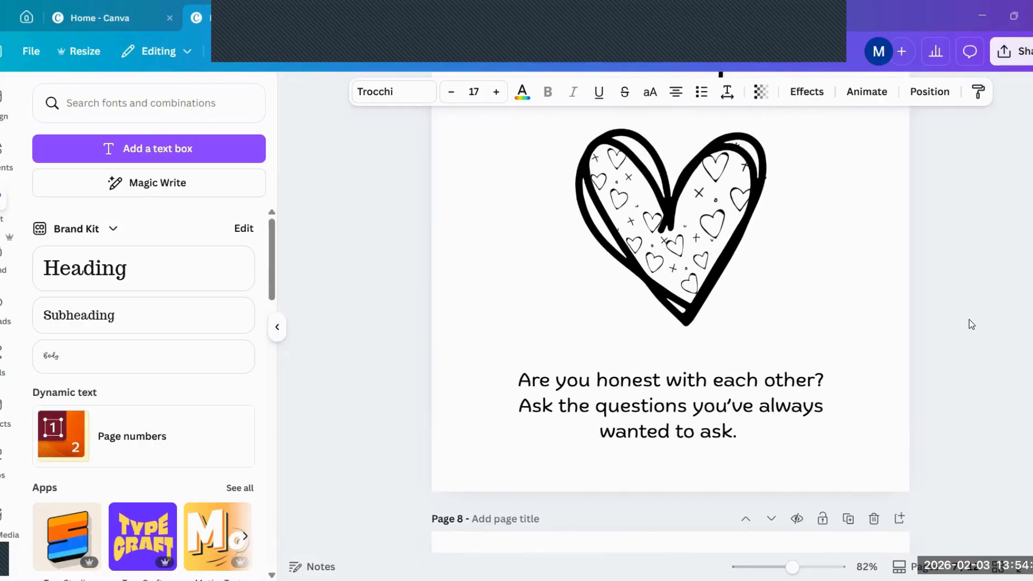
{"action": "scroll", "coordinate": [961, 315], "scroll_direction": "down", "scroll_amount": 9}
{"action": "scroll", "coordinate": [961, 322], "scroll_direction": "down", "scroll_amount": 1}
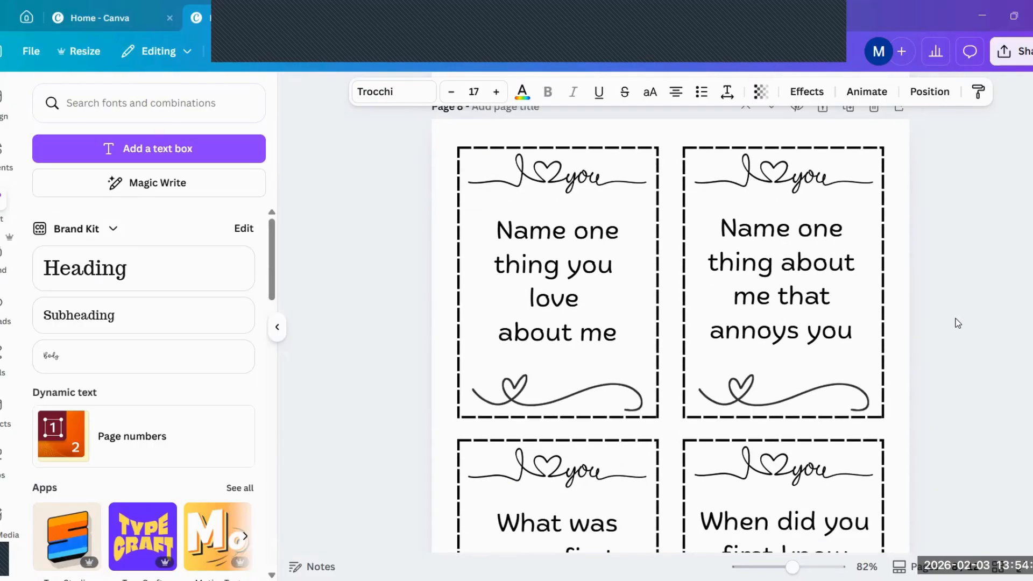
{"action": "scroll", "coordinate": [957, 323], "scroll_direction": "down", "scroll_amount": 4}
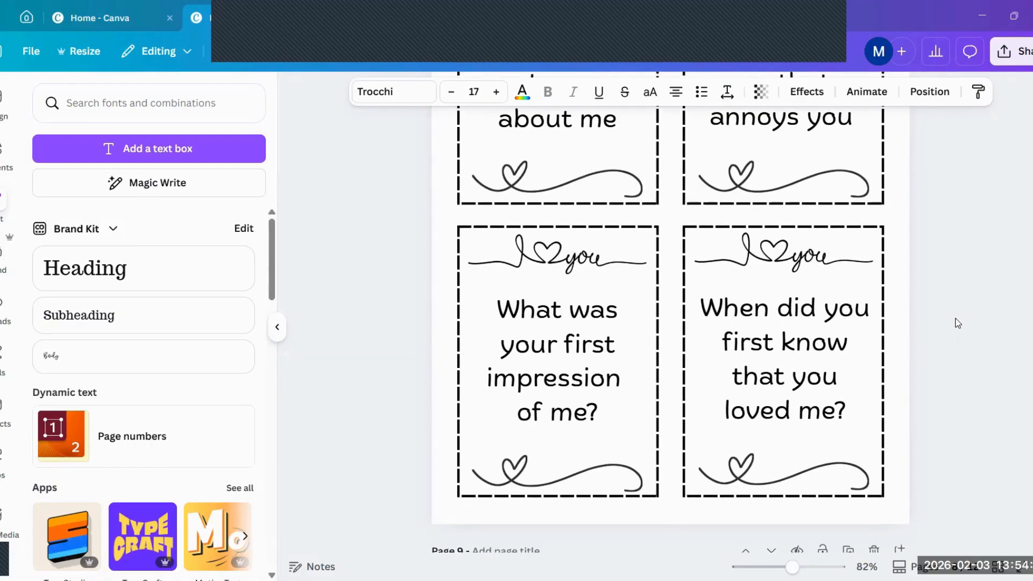
{"action": "scroll", "coordinate": [958, 322], "scroll_direction": "up", "scroll_amount": 1}
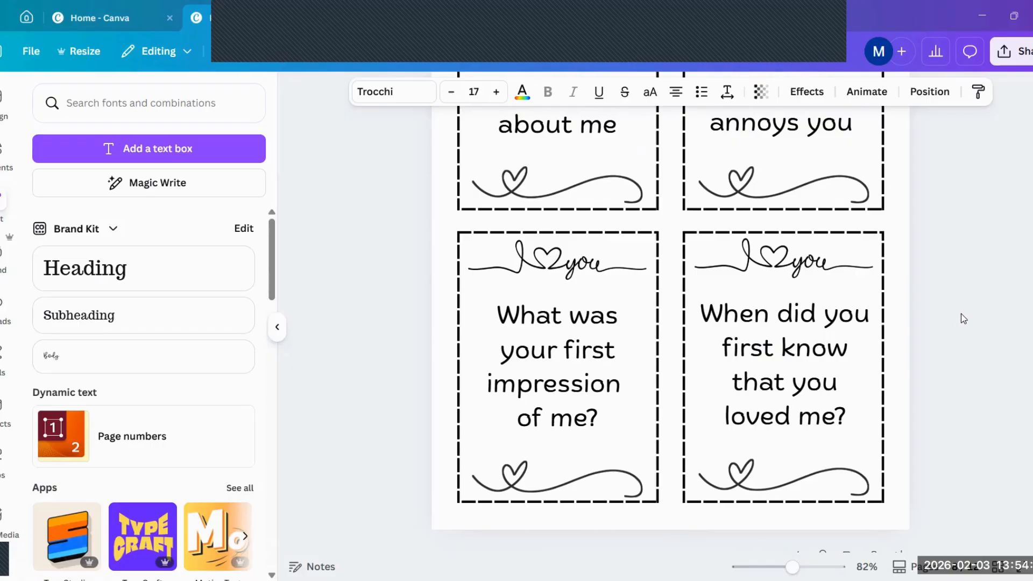
Examine the "Relationship Honesty Cards for Couples" cover on page 7 and the cards after it at 43% zoom
{"action": "scroll", "coordinate": [961, 319], "scroll_direction": "up", "scroll_amount": 12}
{"action": "scroll", "coordinate": [961, 312], "scroll_direction": "up", "scroll_amount": 5}
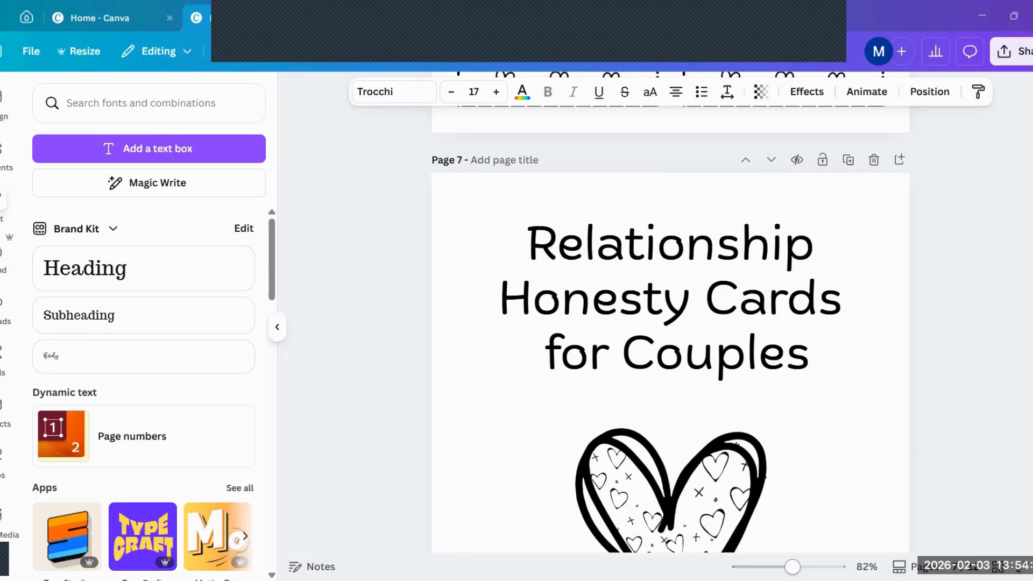
{"action": "left_click_drag", "start_coordinate": [793, 566], "coordinate": [775, 567]}
{"action": "scroll", "coordinate": [961, 339], "scroll_direction": "up", "scroll_amount": 4}
{"action": "scroll", "coordinate": [955, 341], "scroll_direction": "down", "scroll_amount": 3}
{"action": "scroll", "coordinate": [948, 342], "scroll_direction": "down", "scroll_amount": 3}
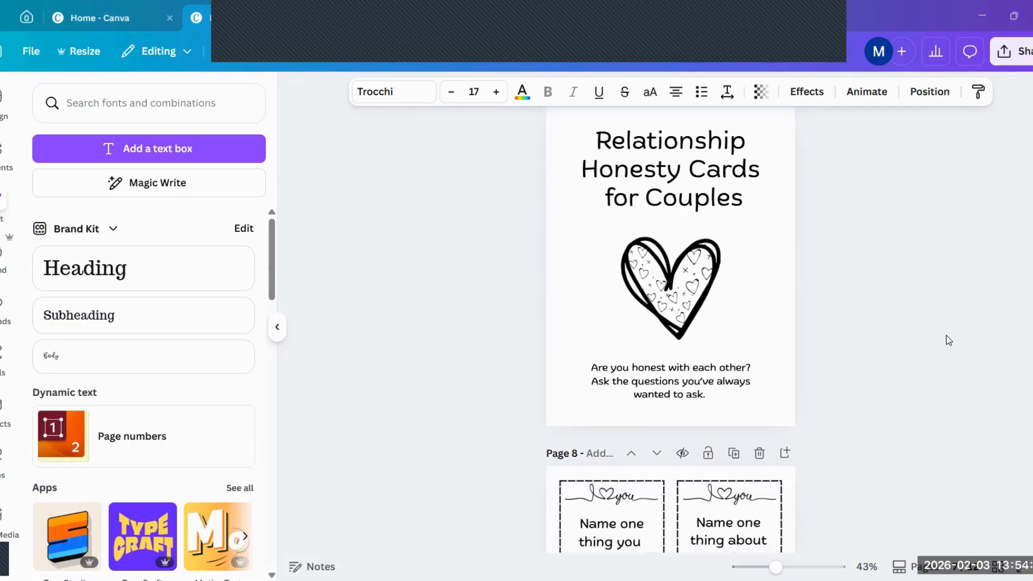
{"action": "scroll", "coordinate": [948, 338], "scroll_direction": "down", "scroll_amount": 1}
{"action": "scroll", "coordinate": [948, 337], "scroll_direction": "down", "scroll_amount": 1}
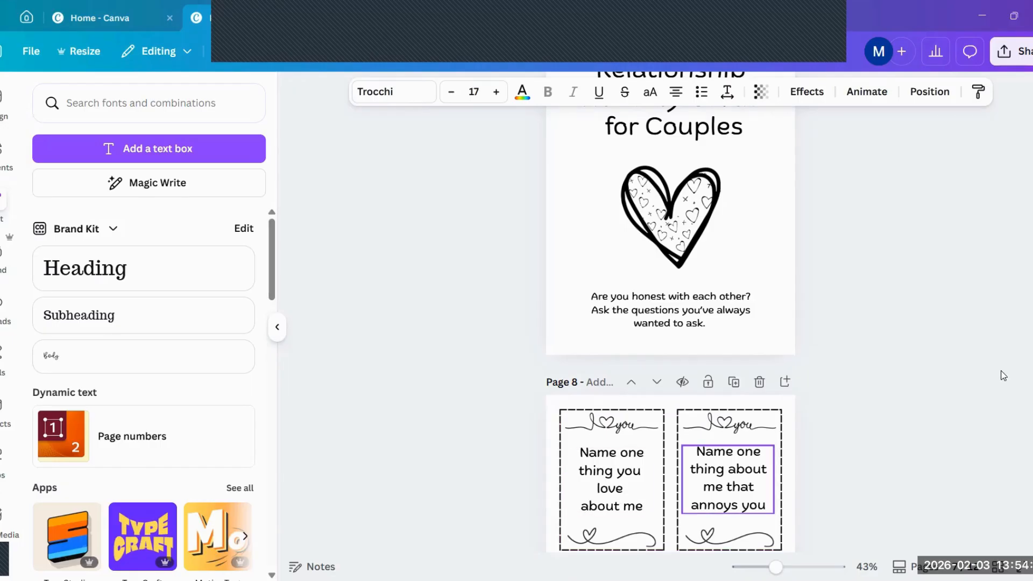
{"action": "scroll", "coordinate": [1002, 375], "scroll_direction": "up", "scroll_amount": 2}
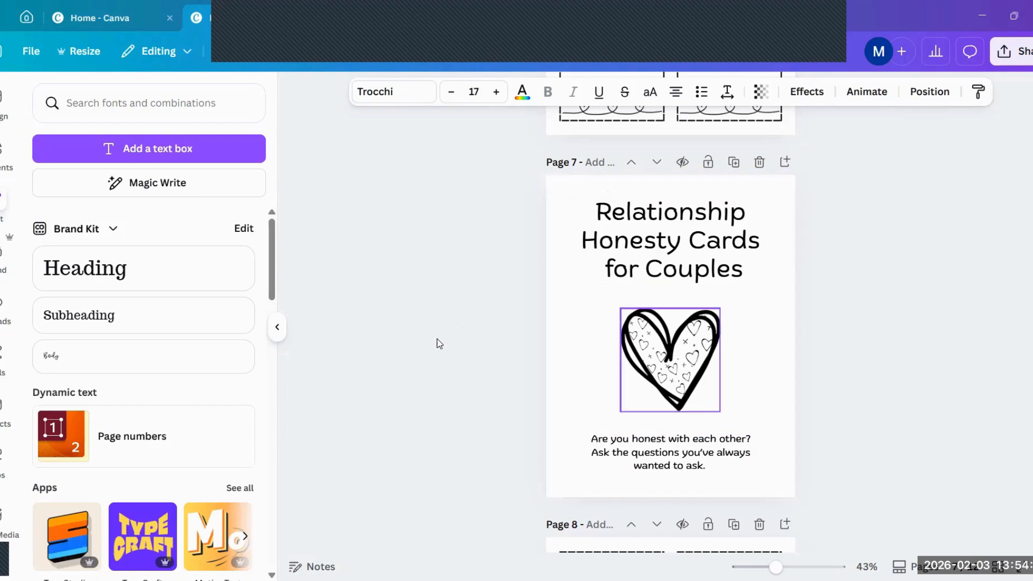
{"action": "left_click", "coordinate": [671, 248]}
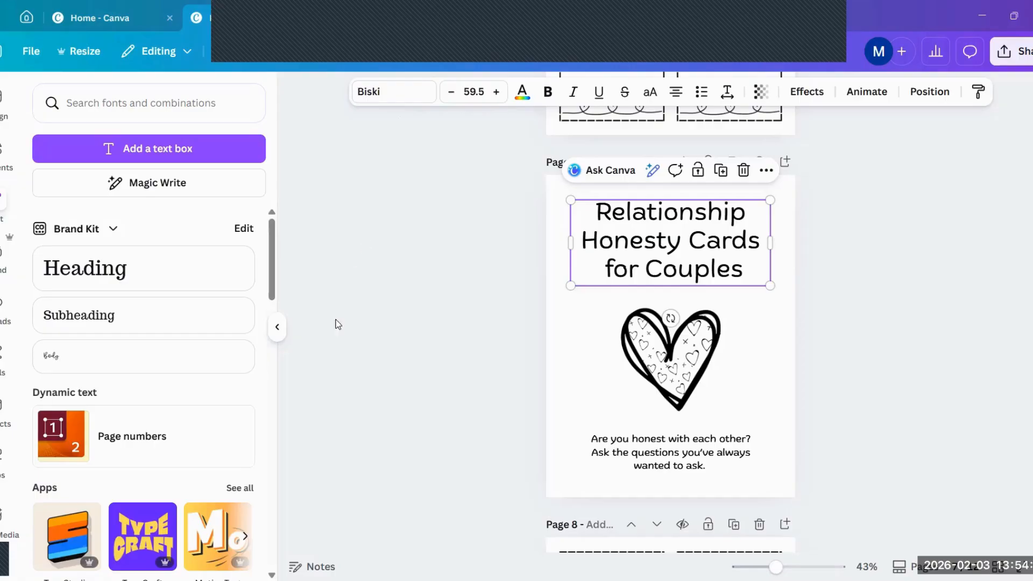
{"action": "left_click", "coordinate": [368, 366]}
Search the design elements for "honesty" and show all matching photos
{"action": "left_click", "coordinate": [3, 151]}
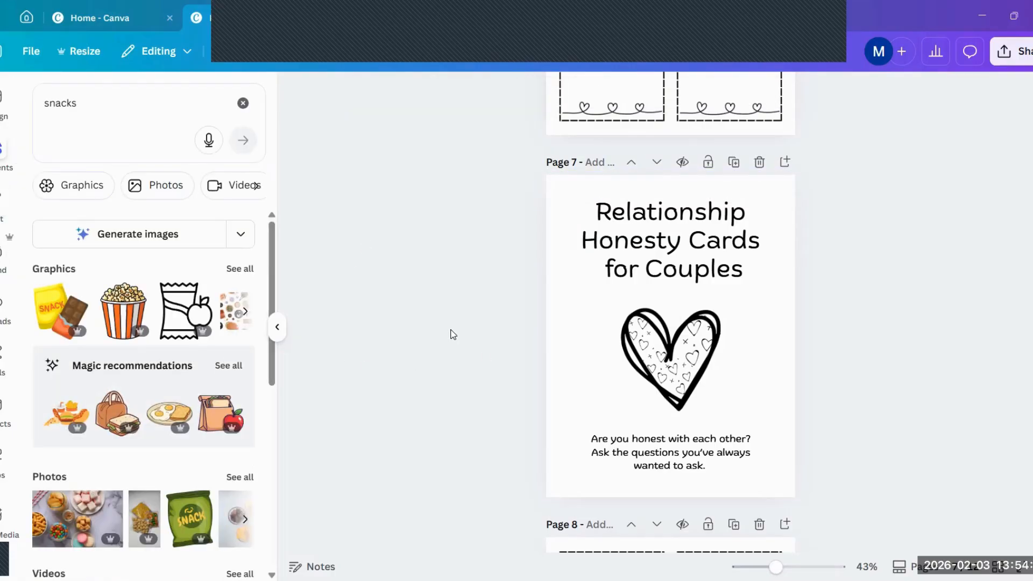
{"action": "left_click", "coordinate": [102, 104]}
{"action": "type", "text": "honesty"}
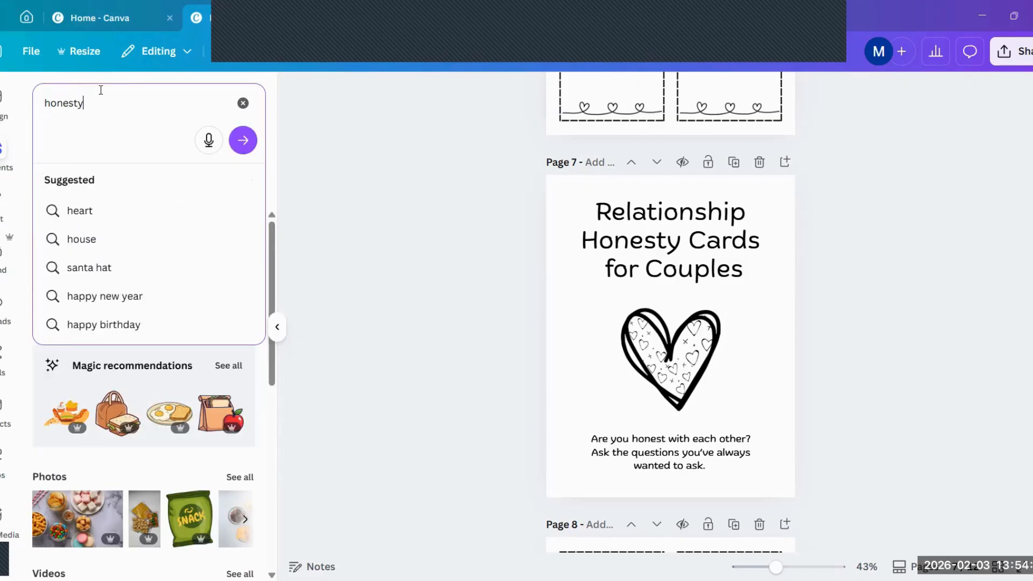
{"action": "key", "text": "Return"}
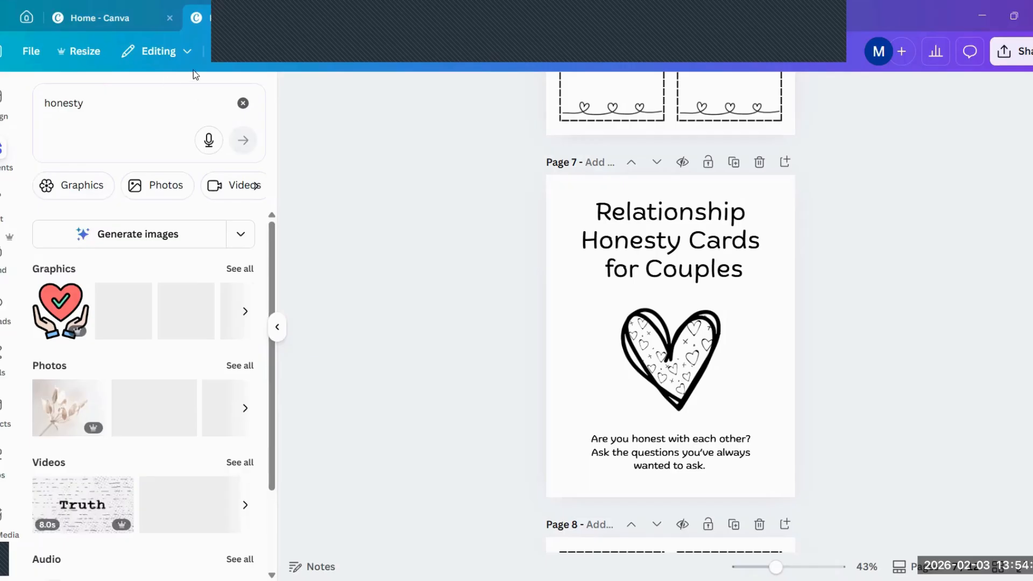
{"action": "left_click", "coordinate": [237, 366]}
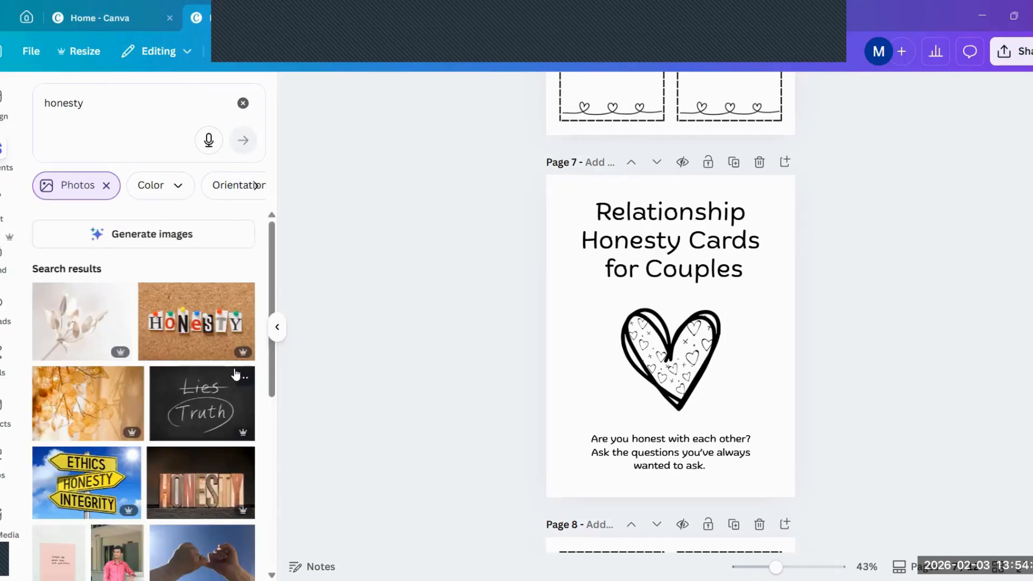
Browse the "honesty" photo results for a background suited to the couples cards cover
{"action": "scroll", "coordinate": [279, 331], "scroll_direction": "down", "scroll_amount": 3}
{"action": "scroll", "coordinate": [279, 334], "scroll_direction": "down", "scroll_amount": 1}
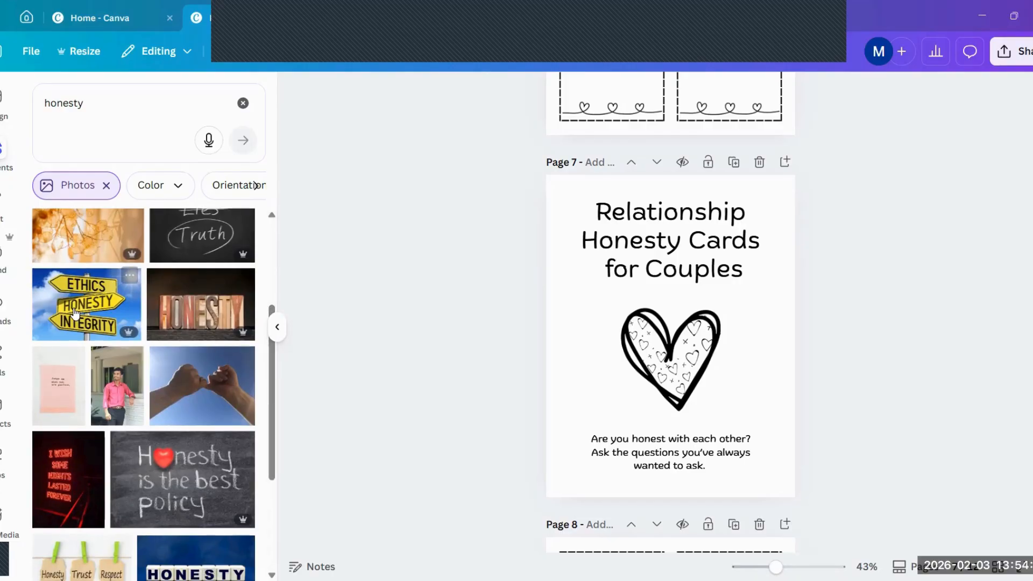
{"action": "scroll", "coordinate": [274, 399], "scroll_direction": "down", "scroll_amount": 1}
{"action": "scroll", "coordinate": [275, 398], "scroll_direction": "down", "scroll_amount": 2}
{"action": "scroll", "coordinate": [275, 425], "scroll_direction": "down", "scroll_amount": 4}
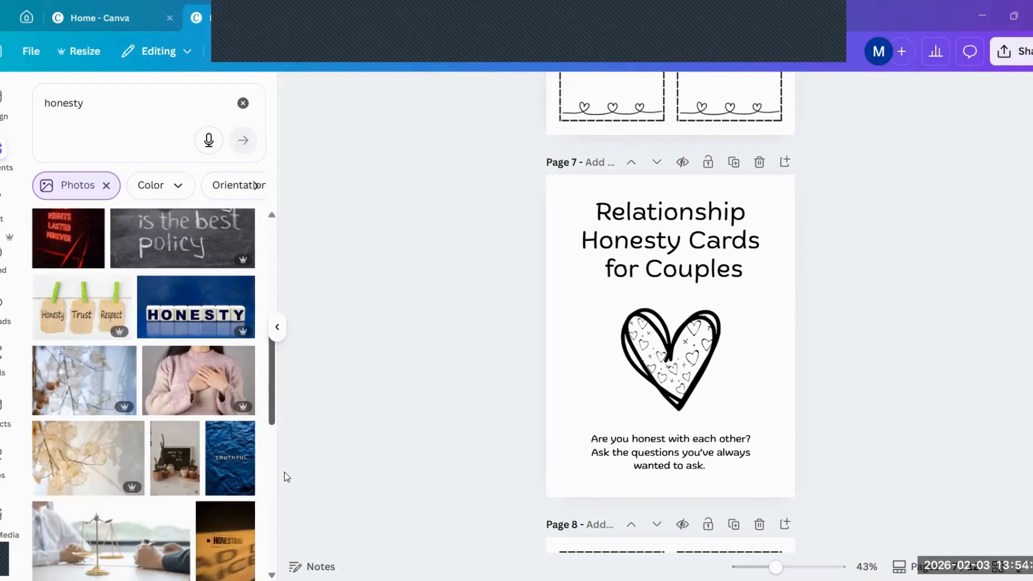
{"action": "scroll", "coordinate": [284, 478], "scroll_direction": "down", "scroll_amount": 1}
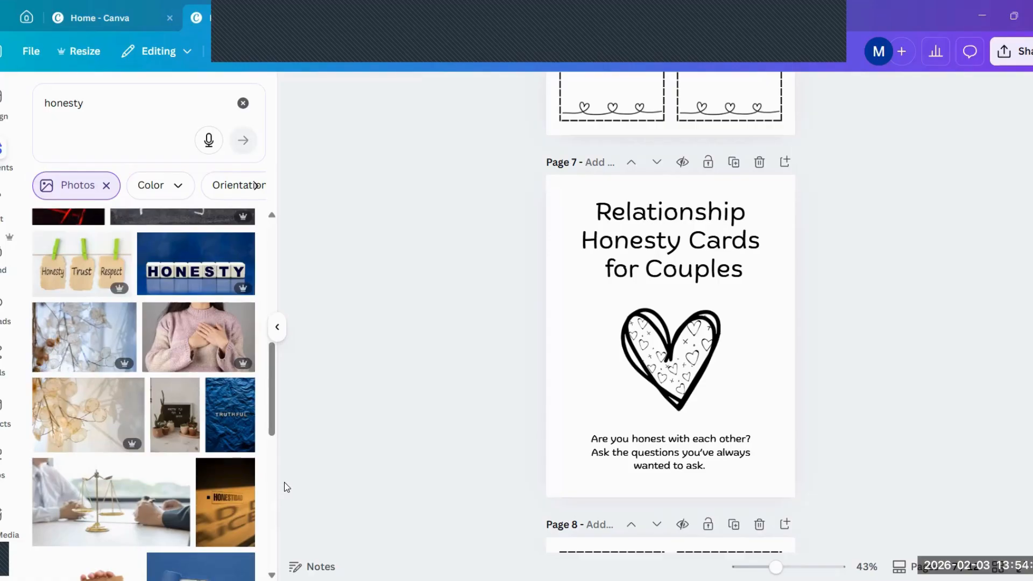
{"action": "left_click_drag", "start_coordinate": [276, 402], "coordinate": [275, 479]}
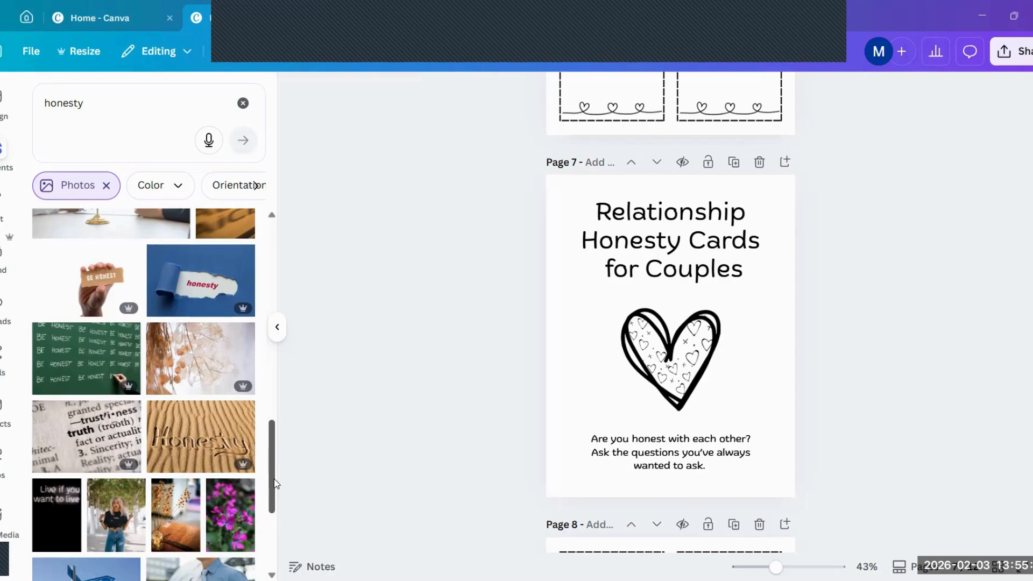
{"action": "scroll", "coordinate": [270, 474], "scroll_direction": "down", "scroll_amount": 2}
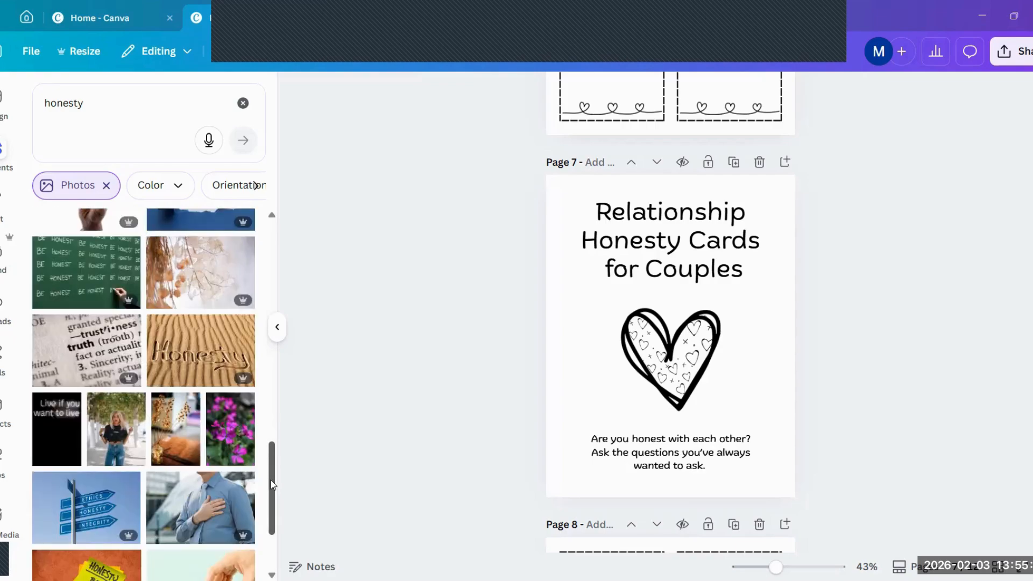
{"action": "scroll", "coordinate": [271, 490], "scroll_direction": "down", "scroll_amount": 2}
{"action": "scroll", "coordinate": [275, 511], "scroll_direction": "down", "scroll_amount": 2}
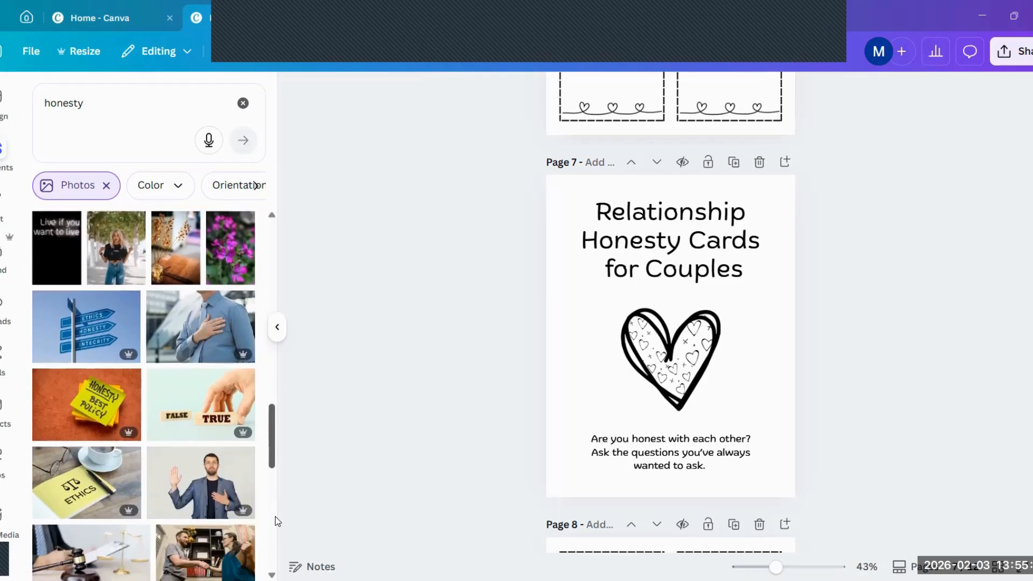
{"action": "scroll", "coordinate": [279, 536], "scroll_direction": "down", "scroll_amount": 3}
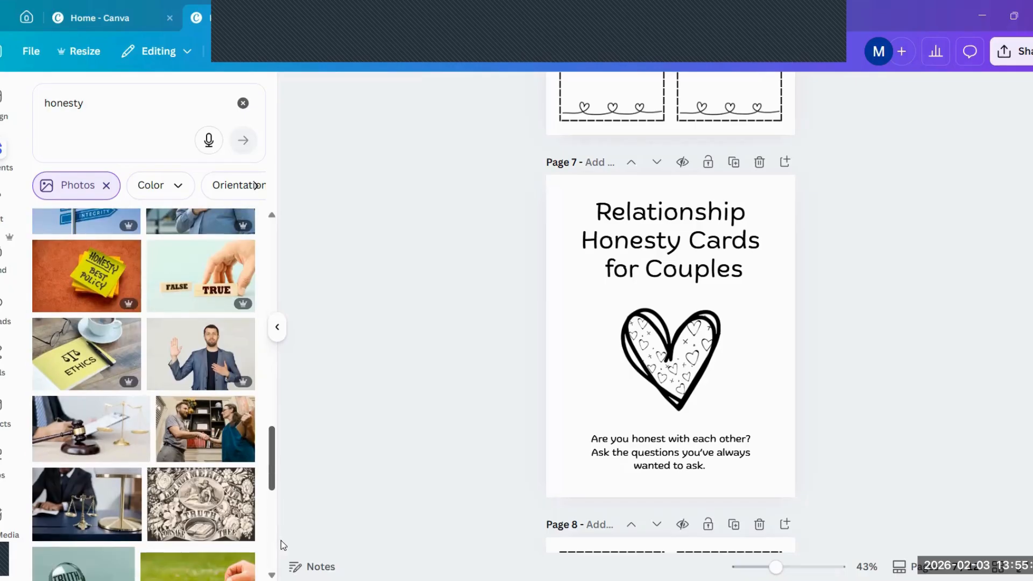
{"action": "scroll", "coordinate": [283, 550], "scroll_direction": "down", "scroll_amount": 1}
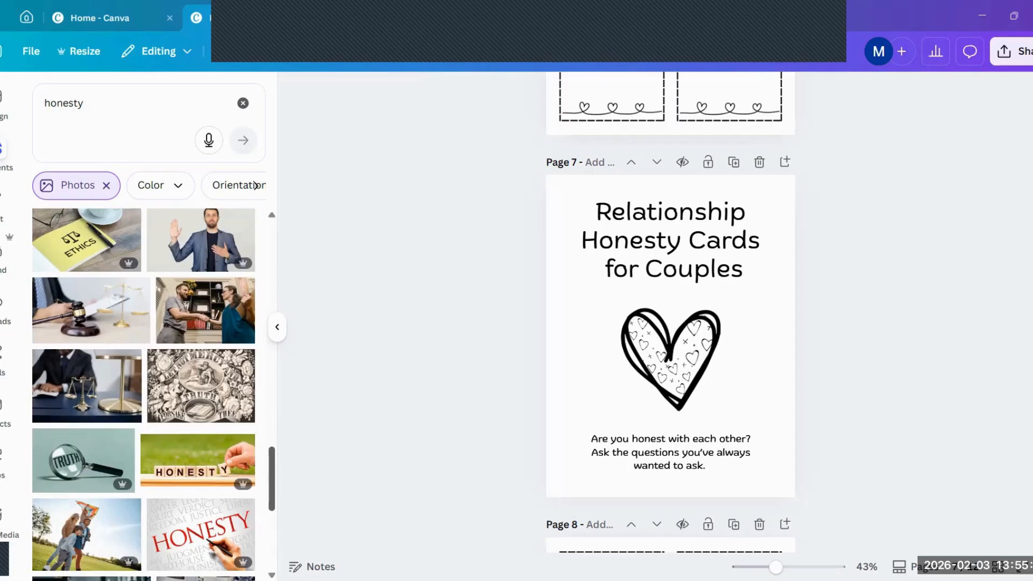
{"action": "scroll", "coordinate": [279, 483], "scroll_direction": "up", "scroll_amount": 5}
{"action": "scroll", "coordinate": [279, 483], "scroll_direction": "up", "scroll_amount": 1}
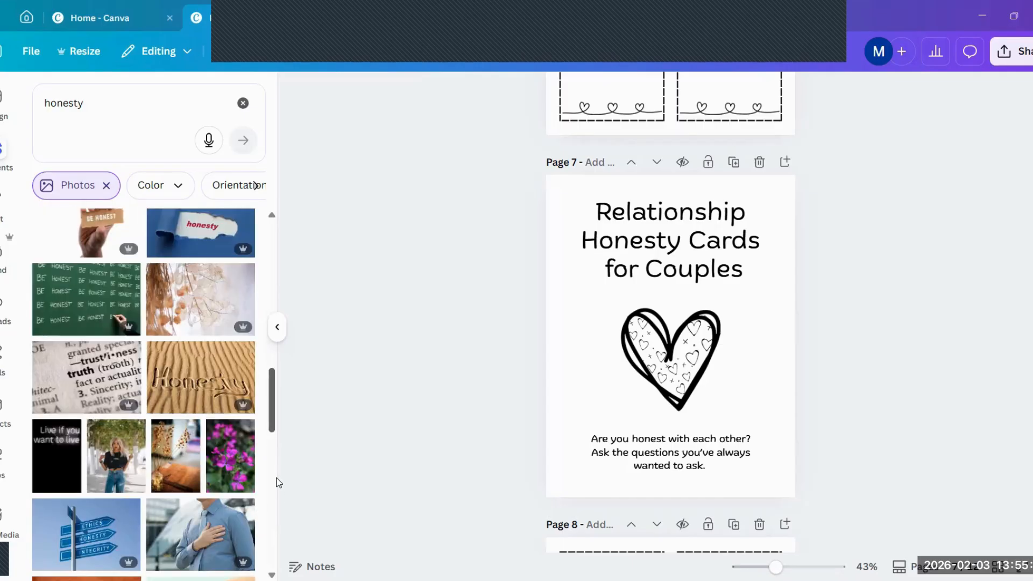
{"action": "scroll", "coordinate": [278, 457], "scroll_direction": "up", "scroll_amount": 5}
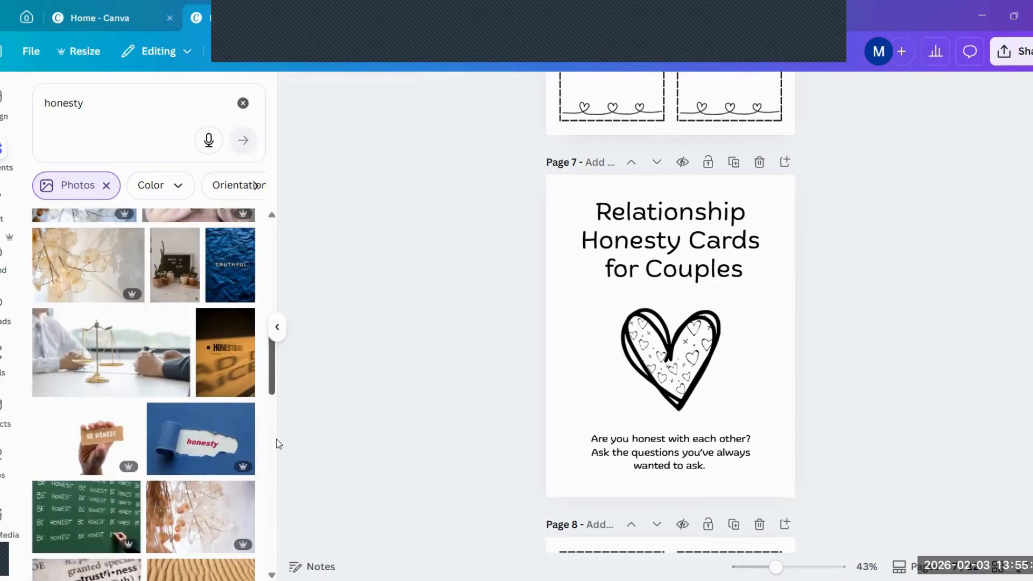
{"action": "scroll", "coordinate": [278, 431], "scroll_direction": "down", "scroll_amount": 1}
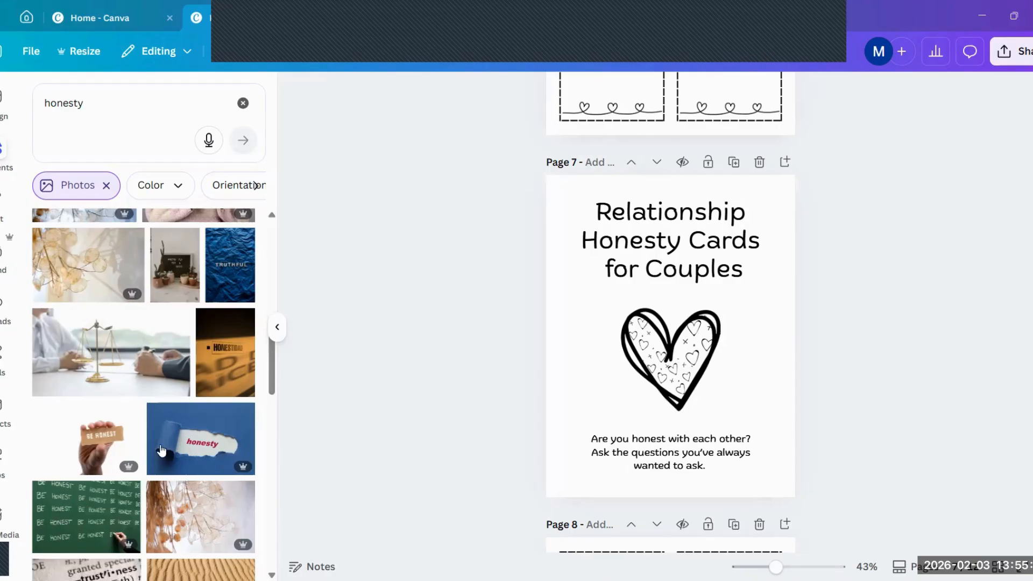
{"action": "left_click_drag", "start_coordinate": [274, 386], "coordinate": [276, 360]}
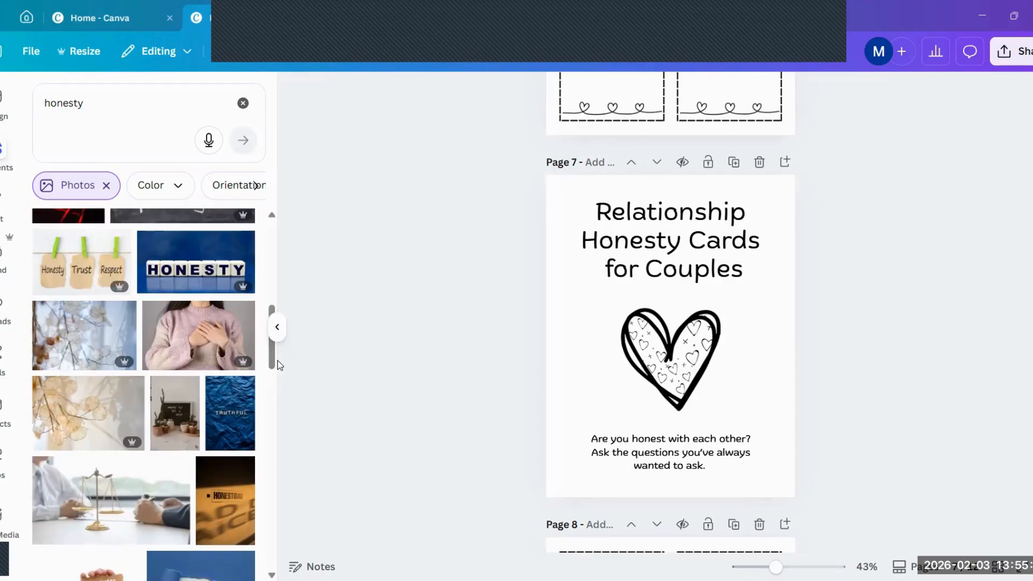
Add the photo of pale seed pods on branches against blue to the page 7 cover and set it as the background
{"action": "left_click", "coordinate": [56, 338]}
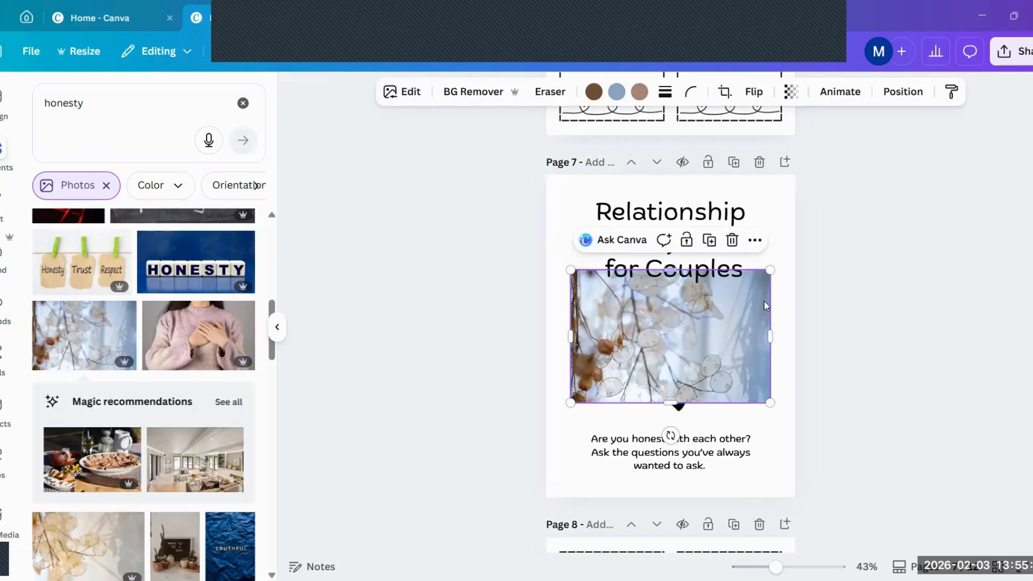
{"action": "right_click", "coordinate": [737, 280]}
{"action": "mouse_move", "coordinate": [750, 330]}
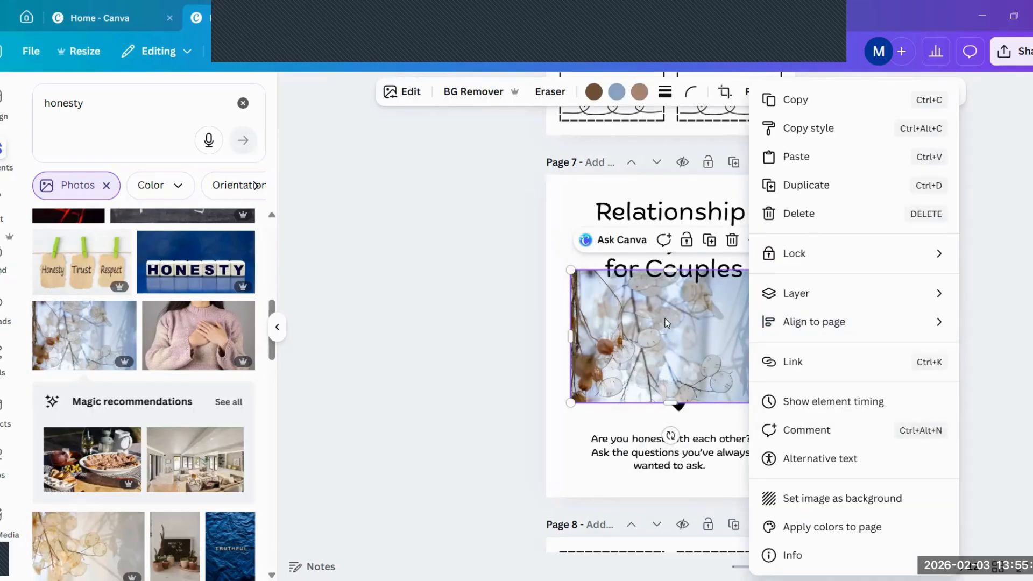
{"action": "left_click", "coordinate": [861, 501]}
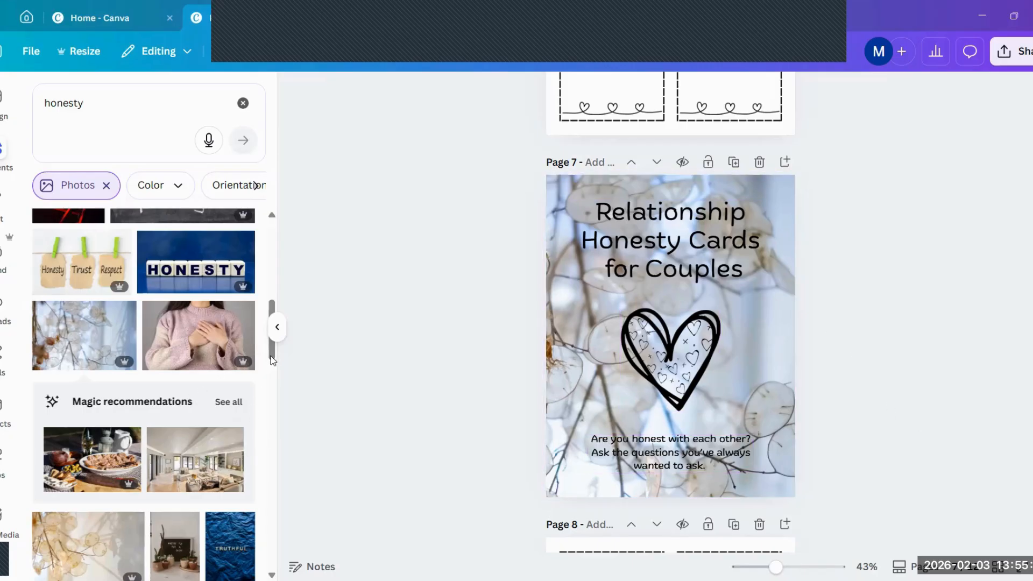
Duplicate the page 7 cover and delete the background photo from the copy on page 8
{"action": "scroll", "coordinate": [270, 353], "scroll_direction": "down", "scroll_amount": 3}
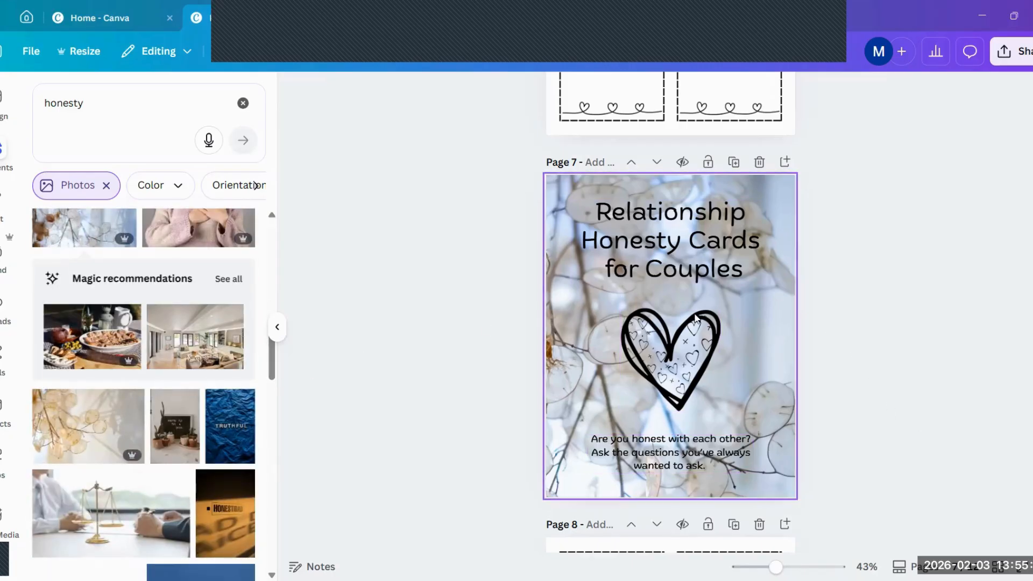
{"action": "left_click", "coordinate": [774, 321]}
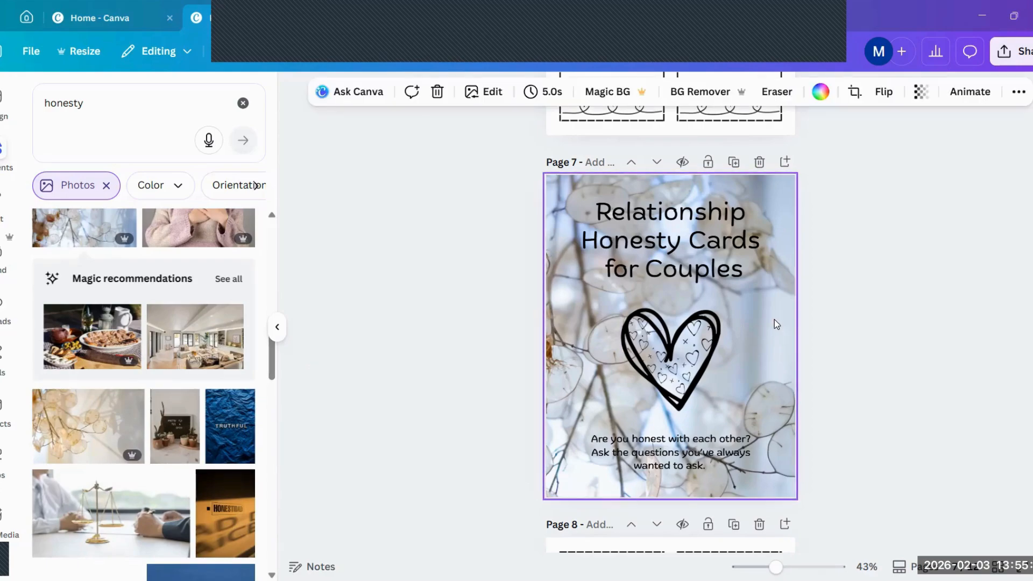
{"action": "left_click", "coordinate": [735, 162]}
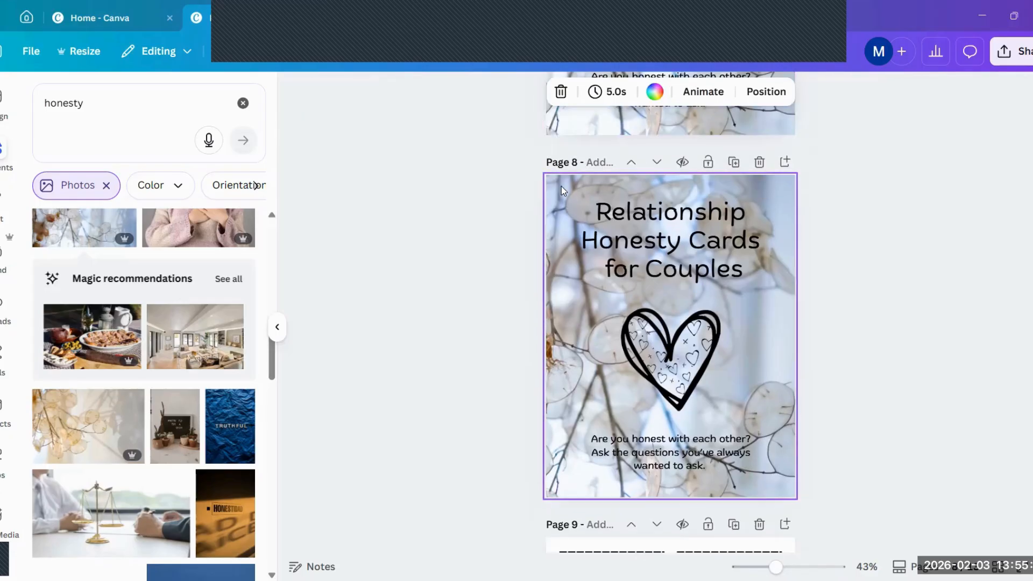
{"action": "left_click", "coordinate": [561, 186]}
{"action": "key", "text": "Delete"}
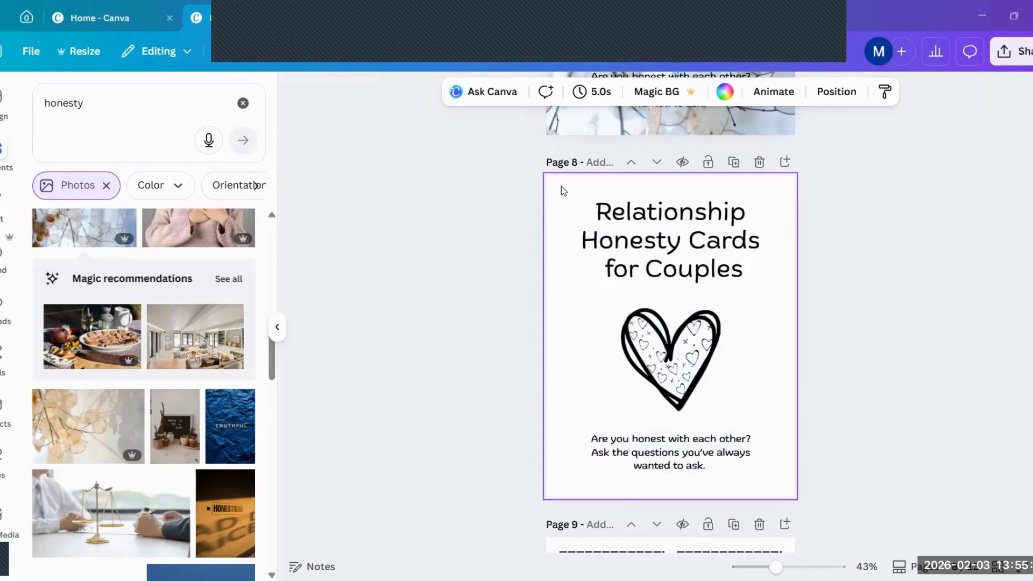
Add the crumpled blue paper photo reading "TRUTHFUL" to page 8 and set it as the background
{"action": "left_click", "coordinate": [243, 400]}
{"action": "left_click", "coordinate": [232, 441]}
{"action": "left_click", "coordinate": [231, 441]}
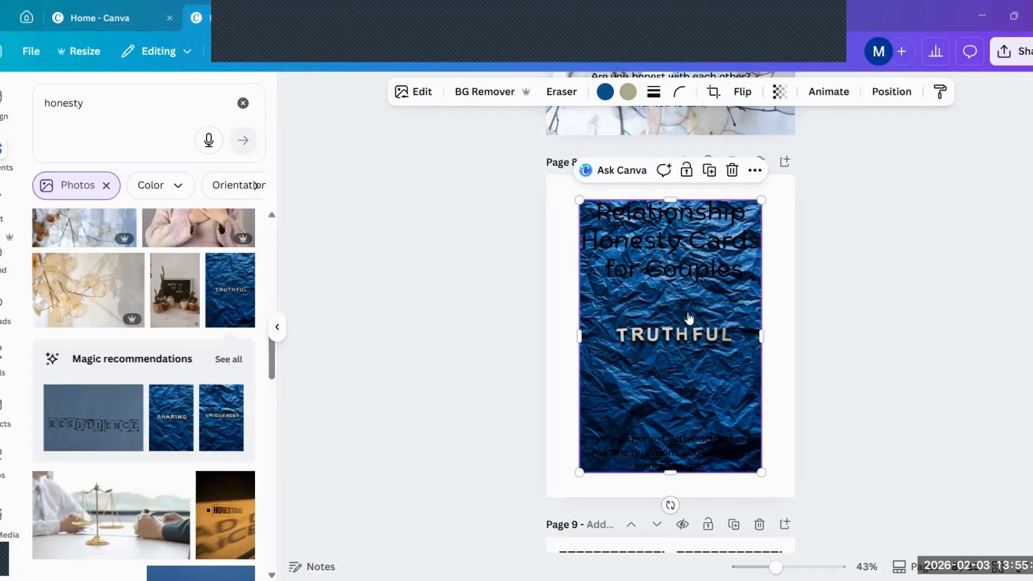
{"action": "right_click", "coordinate": [686, 315]}
{"action": "left_click", "coordinate": [802, 504]}
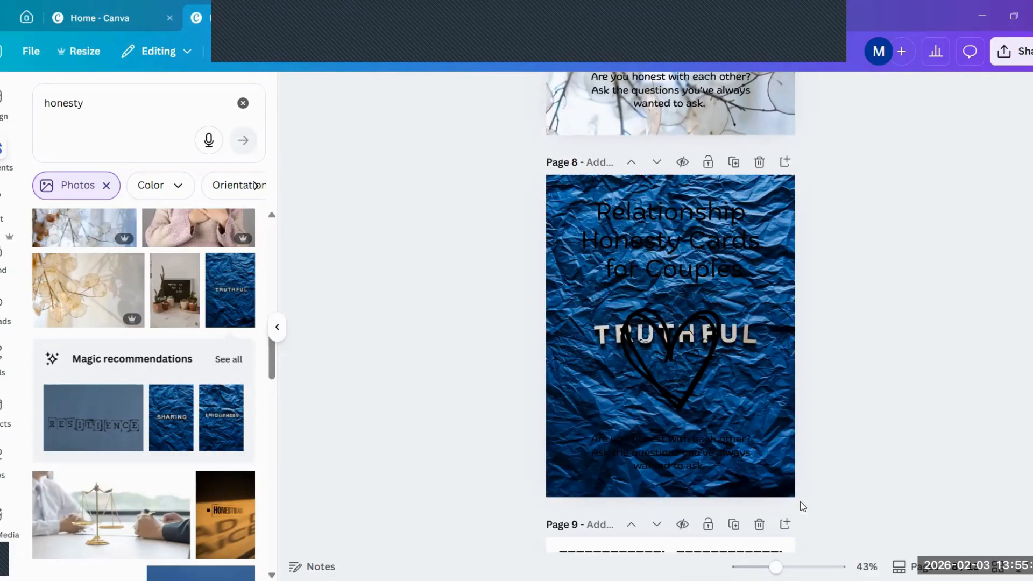
Change the page 8 title "Relationship Honesty Cards for Couples" to the pale cream document color
{"action": "left_click", "coordinate": [693, 223]}
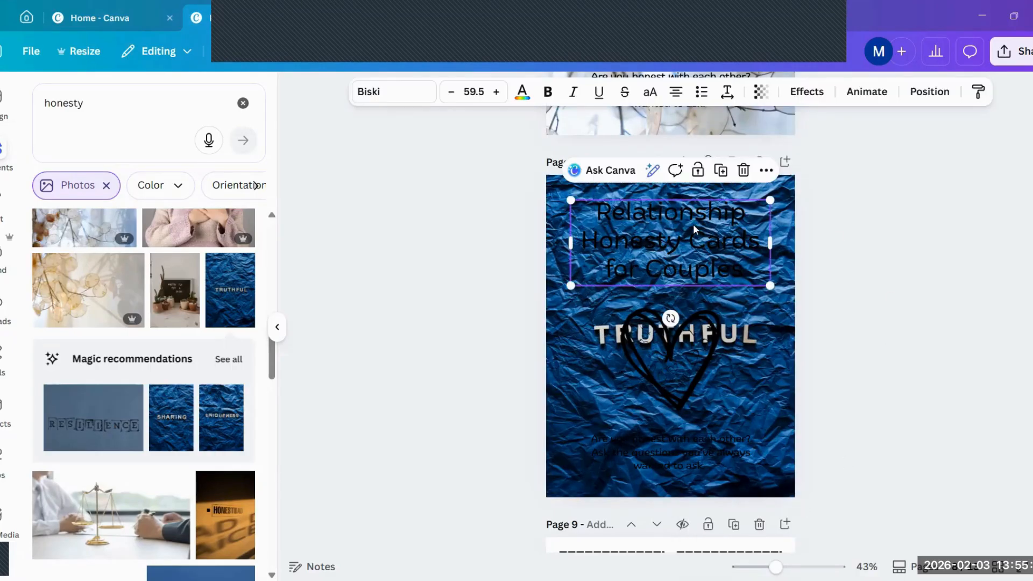
{"action": "left_click", "coordinate": [522, 91]}
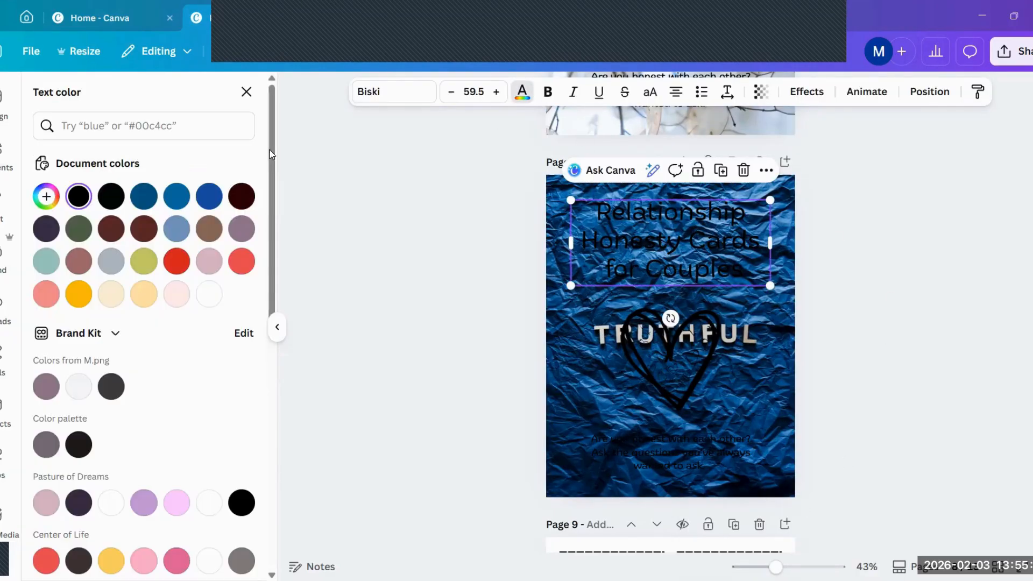
{"action": "left_click", "coordinate": [110, 299]}
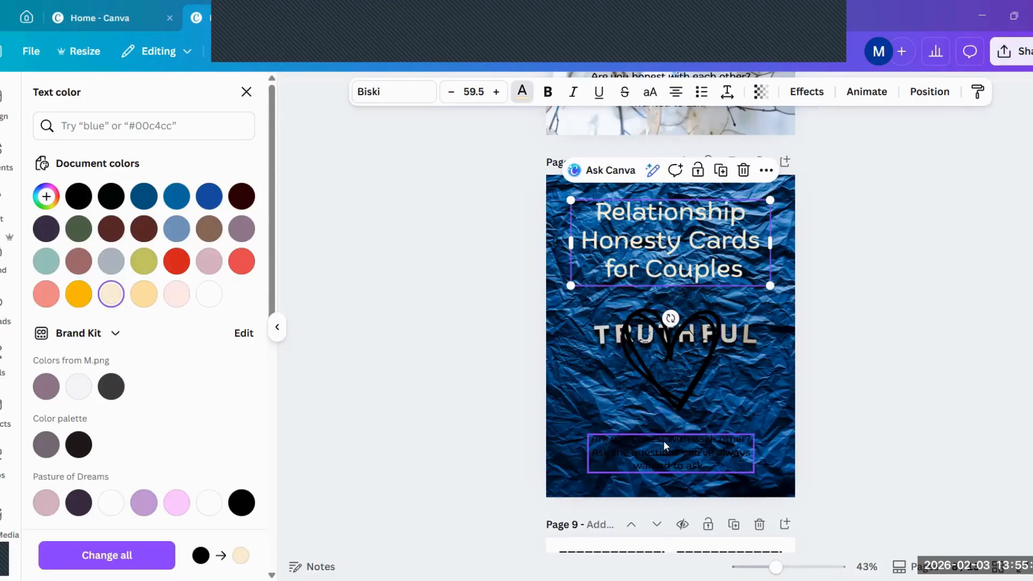
Change the "Are you honest with each other?" text on page 8 to light orange (#ffe1a5)
{"action": "left_click", "coordinate": [671, 378]}
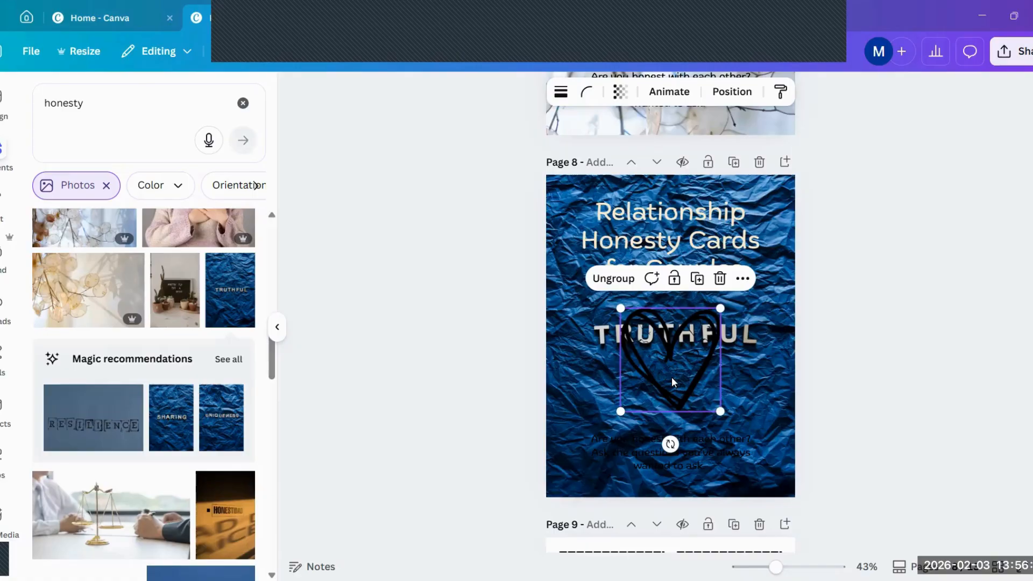
{"action": "left_click", "coordinate": [655, 460]}
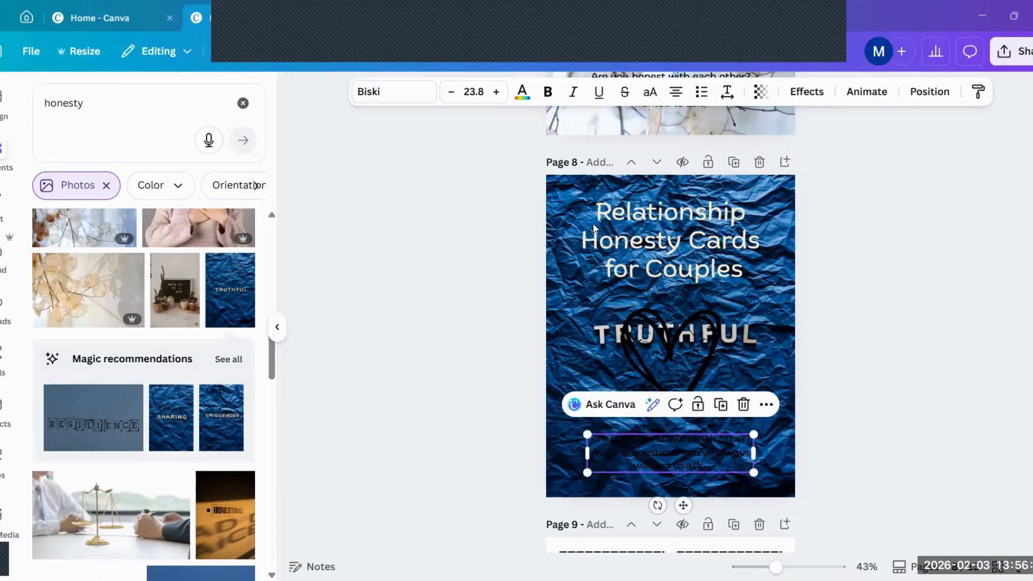
{"action": "left_click", "coordinate": [522, 92]}
{"action": "left_click", "coordinate": [144, 301]}
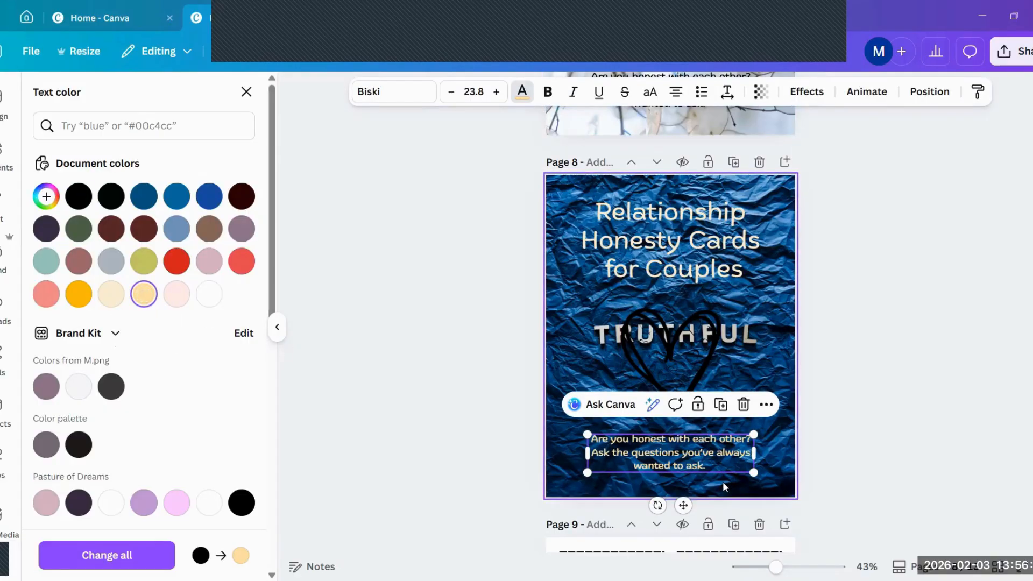
{"action": "key", "text": "Escape"}
Recolor the small-hearts pattern in the lower right of page 8's large heart to light orange (#ffe1a5)
{"action": "left_click", "coordinate": [666, 378]}
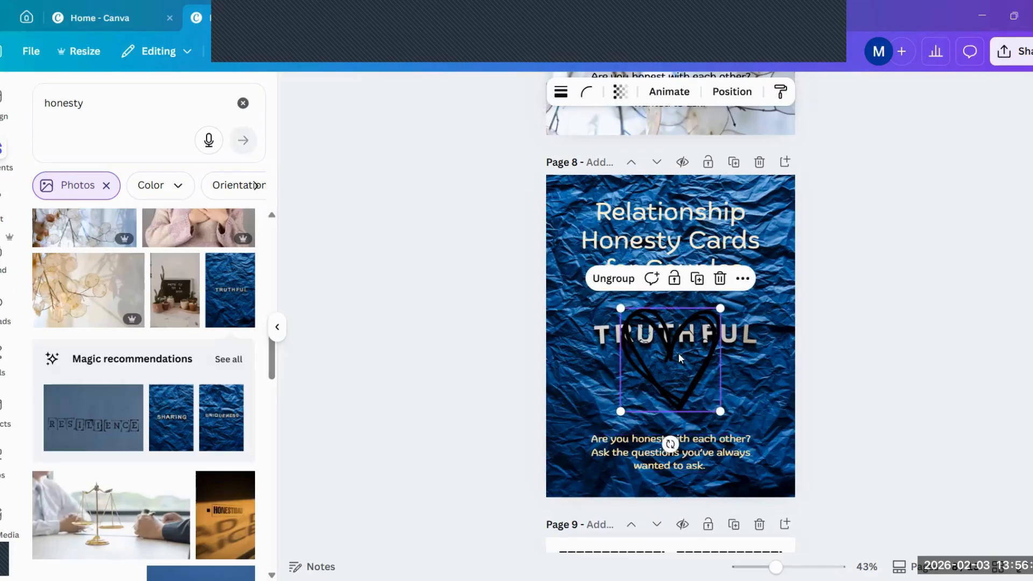
{"action": "left_click", "coordinate": [691, 379]}
{"action": "left_click", "coordinate": [543, 93]}
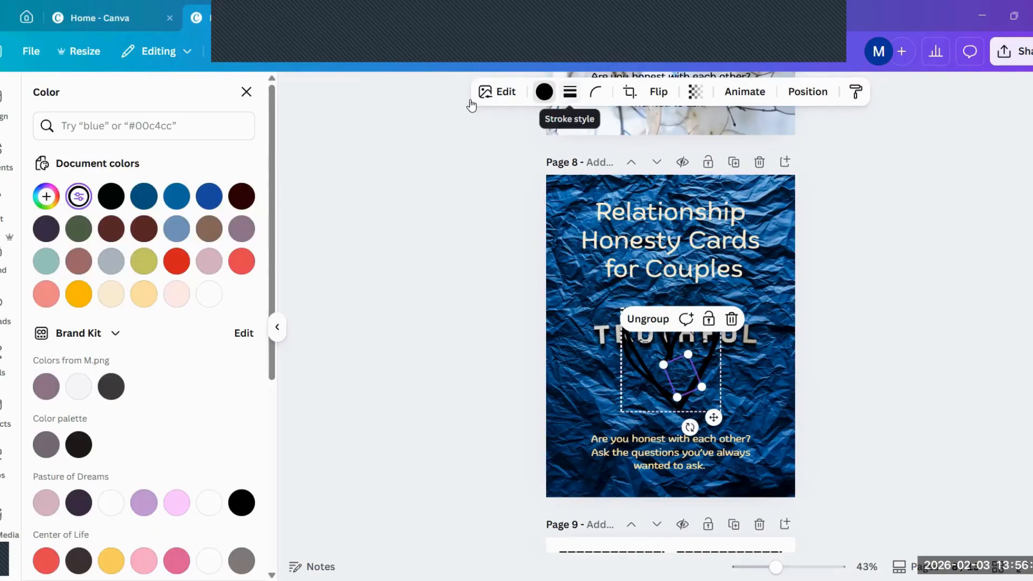
{"action": "left_click", "coordinate": [144, 294]}
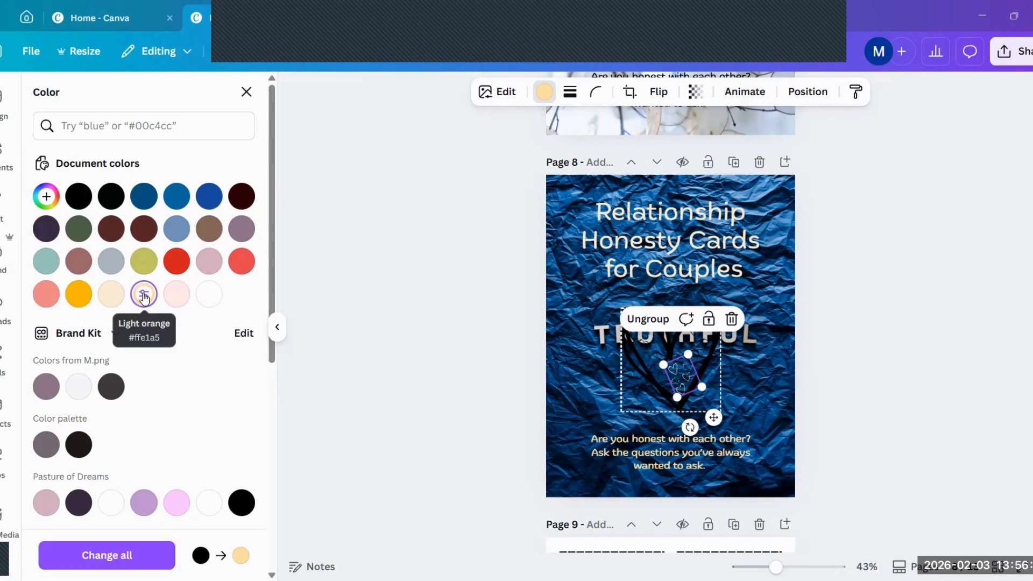
Check the custom color and stroke style options of the recolored small-hearts pattern
{"action": "left_click", "coordinate": [571, 97]}
{"action": "left_click", "coordinate": [143, 295]}
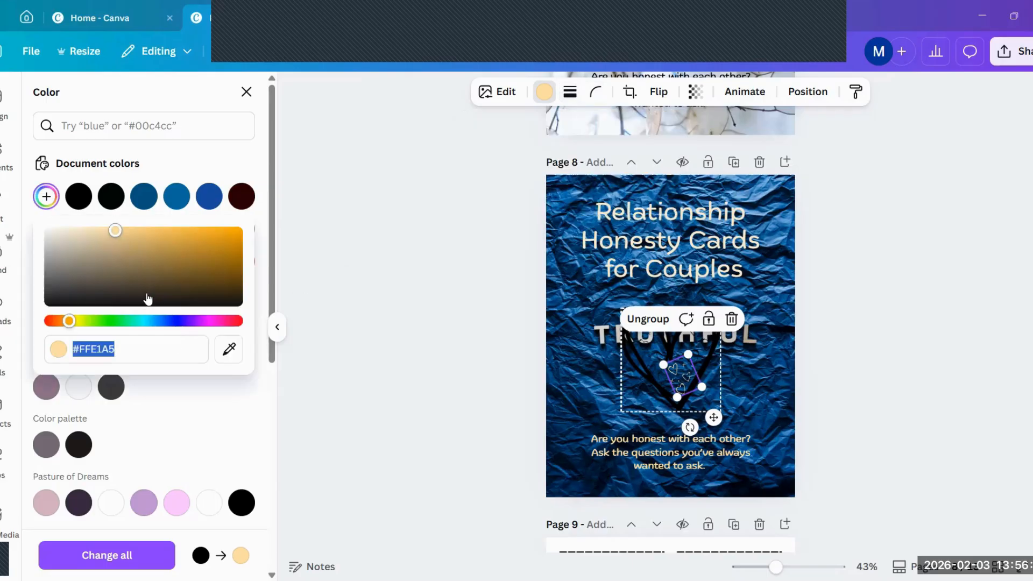
{"action": "left_click", "coordinate": [356, 237]}
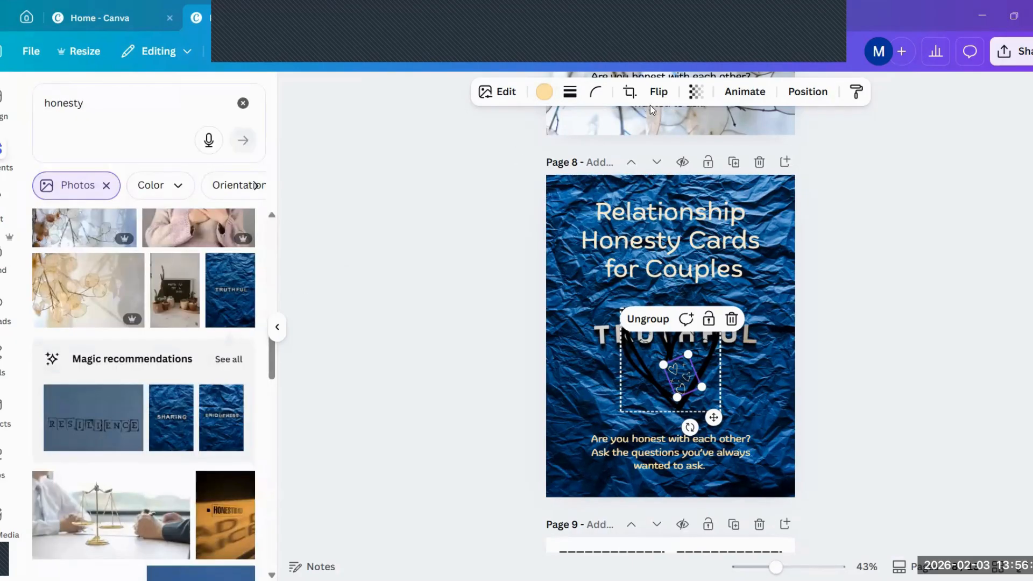
{"action": "left_click", "coordinate": [572, 94]}
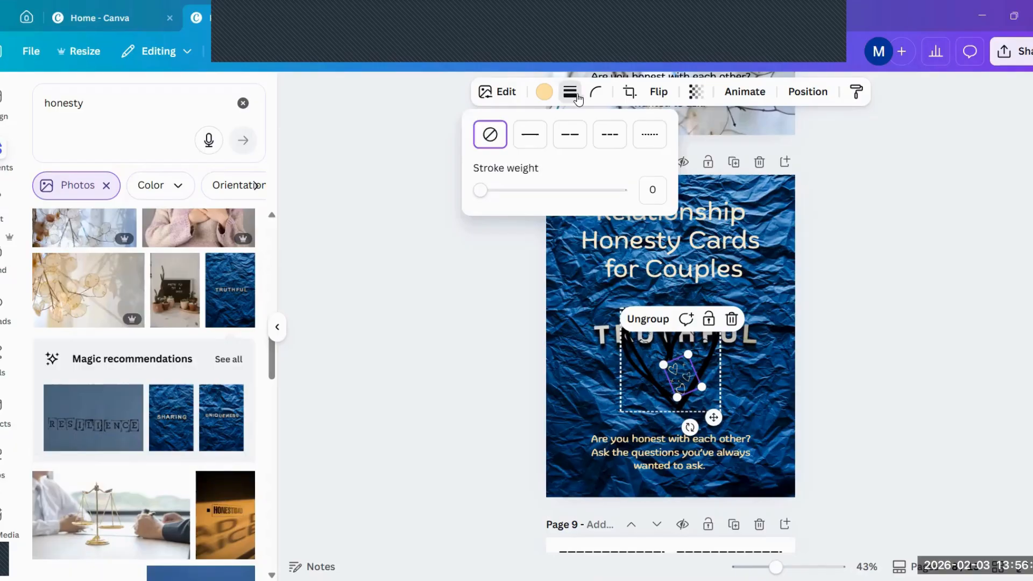
Recolor the middle small-hearts pattern and the large heart outline on page 8 to light orange (#ffe1a5)
{"action": "left_click", "coordinate": [543, 93]}
{"action": "left_click", "coordinate": [651, 376]}
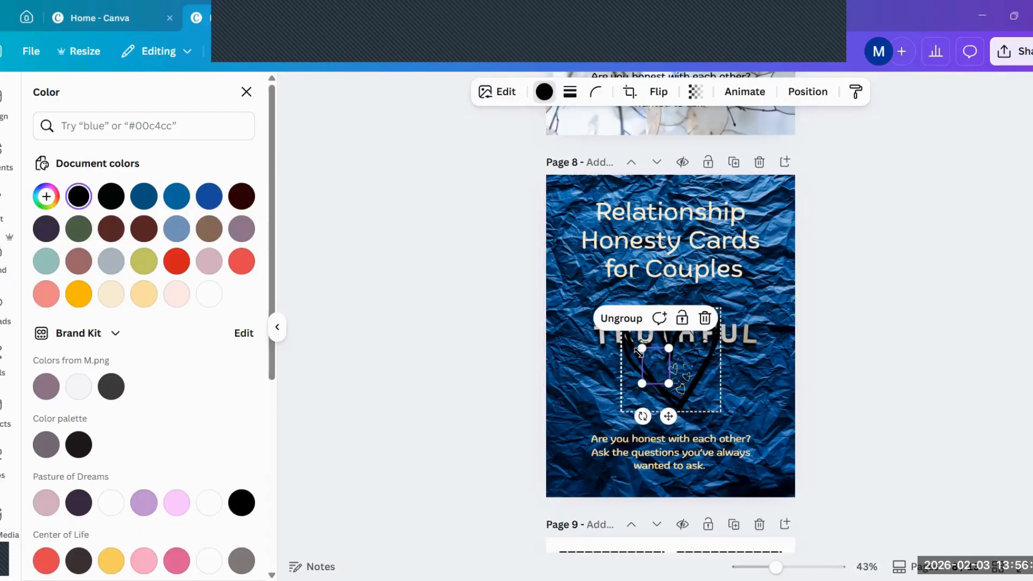
{"action": "left_click", "coordinate": [543, 92]}
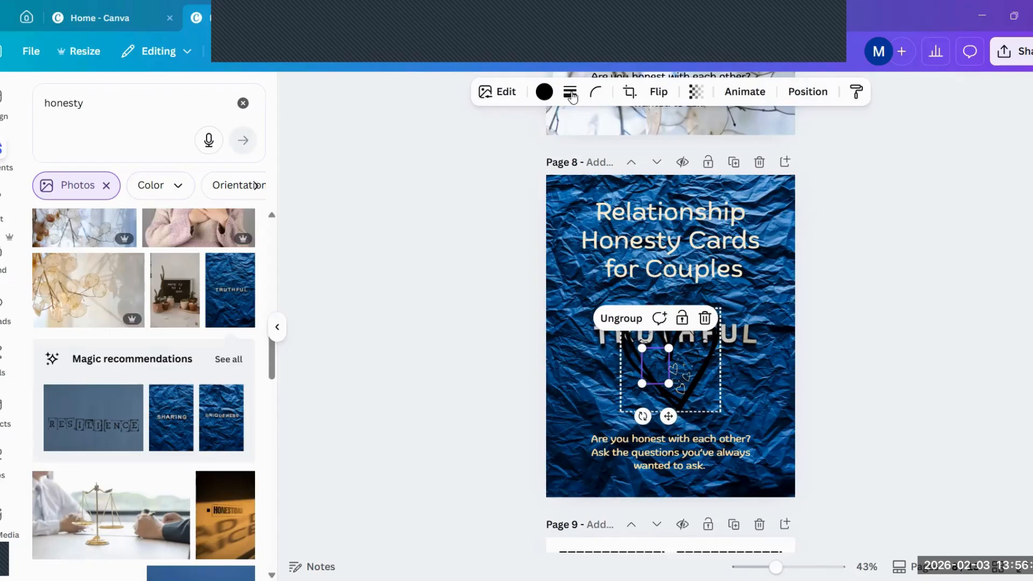
{"action": "left_click", "coordinate": [543, 92]}
{"action": "left_click", "coordinate": [144, 293]}
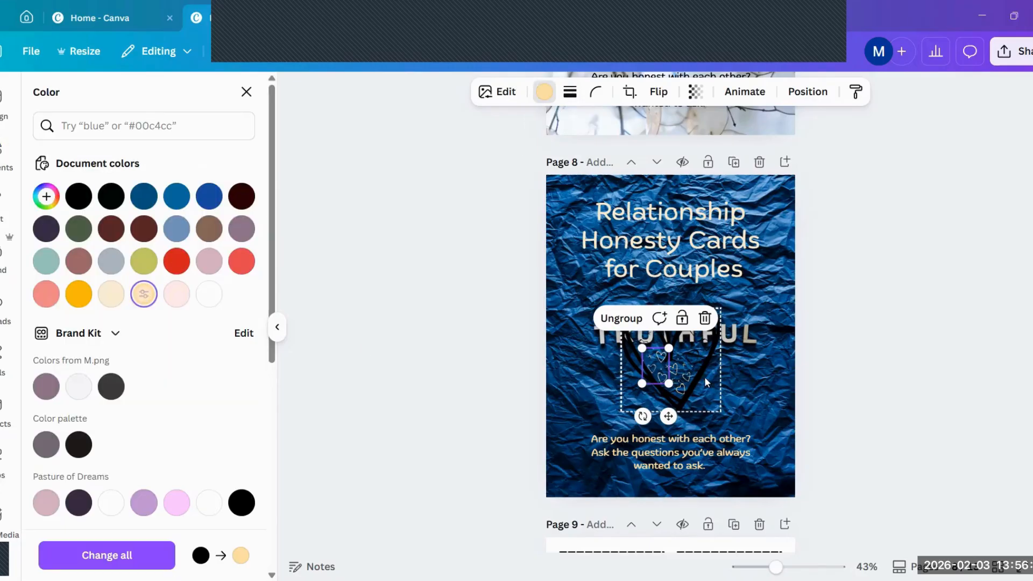
{"action": "left_click", "coordinate": [668, 404]}
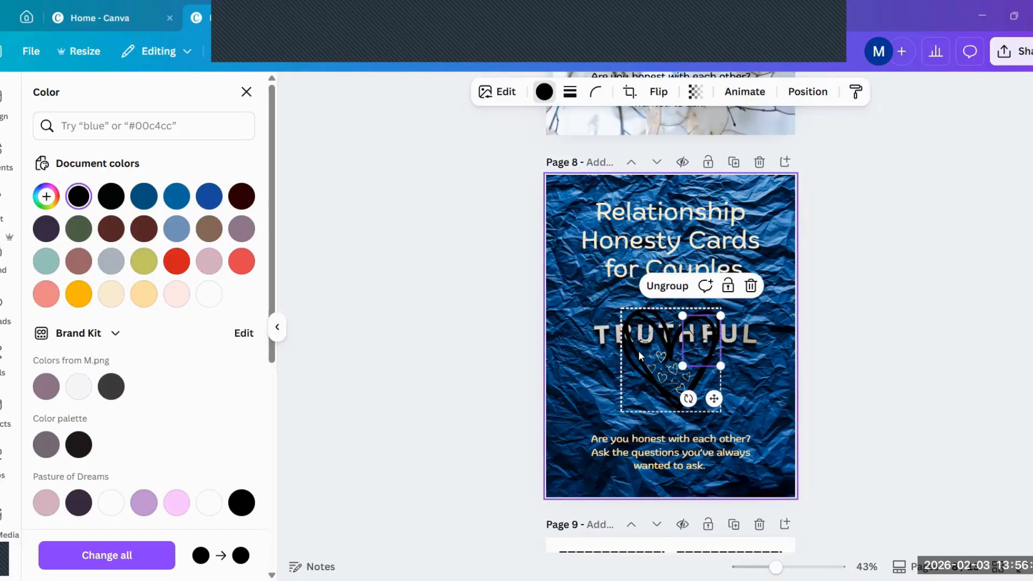
{"action": "left_click", "coordinate": [143, 293]}
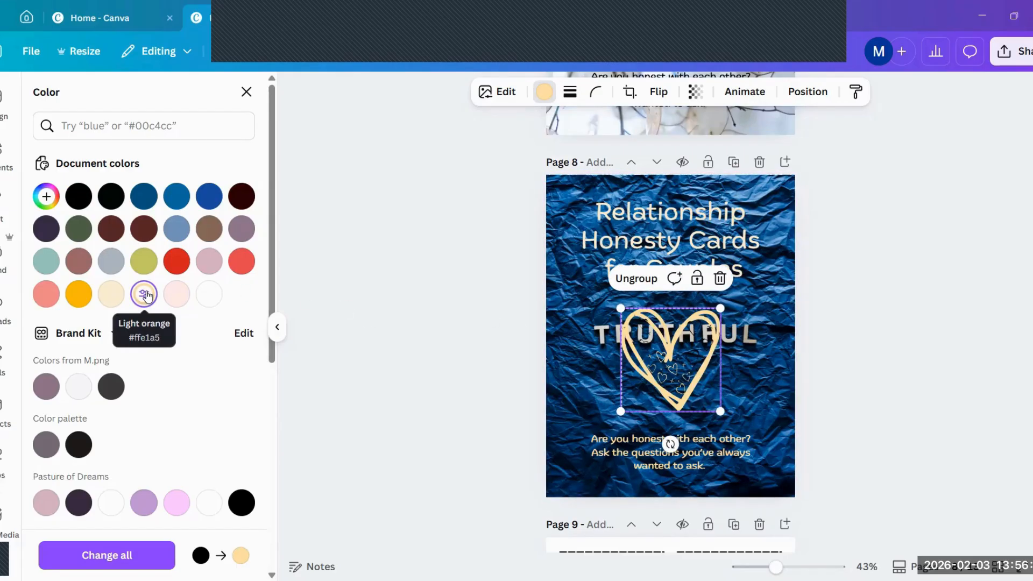
Recolor the two upper small-hearts patterns inside page 8's large heart to light orange (#ffe1a5)
{"action": "left_click", "coordinate": [701, 348]}
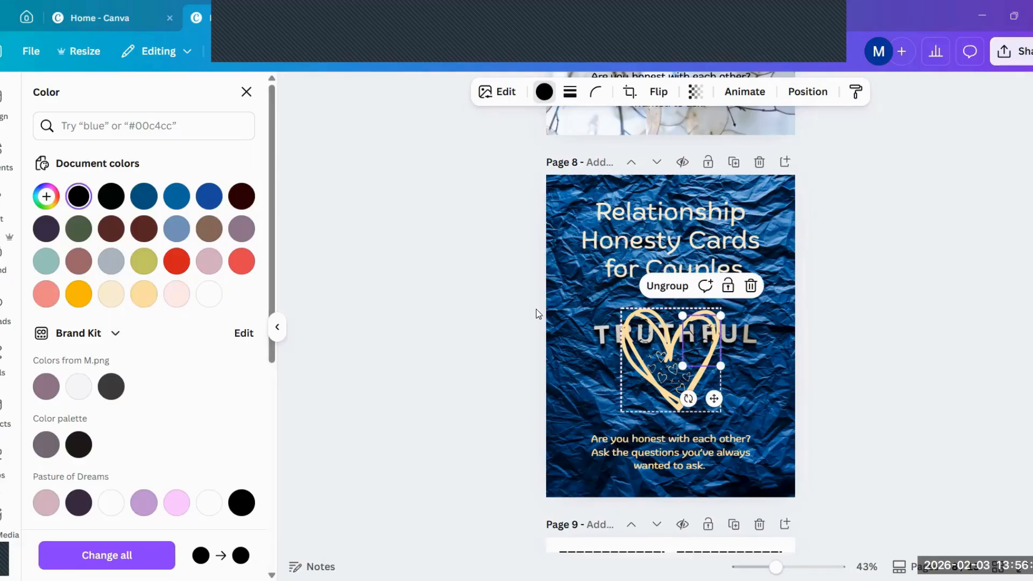
{"action": "left_click", "coordinate": [144, 294]}
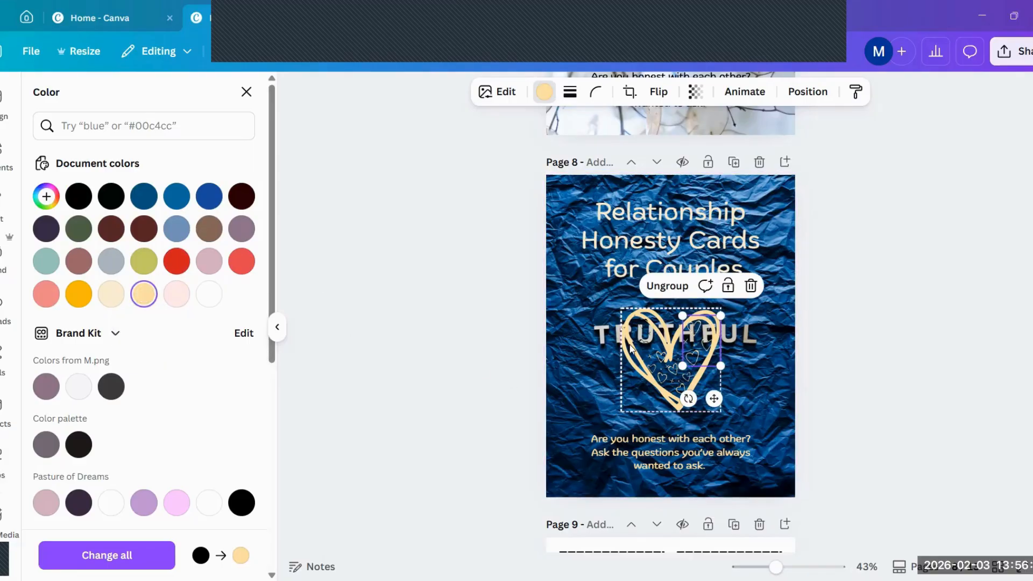
{"action": "left_click", "coordinate": [649, 347]}
{"action": "left_click", "coordinate": [143, 293]}
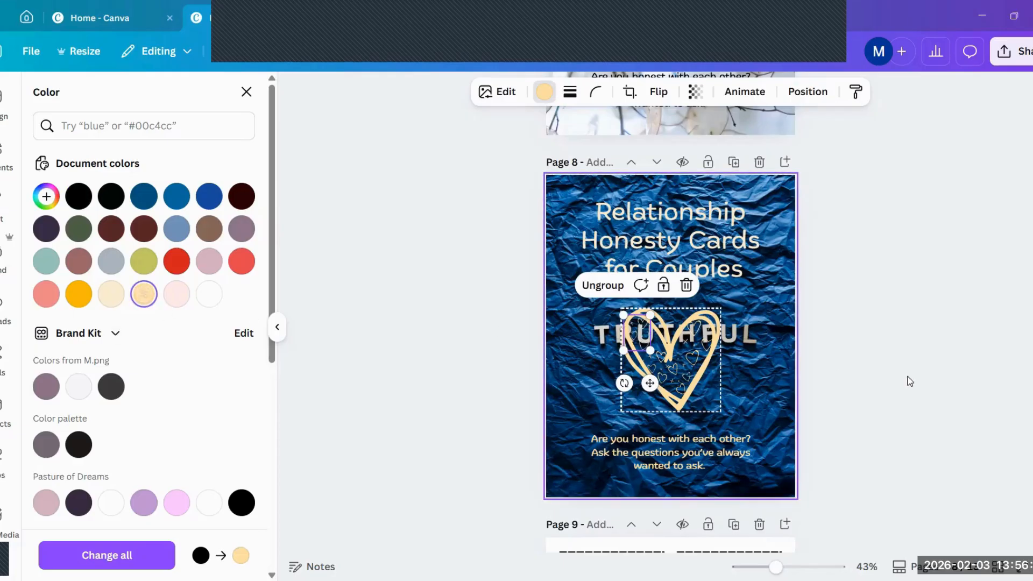
{"action": "left_click", "coordinate": [909, 380]}
{"action": "left_click", "coordinate": [873, 380]}
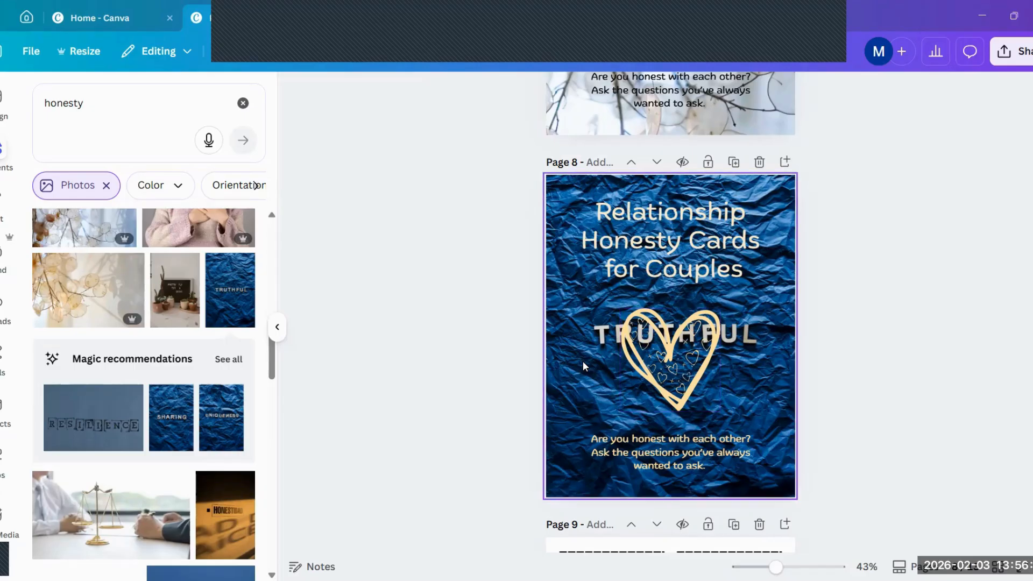
Delete the grouped heart graphic covering the word "TRUTHFUL" on page 8
{"action": "left_click", "coordinate": [699, 365]}
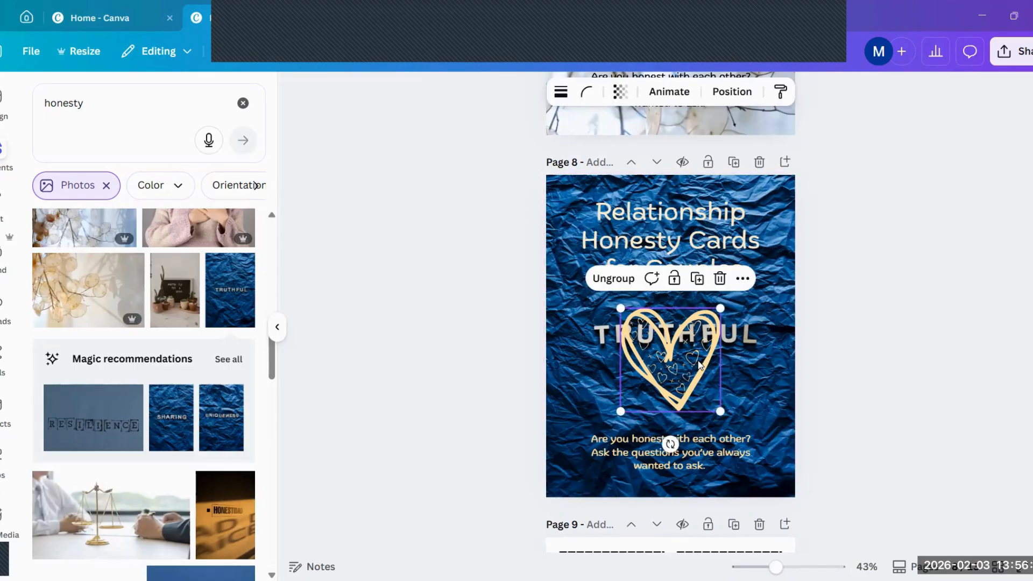
{"action": "key", "text": "Delete"}
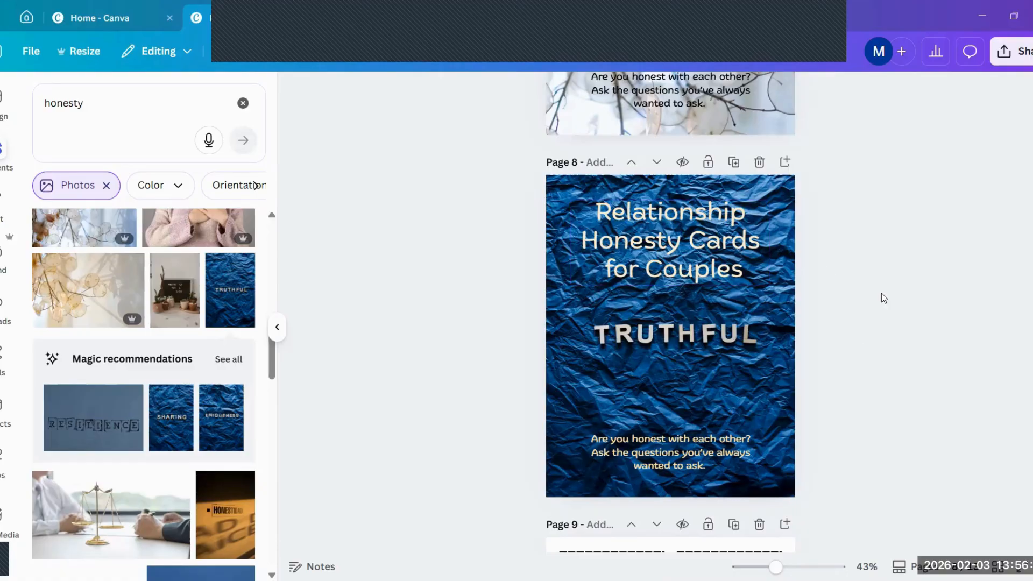
Change the font of the page 7 title "Relationship Honesty Cards for Couples" to Magnolia Script
{"action": "scroll", "coordinate": [866, 342], "scroll_direction": "up", "scroll_amount": 3}
{"action": "scroll", "coordinate": [877, 342], "scroll_direction": "up", "scroll_amount": 3}
{"action": "scroll", "coordinate": [882, 336], "scroll_direction": "down", "scroll_amount": 5}
{"action": "scroll", "coordinate": [887, 331], "scroll_direction": "up", "scroll_amount": 4}
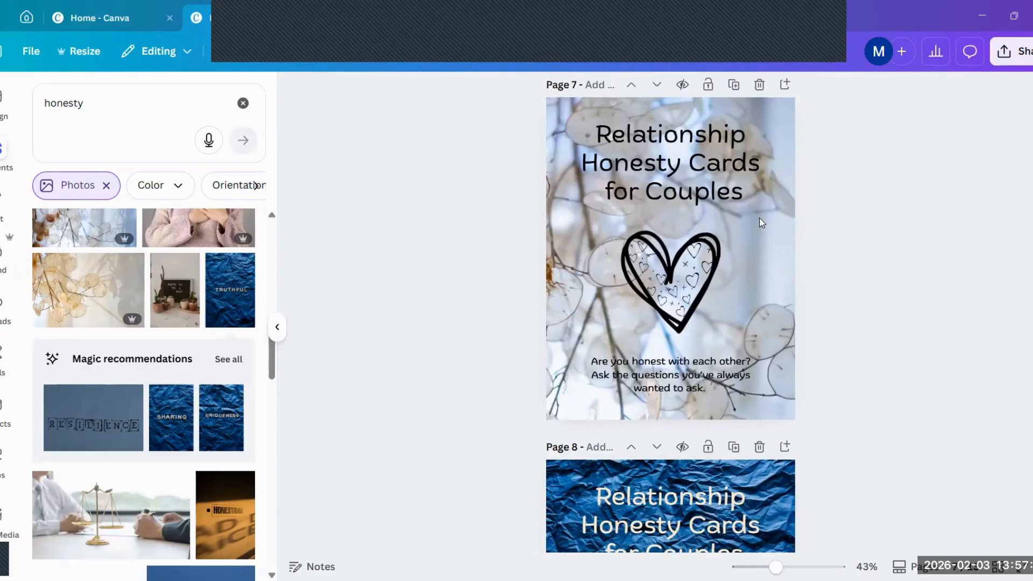
{"action": "left_click", "coordinate": [783, 256]}
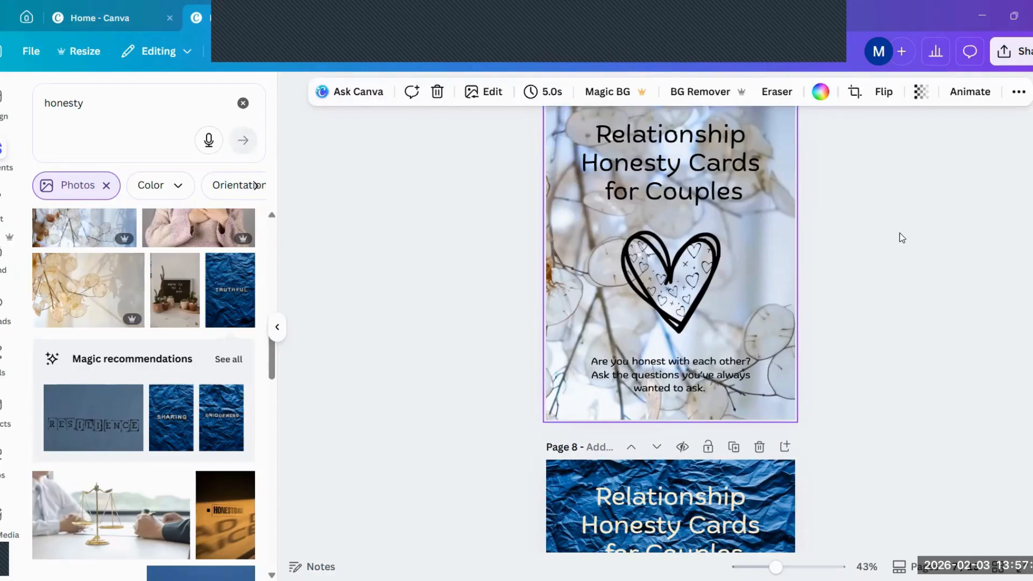
{"action": "scroll", "coordinate": [753, 242], "scroll_direction": "up", "scroll_amount": 1}
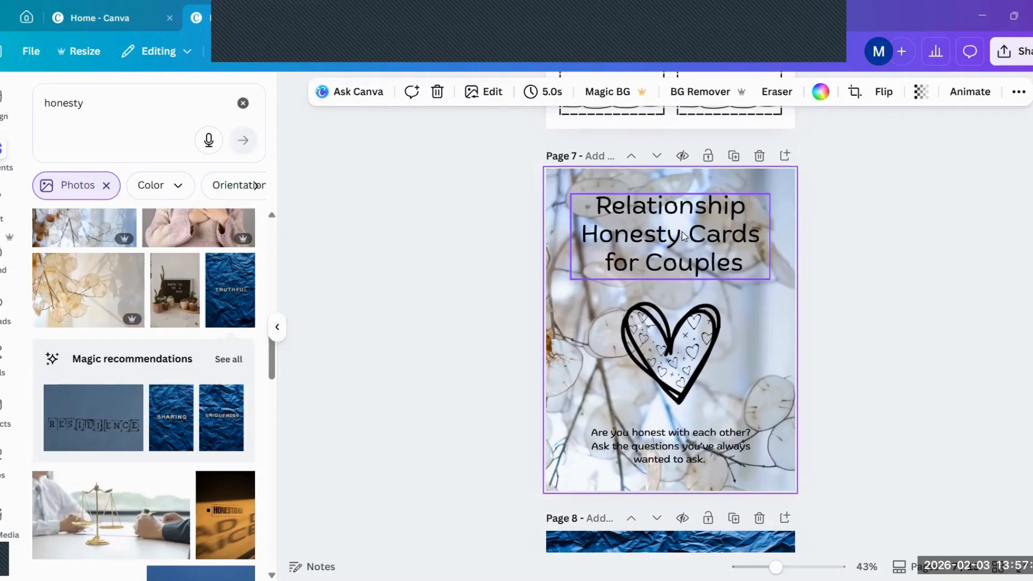
{"action": "left_click", "coordinate": [682, 236]}
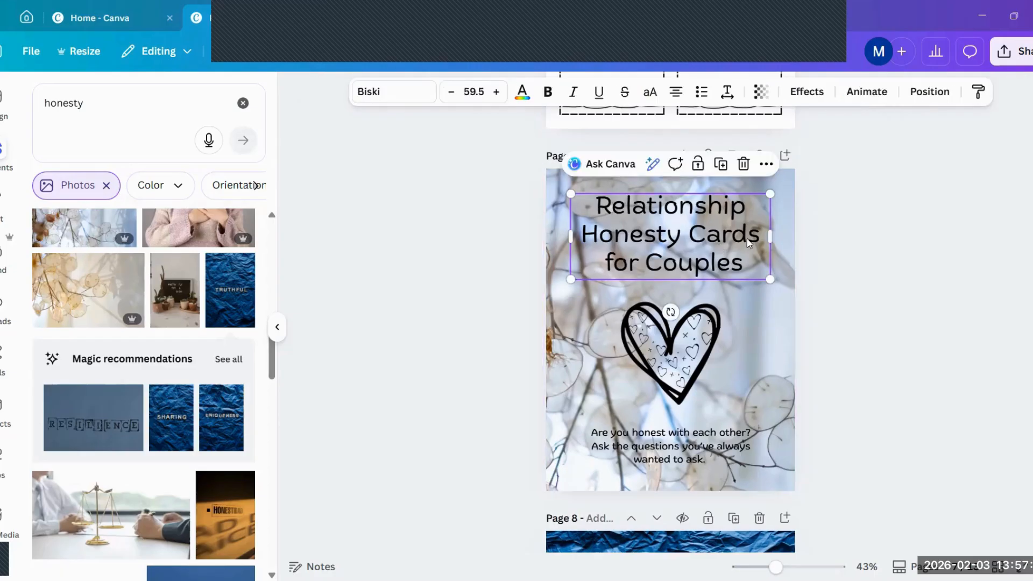
{"action": "left_click", "coordinate": [396, 94]}
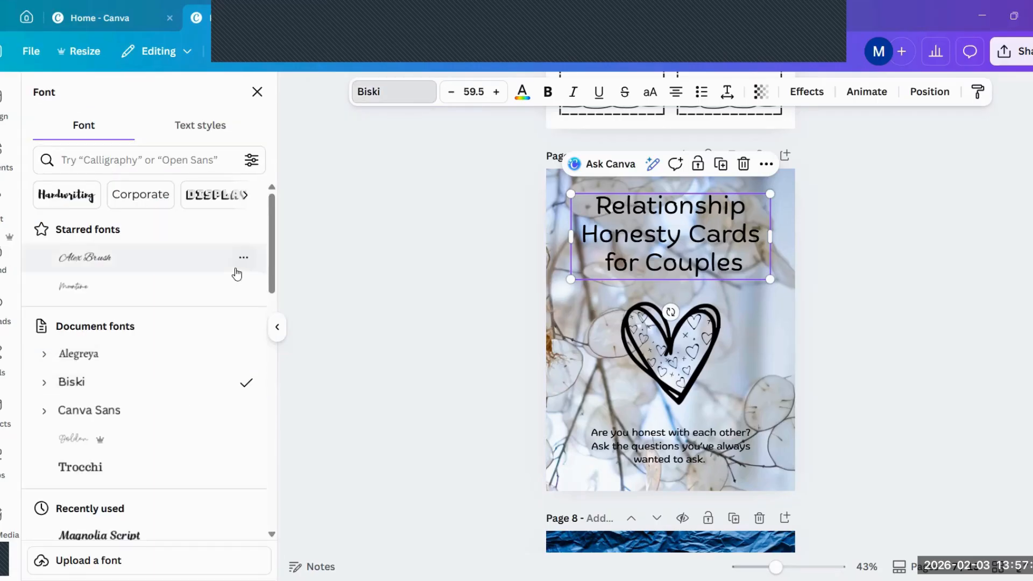
{"action": "scroll", "coordinate": [258, 323], "scroll_direction": "down", "scroll_amount": 4}
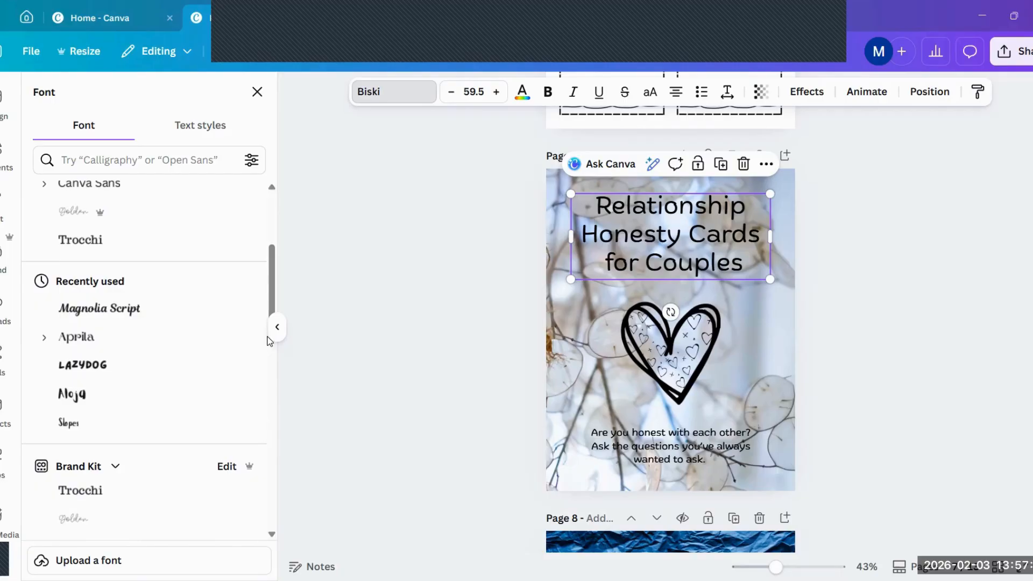
{"action": "left_click", "coordinate": [104, 306]}
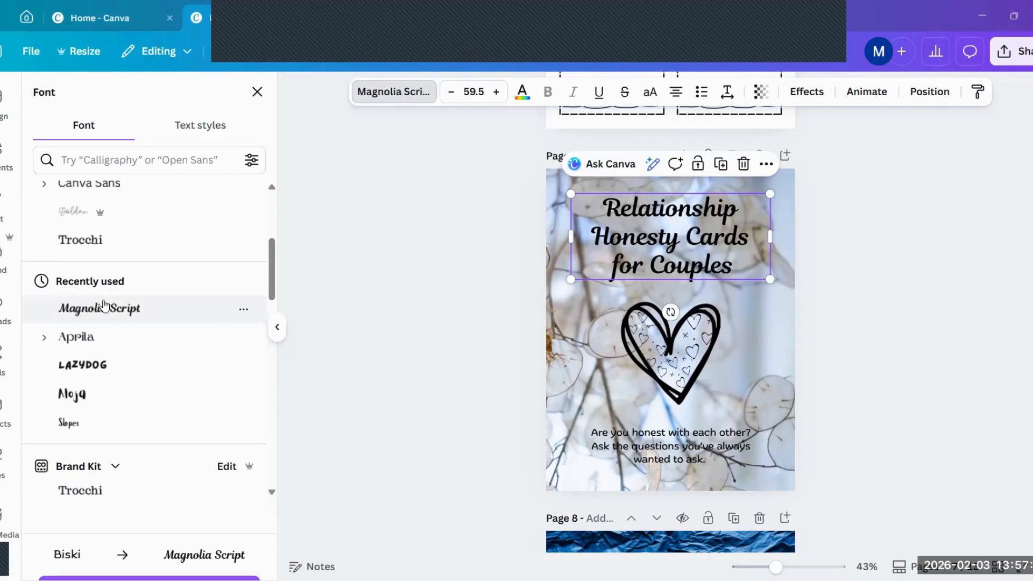
Apply Magnolia Script to the "Are you honest with each other?" text on page 7
{"action": "left_click", "coordinate": [656, 448]}
{"action": "left_click", "coordinate": [106, 309]}
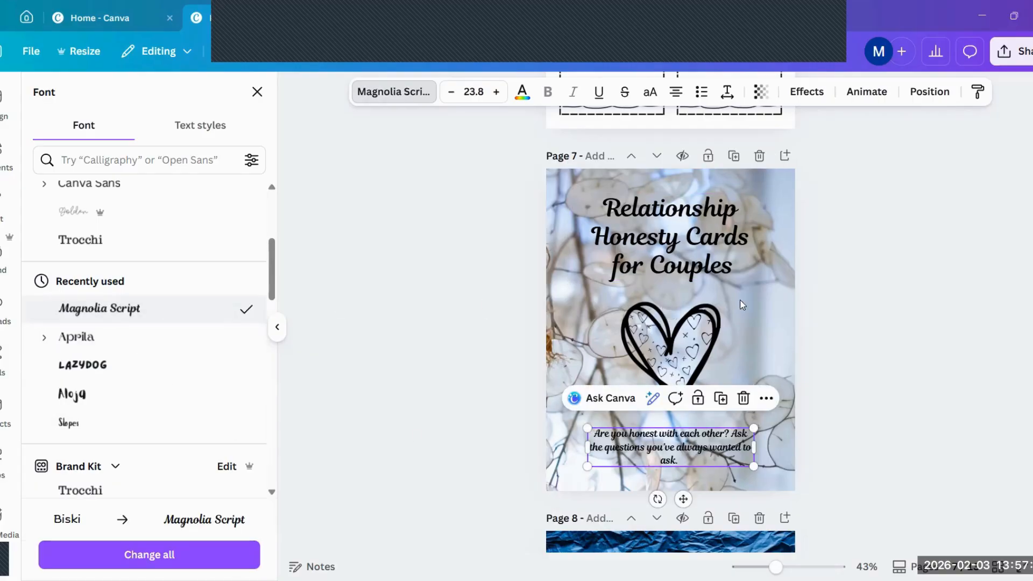
{"action": "left_click", "coordinate": [850, 318]}
Try the Brittany font on the page 7 title and settle on Alice
{"action": "left_click", "coordinate": [670, 237]}
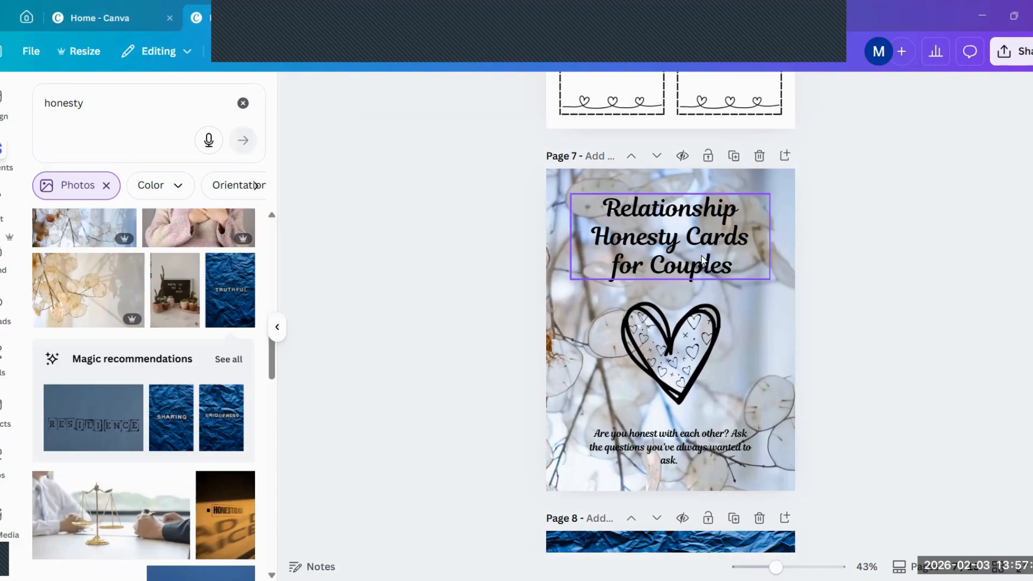
{"action": "left_click", "coordinate": [385, 96]}
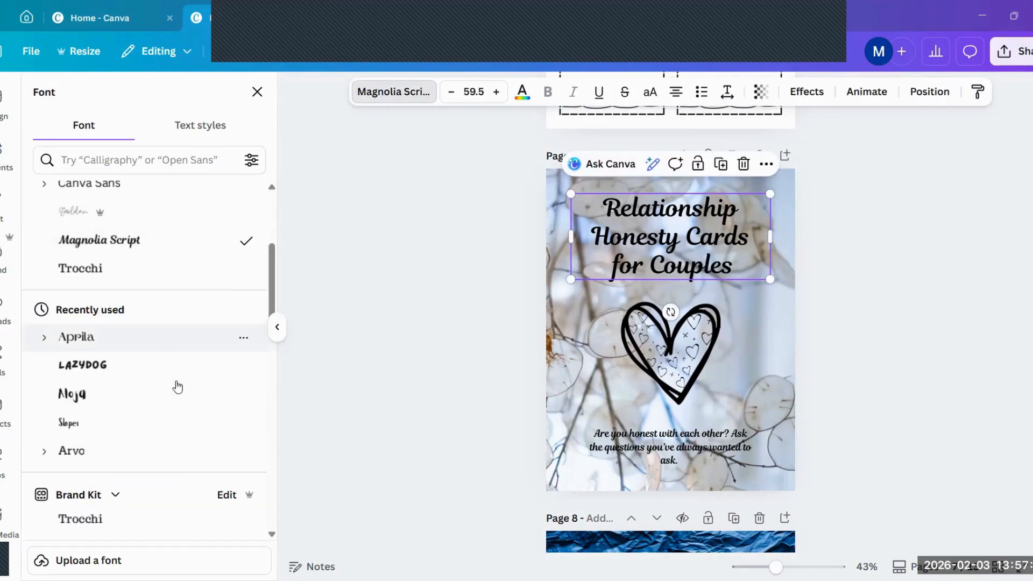
{"action": "scroll", "coordinate": [179, 376], "scroll_direction": "down", "scroll_amount": 5}
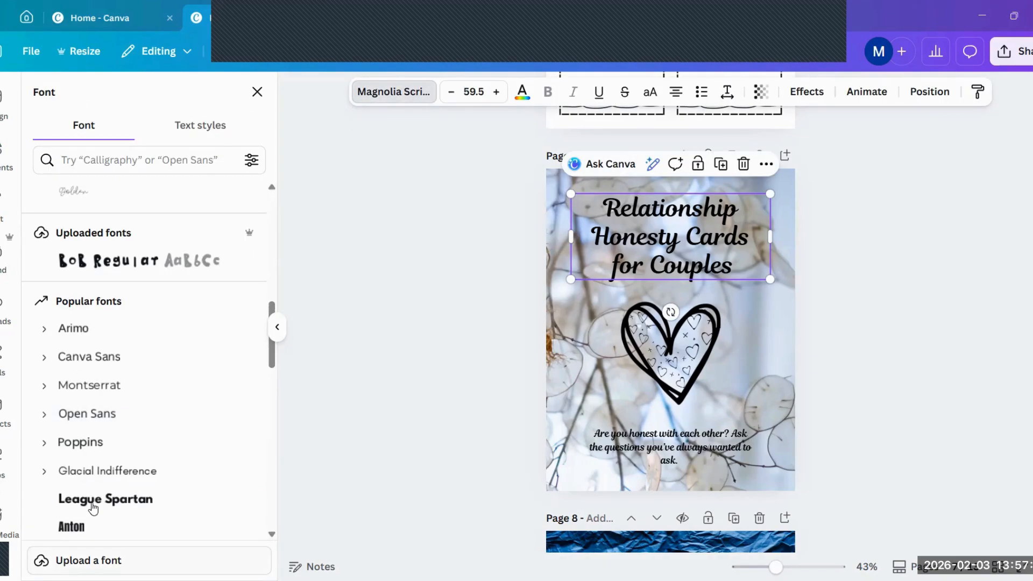
{"action": "scroll", "coordinate": [107, 479], "scroll_direction": "down", "scroll_amount": 5}
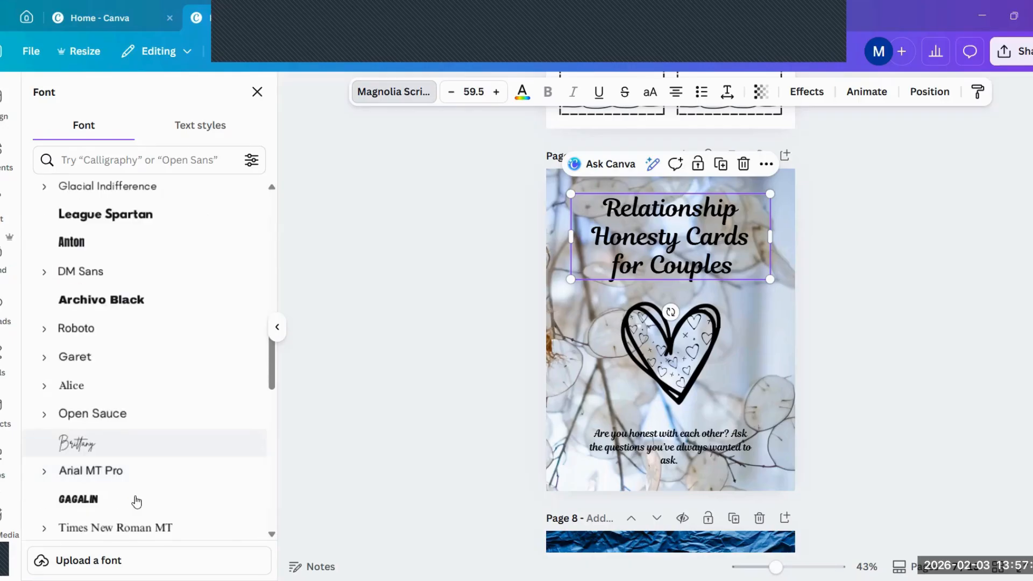
{"action": "left_click", "coordinate": [74, 450]}
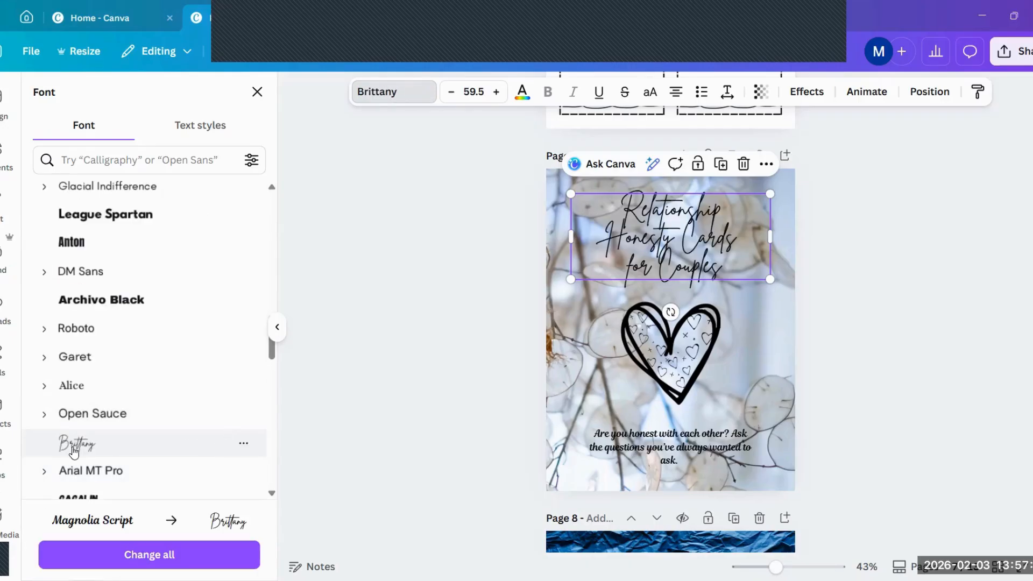
{"action": "left_click", "coordinate": [67, 384]}
Change the "Are you honest with each other?" text on page 7 to the Alice font
{"action": "key", "text": "Tab"}
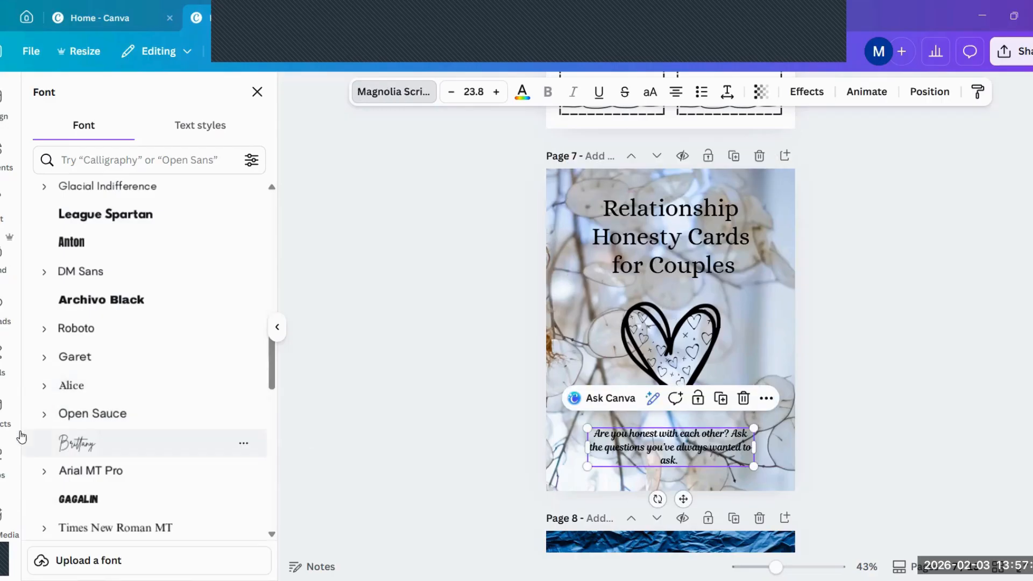
{"action": "left_click", "coordinate": [70, 384]}
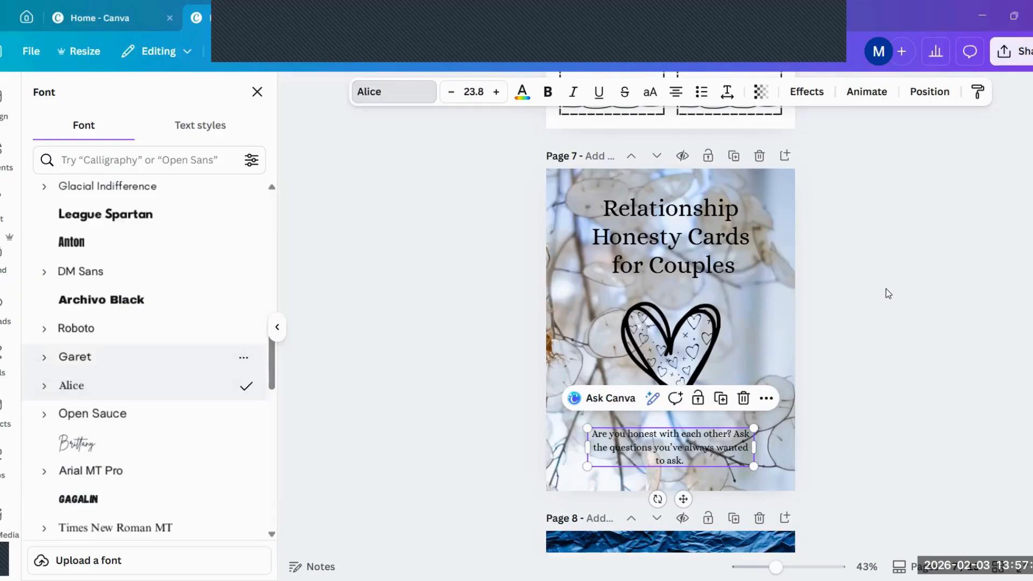
{"action": "left_click", "coordinate": [889, 294]}
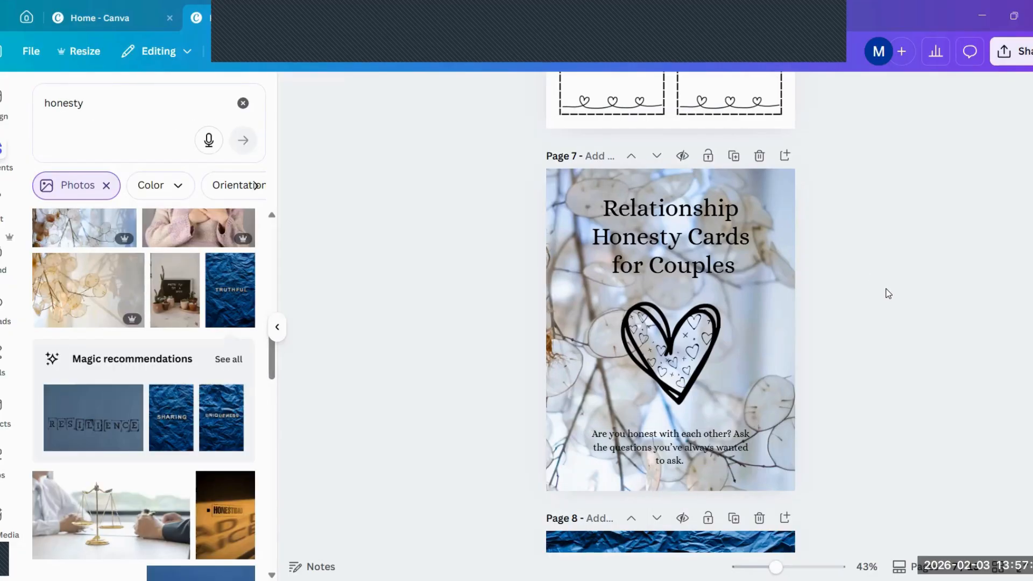
Review the page 7 and 8 covers alongside the page 5 knowledge cards and the honesty cards on pages 9 and 10
{"action": "scroll", "coordinate": [886, 291], "scroll_direction": "down", "scroll_amount": 8}
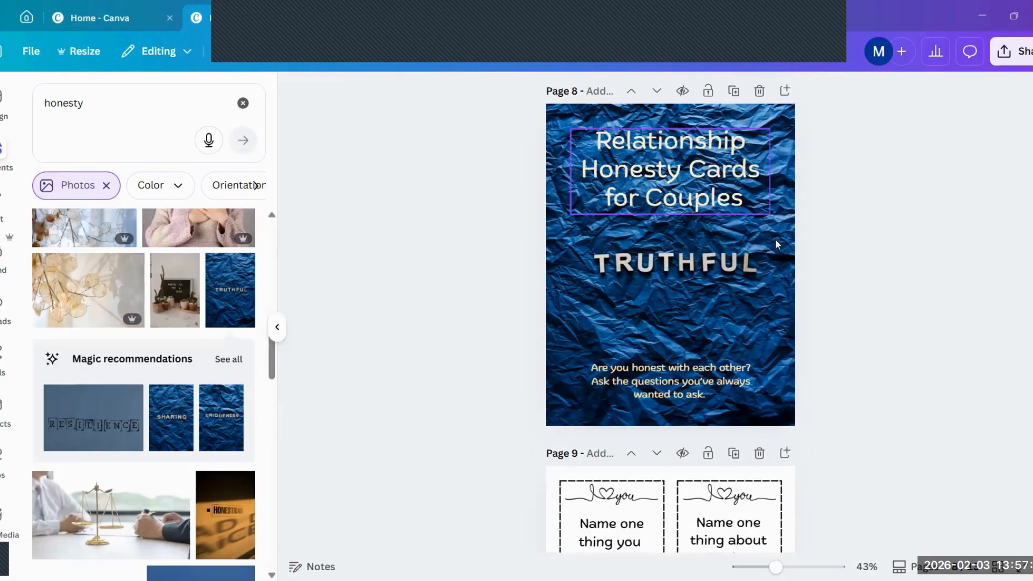
{"action": "scroll", "coordinate": [780, 279], "scroll_direction": "down", "scroll_amount": 4}
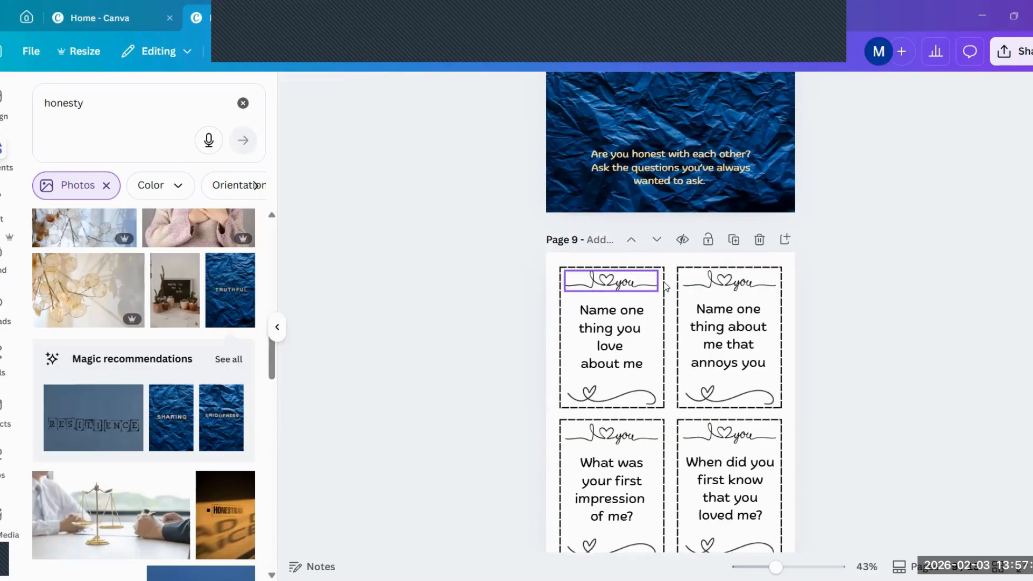
{"action": "scroll", "coordinate": [963, 163], "scroll_direction": "up", "scroll_amount": 10}
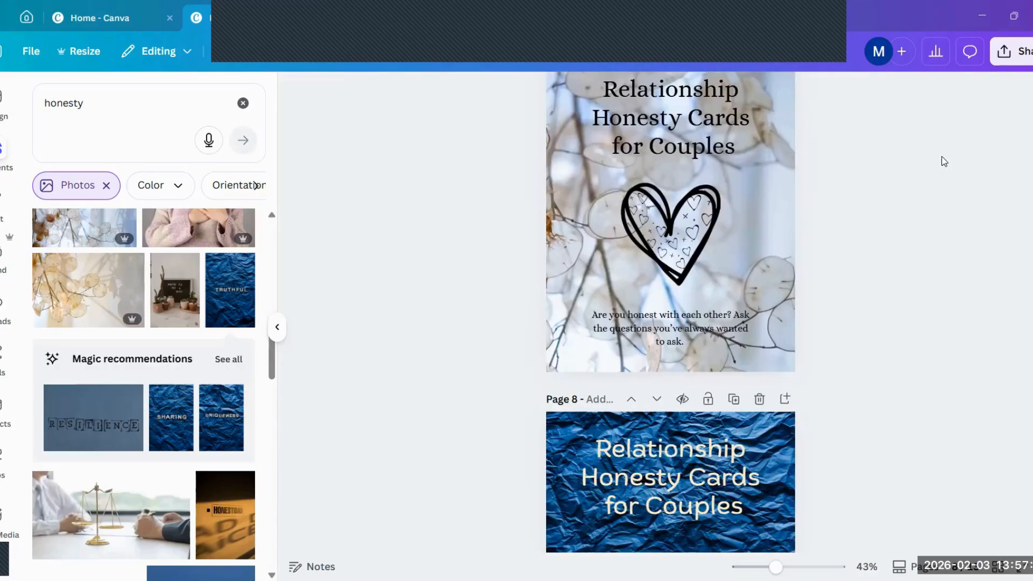
{"action": "scroll", "coordinate": [948, 161], "scroll_direction": "up", "scroll_amount": 4}
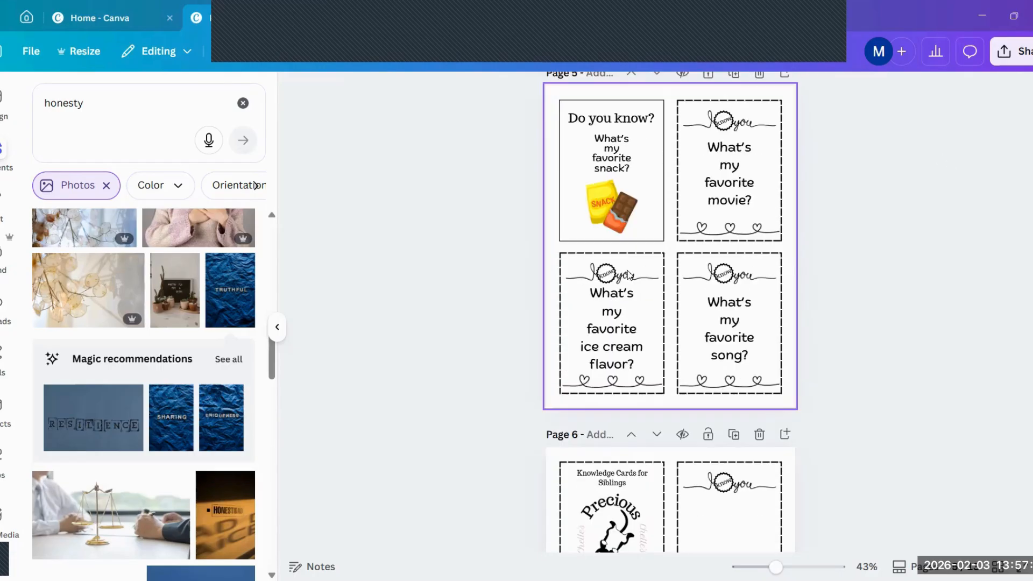
{"action": "scroll", "coordinate": [940, 269], "scroll_direction": "down", "scroll_amount": 10}
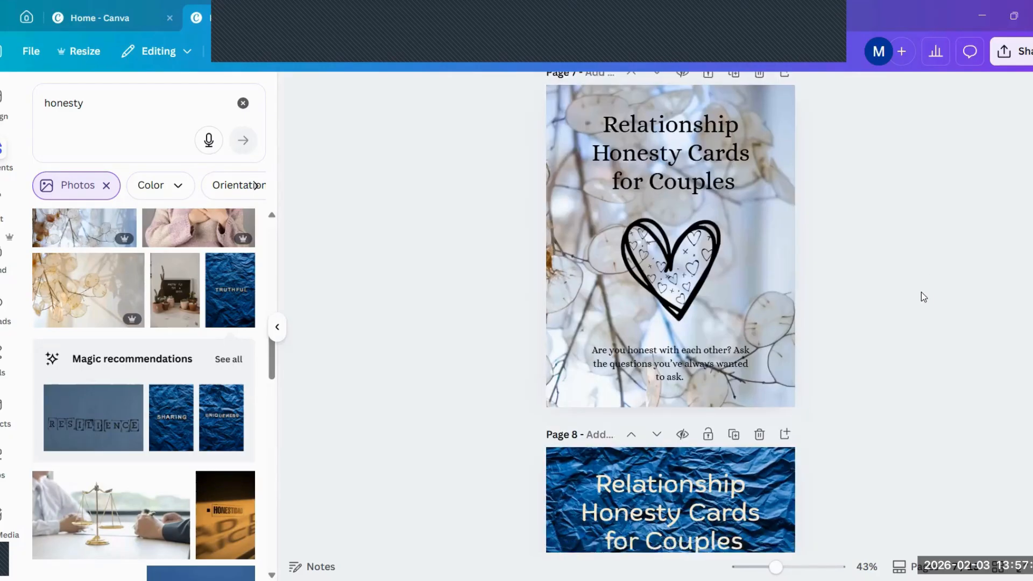
{"action": "scroll", "coordinate": [923, 288], "scroll_direction": "down", "scroll_amount": 3}
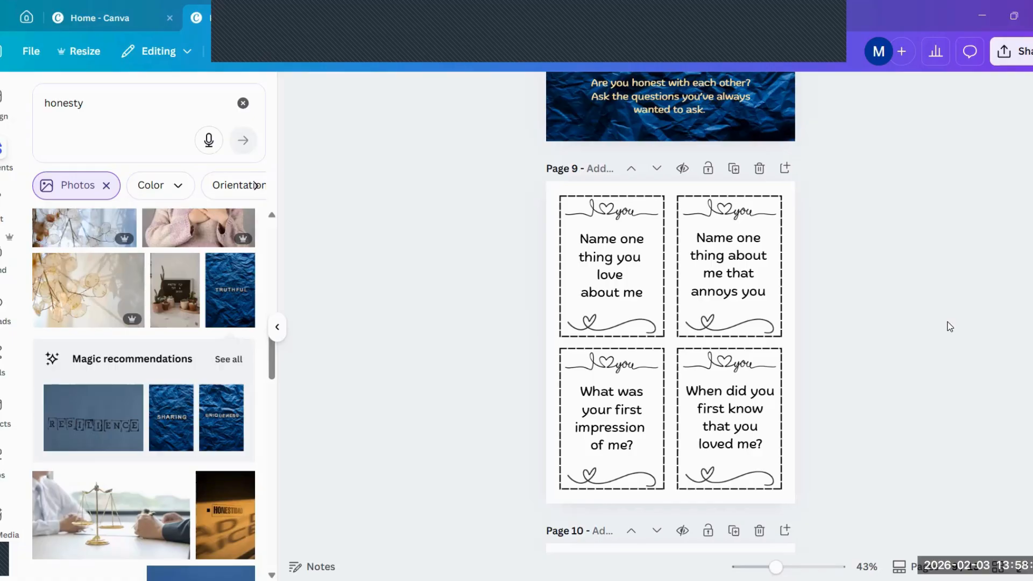
{"action": "scroll", "coordinate": [925, 313], "scroll_direction": "down", "scroll_amount": 4}
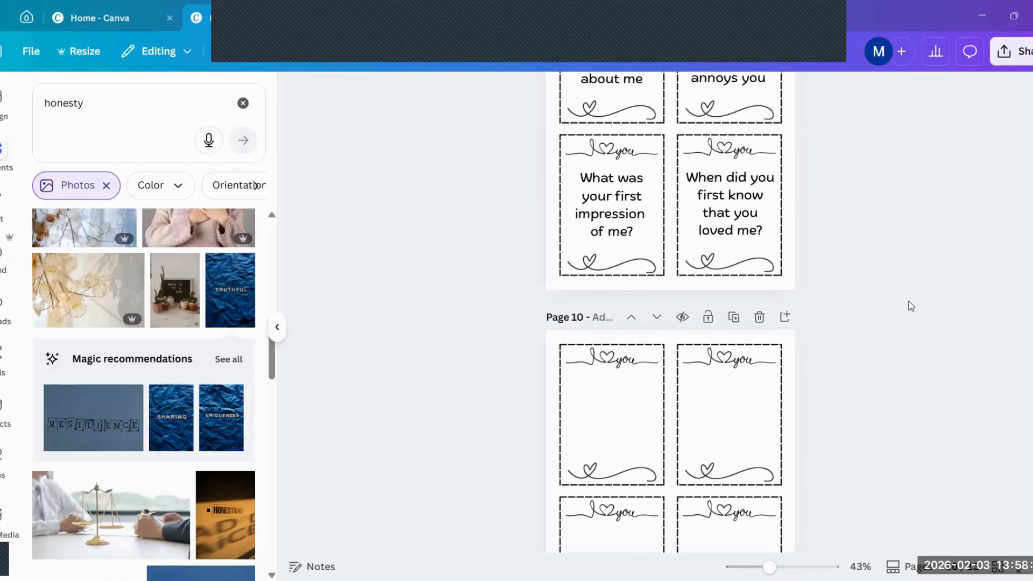
{"action": "scroll", "coordinate": [909, 303], "scroll_direction": "up", "scroll_amount": 4}
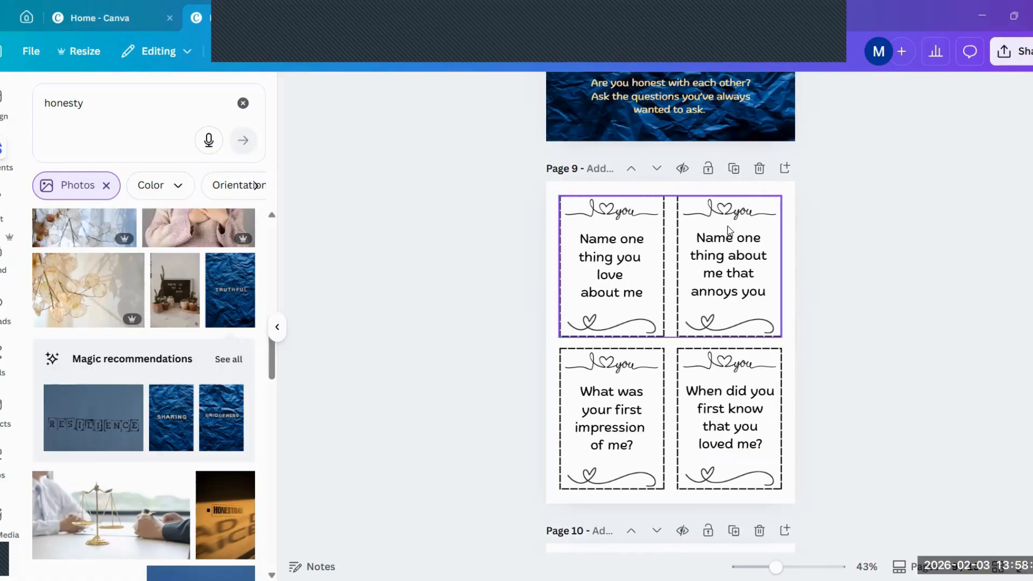
Delete page 8 with the blue crumpled-paper "TRUTHFUL" cover, keeping the branch-photo cover on page 7
{"action": "scroll", "coordinate": [909, 228], "scroll_direction": "up", "scroll_amount": 13}
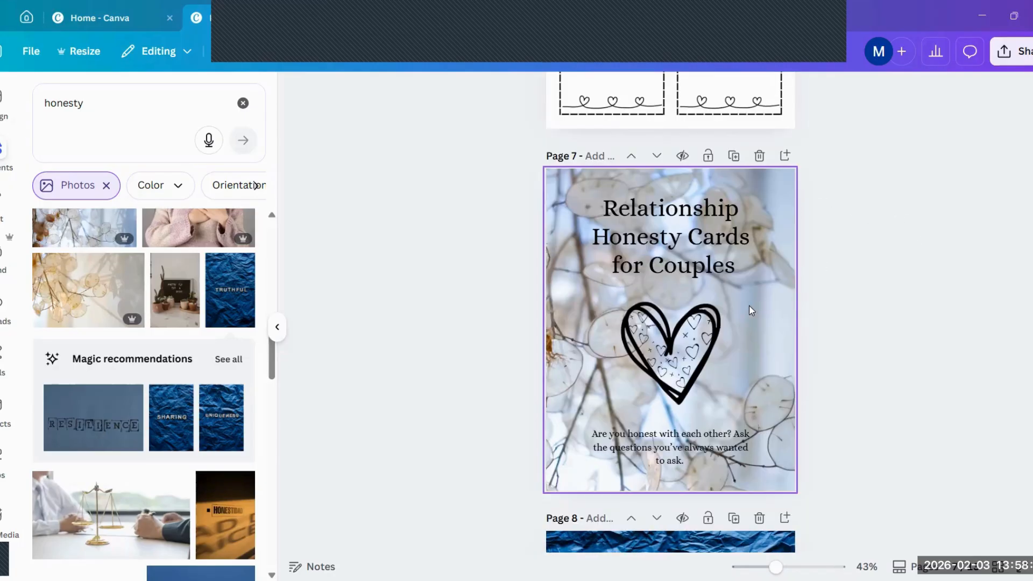
{"action": "left_click", "coordinate": [751, 310]}
{"action": "scroll", "coordinate": [873, 300], "scroll_direction": "down", "scroll_amount": 7}
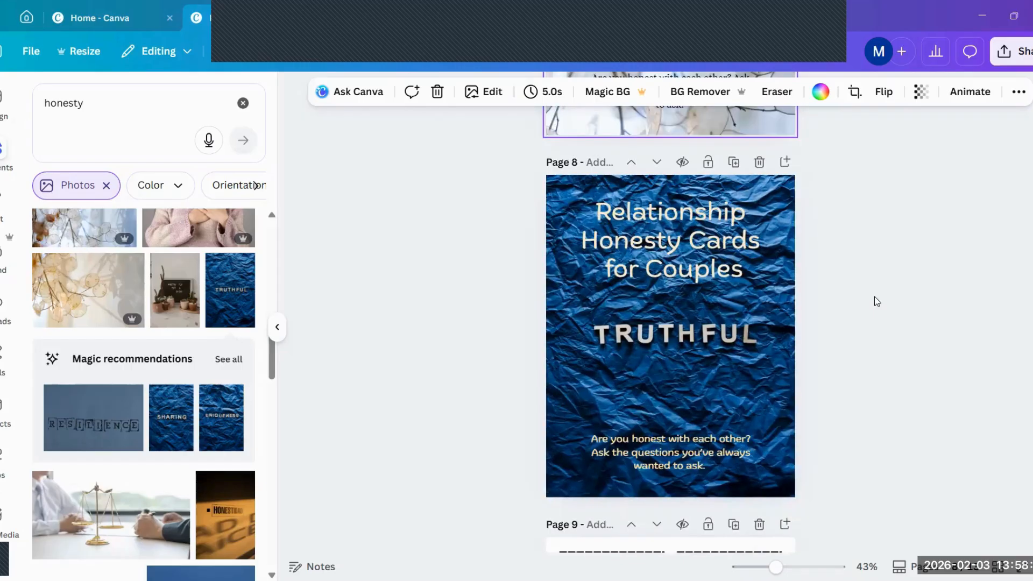
{"action": "left_click", "coordinate": [759, 162]}
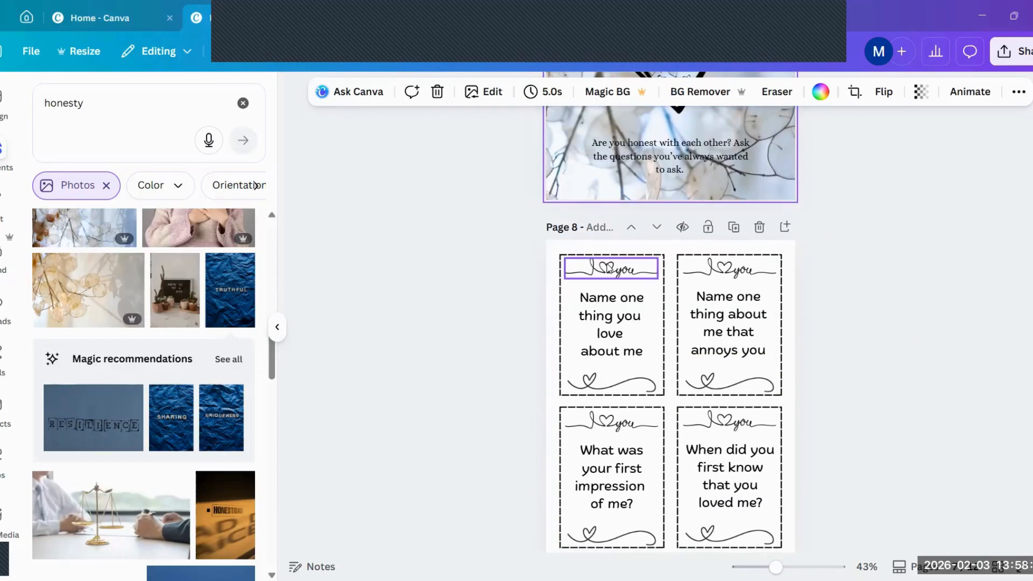
Recolor the "I love you" line graphic on page 8's first card with the slate blue from the branch photo's colors
{"action": "left_click", "coordinate": [610, 268]}
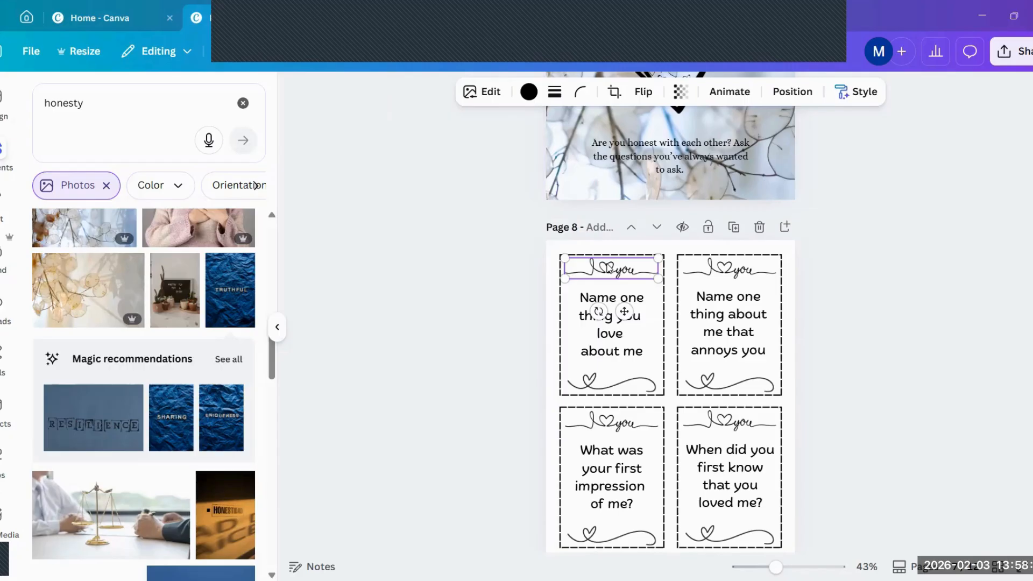
{"action": "left_click", "coordinate": [528, 92]}
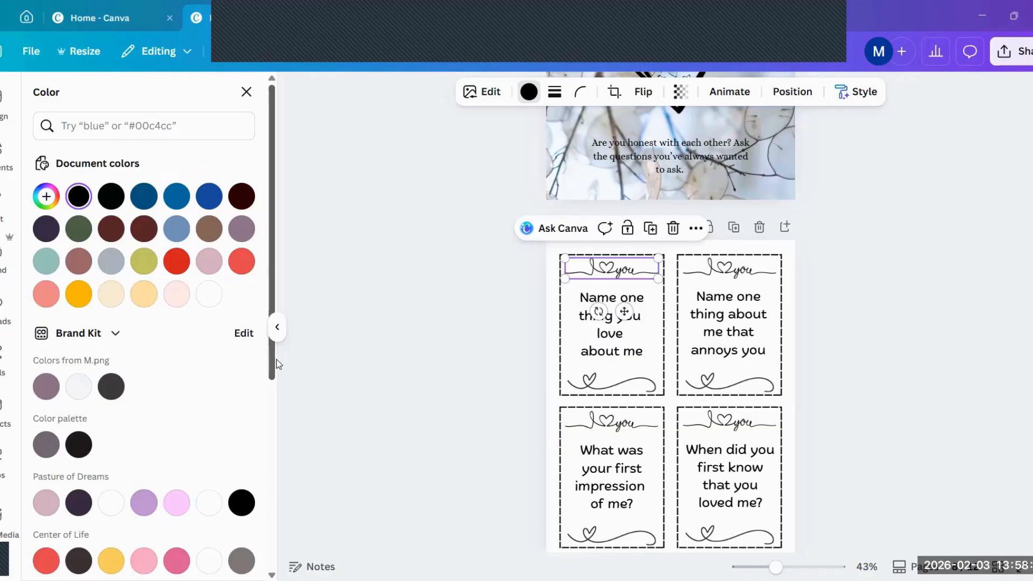
{"action": "scroll", "coordinate": [283, 405], "scroll_direction": "down", "scroll_amount": 5}
{"action": "left_click_drag", "start_coordinate": [294, 507], "coordinate": [295, 545]}
{"action": "left_click", "coordinate": [248, 307]}
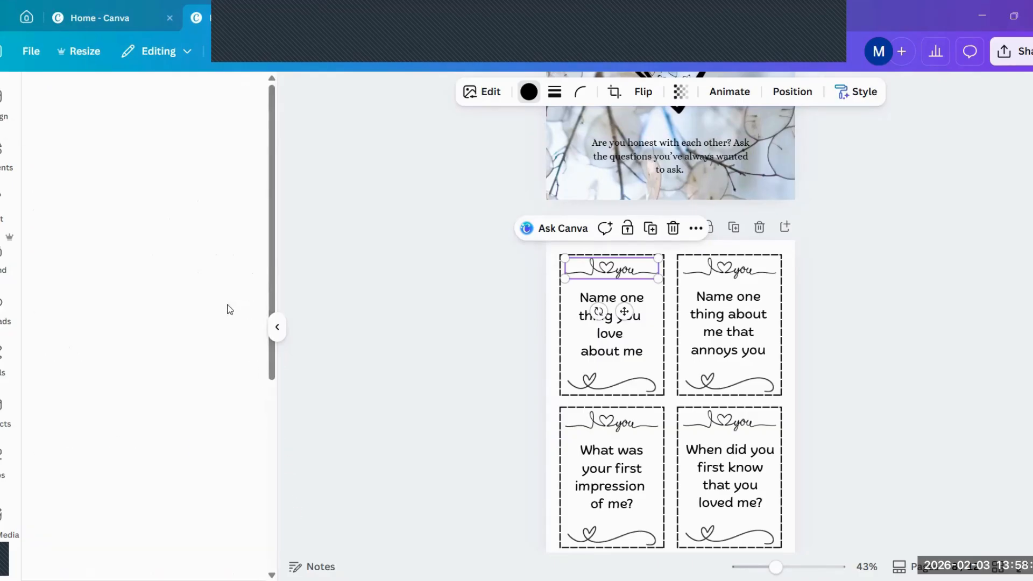
{"action": "left_click_drag", "start_coordinate": [263, 246], "coordinate": [314, 553]}
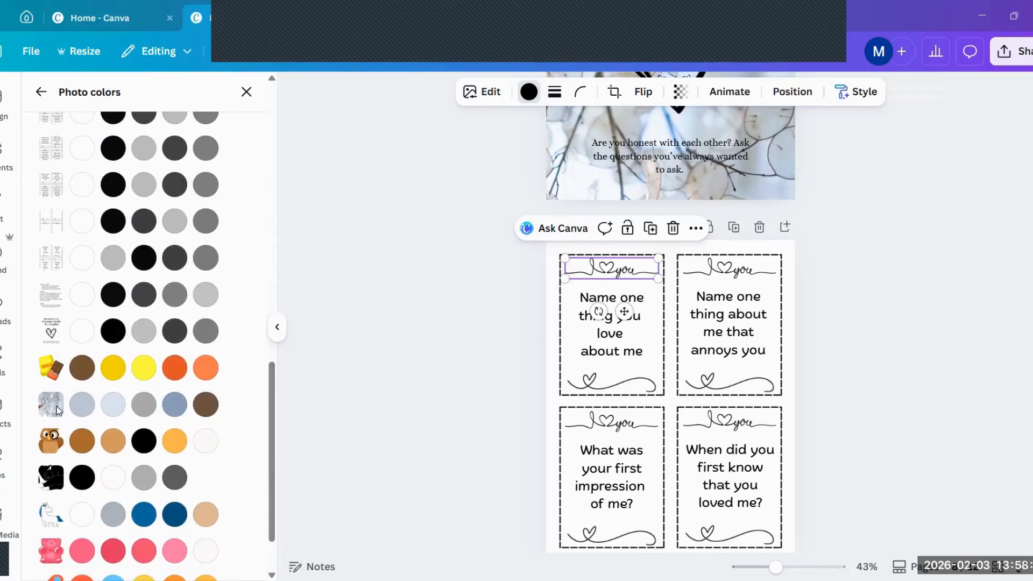
{"action": "left_click", "coordinate": [177, 407]}
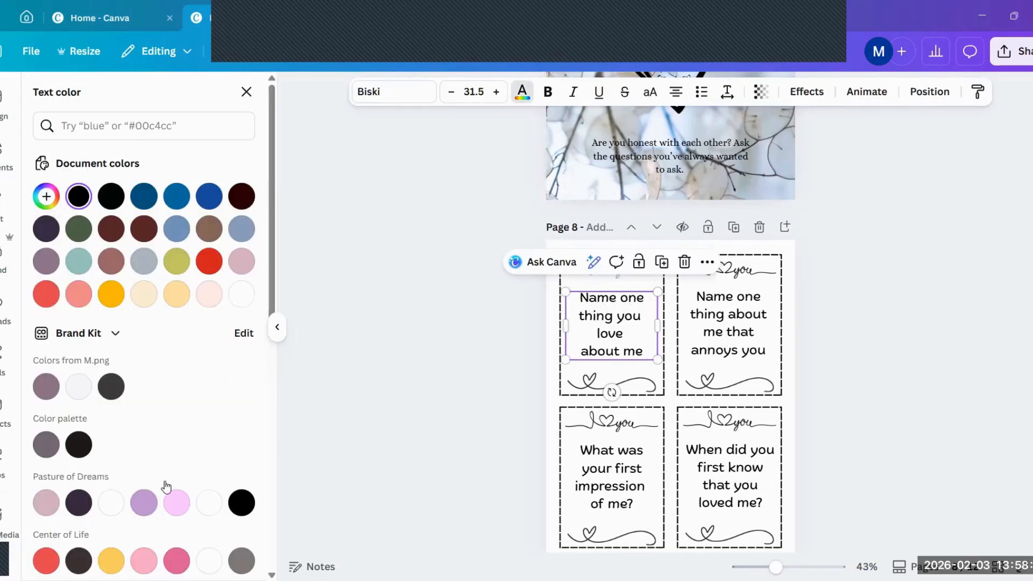
Change the "Name one thing you love about me" text color to the brown from the branch photo's colors
{"action": "scroll", "coordinate": [231, 397], "scroll_direction": "down", "scroll_amount": 5}
{"action": "scroll", "coordinate": [217, 407], "scroll_direction": "down", "scroll_amount": 1}
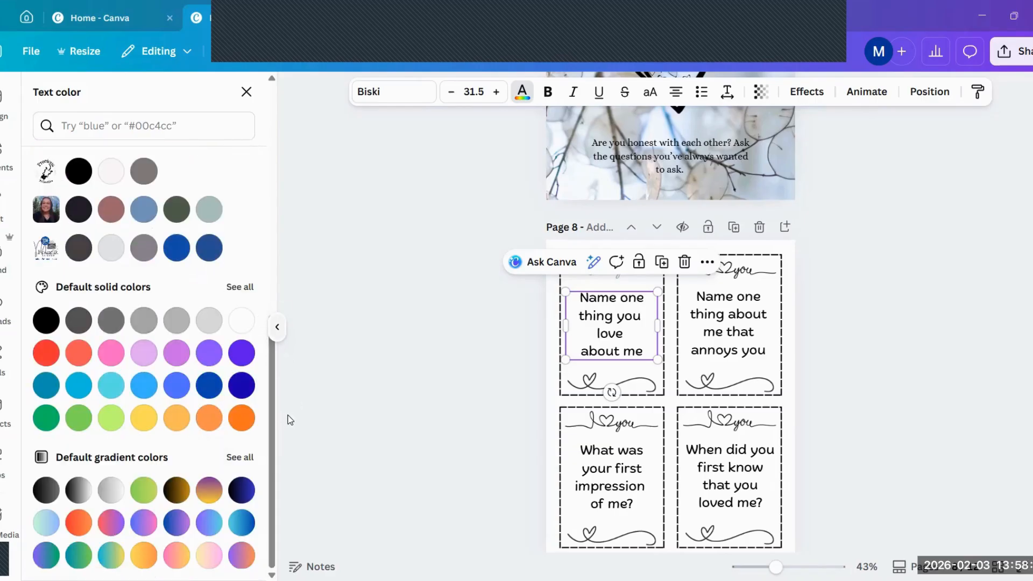
{"action": "scroll", "coordinate": [243, 209], "scroll_direction": "up", "scroll_amount": 2}
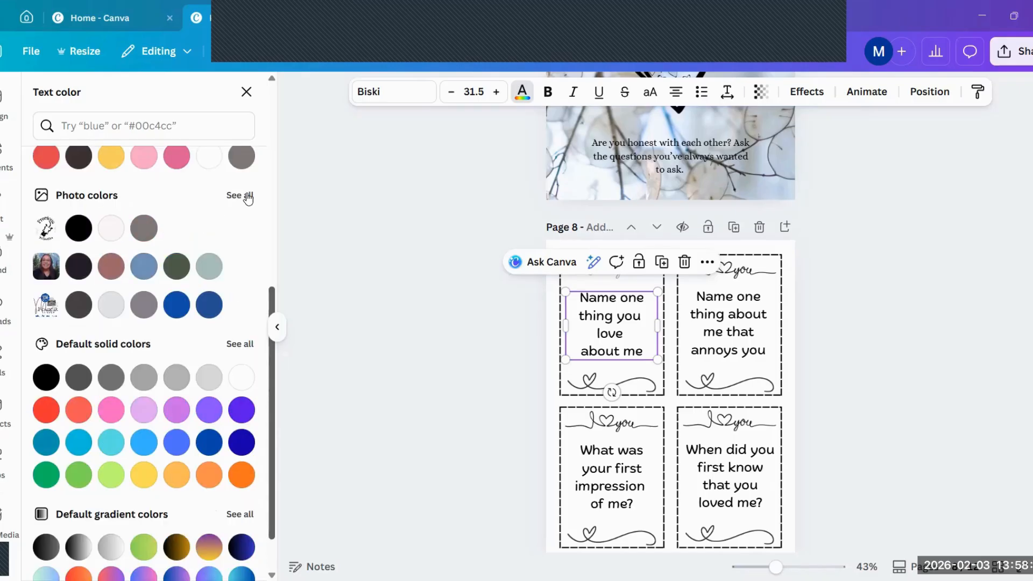
{"action": "left_click", "coordinate": [245, 196]}
{"action": "left_click_drag", "start_coordinate": [272, 267], "coordinate": [280, 543]}
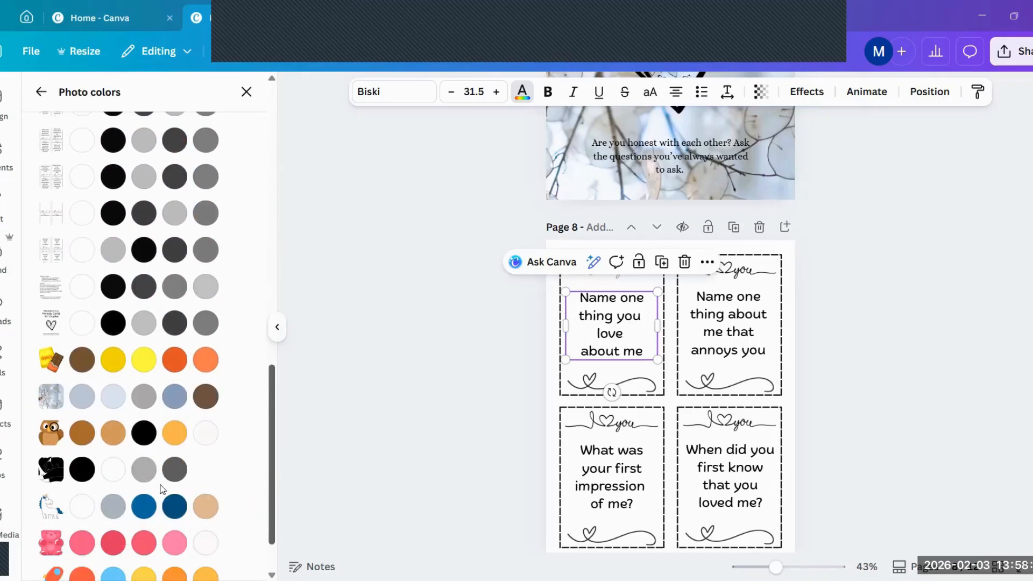
{"action": "left_click", "coordinate": [205, 397]}
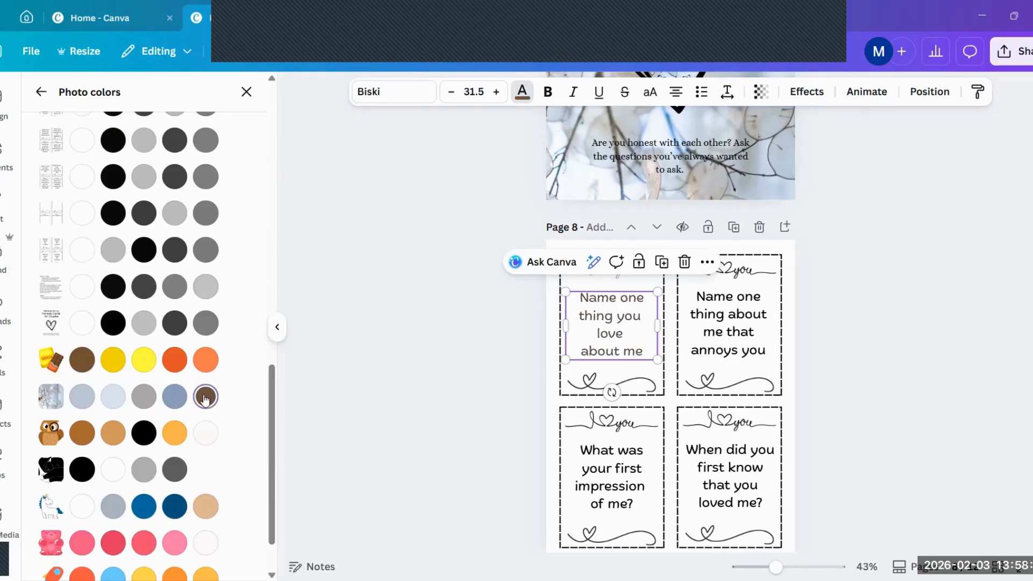
Recolor the heart flourish beneath the first card's text on page 8 with the mauve document color
{"action": "left_click", "coordinate": [643, 384]}
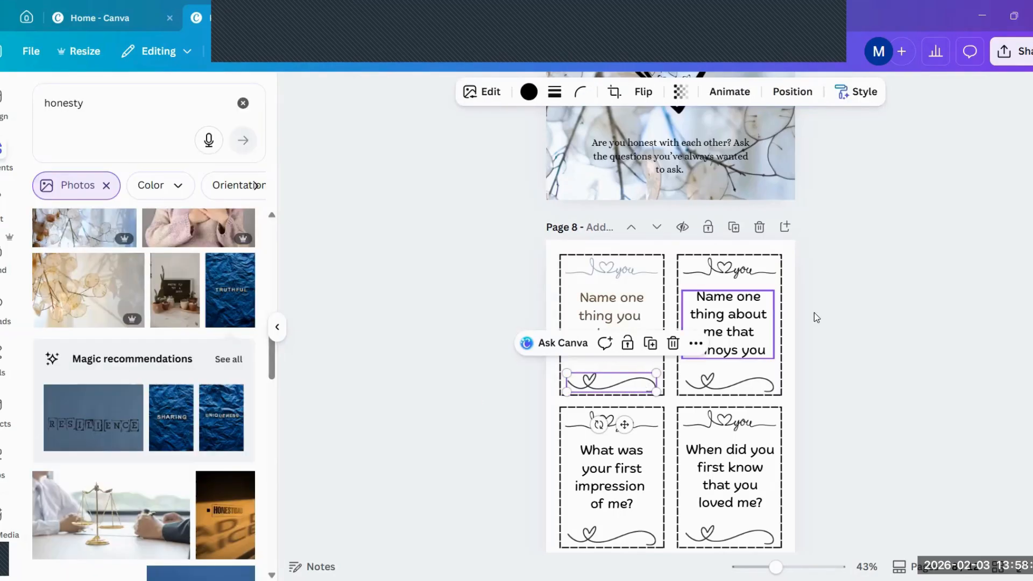
{"action": "left_click", "coordinate": [529, 92]}
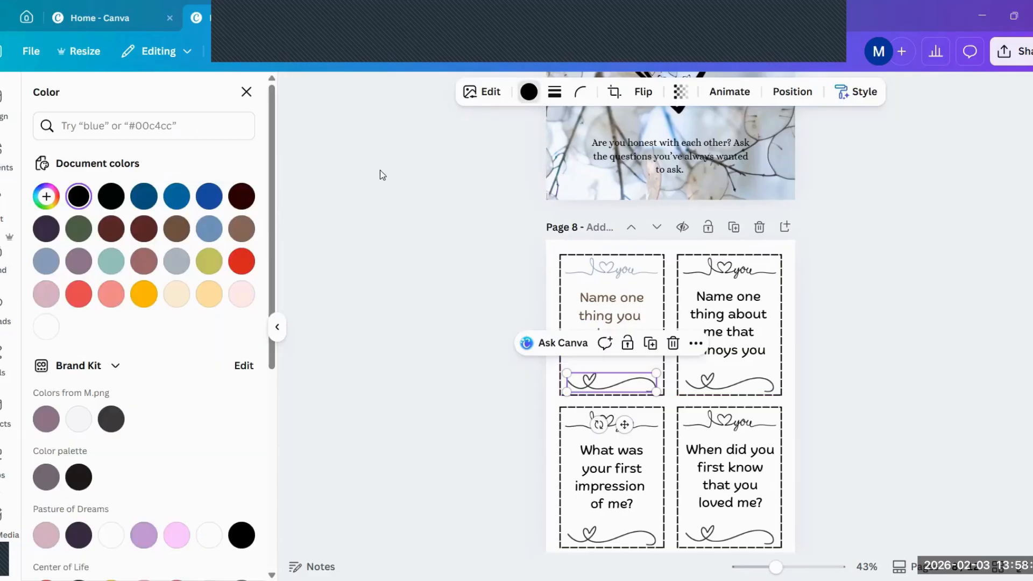
{"action": "scroll", "coordinate": [273, 274], "scroll_direction": "down", "scroll_amount": 1}
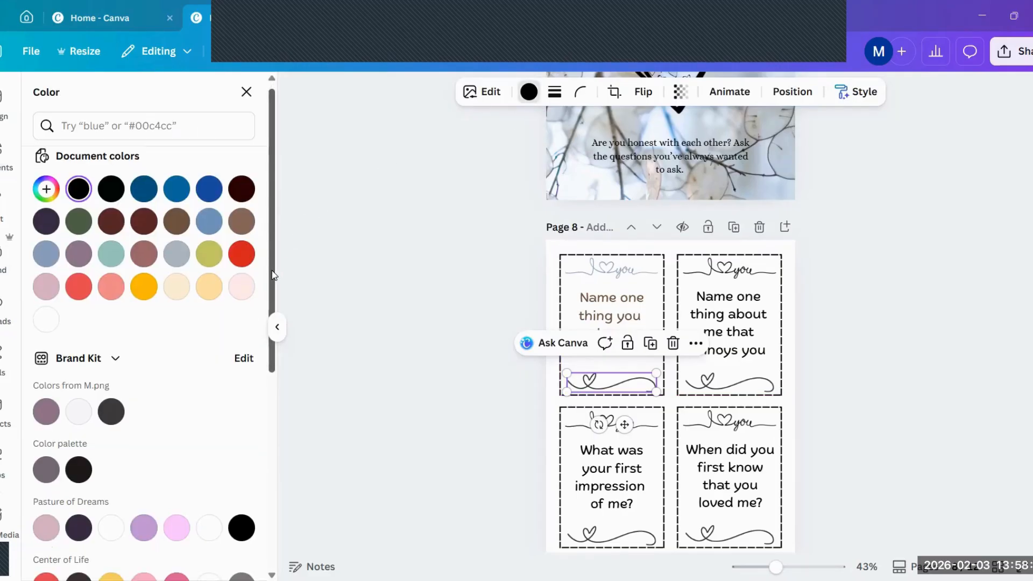
{"action": "left_click", "coordinate": [85, 259]}
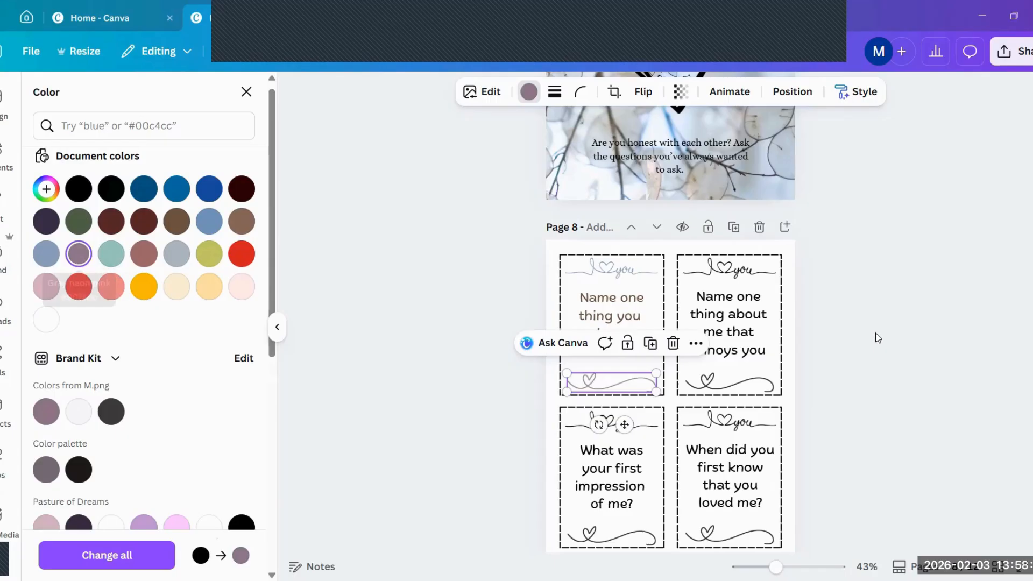
{"action": "left_click", "coordinate": [878, 337]}
Set the first card's question text to the Alice font and replace Biski with Alice throughout the design
{"action": "left_click", "coordinate": [622, 318]}
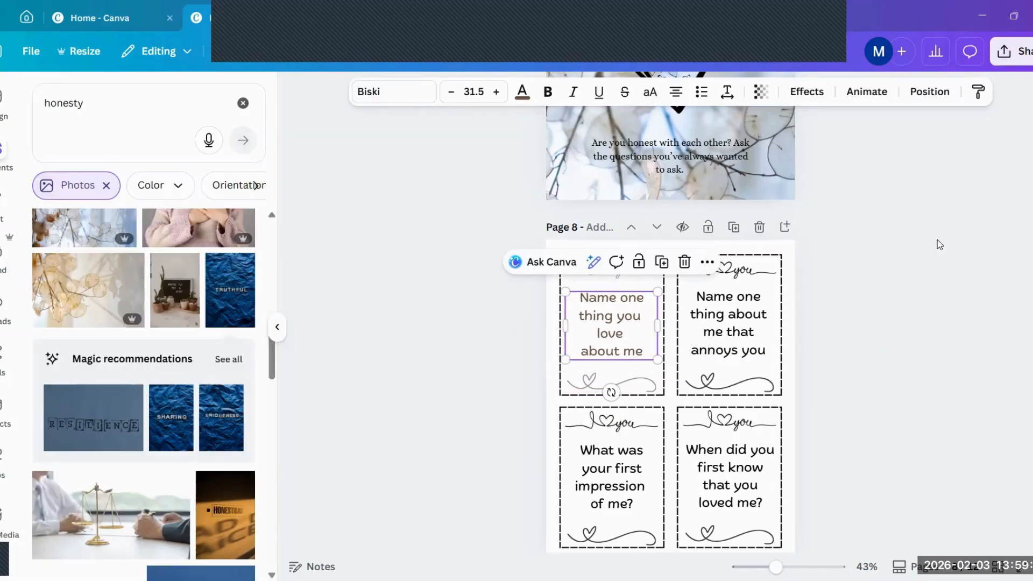
{"action": "key", "text": "ctrl+shift+f"}
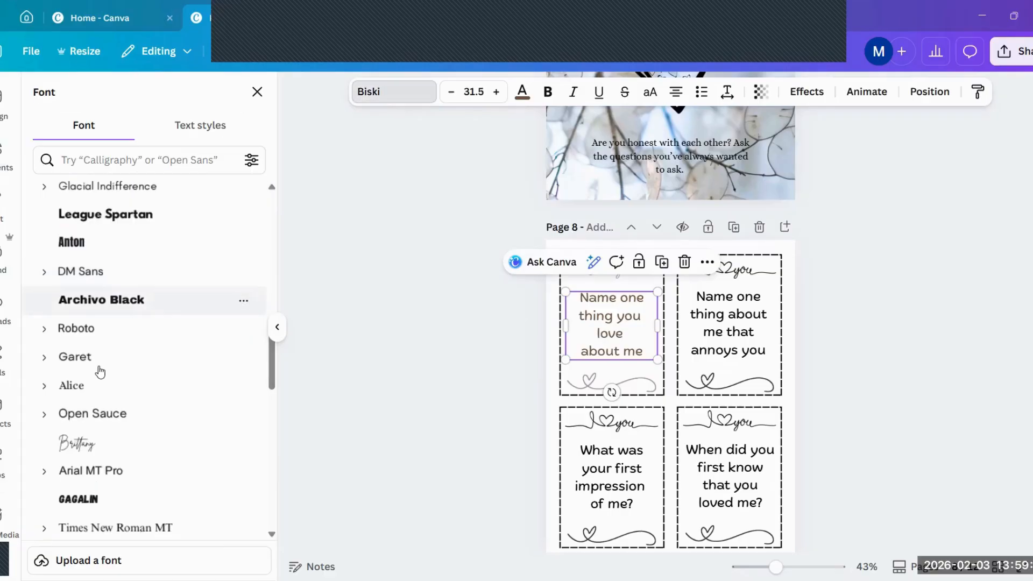
{"action": "left_click", "coordinate": [95, 385]}
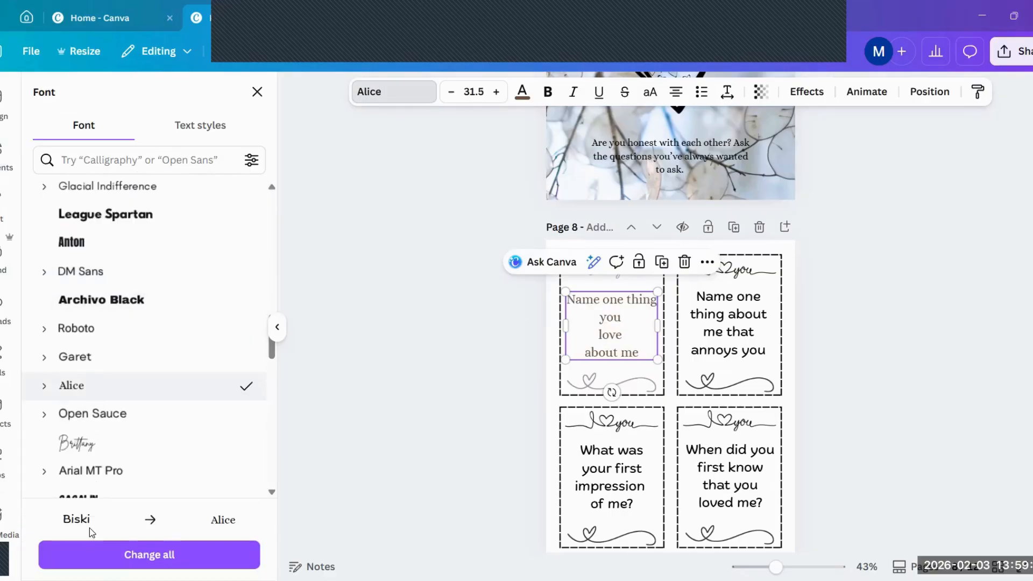
{"action": "left_click", "coordinate": [129, 560]}
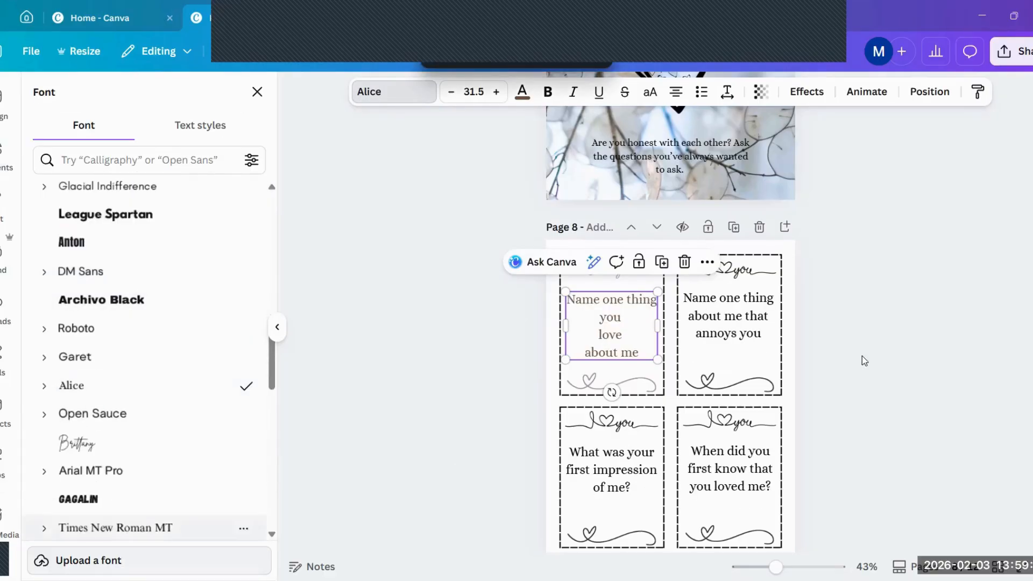
Remove the line break between "you" and "love" in the first card's text so both words share a line
{"action": "left_click", "coordinate": [628, 339]}
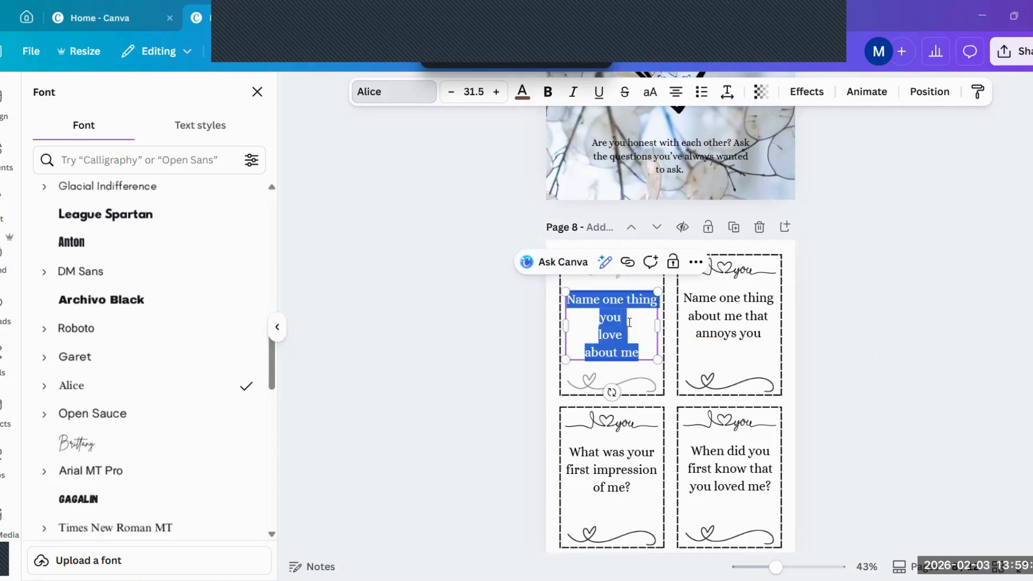
{"action": "left_click", "coordinate": [629, 322]}
{"action": "key", "text": "Delete"}
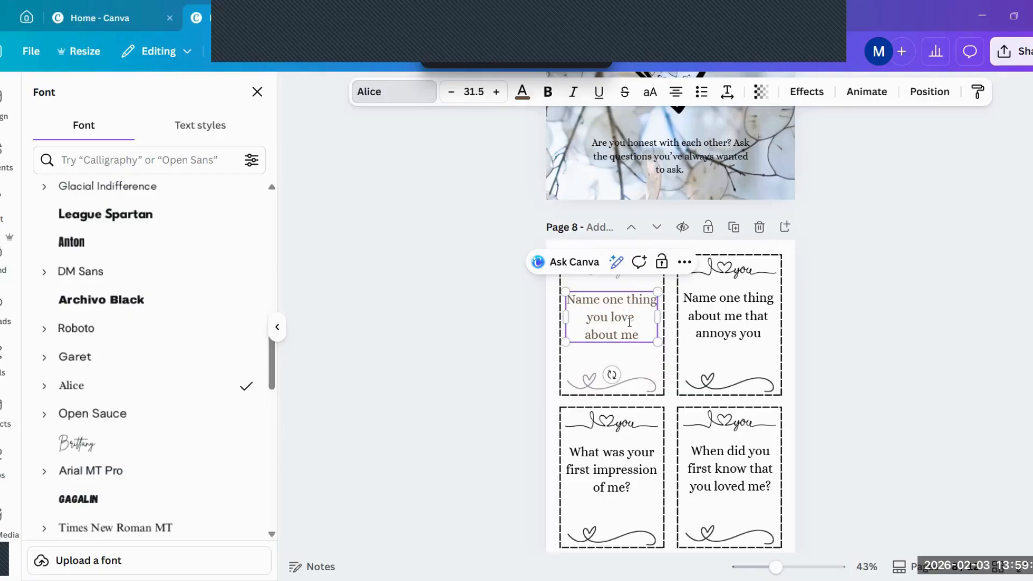
{"action": "left_click", "coordinate": [843, 375]}
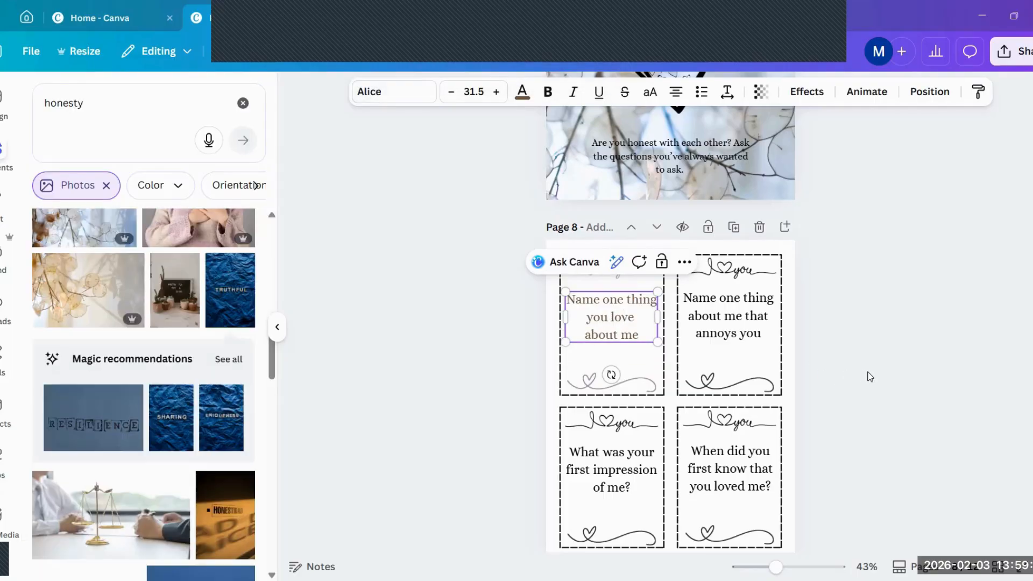
Review the page 7 cover against the page 8 question cards, the blank cards on page 9 and the page 10 valentines
{"action": "scroll", "coordinate": [867, 373], "scroll_direction": "up", "scroll_amount": 3}
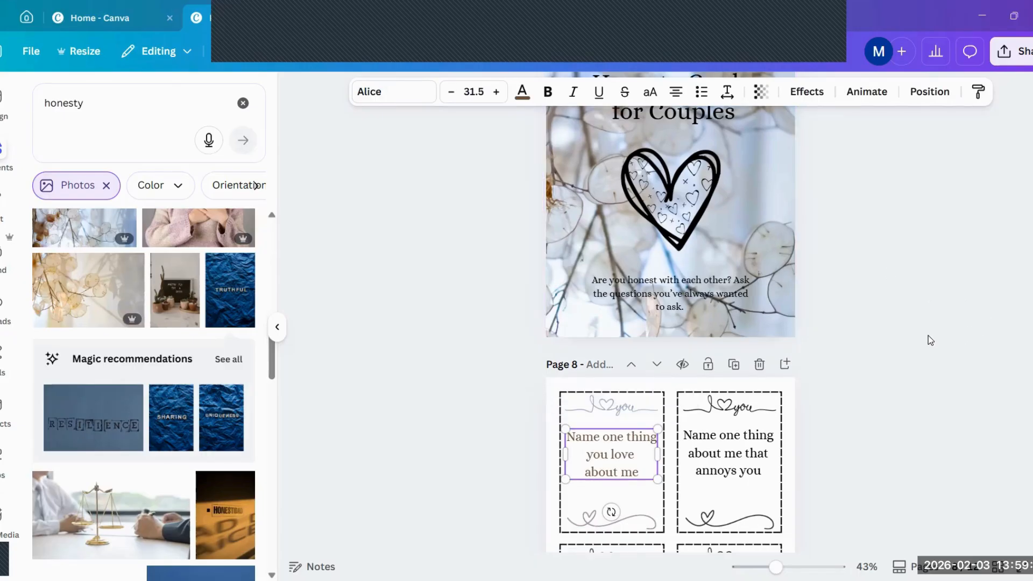
{"action": "scroll", "coordinate": [930, 337], "scroll_direction": "down", "scroll_amount": 3}
{"action": "scroll", "coordinate": [930, 331], "scroll_direction": "down", "scroll_amount": 4}
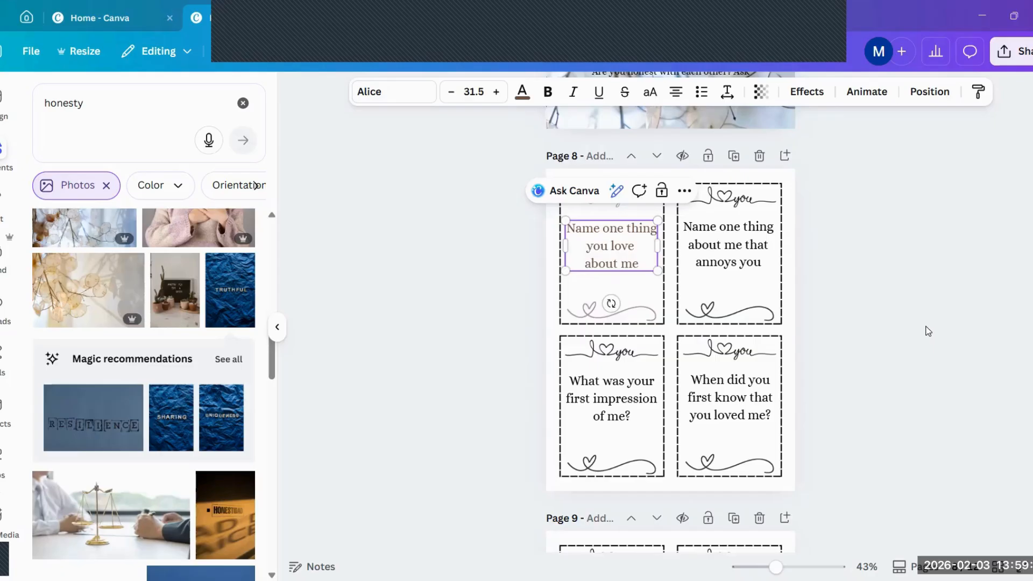
{"action": "scroll", "coordinate": [924, 332], "scroll_direction": "down", "scroll_amount": 3}
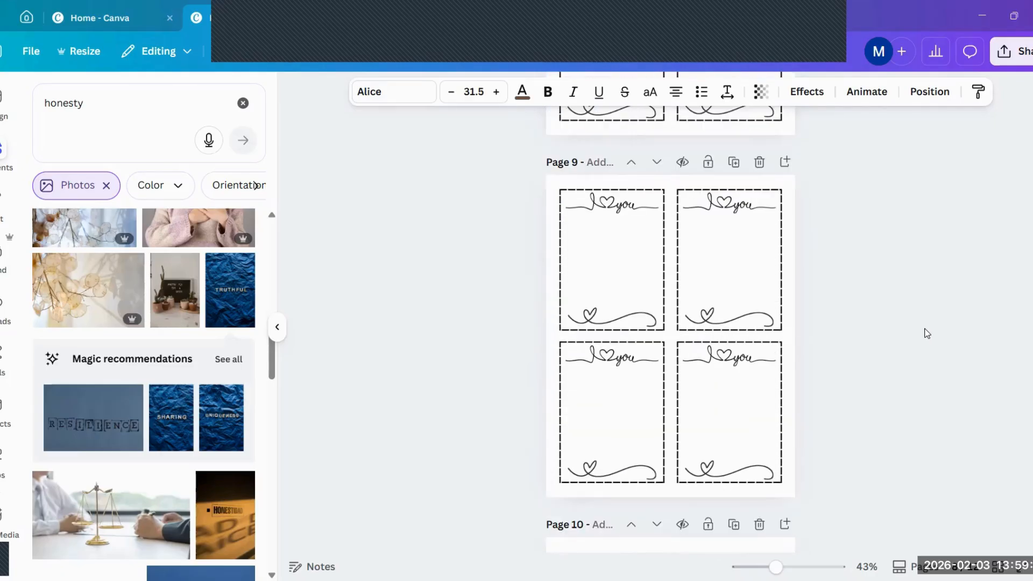
{"action": "scroll", "coordinate": [926, 336], "scroll_direction": "up", "scroll_amount": 1}
{"action": "scroll", "coordinate": [925, 336], "scroll_direction": "up", "scroll_amount": 2}
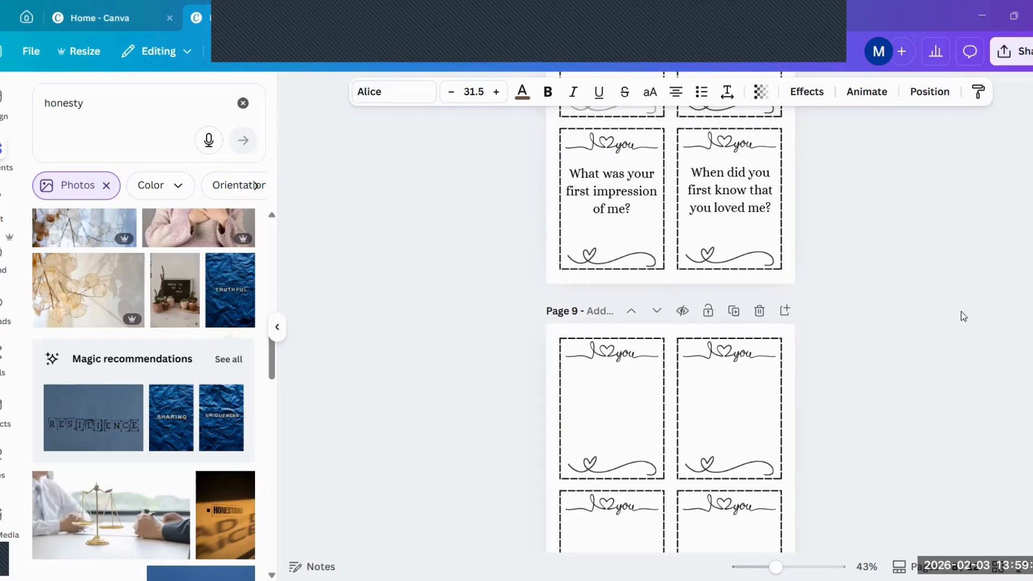
{"action": "scroll", "coordinate": [963, 314], "scroll_direction": "up", "scroll_amount": 10}
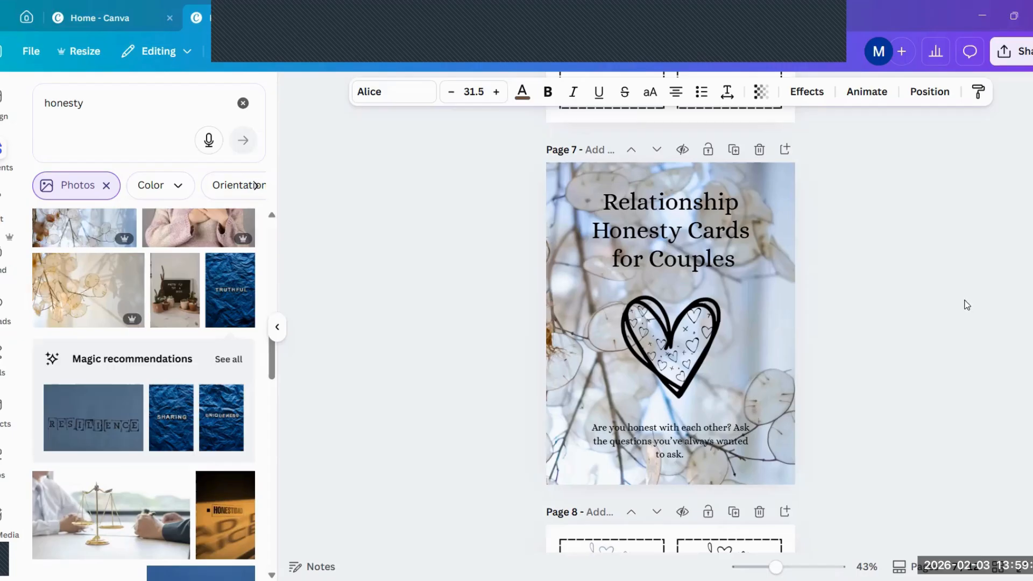
{"action": "scroll", "coordinate": [961, 299], "scroll_direction": "down", "scroll_amount": 10}
{"action": "scroll", "coordinate": [962, 304], "scroll_direction": "down", "scroll_amount": 8}
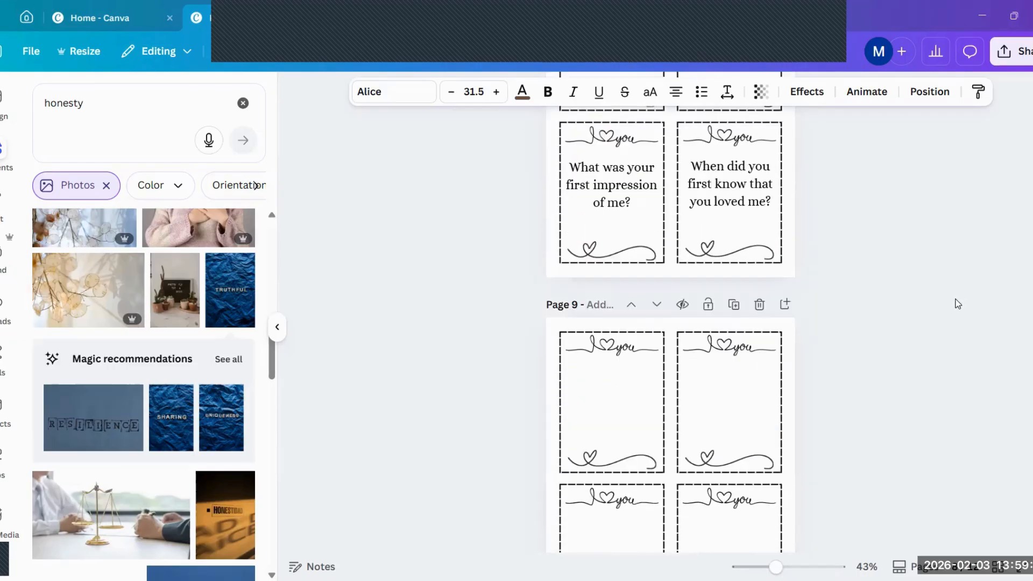
{"action": "scroll", "coordinate": [956, 305], "scroll_direction": "down", "scroll_amount": 5}
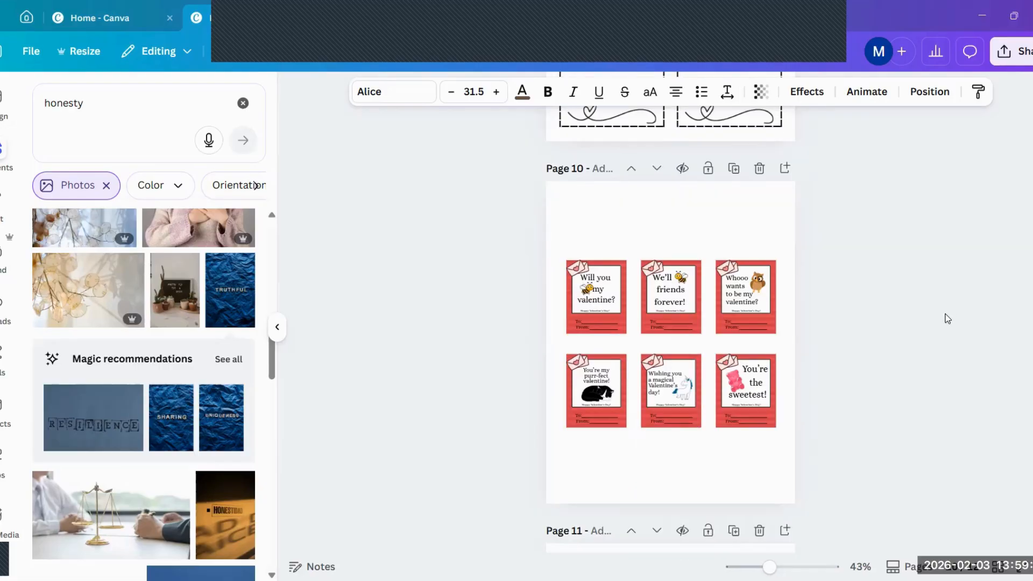
Ungroup the six valentine cards on page 10 and select the "Will you my valentine?" text on the first card
{"action": "left_click", "coordinate": [947, 318]}
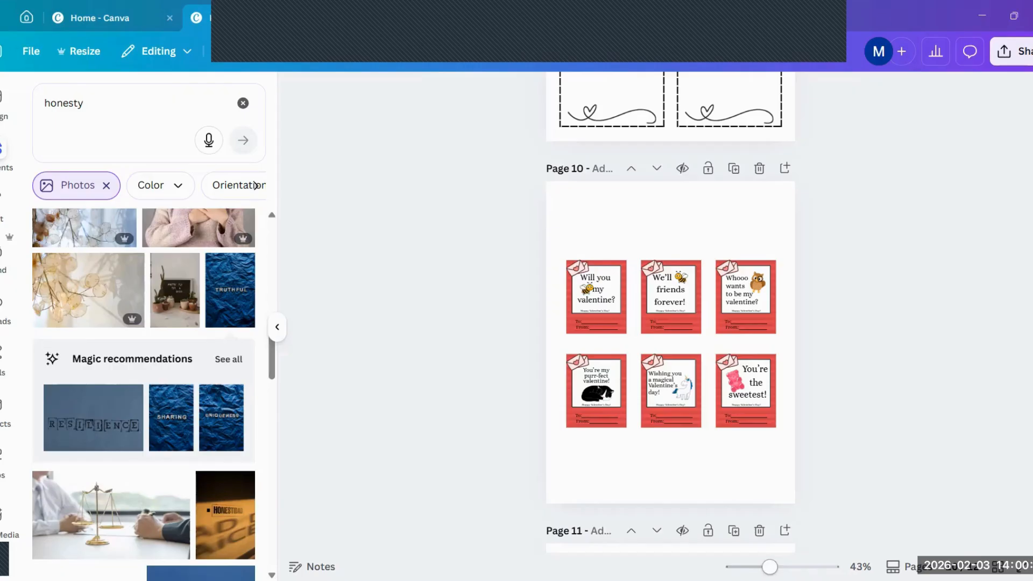
{"action": "left_click_drag", "start_coordinate": [770, 567], "coordinate": [784, 567]}
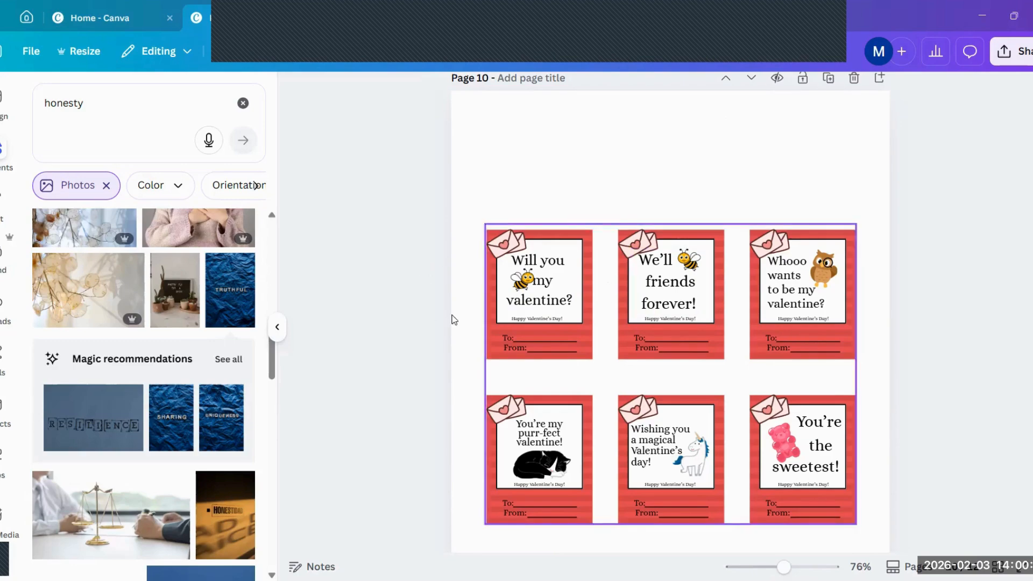
{"action": "left_click", "coordinate": [499, 300]}
{"action": "left_click", "coordinate": [624, 195]}
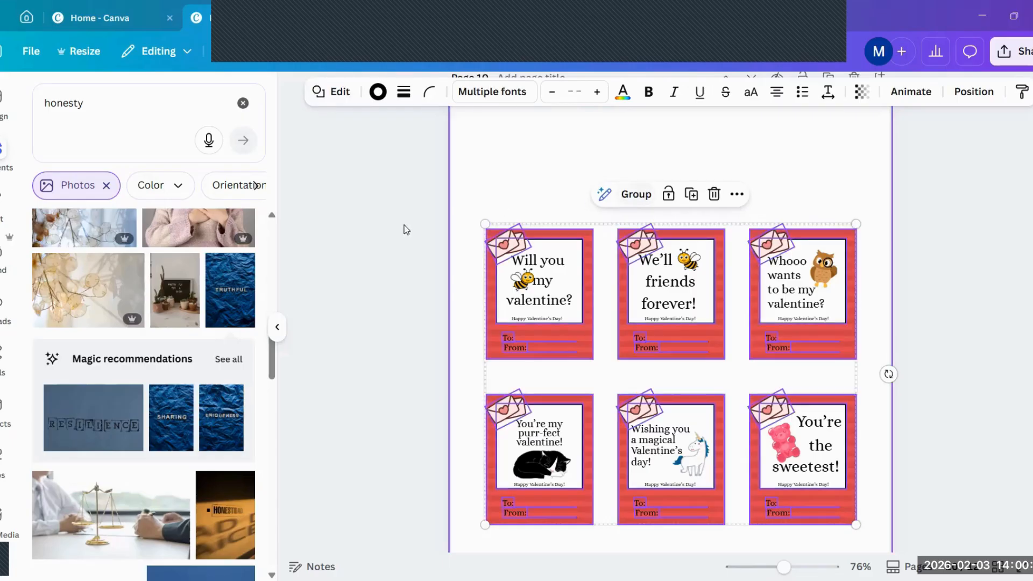
{"action": "left_click", "coordinate": [393, 230]}
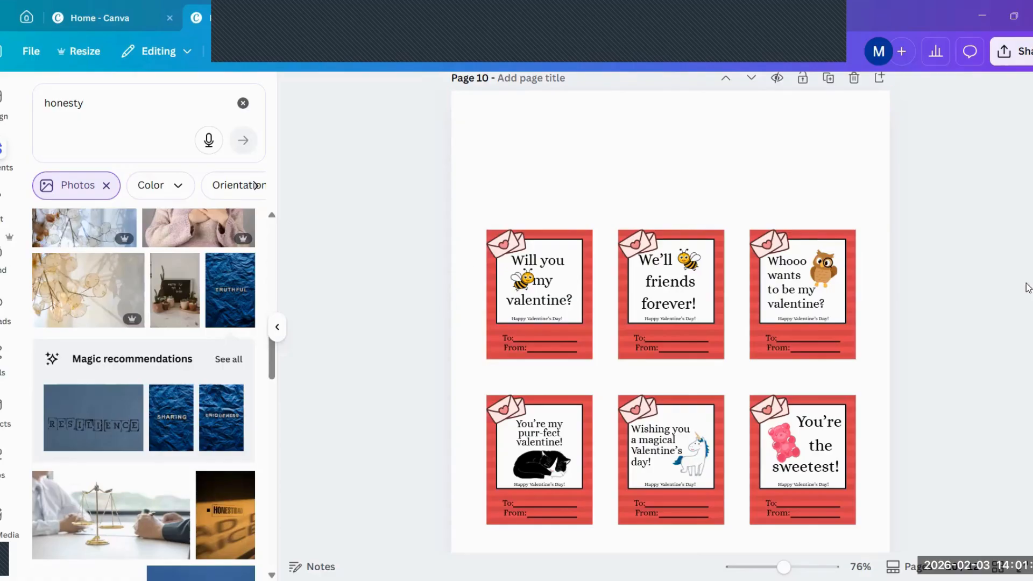
{"action": "left_click", "coordinate": [544, 288]}
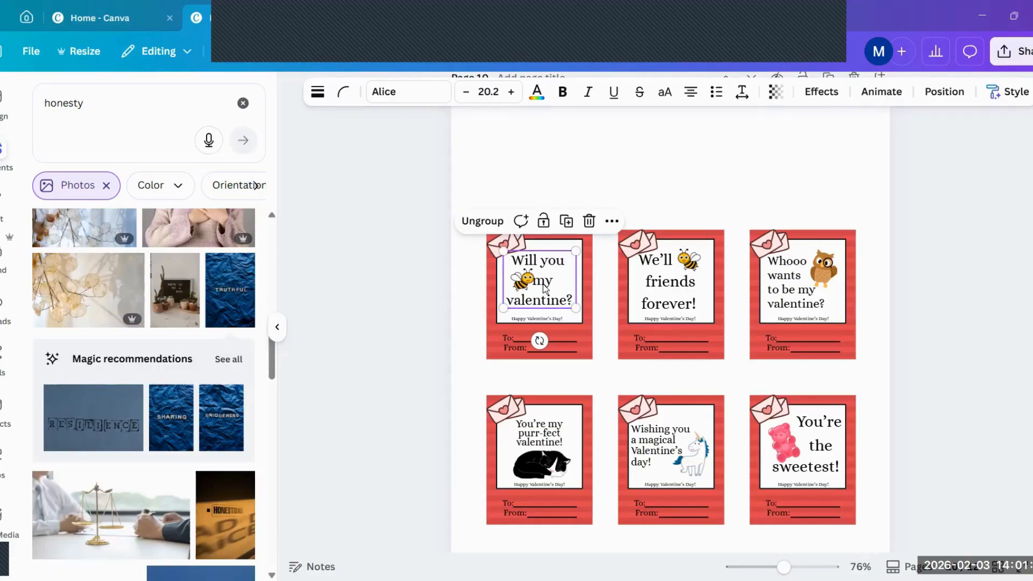
Delete the envelope from the first valentine card and search the elements for "love" without the Photos filter
{"action": "left_click", "coordinate": [504, 240]}
{"action": "key", "text": "Delete"}
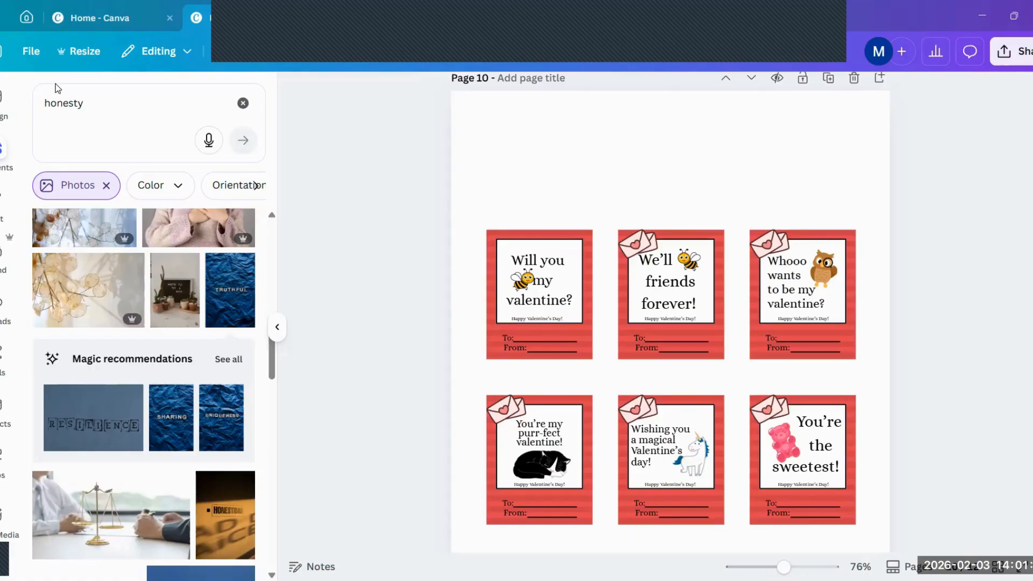
{"action": "left_click", "coordinate": [102, 98]}
{"action": "key", "text": "BackSpace"}
{"action": "type", "text": "love"}
{"action": "key", "text": "Return"}
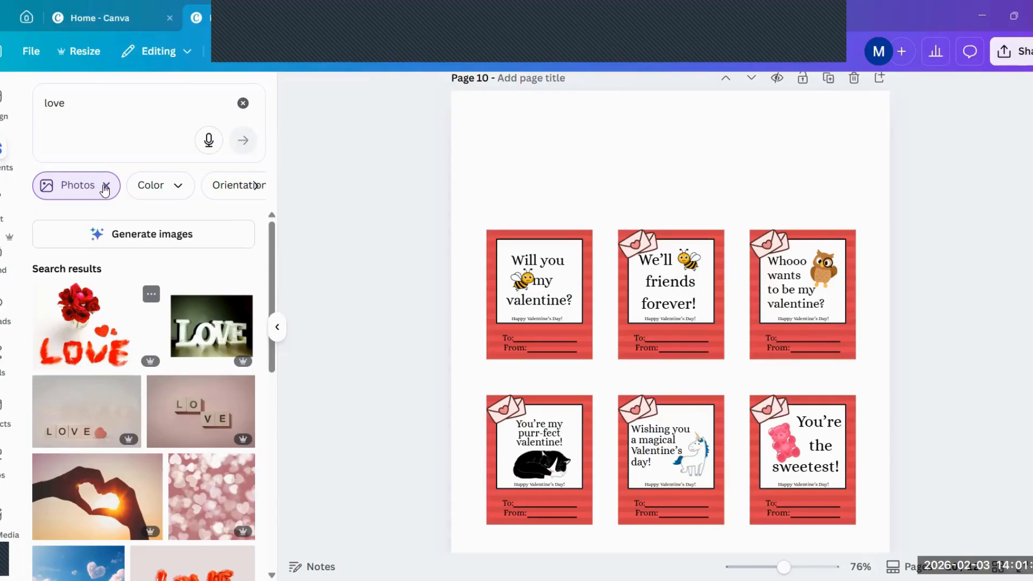
{"action": "left_click", "coordinate": [105, 189]}
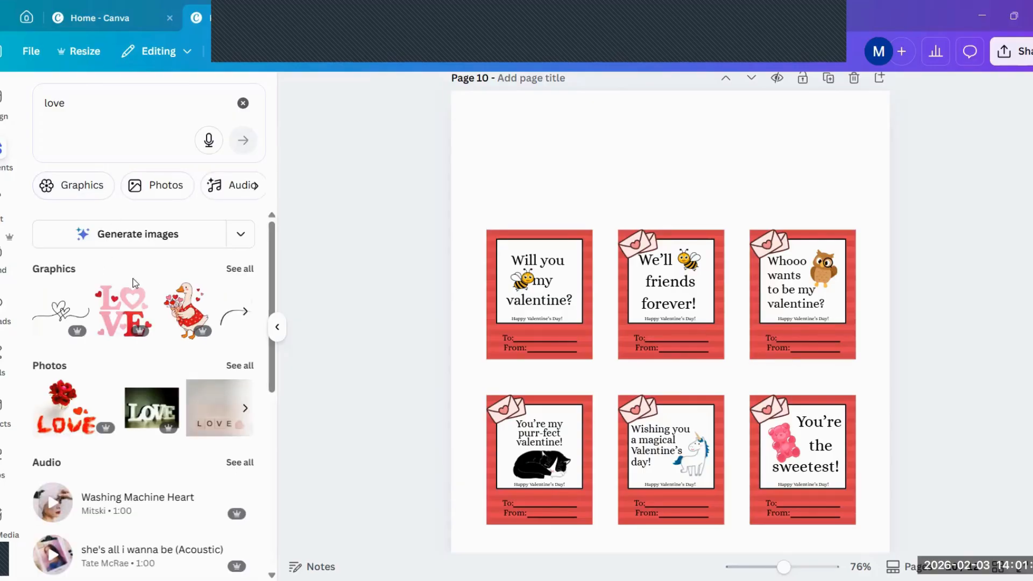
Insert the pink and red LOVE graphic, shrink it, and place it over the upper corner of the first card
{"action": "left_click", "coordinate": [128, 306]}
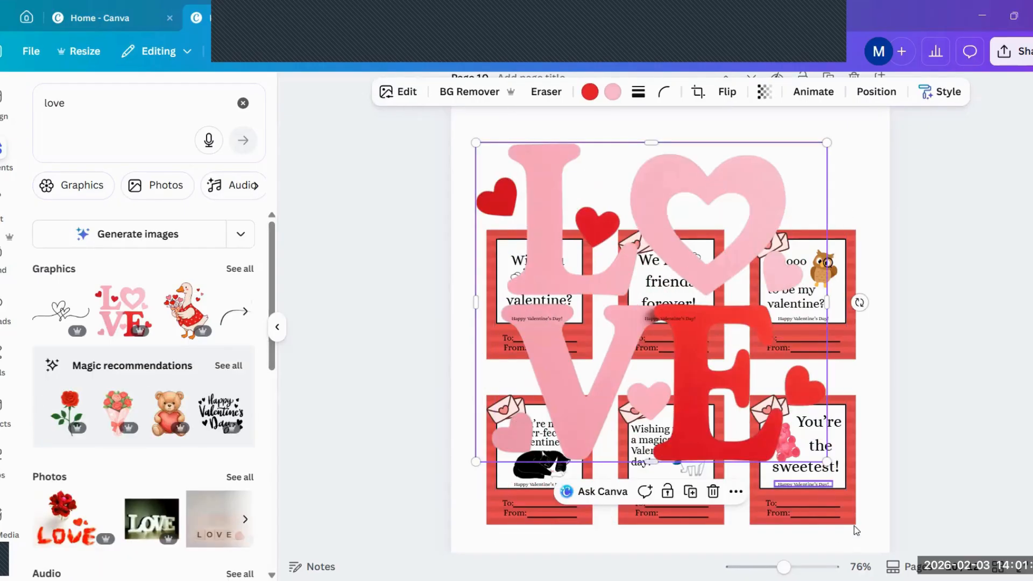
{"action": "left_click_drag", "start_coordinate": [827, 461], "coordinate": [550, 210]}
{"action": "left_click_drag", "start_coordinate": [491, 182], "coordinate": [489, 234]}
{"action": "left_click_drag", "start_coordinate": [547, 262], "coordinate": [515, 254]}
{"action": "left_click", "coordinate": [438, 248]}
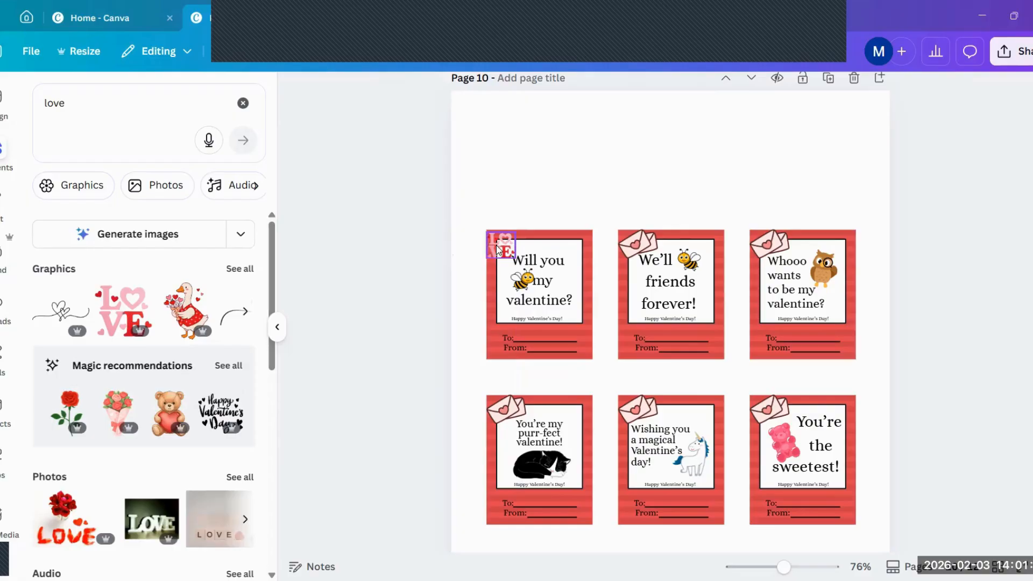
Replace the first card's "Will you my valentine?" text and bee with the LOVE graphic, enlarged and centered in the white square
{"action": "left_click", "coordinate": [500, 248]}
{"action": "left_click_drag", "start_coordinate": [503, 319], "coordinate": [502, 343]}
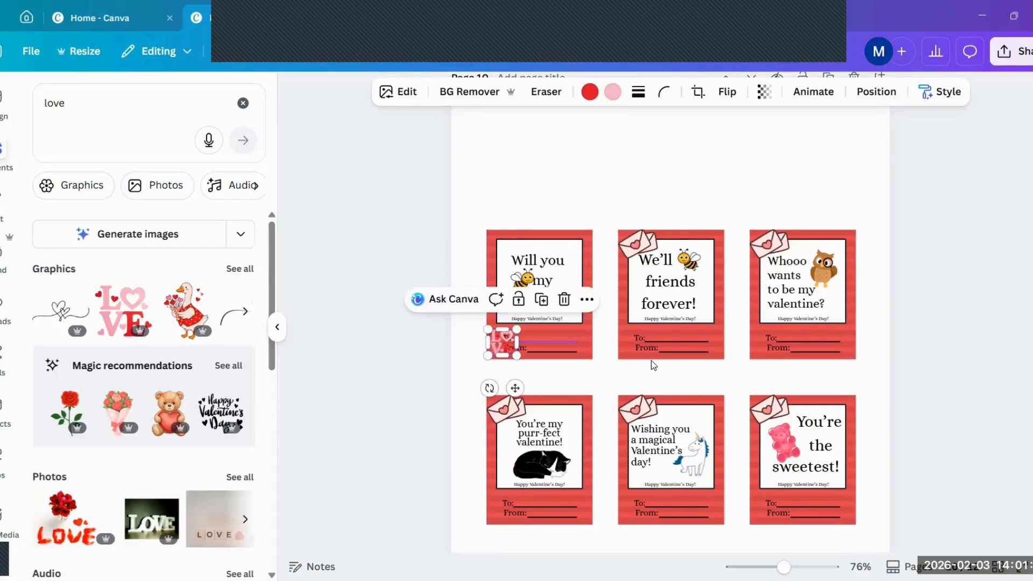
{"action": "left_click", "coordinate": [548, 269]}
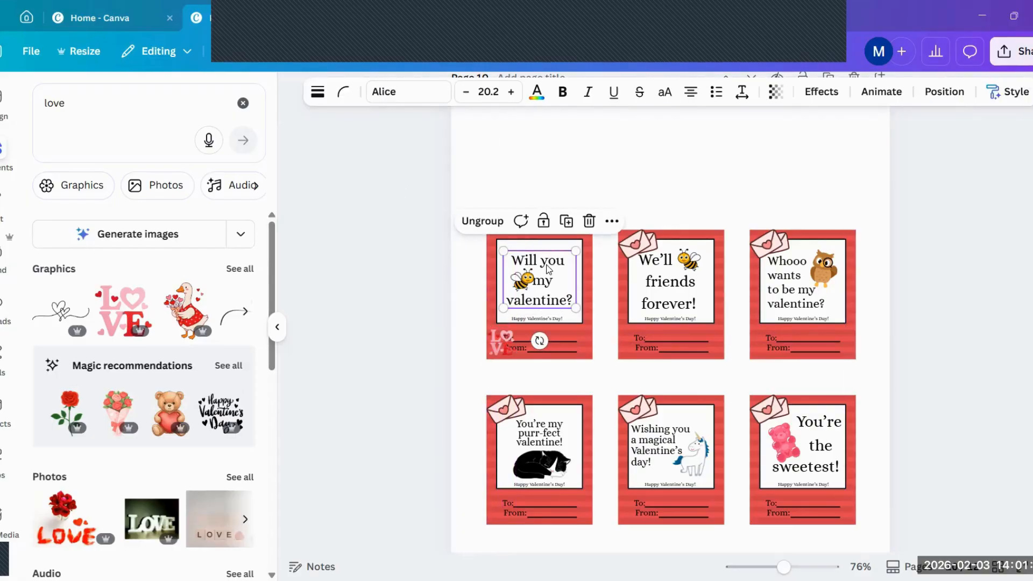
{"action": "key", "text": "Delete"}
{"action": "left_click_drag", "start_coordinate": [495, 342], "coordinate": [502, 299]}
{"action": "left_click_drag", "start_coordinate": [568, 305], "coordinate": [557, 279]}
{"action": "left_click", "coordinate": [425, 245]}
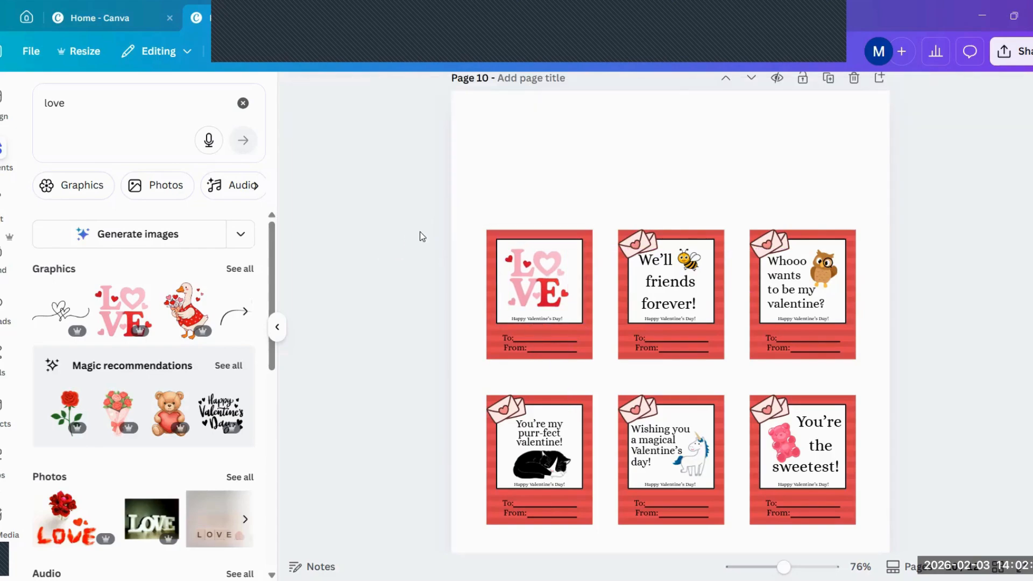
Add a solid black border with stroke weight 4 around the first card's red background
{"action": "left_click", "coordinate": [488, 357]}
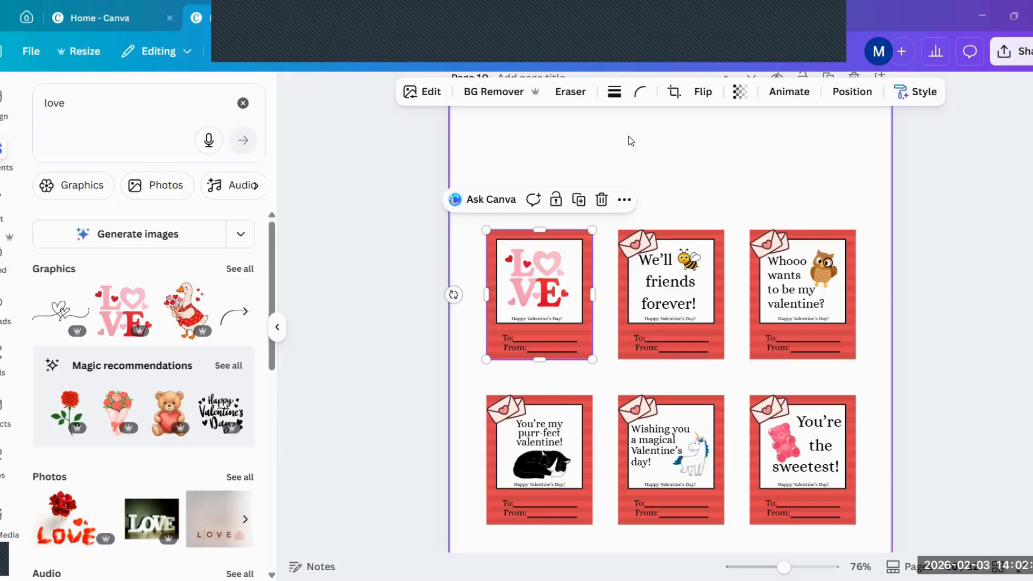
{"action": "left_click", "coordinate": [615, 93]}
{"action": "left_click", "coordinate": [574, 134]}
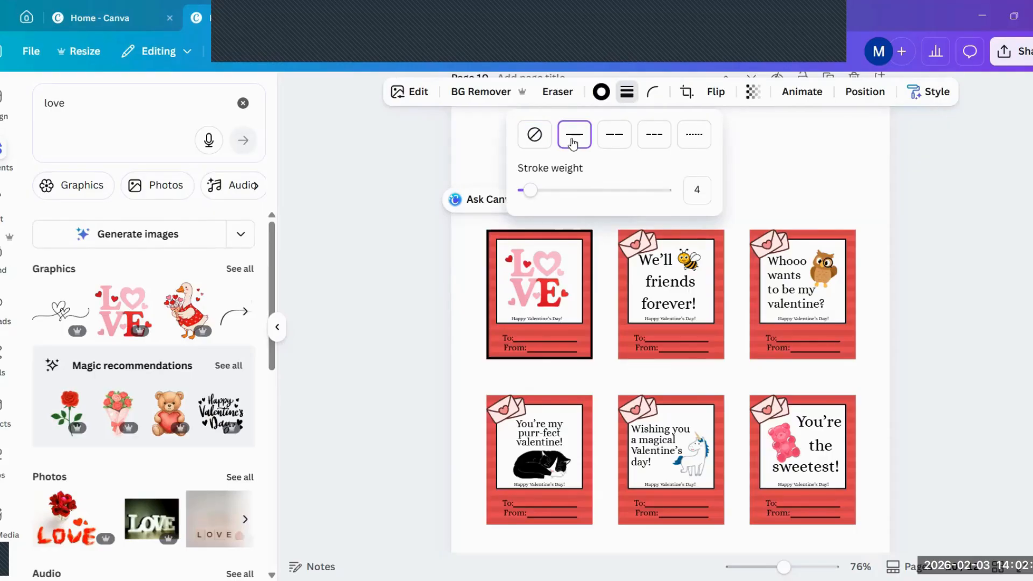
{"action": "left_click", "coordinate": [584, 334]}
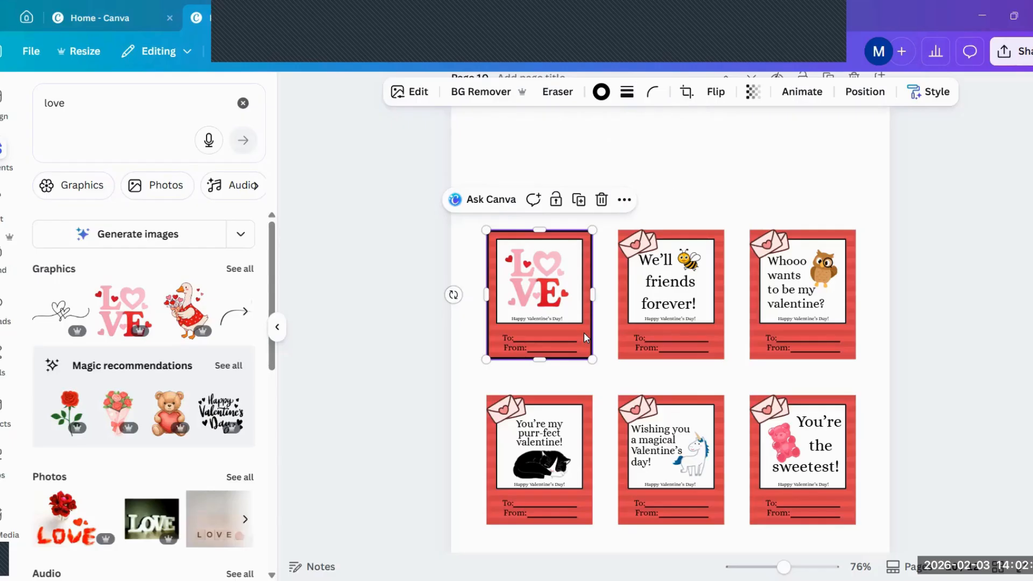
{"action": "left_click", "coordinate": [375, 326]}
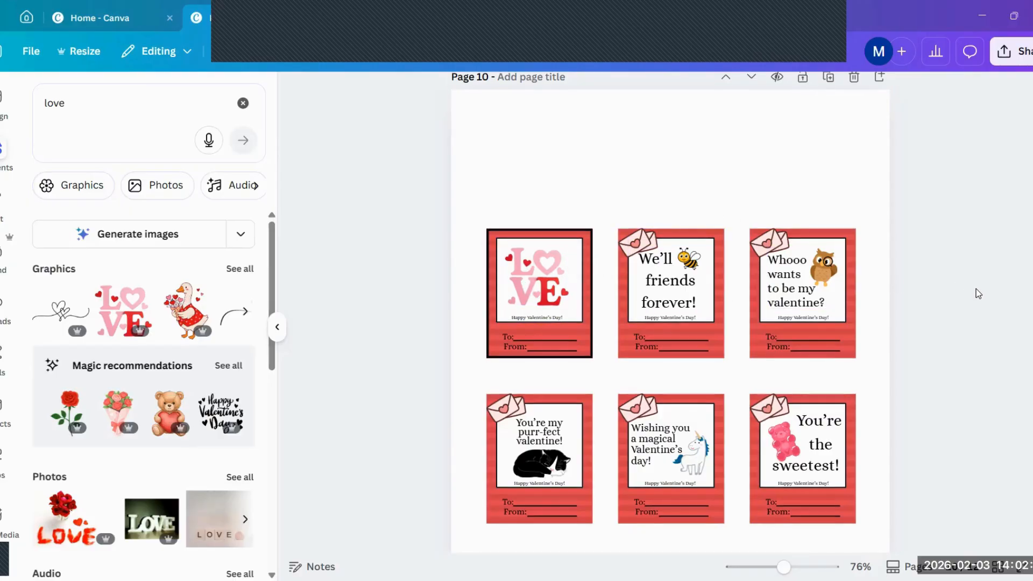
Examine the grouped blue valentine cards on page 11 and return to the red cards on page 10
{"action": "scroll", "coordinate": [978, 293], "scroll_direction": "down", "scroll_amount": 10}
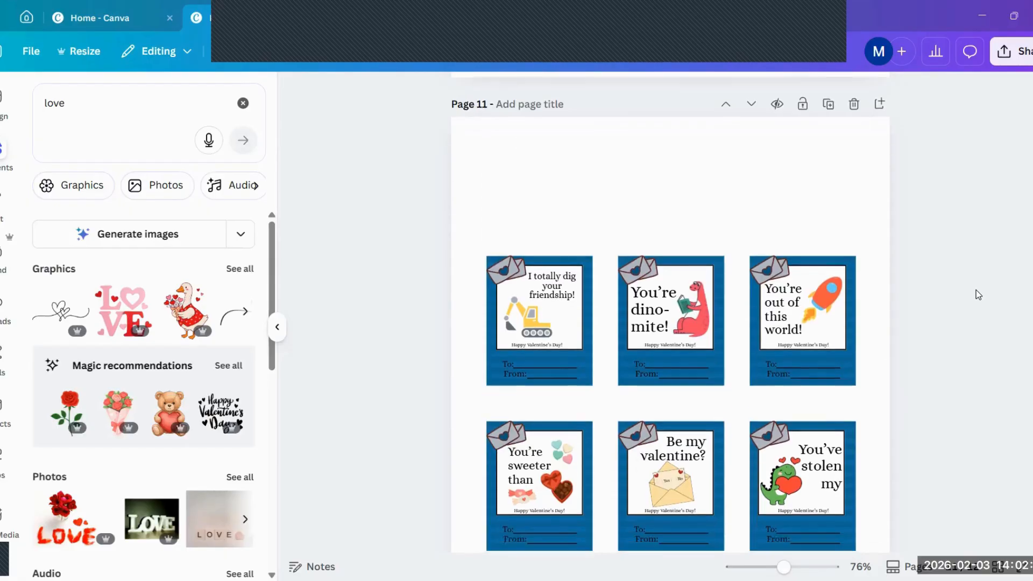
{"action": "scroll", "coordinate": [977, 295], "scroll_direction": "up", "scroll_amount": 2}
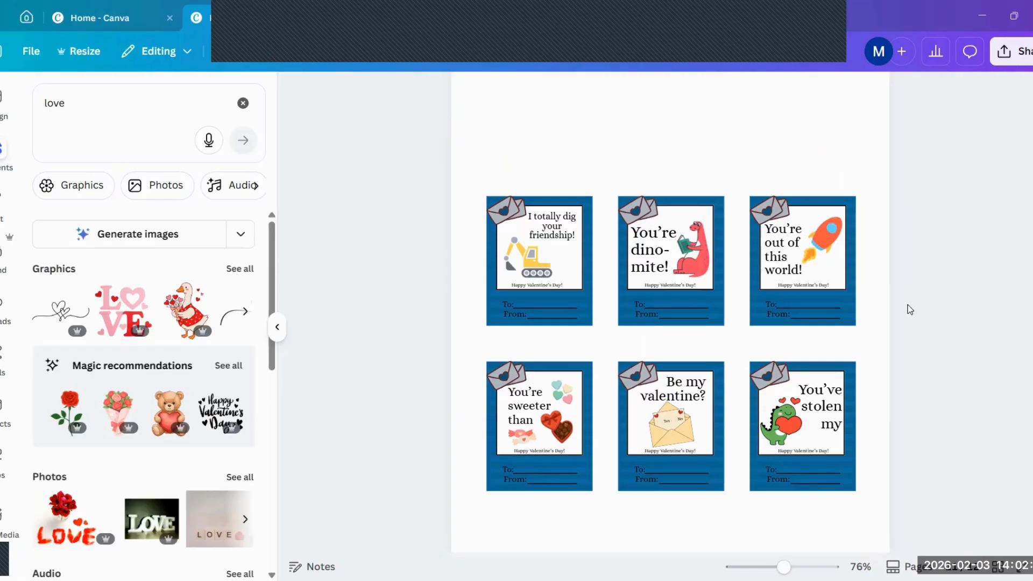
{"action": "left_click", "coordinate": [853, 306]}
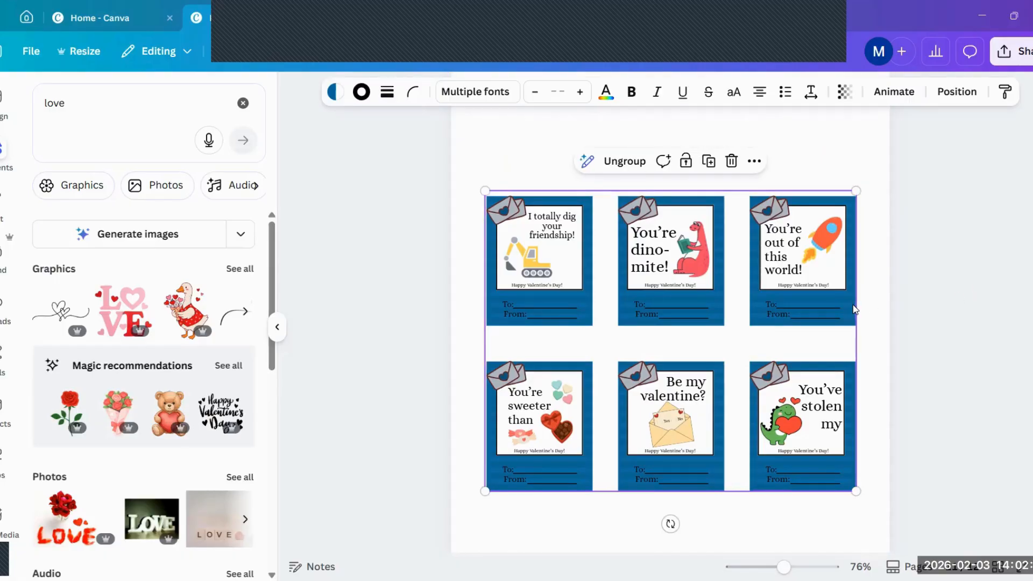
{"action": "left_click", "coordinate": [902, 276]}
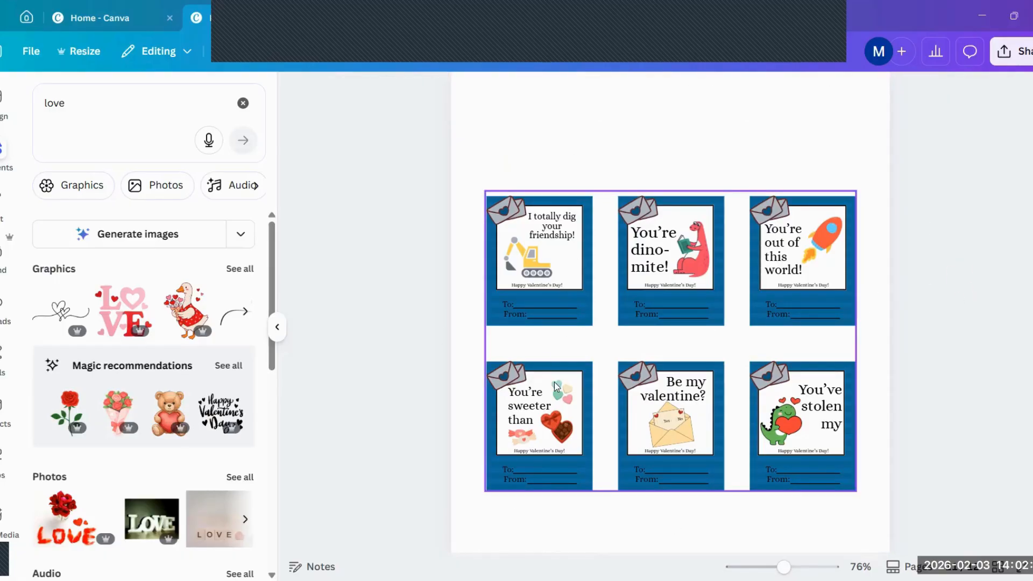
{"action": "scroll", "coordinate": [937, 298], "scroll_direction": "up", "scroll_amount": 10}
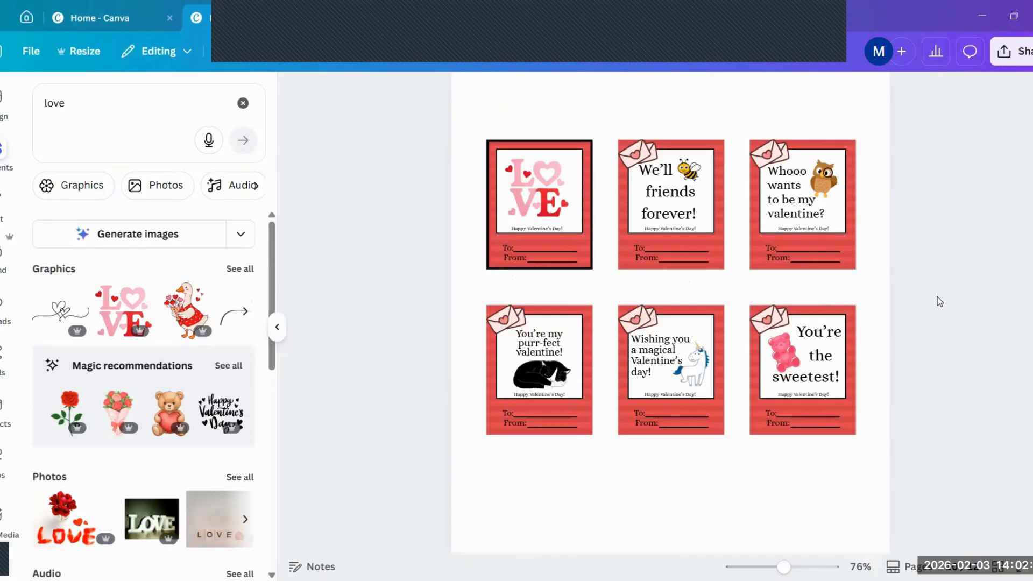
{"action": "scroll", "coordinate": [938, 301], "scroll_direction": "up", "scroll_amount": 1}
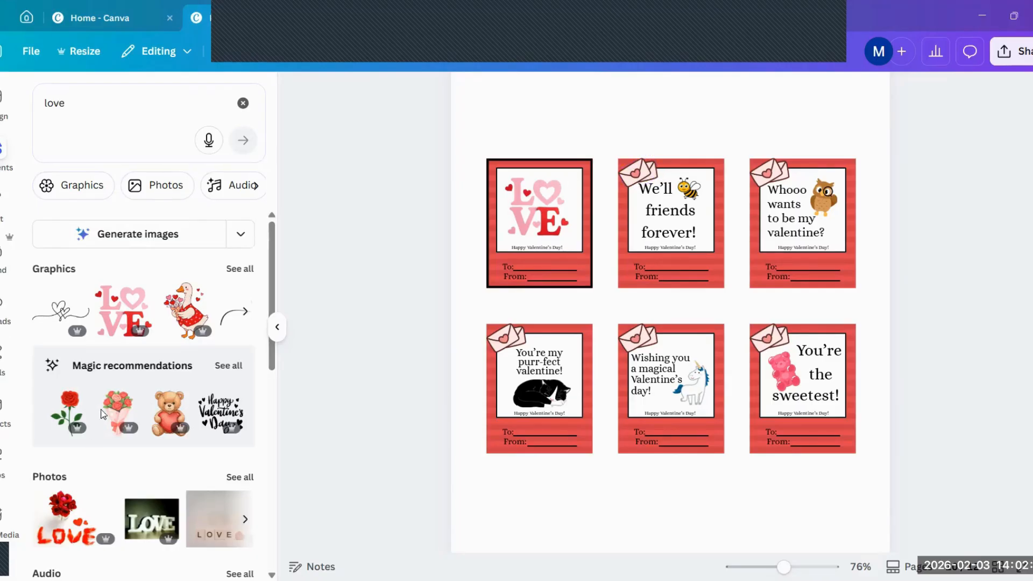
Try a small goose graphic on the lower corner of the owl card, and delete it
{"action": "left_click", "coordinate": [185, 309]}
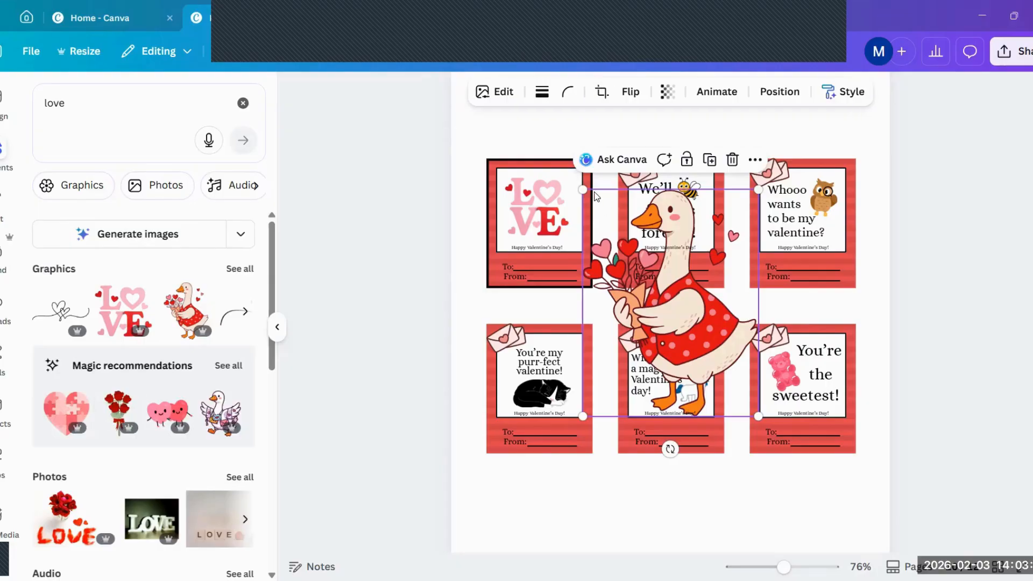
{"action": "left_click_drag", "start_coordinate": [583, 189], "coordinate": [839, 260]}
{"action": "left_click", "coordinate": [892, 264]}
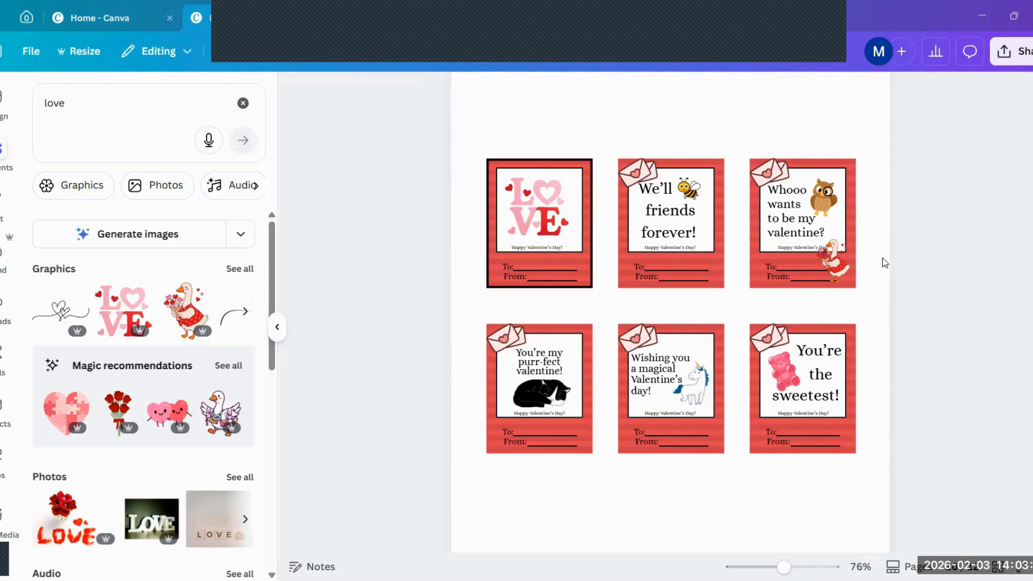
{"action": "left_click", "coordinate": [833, 268]}
{"action": "key", "text": "Delete"}
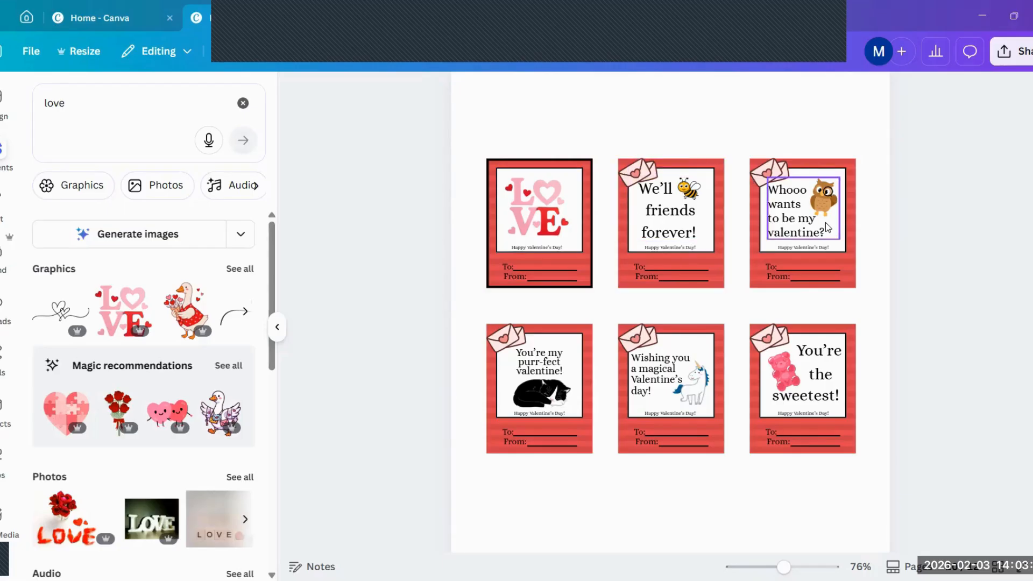
Review the red and blue valentine pages, the blank last page, and the earlier relationship card pages back to page 7
{"action": "scroll", "coordinate": [967, 296], "scroll_direction": "down", "scroll_amount": 5}
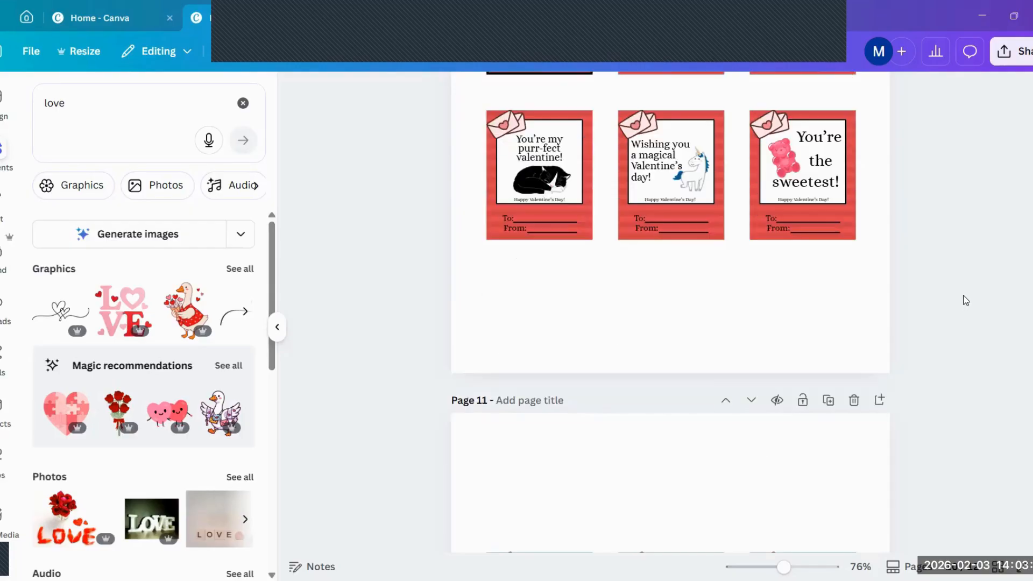
{"action": "scroll", "coordinate": [965, 300], "scroll_direction": "down", "scroll_amount": 5}
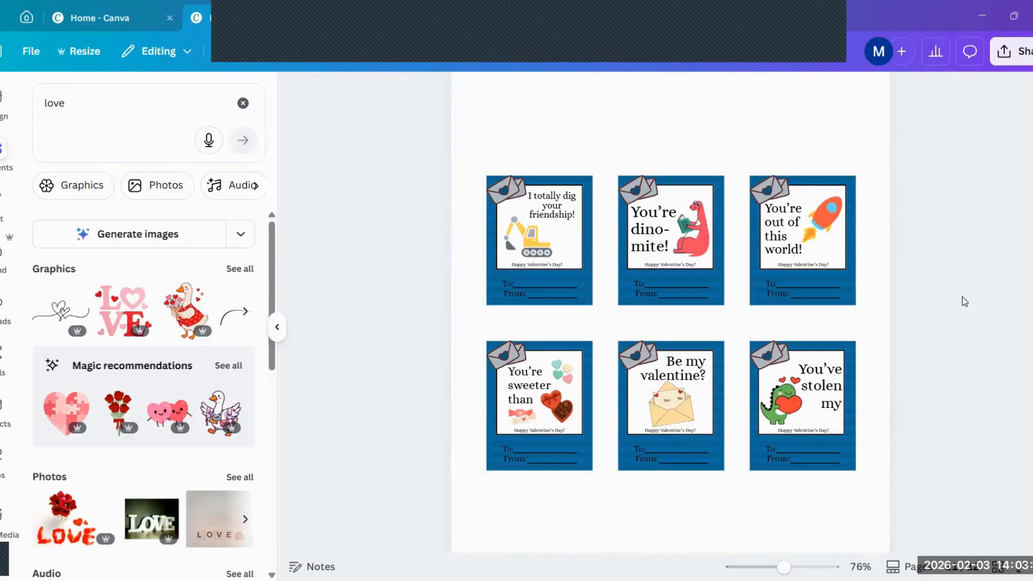
{"action": "scroll", "coordinate": [964, 301], "scroll_direction": "down", "scroll_amount": 7}
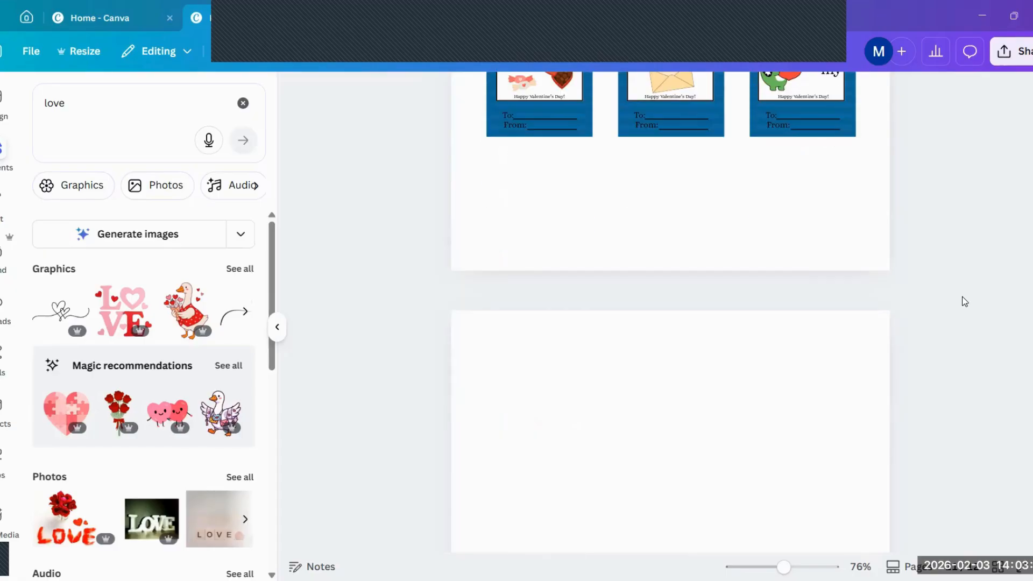
{"action": "scroll", "coordinate": [963, 300], "scroll_direction": "down", "scroll_amount": 4}
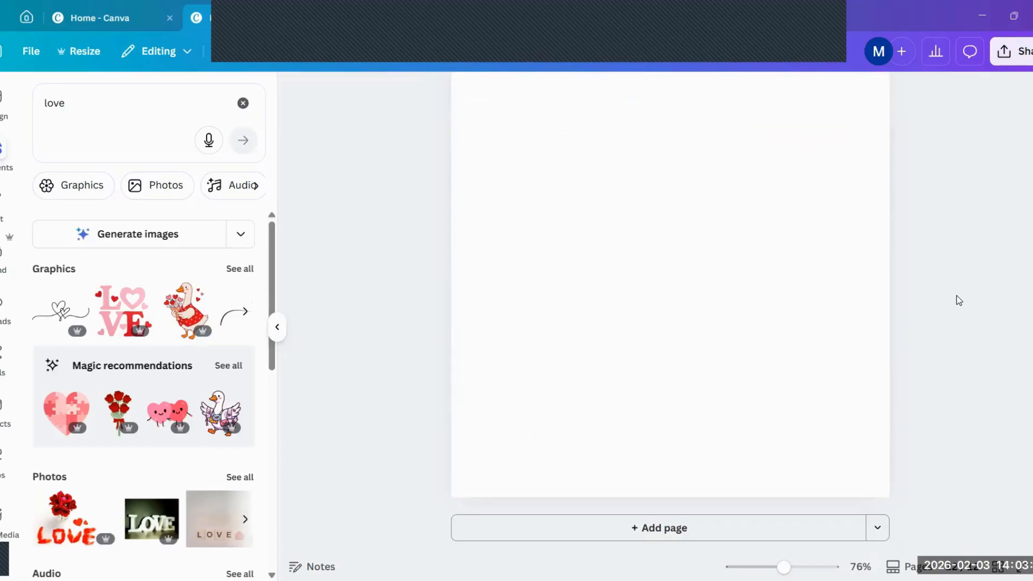
{"action": "scroll", "coordinate": [956, 299], "scroll_direction": "up", "scroll_amount": 8}
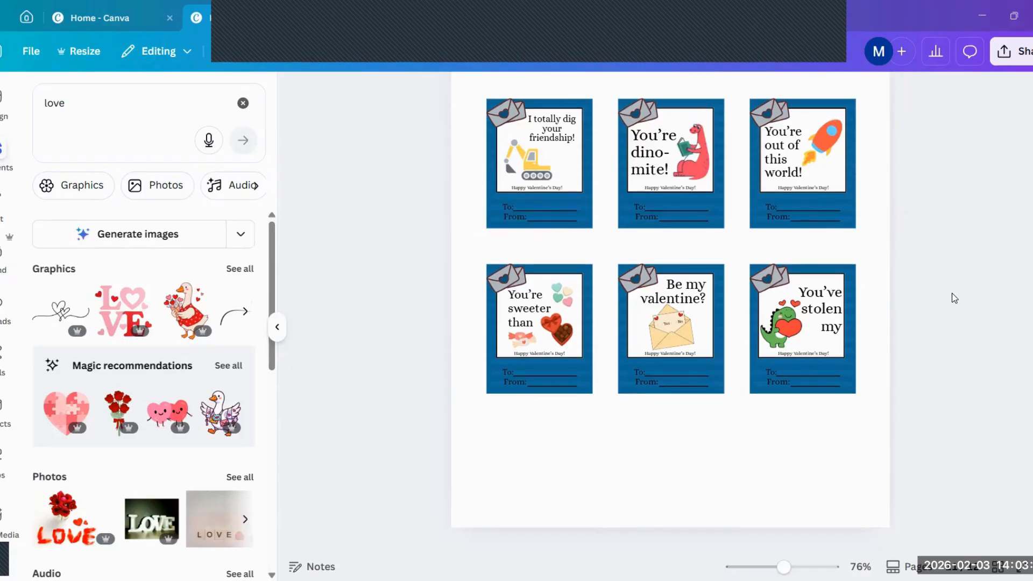
{"action": "scroll", "coordinate": [954, 298], "scroll_direction": "down", "scroll_amount": 5}
{"action": "scroll", "coordinate": [955, 296], "scroll_direction": "up", "scroll_amount": 14}
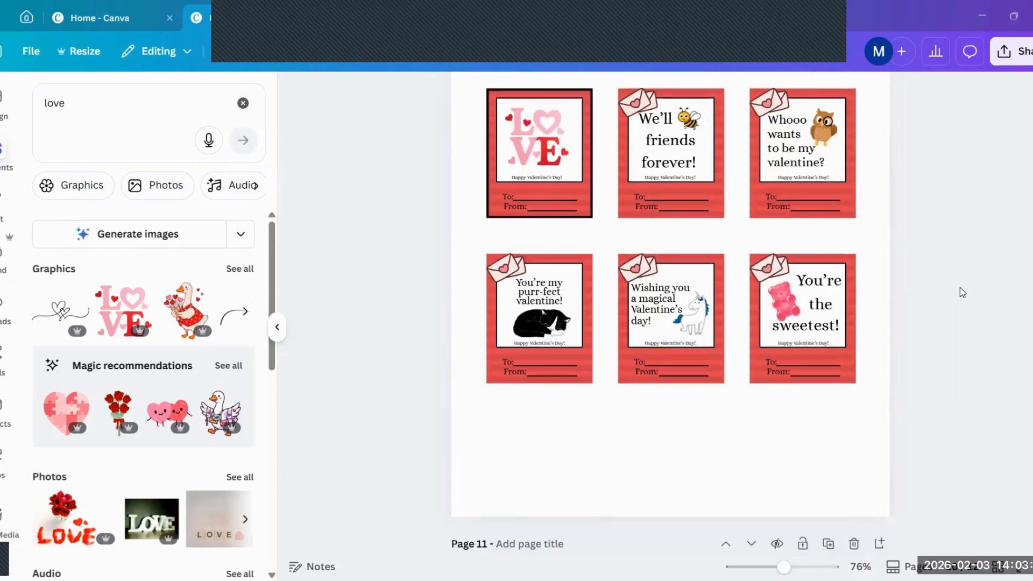
{"action": "scroll", "coordinate": [962, 293], "scroll_direction": "up", "scroll_amount": 2}
{"action": "scroll", "coordinate": [959, 287], "scroll_direction": "up", "scroll_amount": 1}
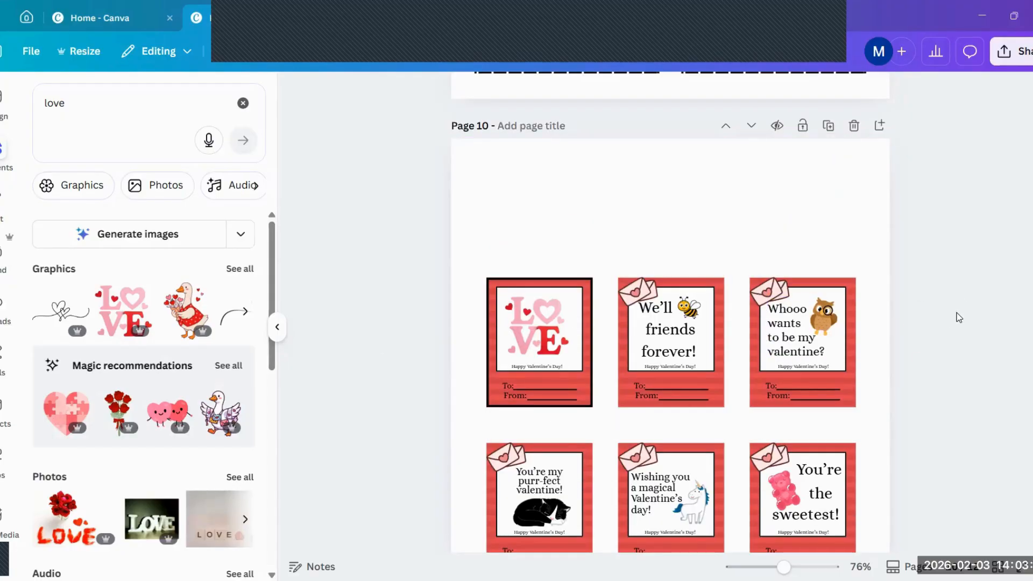
{"action": "scroll", "coordinate": [960, 307], "scroll_direction": "down", "scroll_amount": 3}
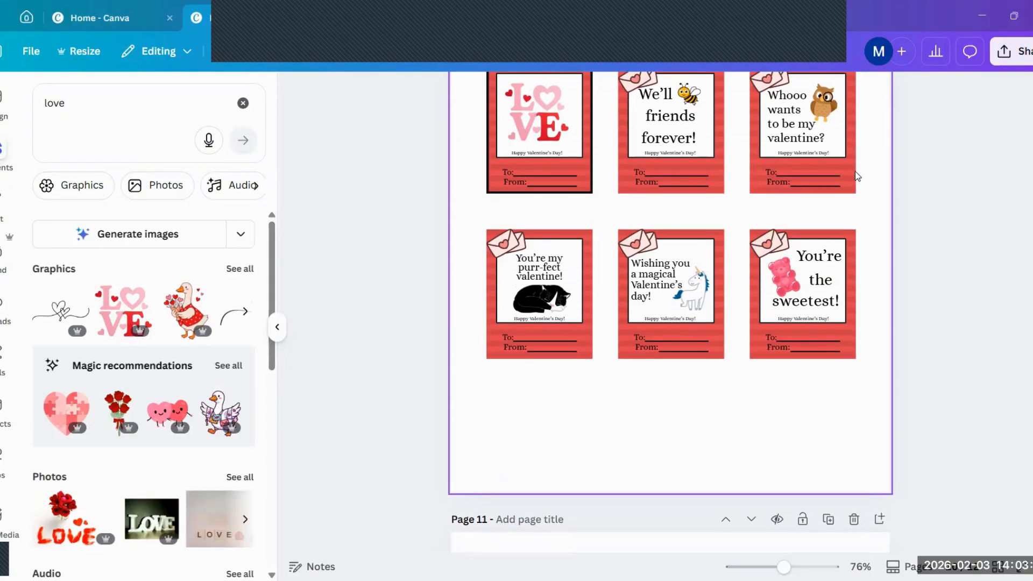
{"action": "scroll", "coordinate": [957, 296], "scroll_direction": "down", "scroll_amount": 4}
{"action": "scroll", "coordinate": [957, 320], "scroll_direction": "down", "scroll_amount": 3}
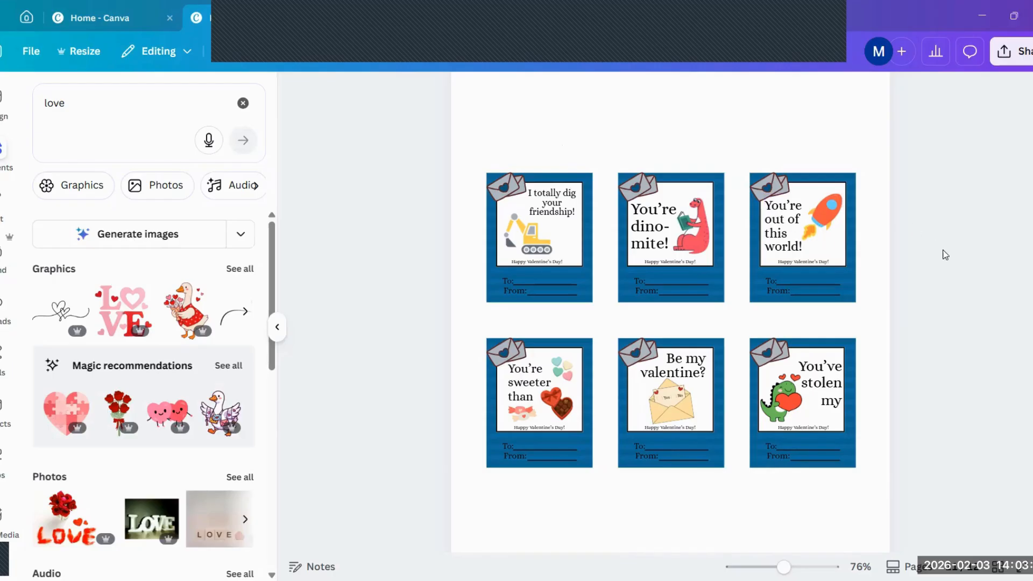
{"action": "scroll", "coordinate": [911, 298], "scroll_direction": "down", "scroll_amount": 3}
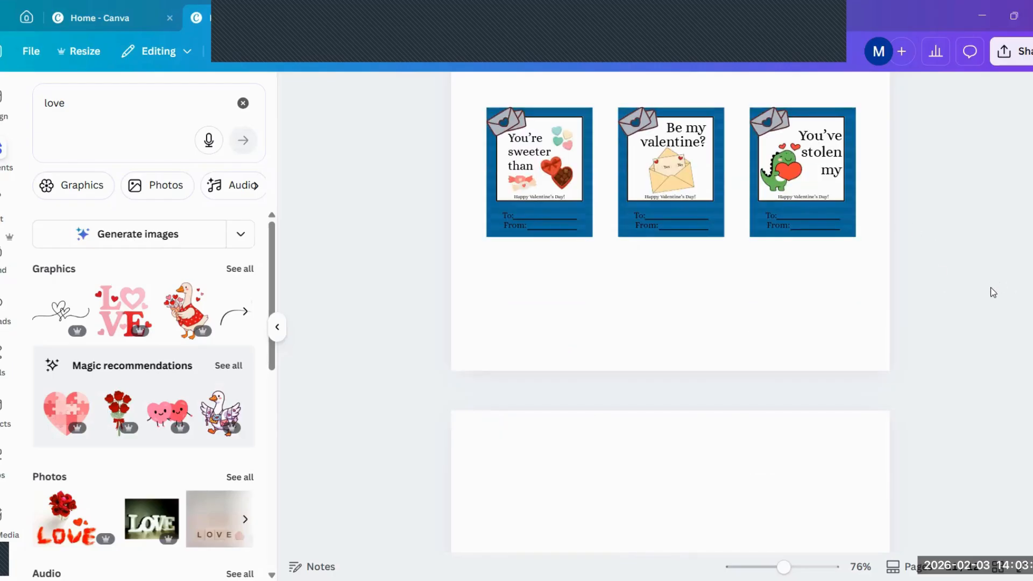
{"action": "scroll", "coordinate": [990, 287], "scroll_direction": "up", "scroll_amount": 8}
{"action": "scroll", "coordinate": [992, 269], "scroll_direction": "up", "scroll_amount": 12}
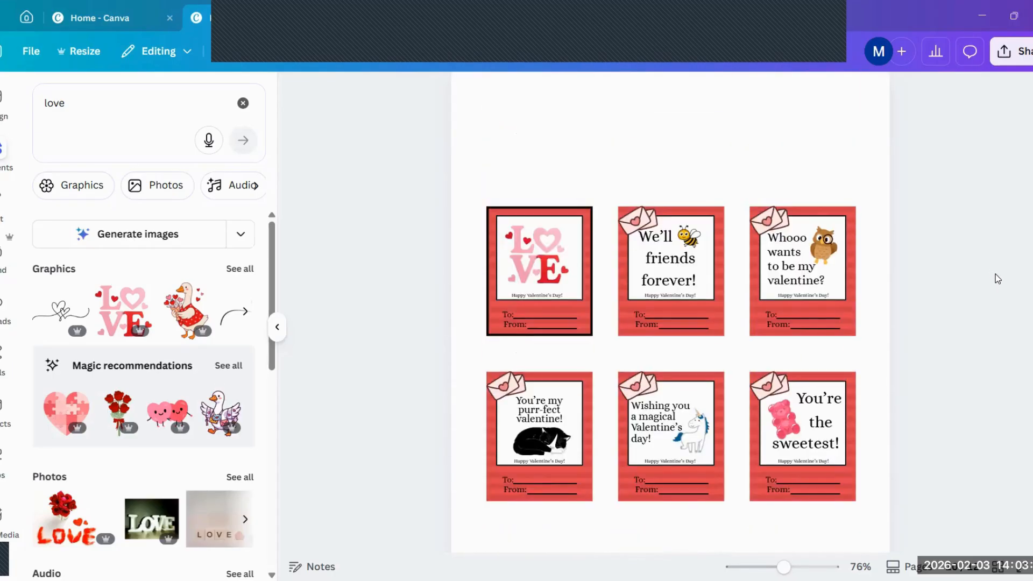
{"action": "scroll", "coordinate": [997, 250], "scroll_direction": "up", "scroll_amount": 12}
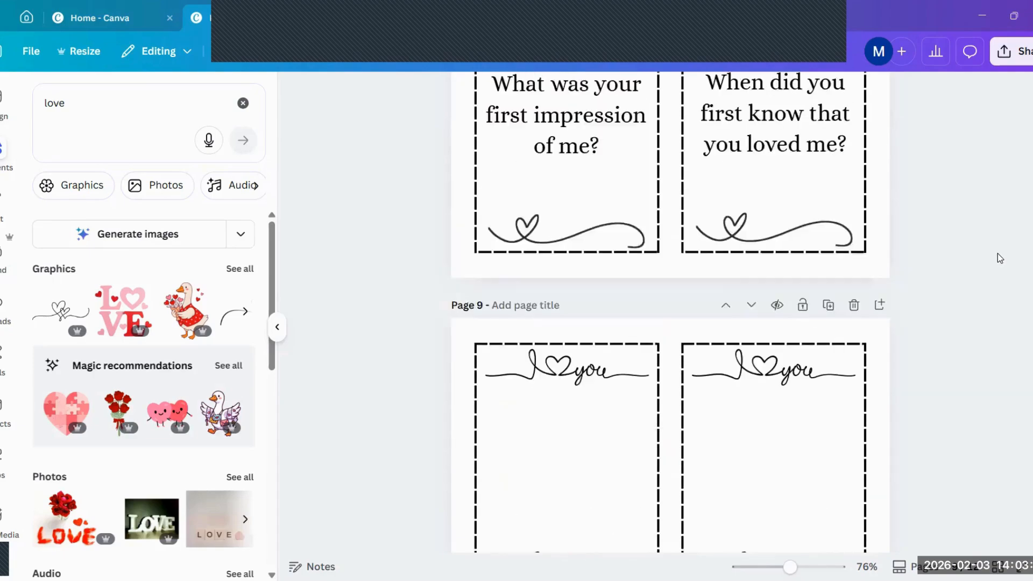
{"action": "scroll", "coordinate": [997, 238], "scroll_direction": "up", "scroll_amount": 10}
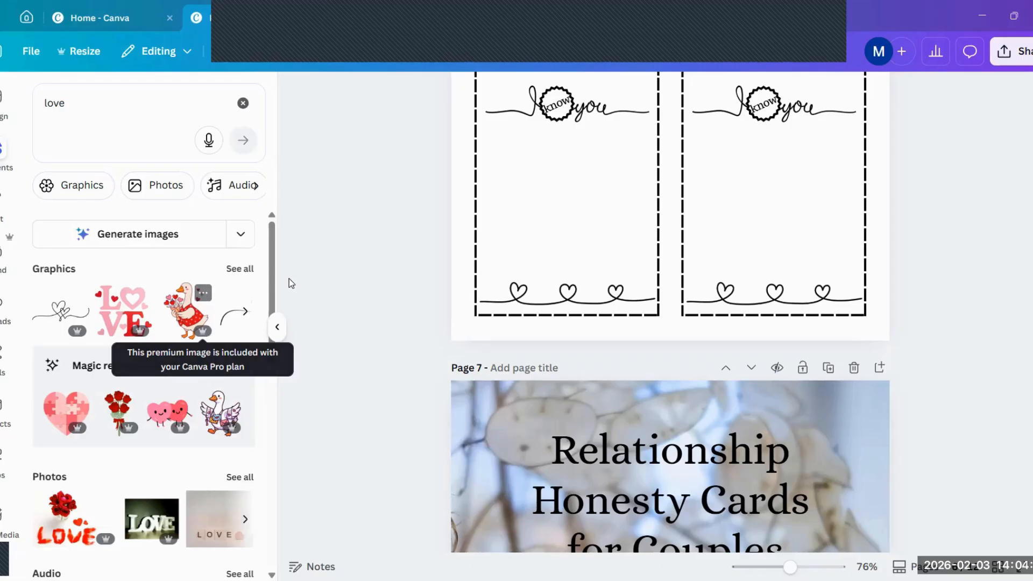
Show the full set of graphics for the "love" search
{"action": "left_click", "coordinate": [240, 268]}
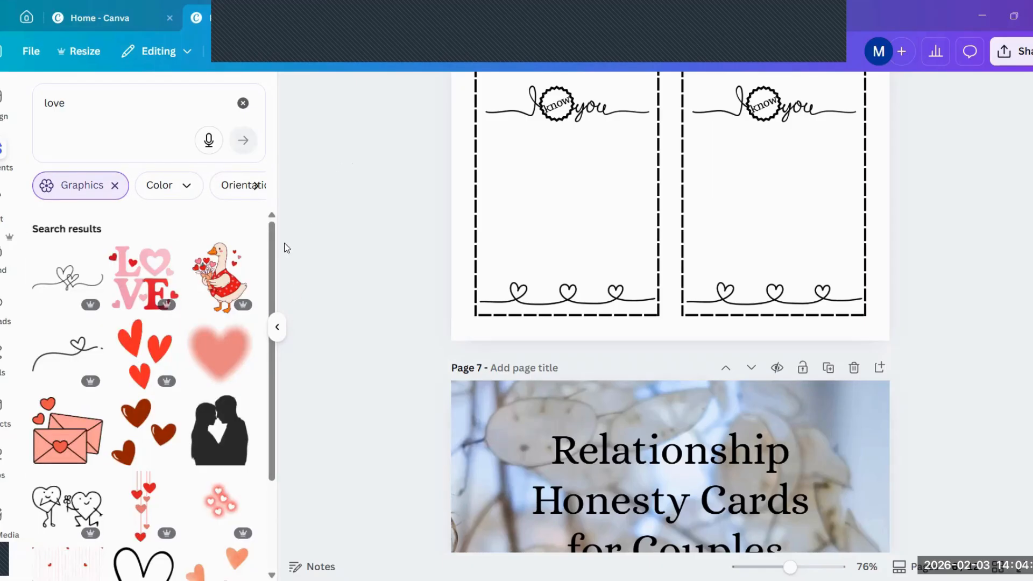
Add the scattered pink and red hearts graphic to the lower blank card beneath the logo card on page 6
{"action": "scroll", "coordinate": [269, 281], "scroll_direction": "down", "scroll_amount": 3}
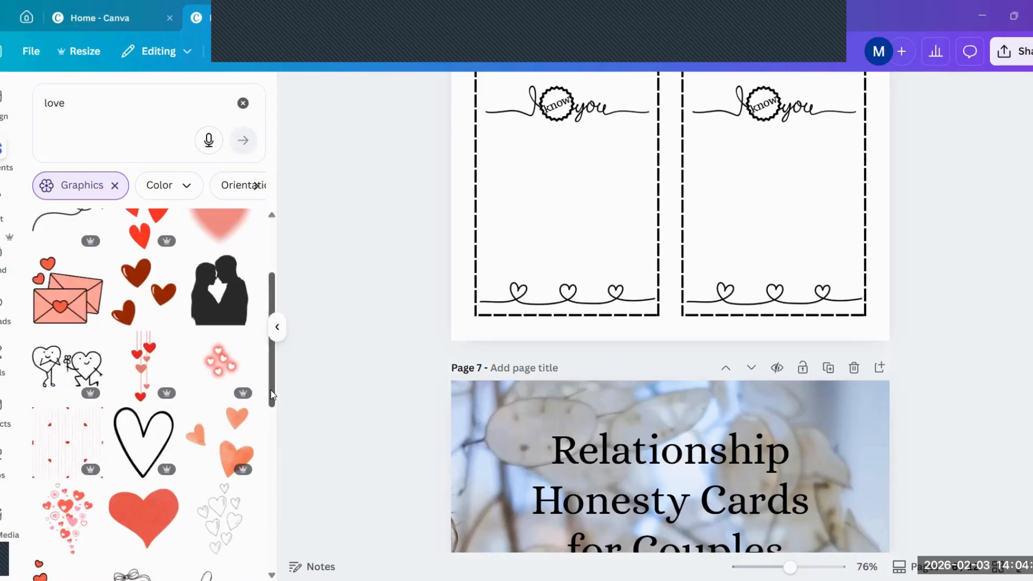
{"action": "scroll", "coordinate": [279, 440], "scroll_direction": "down", "scroll_amount": 2}
{"action": "scroll", "coordinate": [278, 440], "scroll_direction": "down", "scroll_amount": 5}
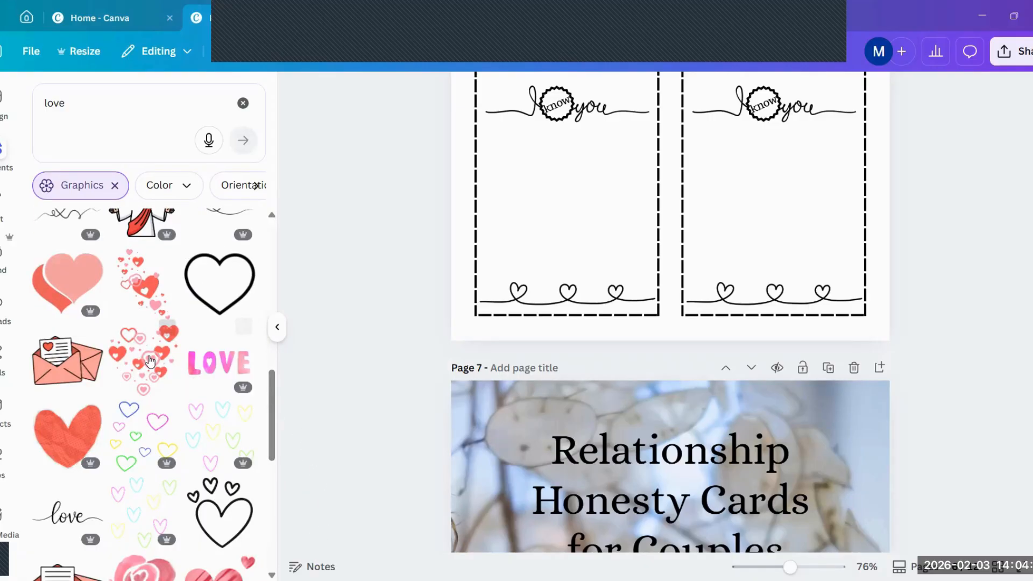
{"action": "left_click", "coordinate": [150, 360]}
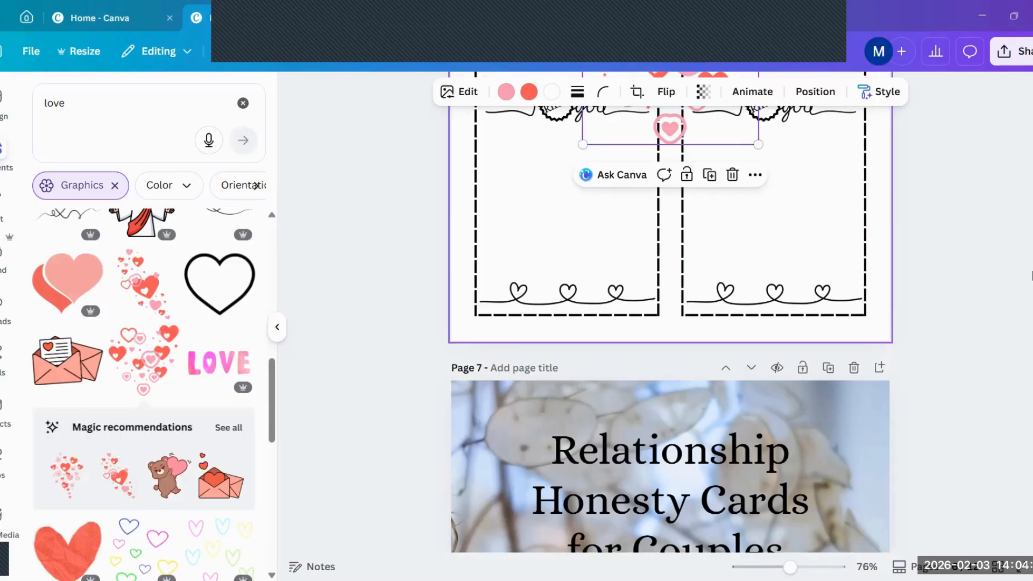
{"action": "scroll", "coordinate": [784, 198], "scroll_direction": "up", "scroll_amount": 2}
{"action": "left_click_drag", "start_coordinate": [683, 199], "coordinate": [591, 336]}
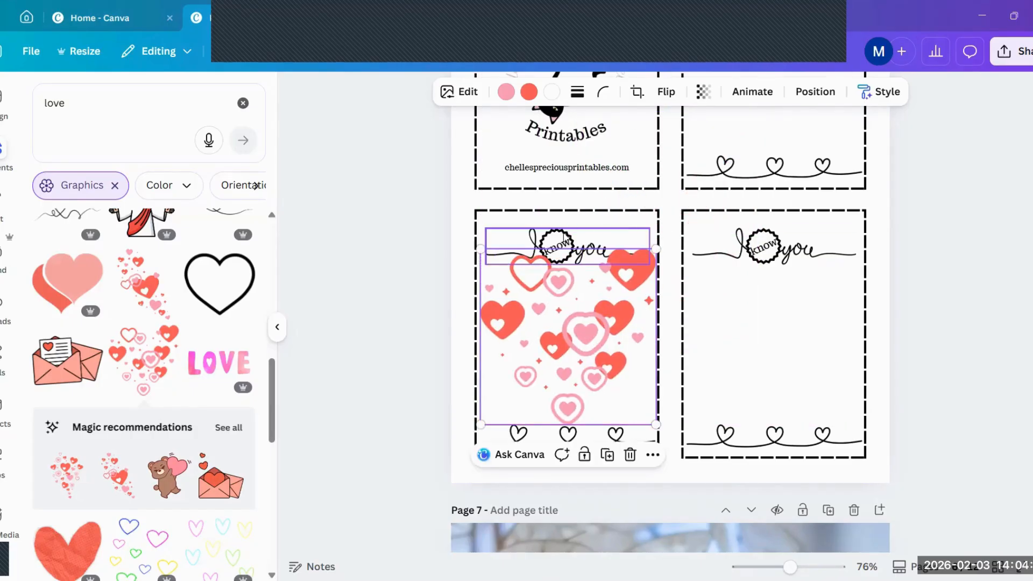
Delete the "I know you" heading, its "know" badge and the heart-line divider from the card with the hearts graphic
{"action": "left_click", "coordinate": [565, 237]}
{"action": "left_click", "coordinate": [571, 238]}
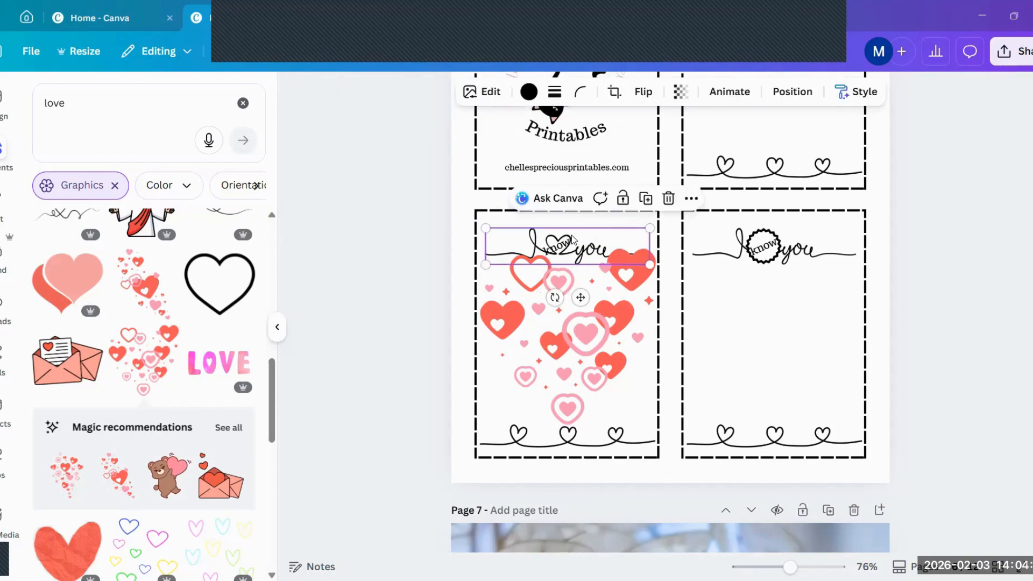
{"action": "key", "text": "Delete"}
{"action": "left_click", "coordinate": [568, 240]}
{"action": "key", "text": "Delete"}
{"action": "left_click", "coordinate": [579, 295]}
{"action": "left_click_drag", "start_coordinate": [579, 295], "coordinate": [578, 292]}
{"action": "left_click", "coordinate": [594, 433]}
{"action": "key", "text": "Delete"}
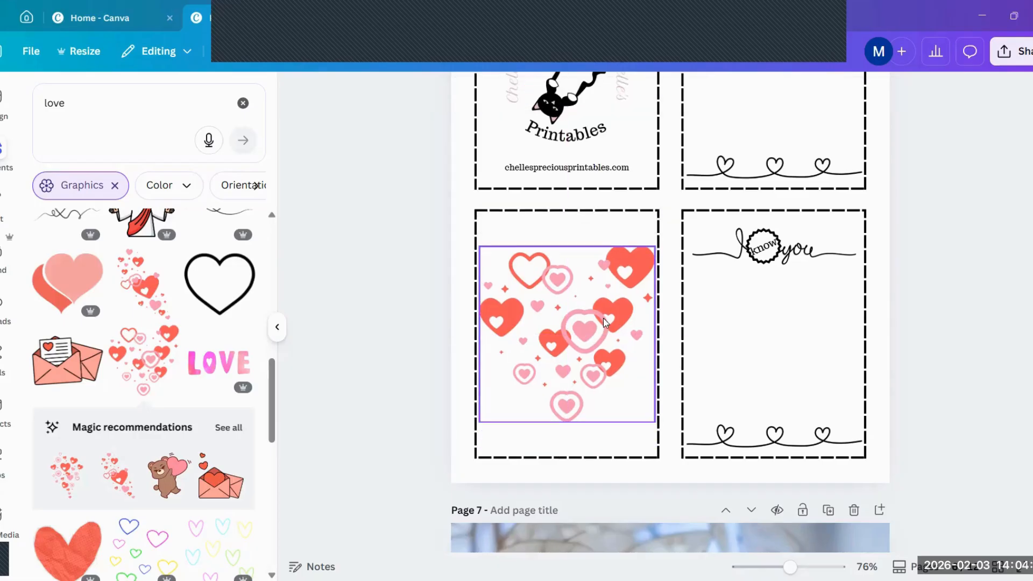
{"action": "left_click", "coordinate": [601, 296]}
{"action": "left_click", "coordinate": [572, 312]}
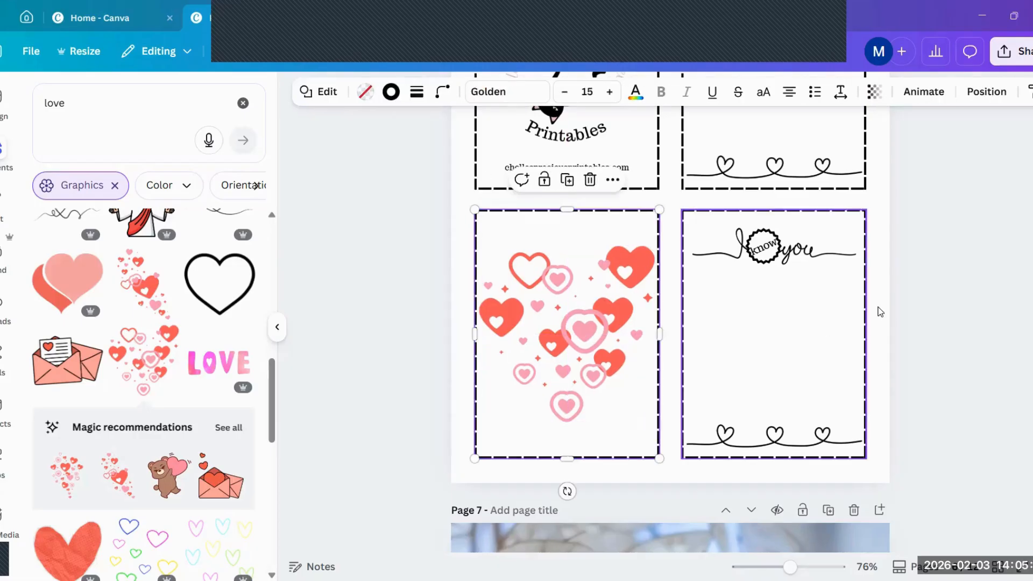
{"action": "left_click", "coordinate": [571, 314]}
{"action": "left_click_drag", "start_coordinate": [571, 311], "coordinate": [572, 307]}
{"action": "left_click", "coordinate": [927, 286]}
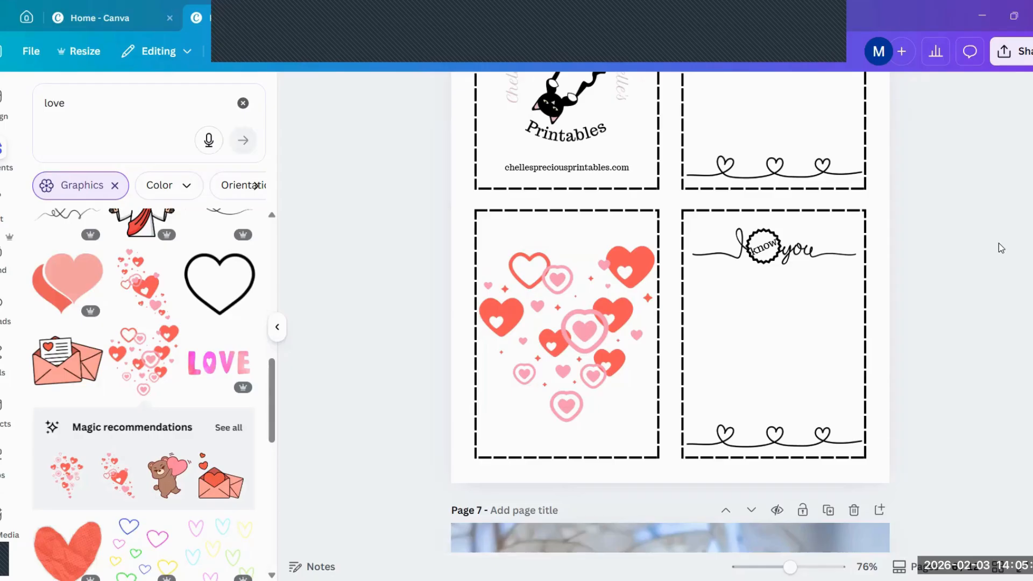
Review the question cards and friends cover, and examine the printable card deck mockups on page 2
{"action": "scroll", "coordinate": [997, 251], "scroll_direction": "up", "scroll_amount": 1}
{"action": "scroll", "coordinate": [986, 249], "scroll_direction": "up", "scroll_amount": 15}
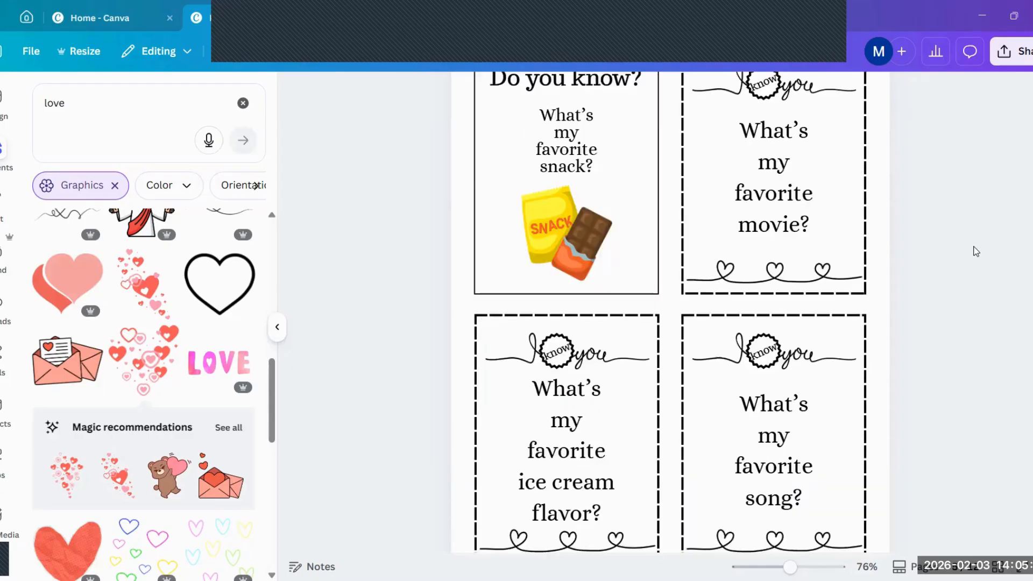
{"action": "scroll", "coordinate": [1005, 229], "scroll_direction": "up", "scroll_amount": 15}
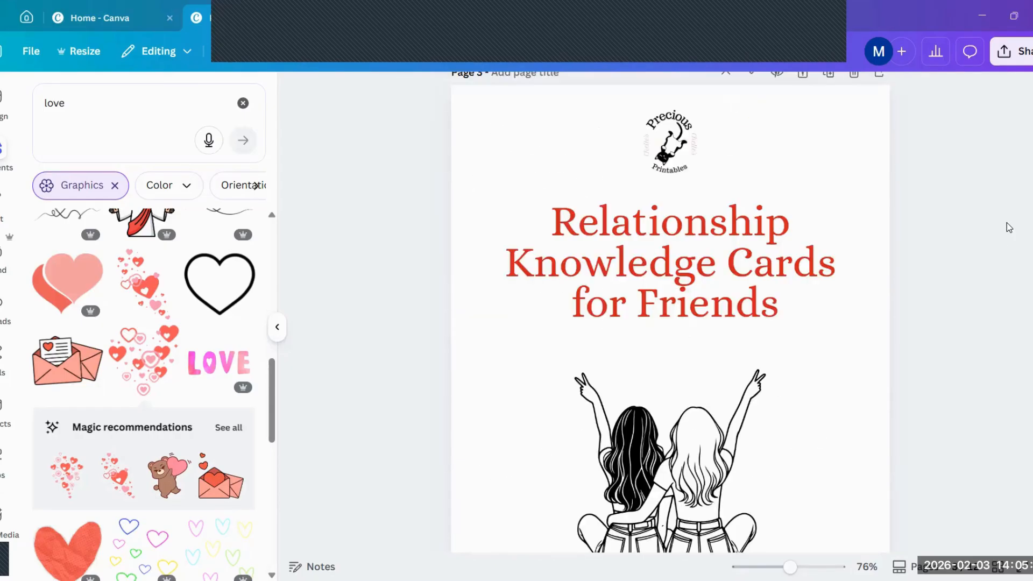
{"action": "scroll", "coordinate": [1005, 218], "scroll_direction": "up", "scroll_amount": 3}
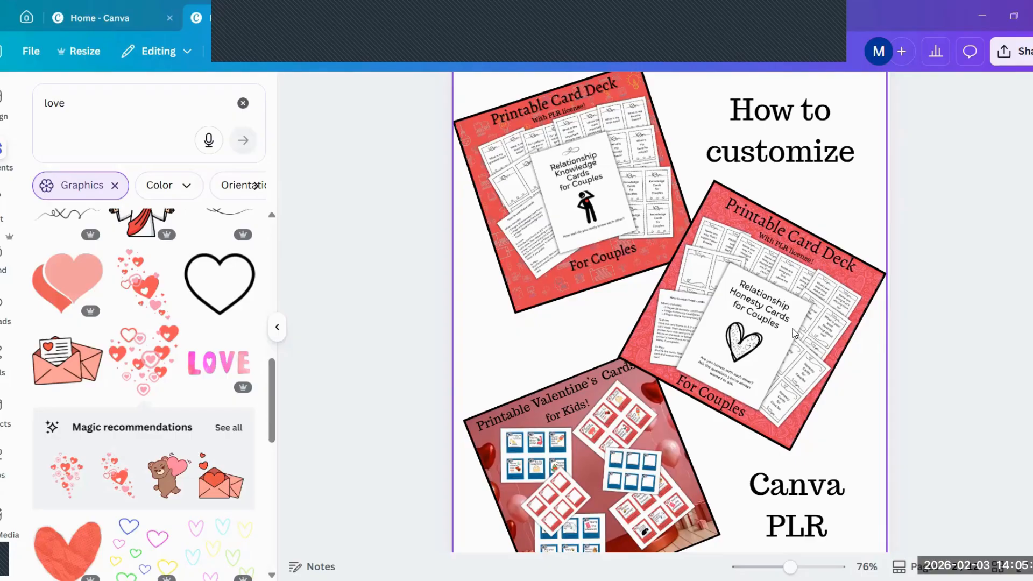
{"action": "scroll", "coordinate": [967, 308], "scroll_direction": "down", "scroll_amount": 5}
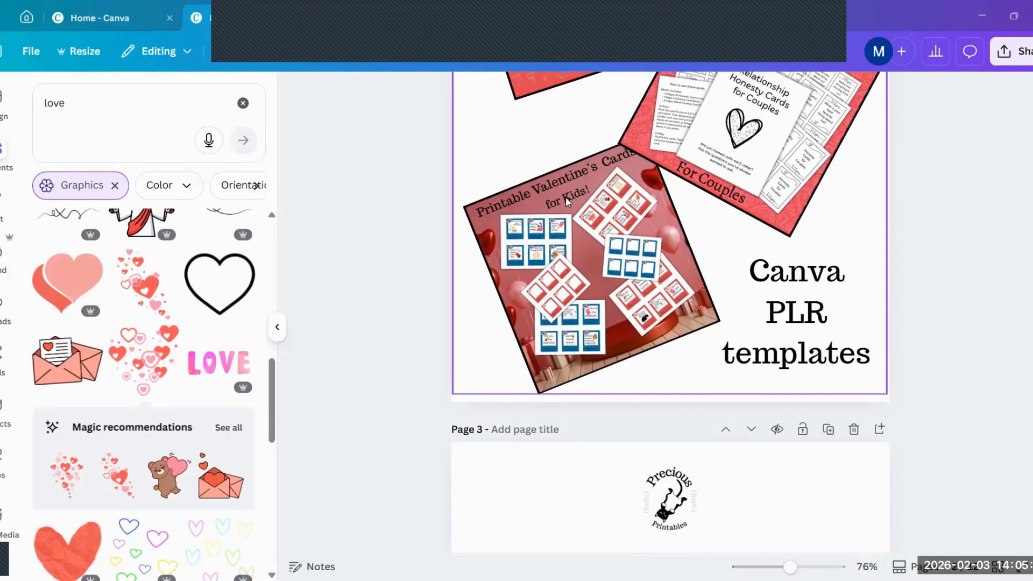
{"action": "scroll", "coordinate": [1006, 258], "scroll_direction": "up", "scroll_amount": 4}
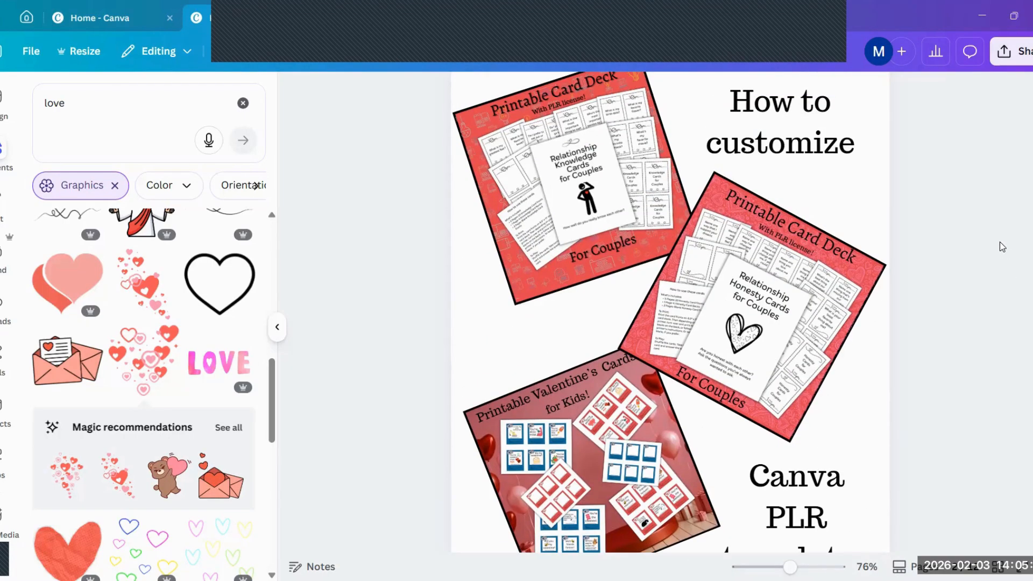
{"action": "scroll", "coordinate": [999, 243], "scroll_direction": "up", "scroll_amount": 1}
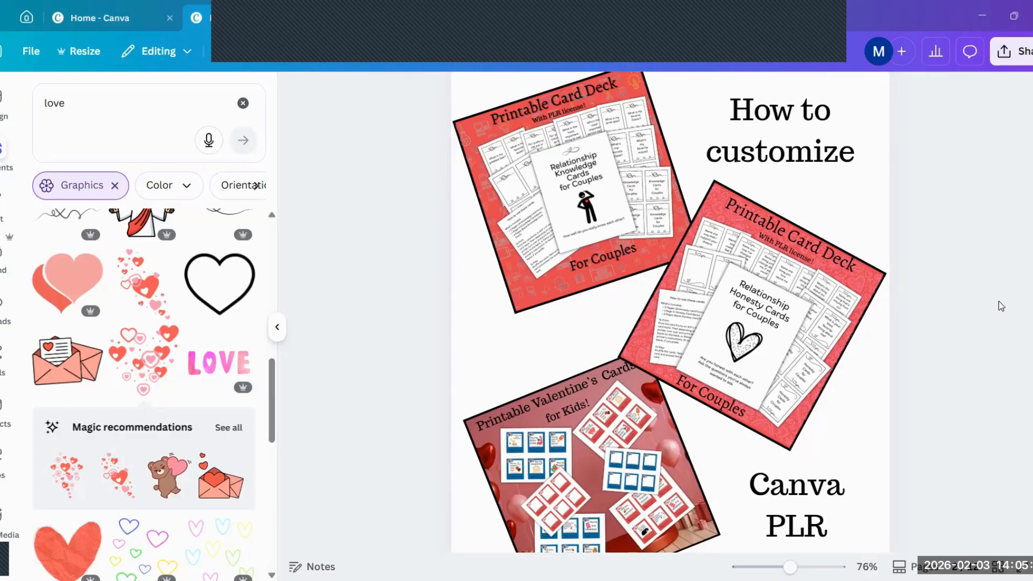
{"action": "scroll", "coordinate": [1011, 300], "scroll_direction": "down", "scroll_amount": 1}
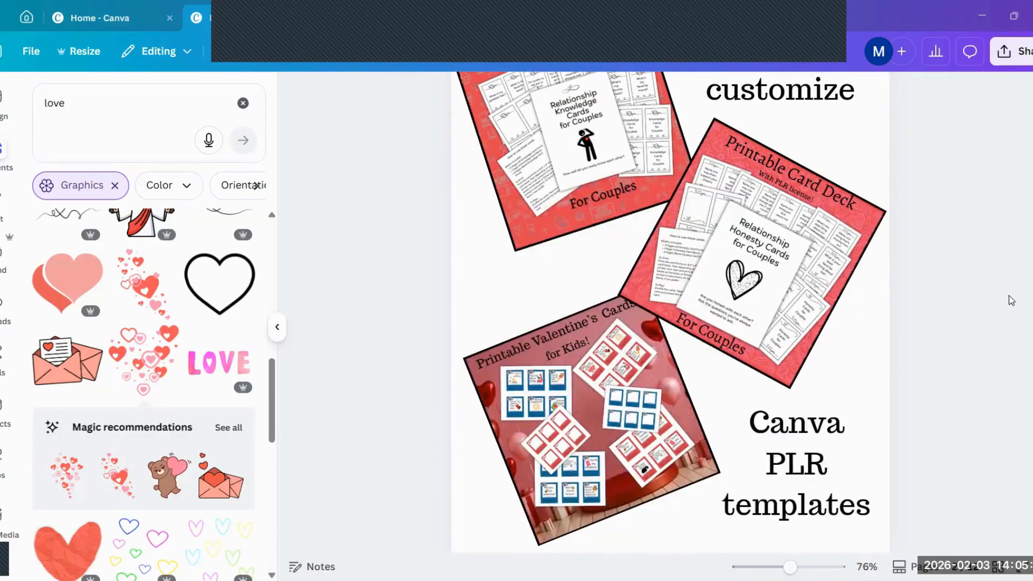
{"action": "scroll", "coordinate": [1014, 299], "scroll_direction": "down", "scroll_amount": 1}
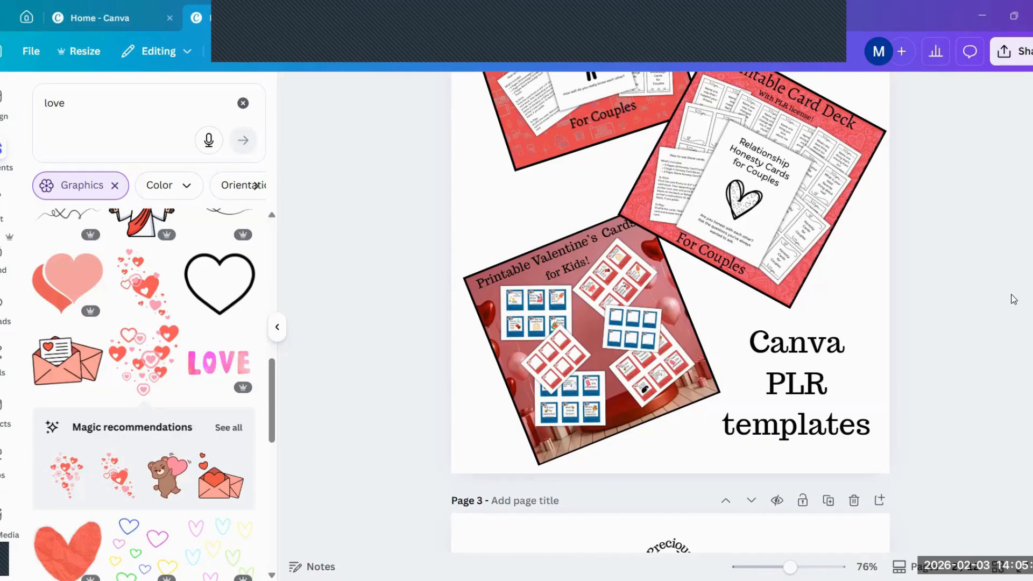
{"action": "scroll", "coordinate": [1016, 277], "scroll_direction": "up", "scroll_amount": 3}
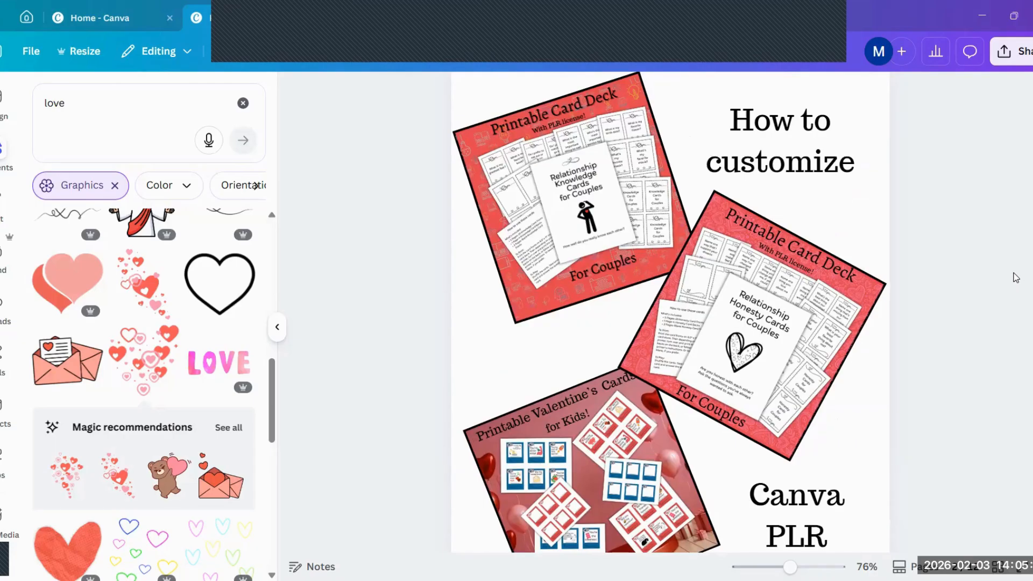
{"action": "scroll", "coordinate": [1016, 277], "scroll_direction": "up", "scroll_amount": 1}
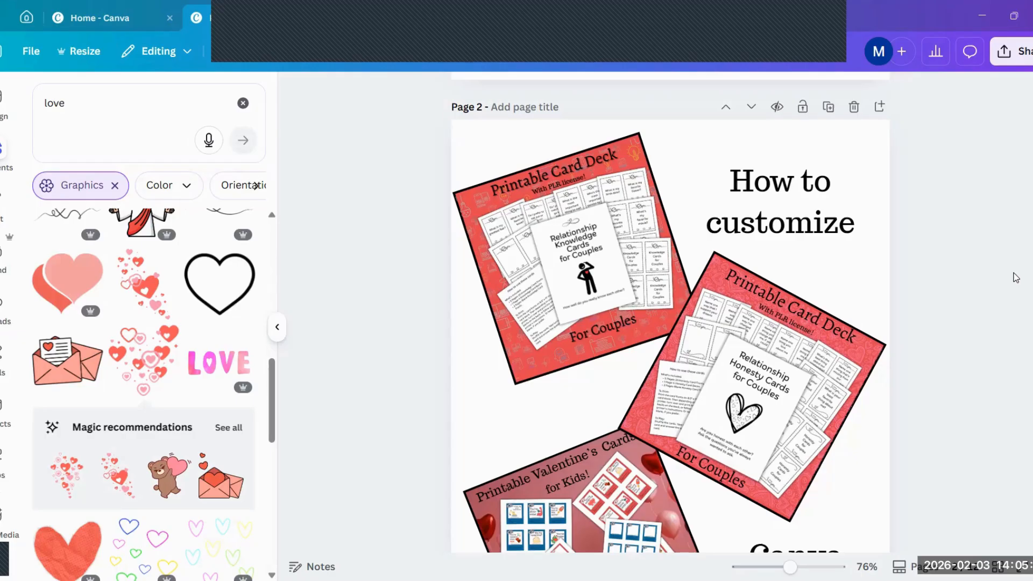
{"action": "scroll", "coordinate": [1016, 278], "scroll_direction": "down", "scroll_amount": 4}
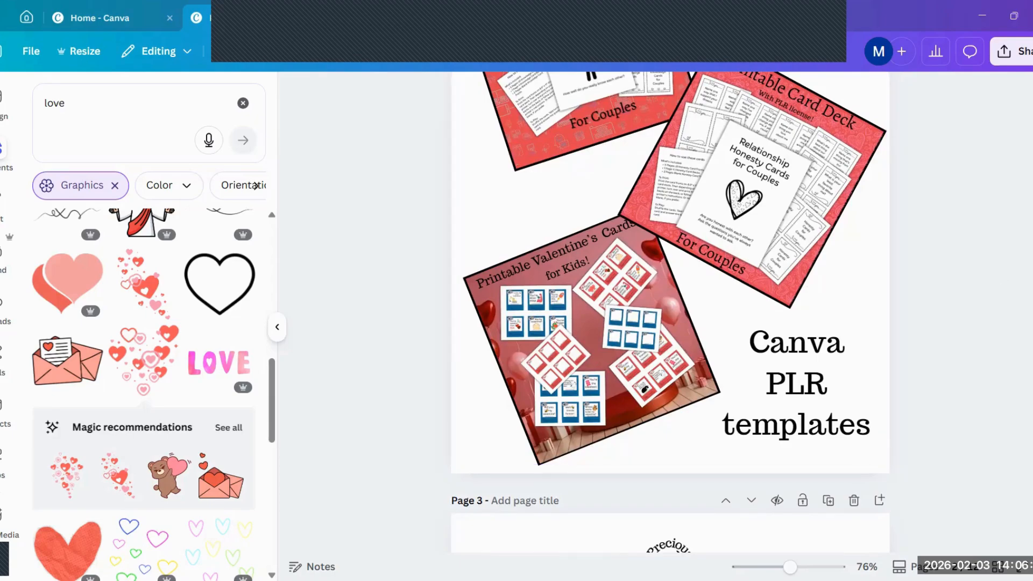
Delete the LOVE graphic and the "Happy Valentine's Day!" text from the first red valentine card on page 10
{"action": "scroll", "coordinate": [670, 312], "scroll_direction": "down", "scroll_amount": 20}
{"action": "scroll", "coordinate": [670, 312], "scroll_direction": "down", "scroll_amount": 20}
{"action": "scroll", "coordinate": [670, 312], "scroll_direction": "up", "scroll_amount": 2}
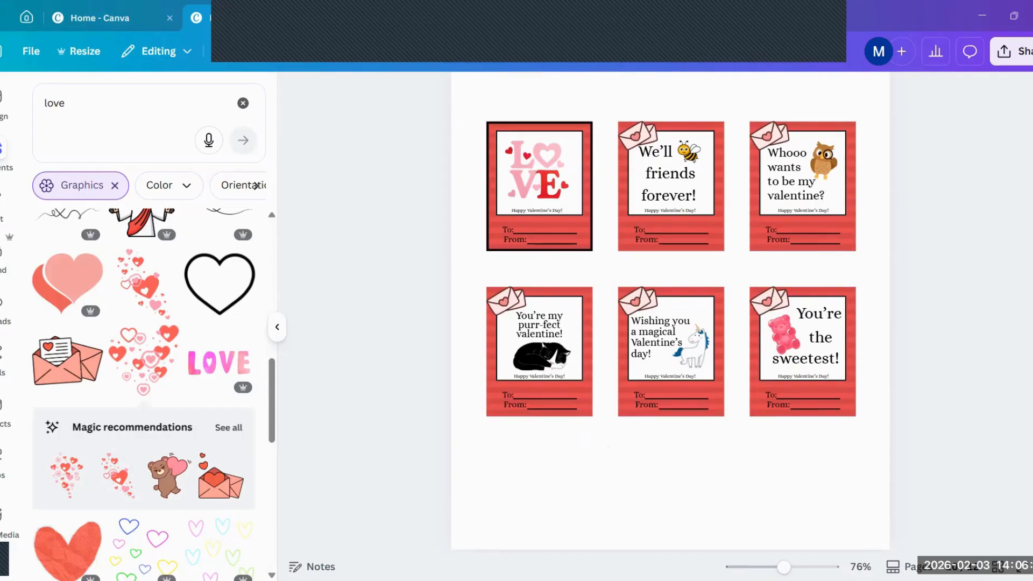
{"action": "scroll", "coordinate": [670, 312], "scroll_direction": "up", "scroll_amount": 1}
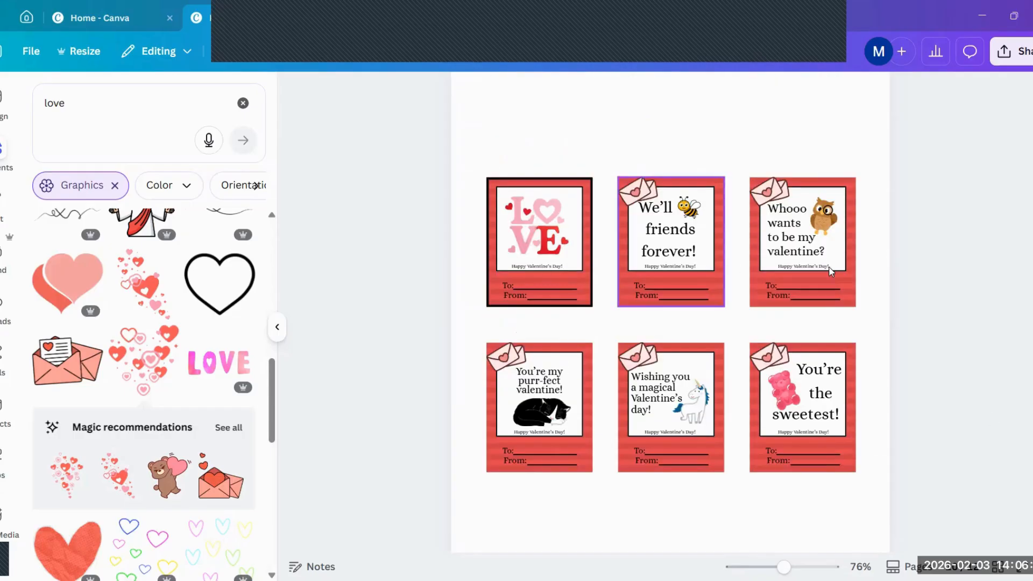
{"action": "scroll", "coordinate": [1026, 340], "scroll_direction": "down", "scroll_amount": 7}
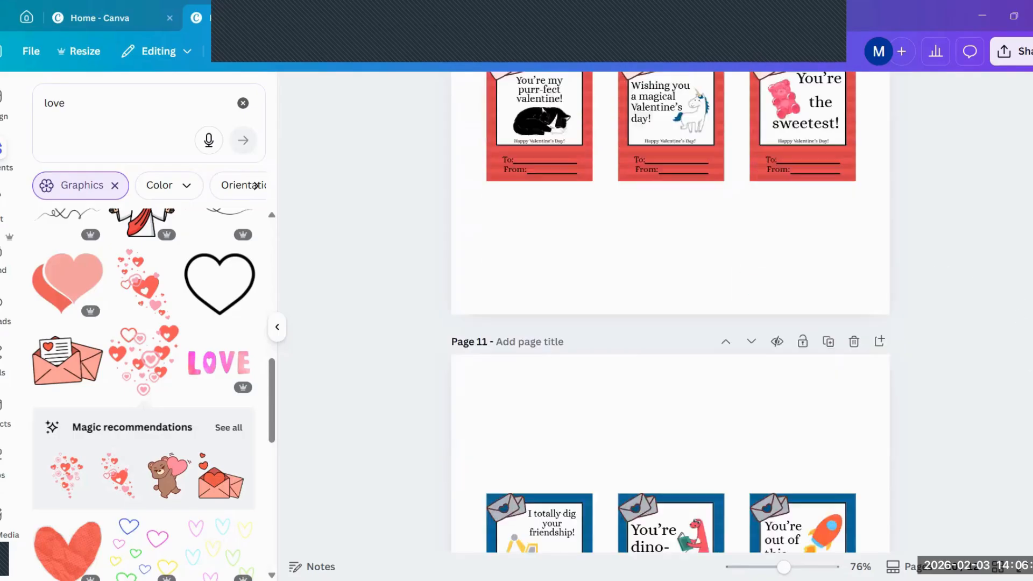
{"action": "scroll", "coordinate": [742, 385], "scroll_direction": "up", "scroll_amount": 7}
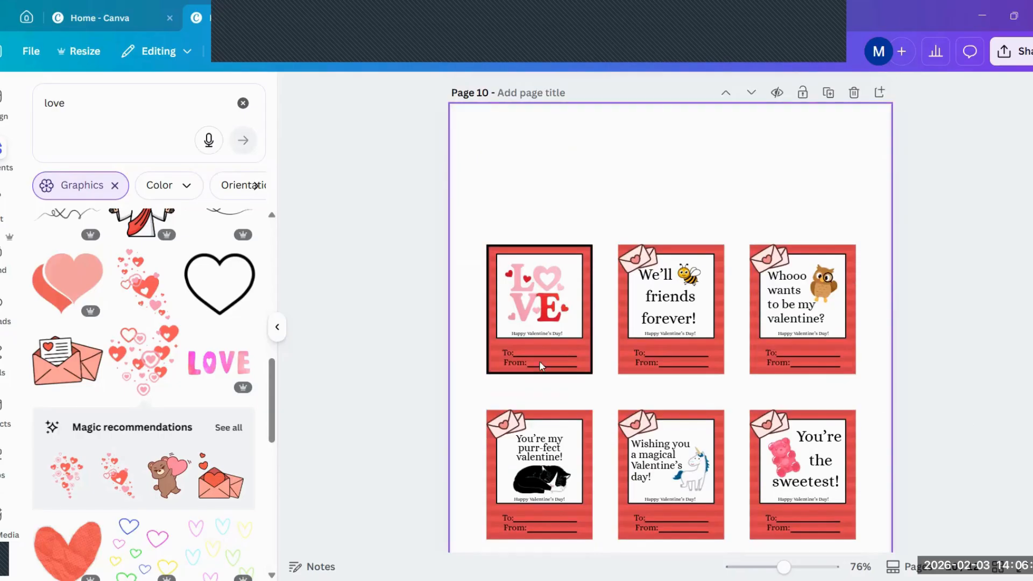
{"action": "left_click", "coordinate": [537, 280]}
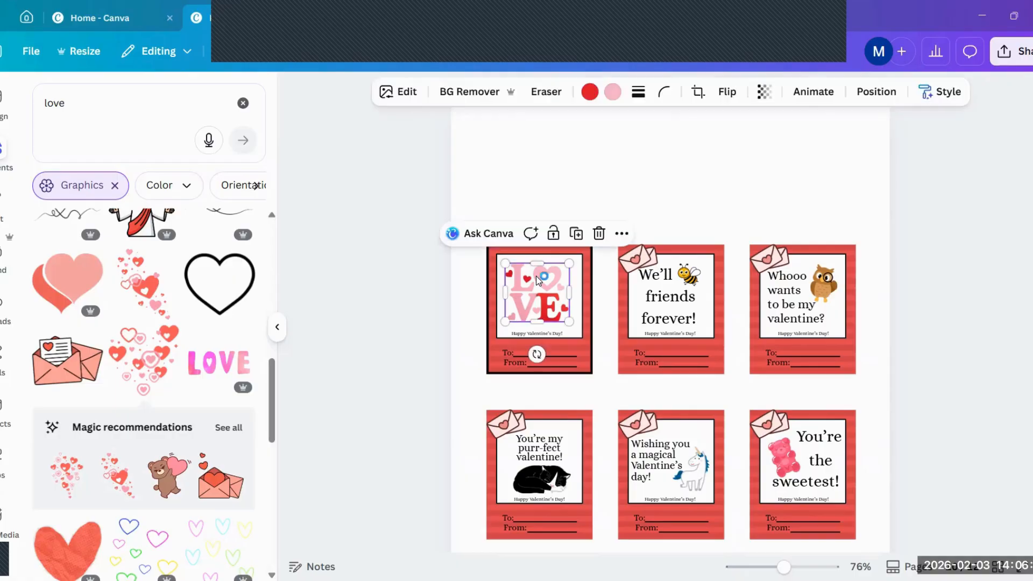
{"action": "key", "text": "Delete"}
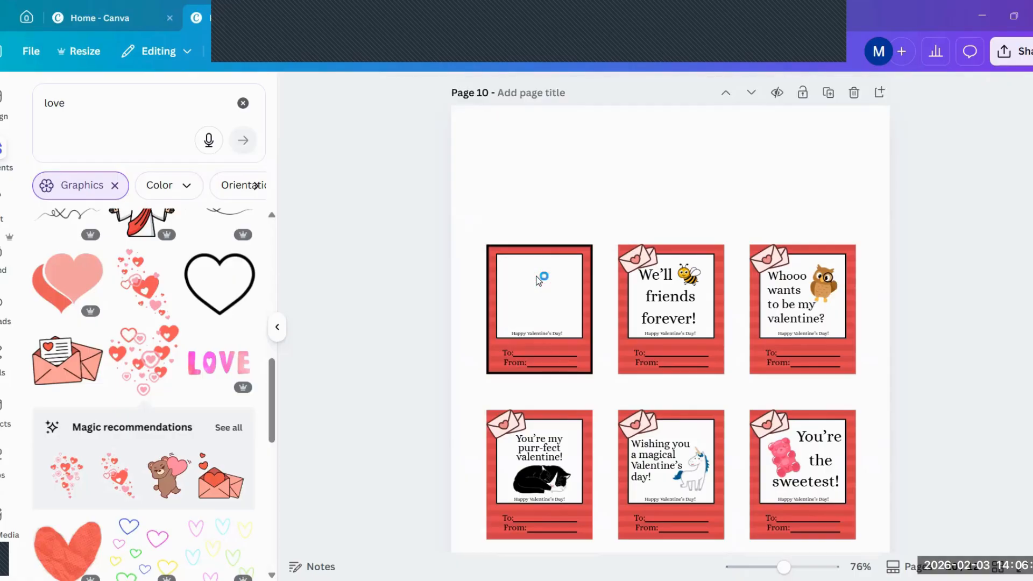
{"action": "left_click", "coordinate": [546, 335]}
{"action": "key", "text": "Delete"}
Search the elements for "frames" and remove the Graphics filter from the results
{"action": "left_click", "coordinate": [39, 108]}
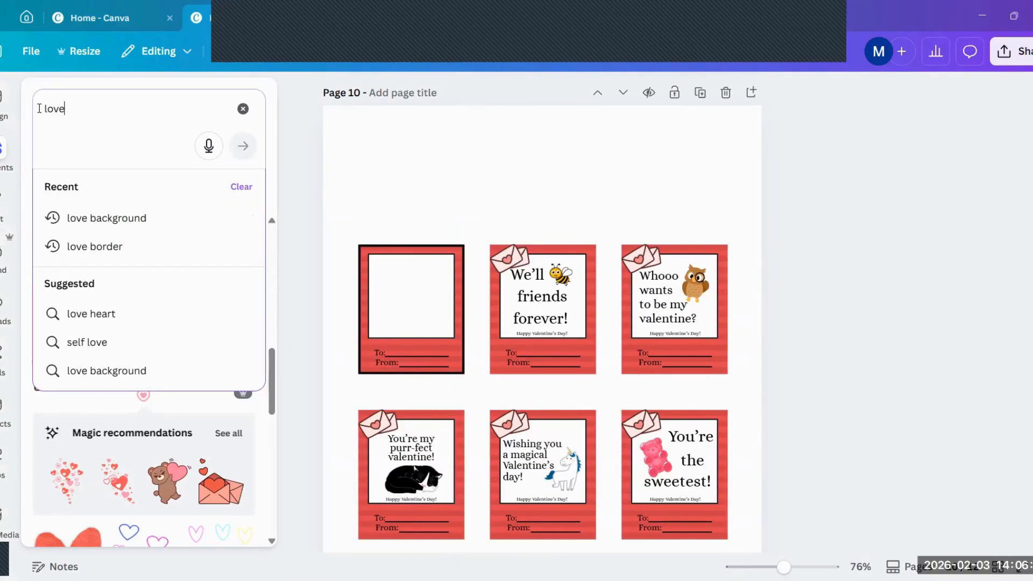
{"action": "key", "text": "BackSpace"}
{"action": "key", "text": "BackSpace"}
{"action": "key", "text": "BackSpace"}
{"action": "key", "text": "BackSpace"}
{"action": "type", "text": "frames"}
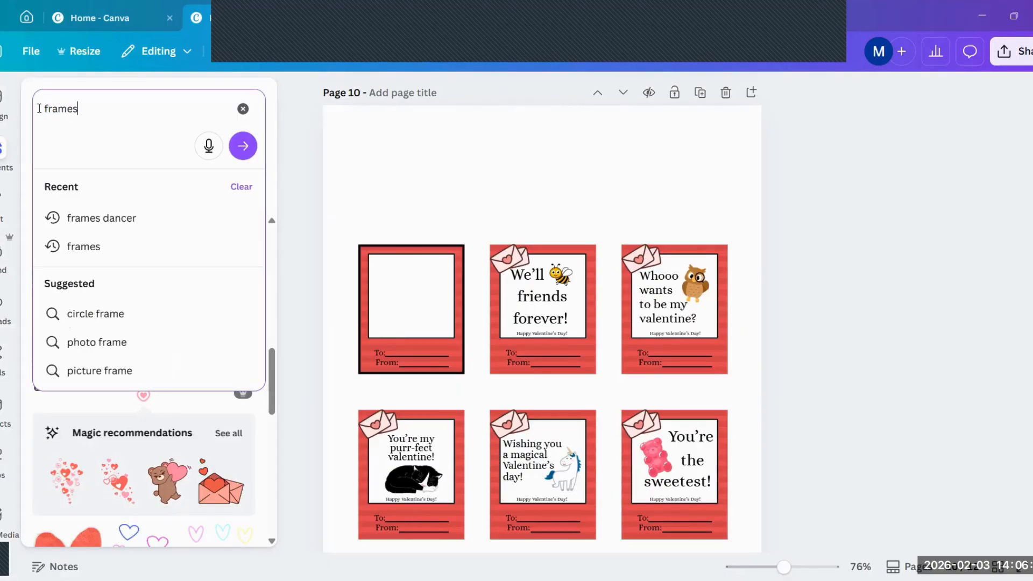
{"action": "key", "text": "Return"}
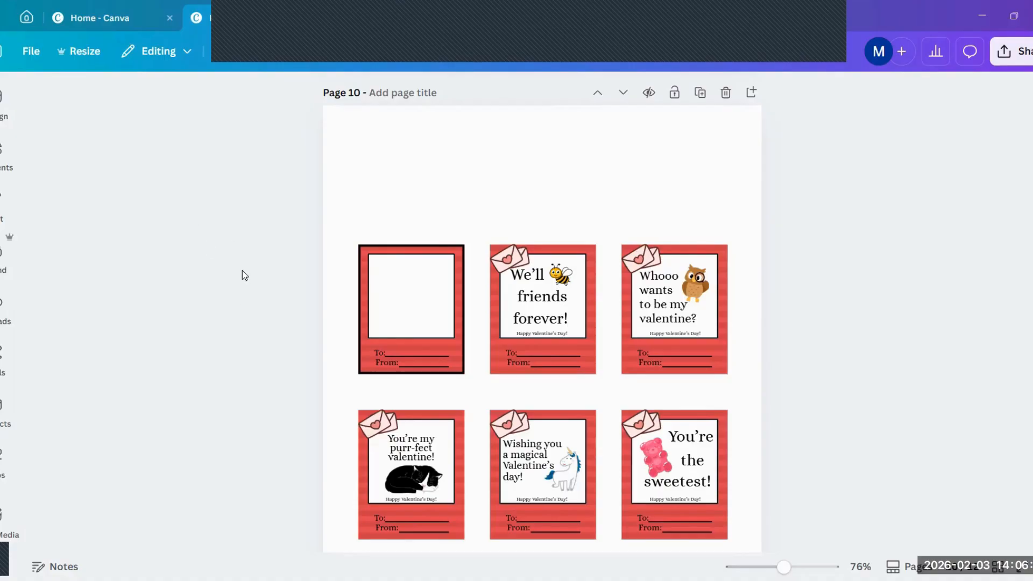
{"action": "left_click", "coordinate": [571, 164]}
{"action": "left_click", "coordinate": [3, 153]}
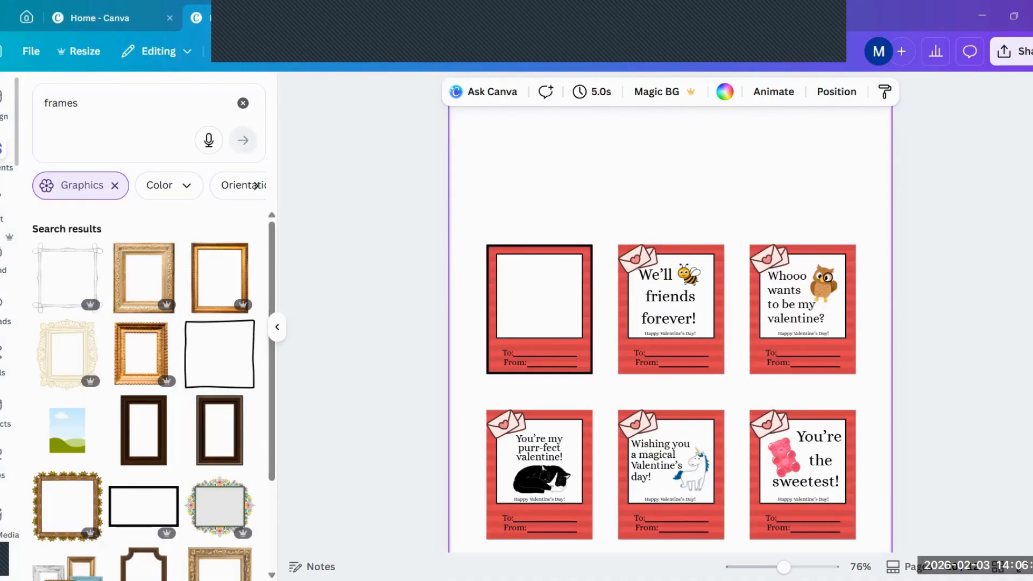
{"action": "left_click", "coordinate": [113, 186]}
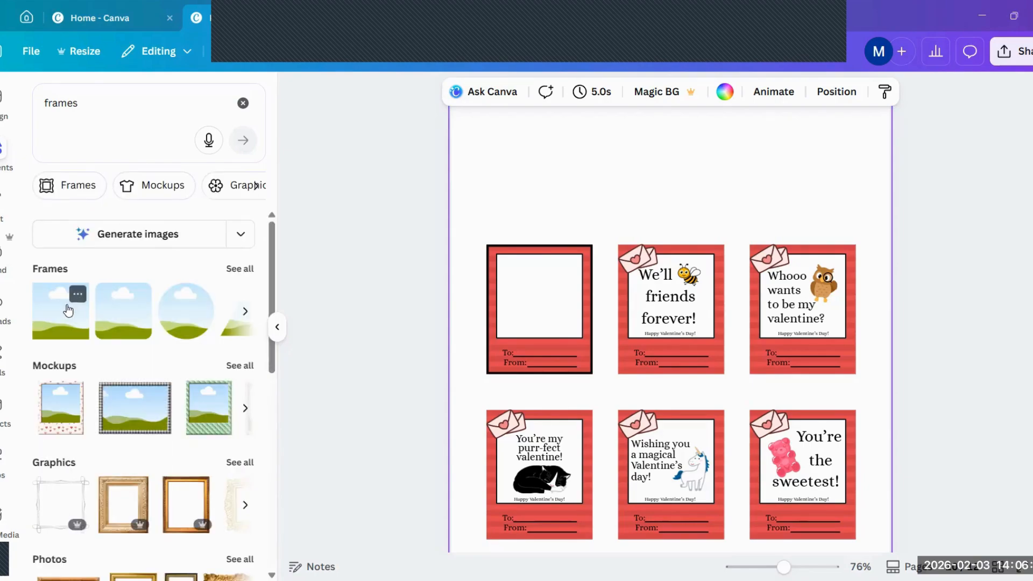
Place a square picture frame on the first red card and resize it to fill the card's white window
{"action": "left_click_drag", "start_coordinate": [98, 312], "coordinate": [506, 279]}
{"action": "left_click_drag", "start_coordinate": [691, 473], "coordinate": [554, 339]}
{"action": "left_click_drag", "start_coordinate": [516, 308], "coordinate": [542, 312]}
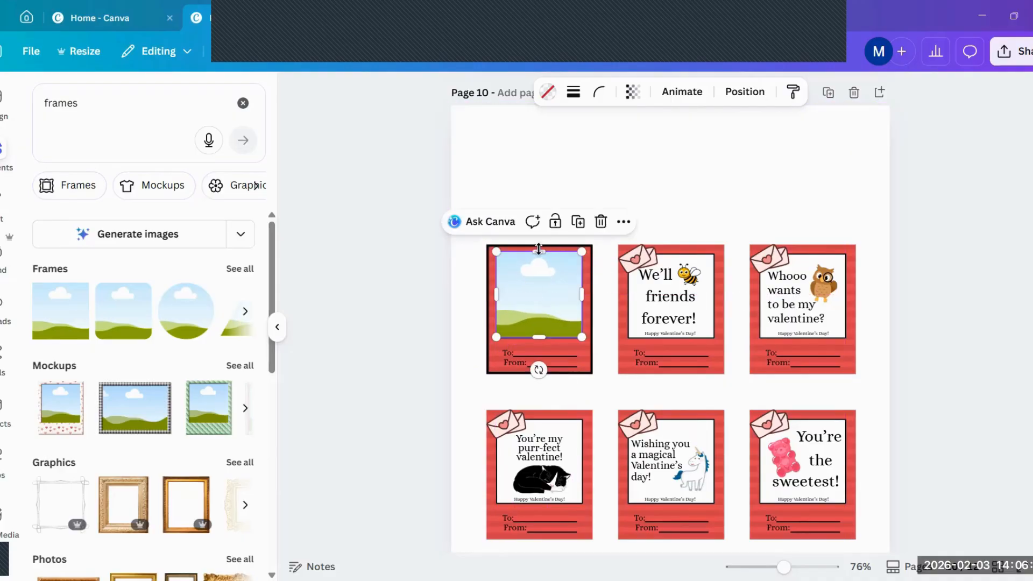
{"action": "left_click_drag", "start_coordinate": [538, 252], "coordinate": [539, 253]}
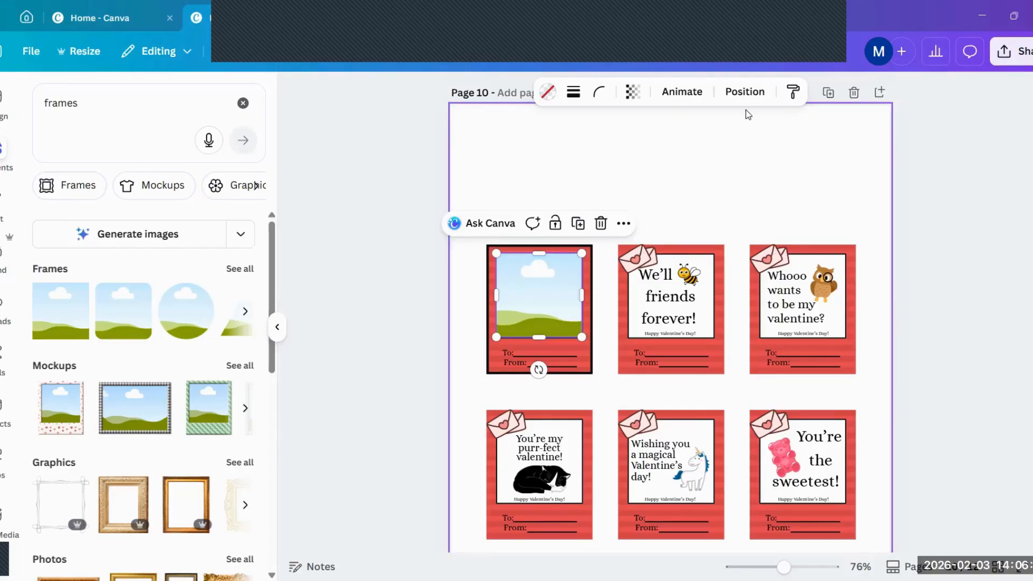
Send the picture frame to the back and bring it forward until it sits above the card's white panel
{"action": "left_click", "coordinate": [744, 92]}
{"action": "left_click", "coordinate": [218, 200]}
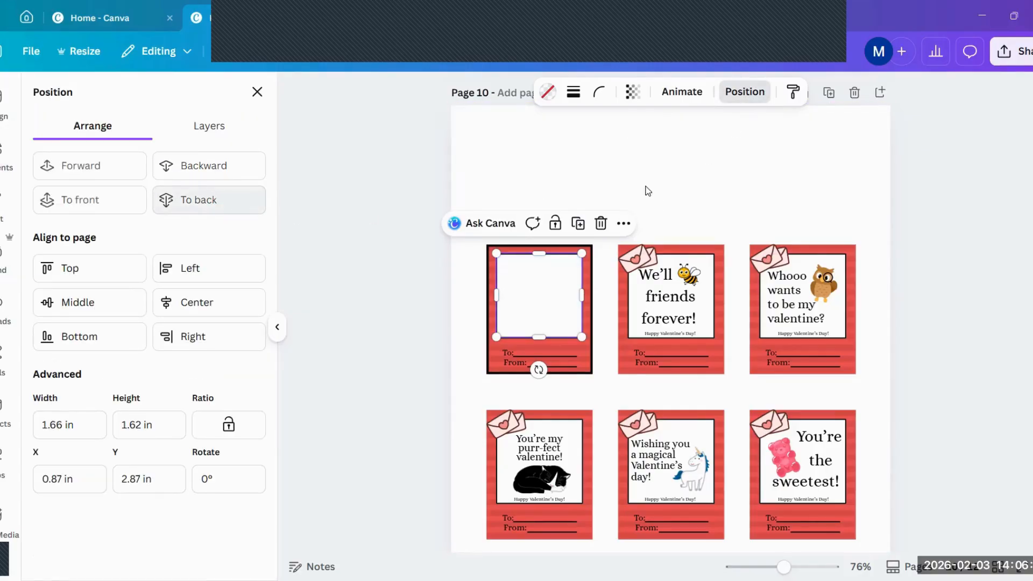
{"action": "left_click", "coordinate": [86, 177]}
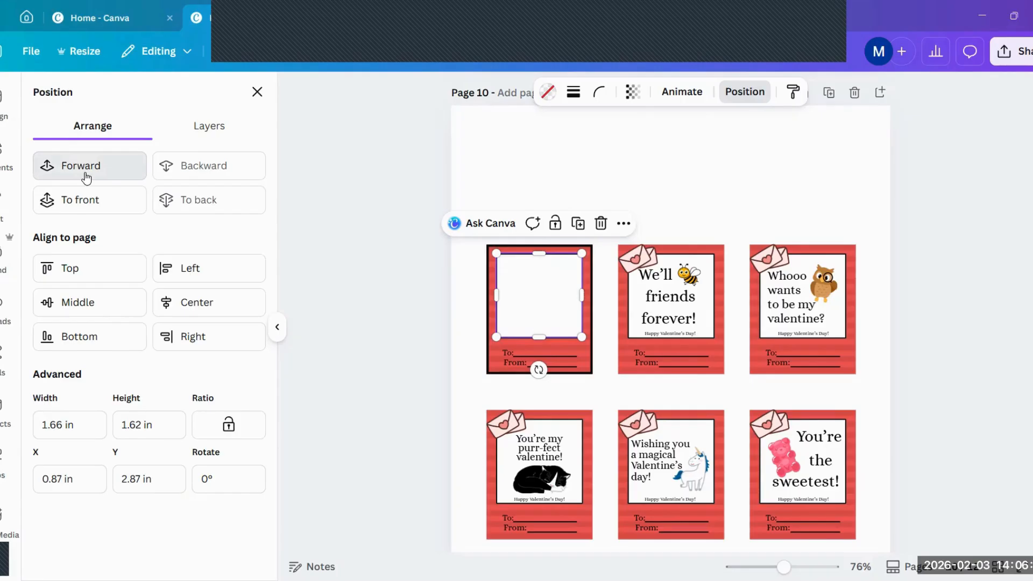
{"action": "left_click", "coordinate": [86, 178]}
{"action": "left_click", "coordinate": [680, 164]}
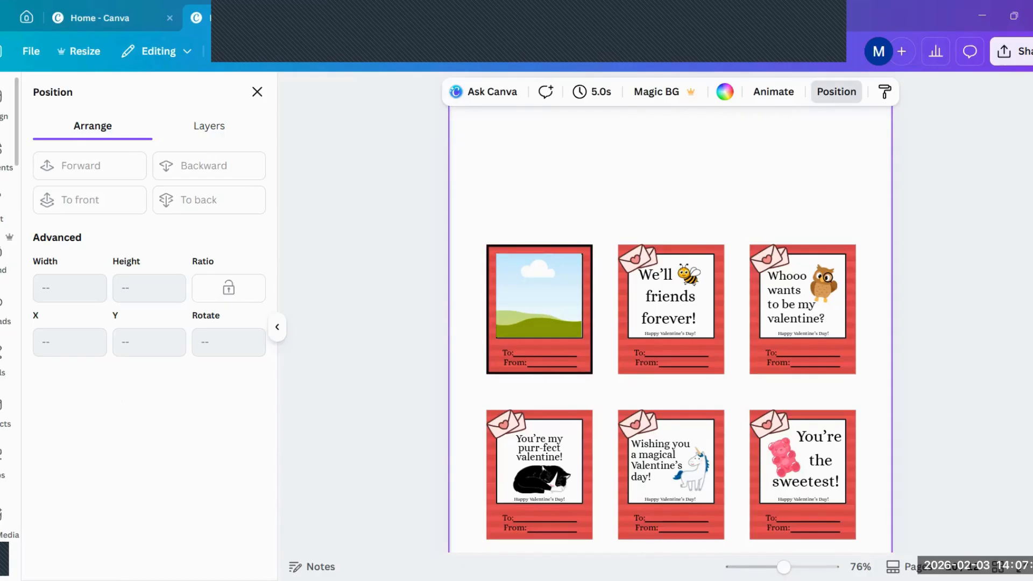
Search the elements for "mother's day" and show all the photo results
{"action": "left_click", "coordinate": [2, 153]}
{"action": "left_click_drag", "start_coordinate": [85, 103], "coordinate": [1, 102]}
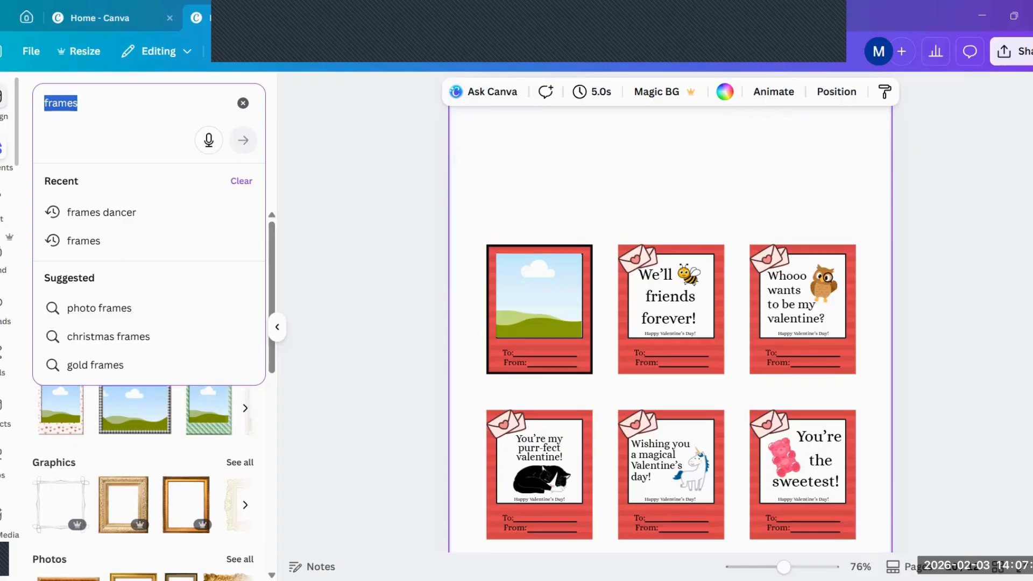
{"action": "type", "text": "mother"}
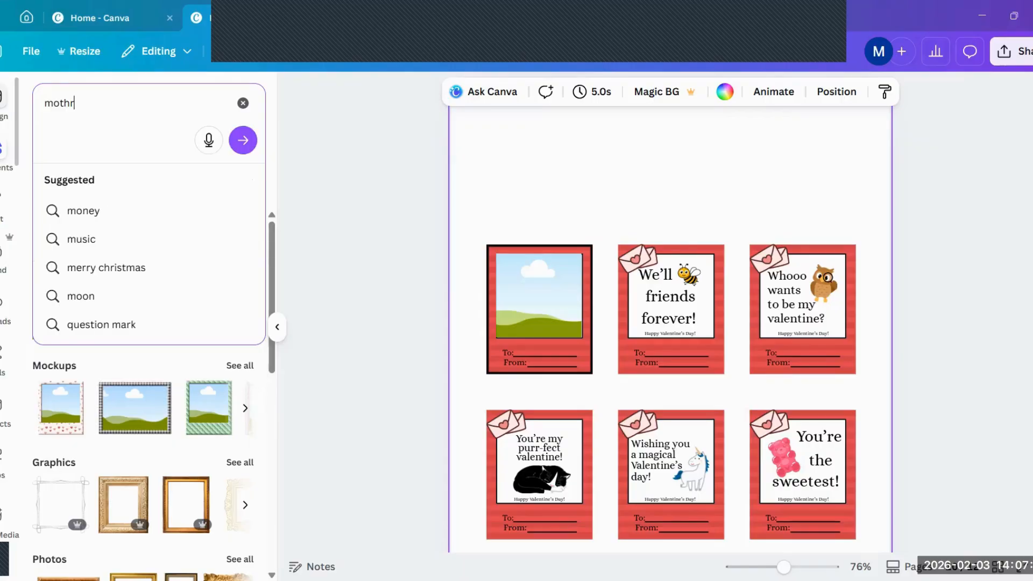
{"action": "type", "text": "'s day"}
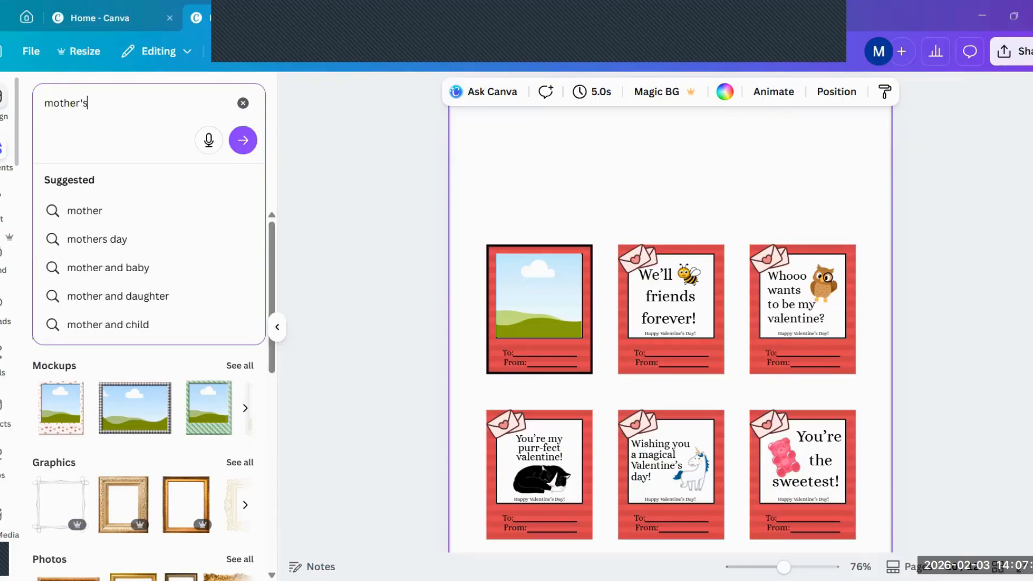
{"action": "key", "text": "Return"}
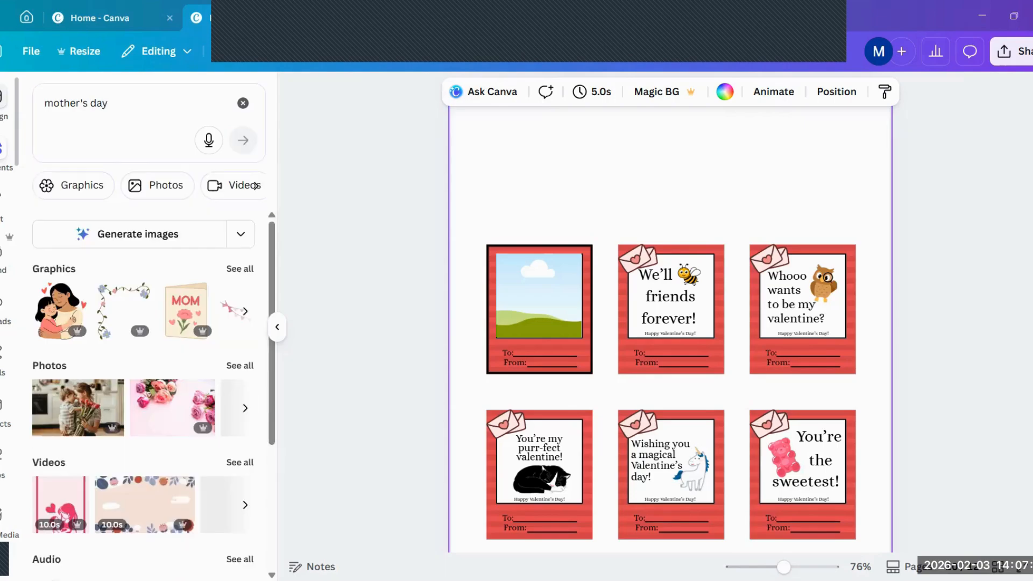
{"action": "left_click", "coordinate": [248, 366]}
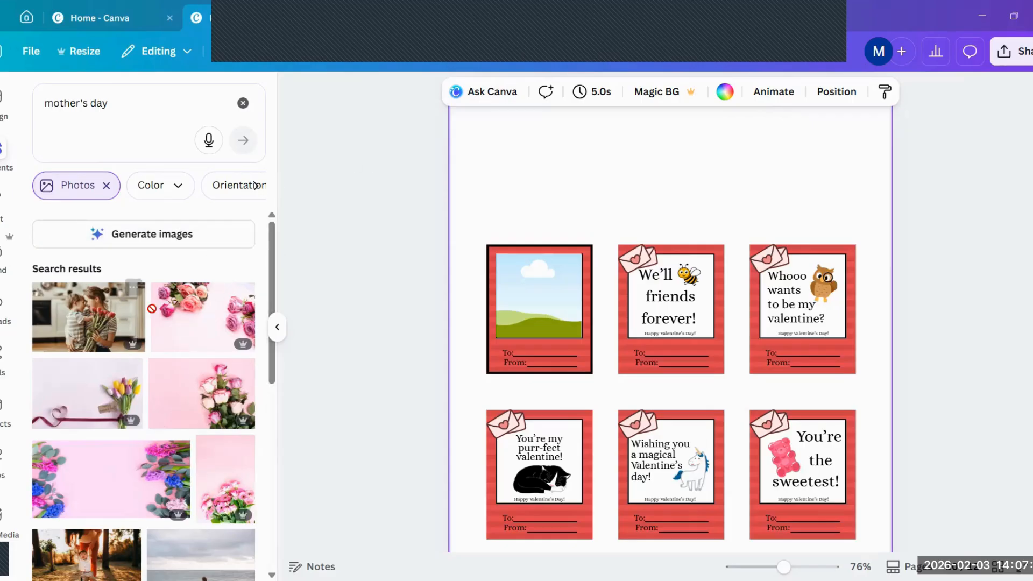
Try the mother-and-child kitchen photo and the red flowers LOVE photo in the first card's picture frame, removing each again
{"action": "left_click_drag", "start_coordinate": [128, 317], "coordinate": [485, 301]}
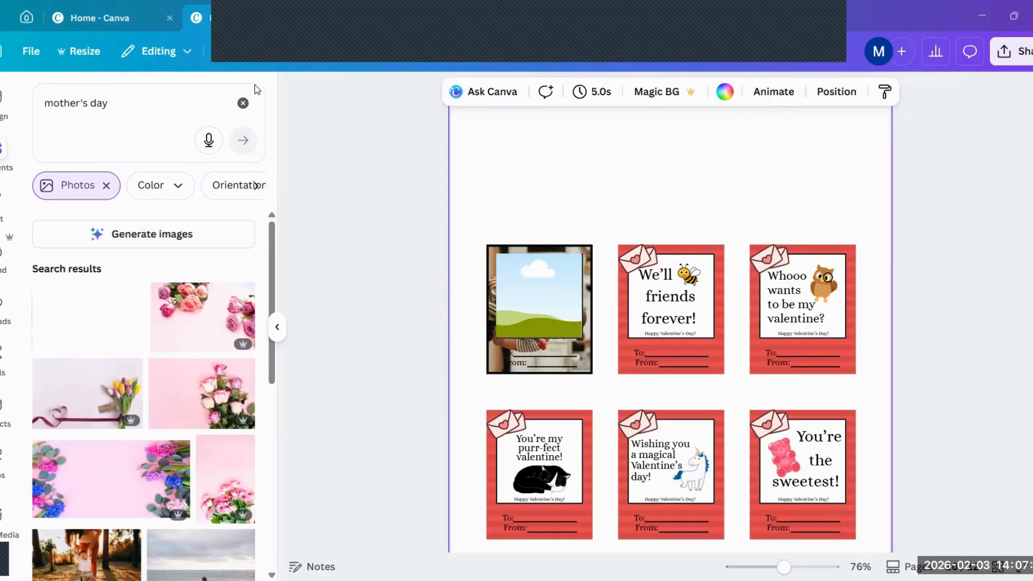
{"action": "key", "text": "ctrl+z"}
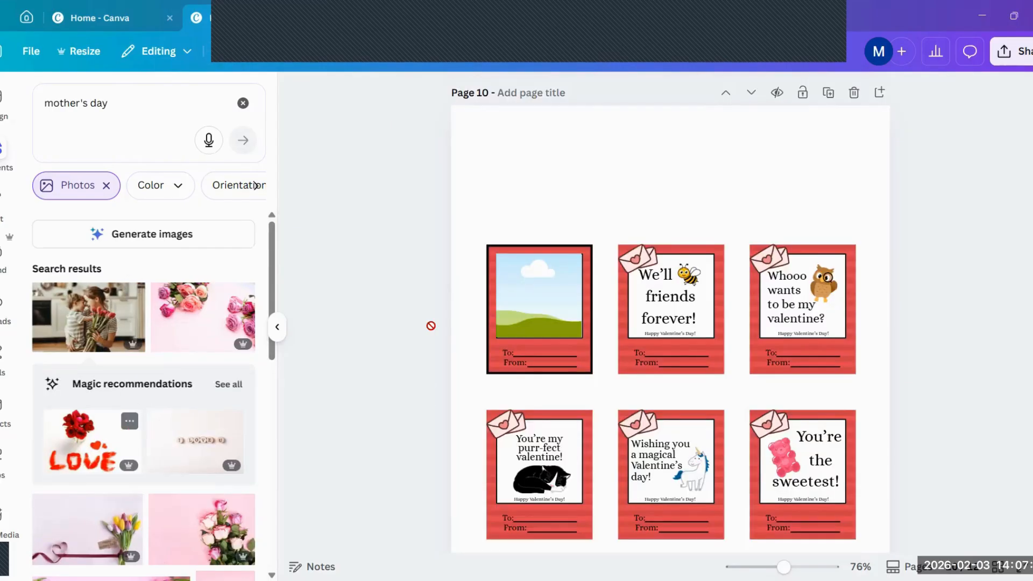
{"action": "left_click_drag", "start_coordinate": [92, 442], "coordinate": [574, 311]}
{"action": "double_click", "coordinate": [550, 310]}
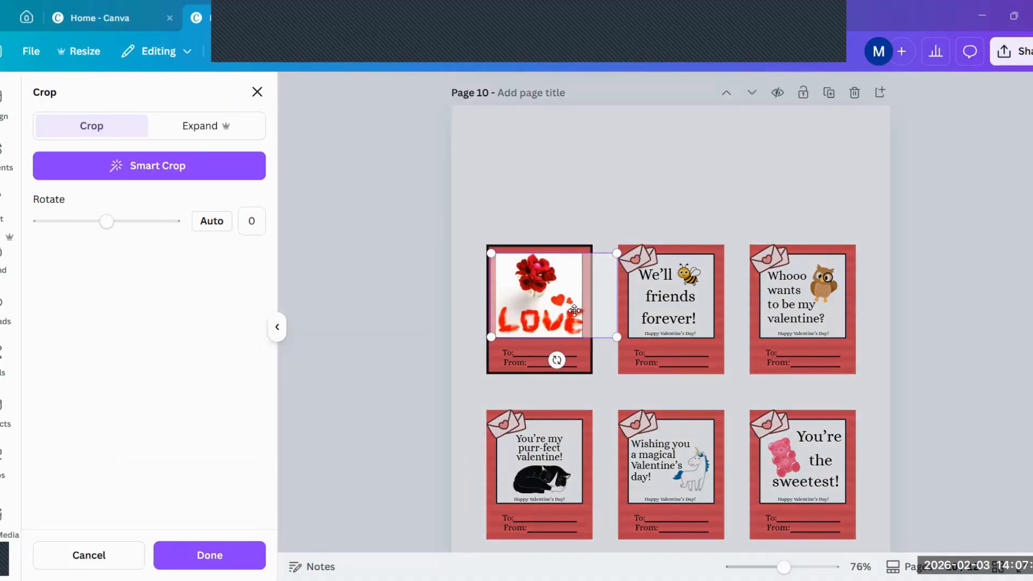
{"action": "left_click", "coordinate": [947, 322]}
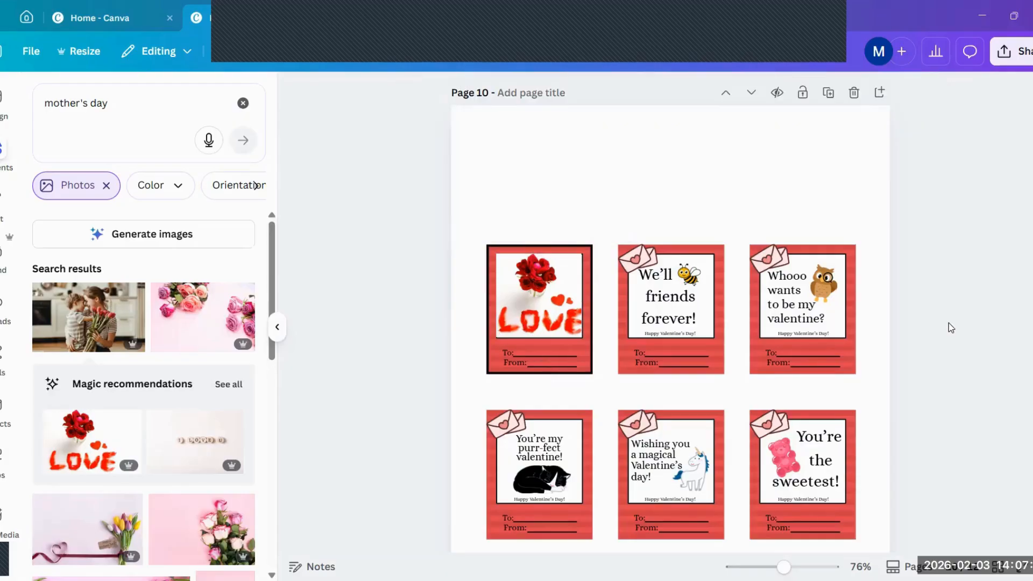
{"action": "left_click", "coordinate": [541, 294]}
{"action": "key", "text": "Delete"}
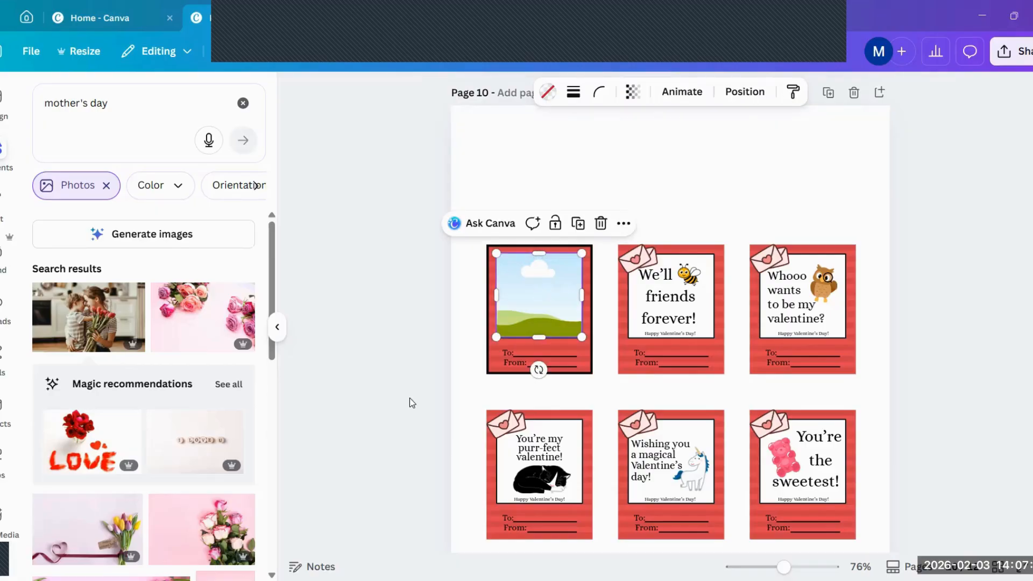
Fill the first card's picture frame with the photo of the child hugging a woman against a dark wall
{"action": "scroll", "coordinate": [179, 437], "scroll_direction": "down", "scroll_amount": 4}
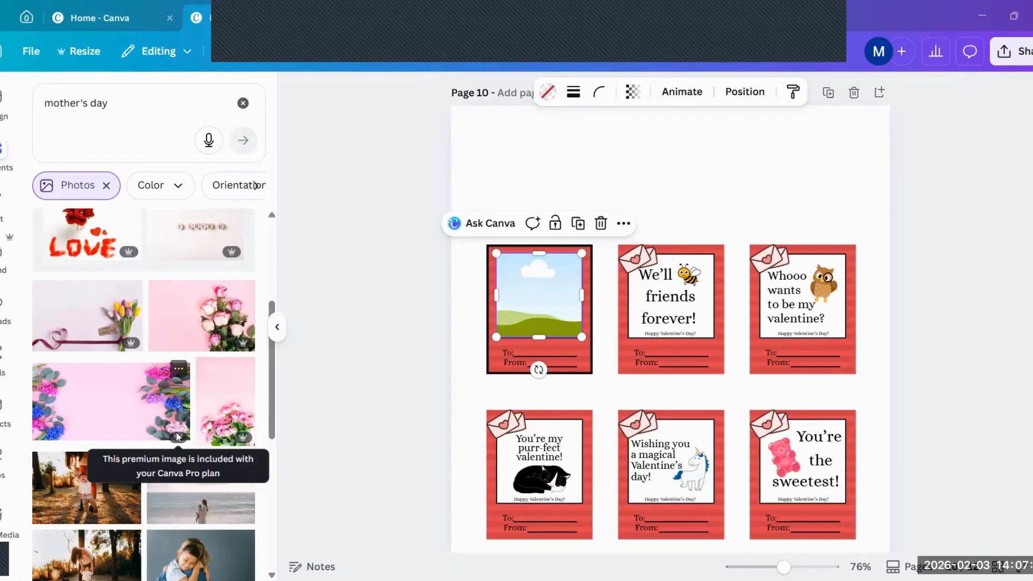
{"action": "scroll", "coordinate": [172, 425], "scroll_direction": "down", "scroll_amount": 3}
{"action": "left_click_drag", "start_coordinate": [200, 416], "coordinate": [495, 293]}
{"action": "mouse_move", "coordinate": [596, 293]}
{"action": "left_mouse_down"}
{"action": "mouse_move", "coordinate": [574, 293]}
{"action": "mouse_move", "coordinate": [583, 293]}
{"action": "left_mouse_up"}
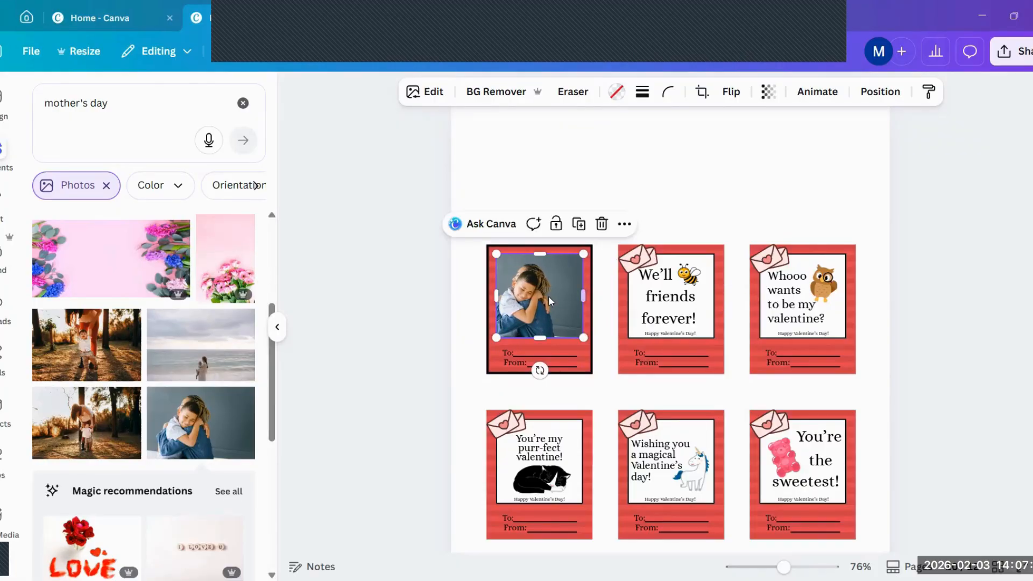
Delete the hugging photo and the picture frame from the first red card
{"action": "left_click", "coordinate": [888, 275]}
{"action": "left_click", "coordinate": [513, 287]}
{"action": "key", "text": "Delete"}
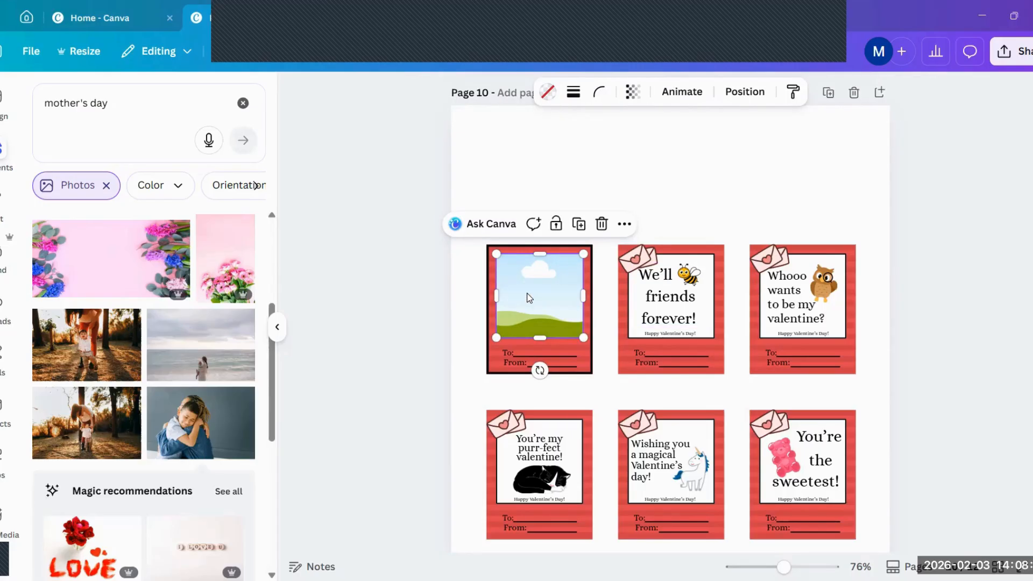
{"action": "key", "text": "Delete"}
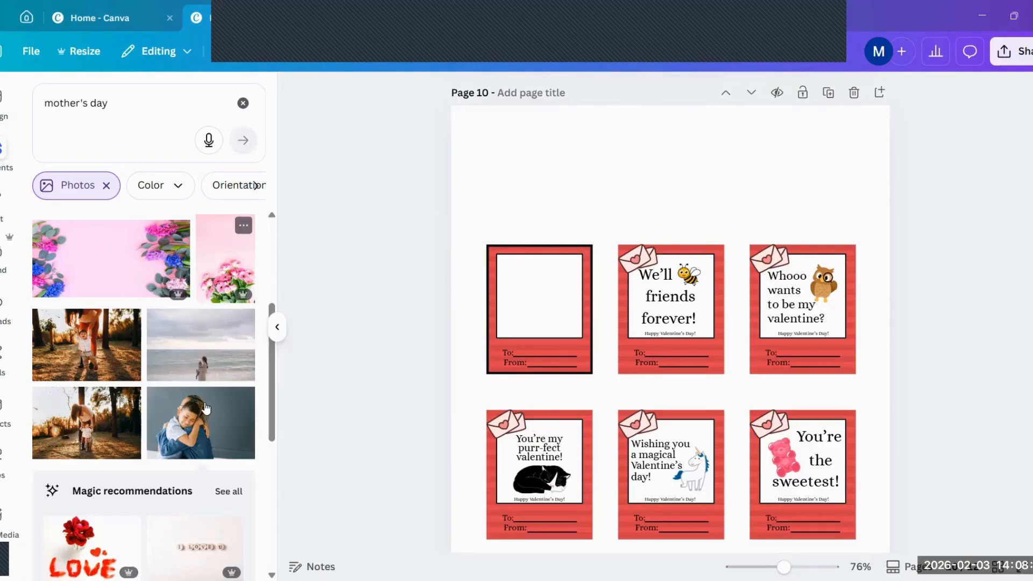
Insert the beach photo of the woman holding a child and crop away most of the sky and the sea beside her
{"action": "left_click", "coordinate": [200, 344]}
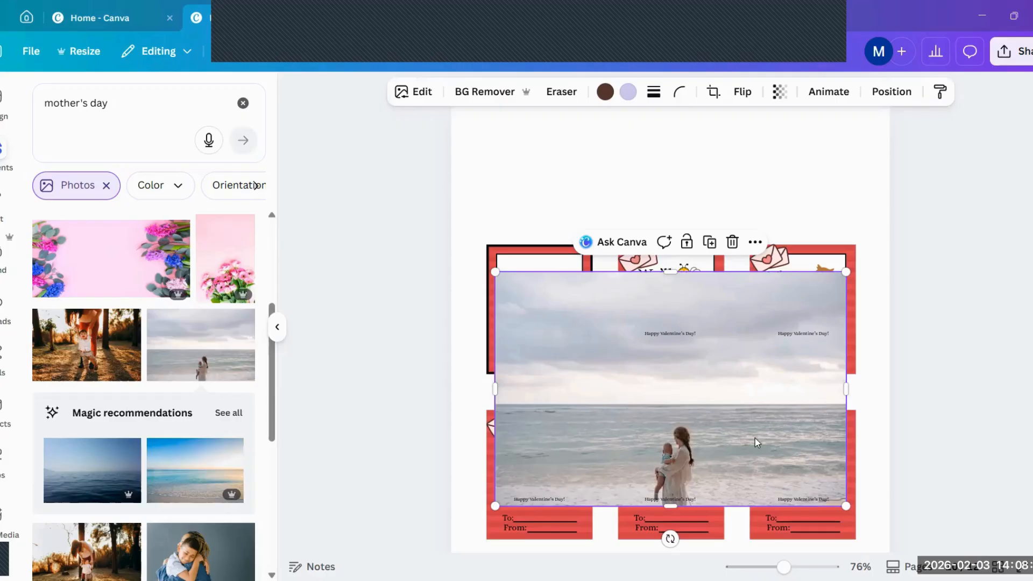
{"action": "left_click_drag", "start_coordinate": [769, 441], "coordinate": [756, 333]}
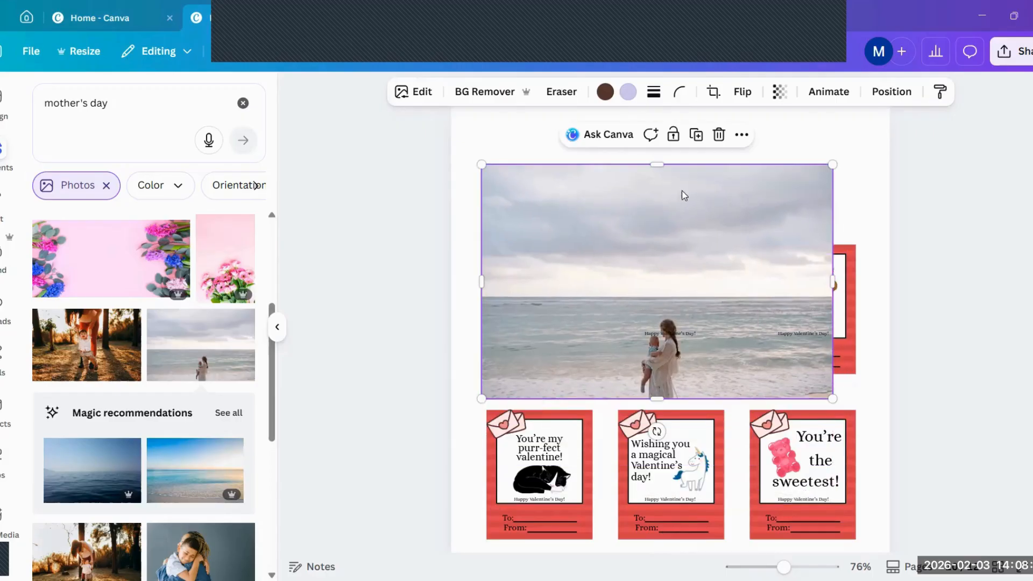
{"action": "left_click_drag", "start_coordinate": [657, 164], "coordinate": [657, 309]}
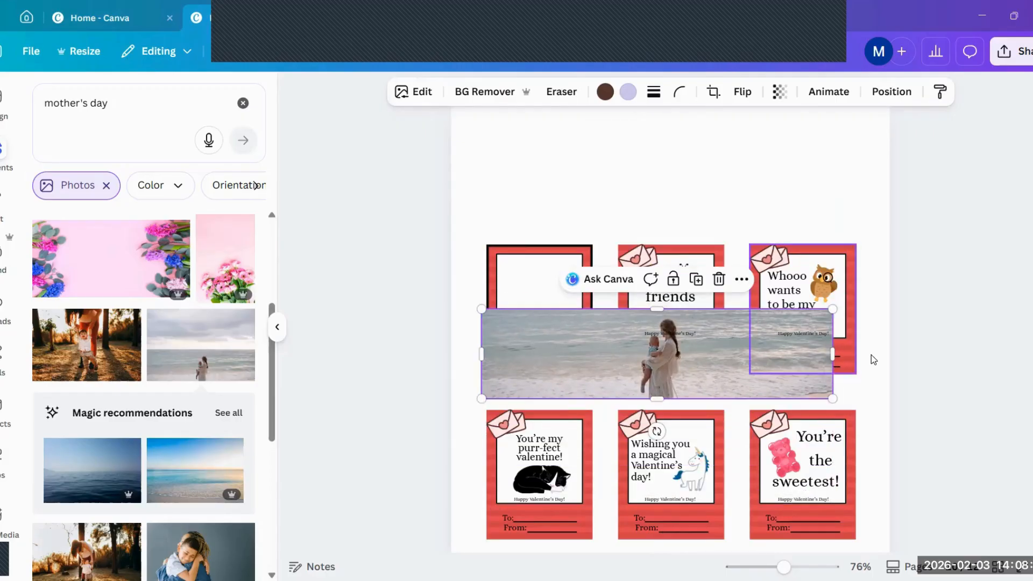
{"action": "left_click_drag", "start_coordinate": [832, 354], "coordinate": [699, 354]}
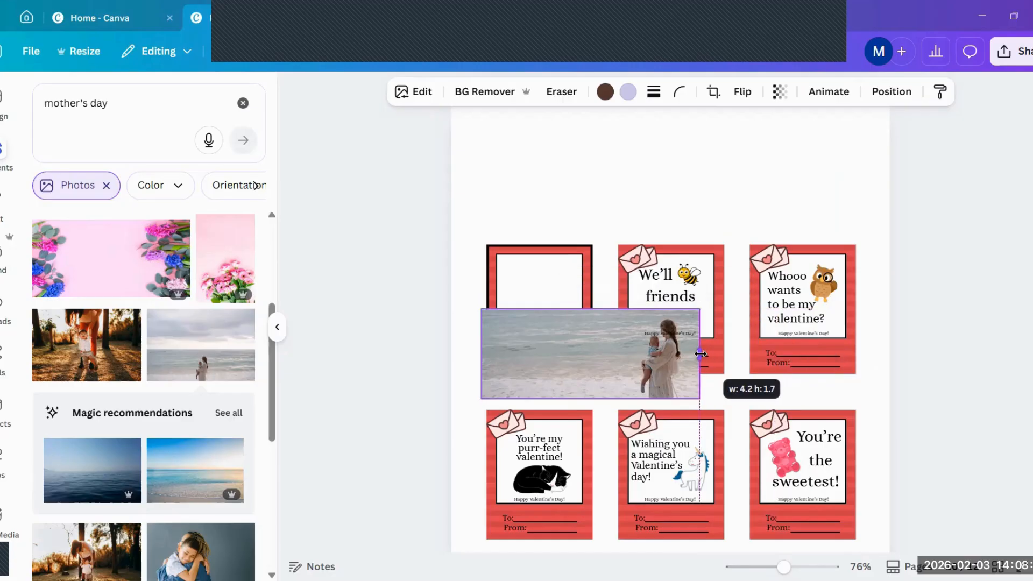
Crop and fit the beach photo inside the first card's white window, leaving a thin white margin around it
{"action": "left_click_drag", "start_coordinate": [483, 354], "coordinate": [544, 305]}
{"action": "left_click_drag", "start_coordinate": [539, 251], "coordinate": [539, 253]}
{"action": "left_click_drag", "start_coordinate": [540, 340], "coordinate": [540, 337]}
{"action": "left_click_drag", "start_coordinate": [541, 254], "coordinate": [547, 290]}
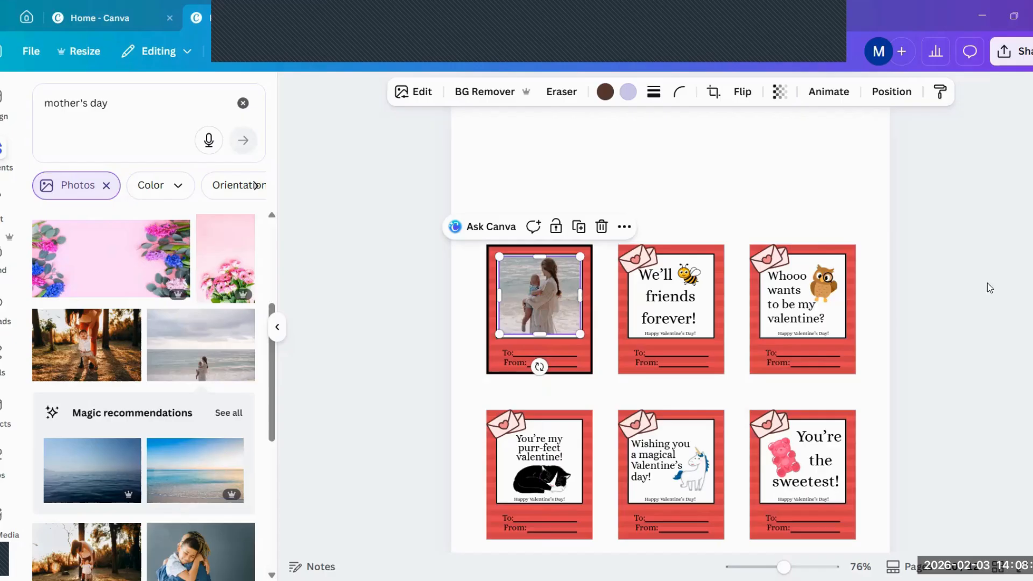
{"action": "left_click", "coordinate": [966, 300]}
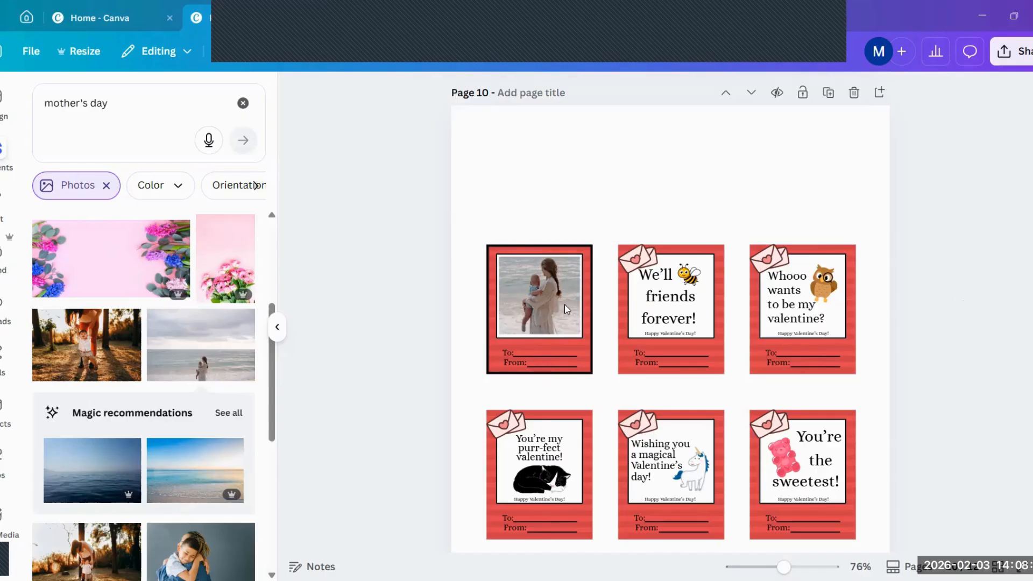
{"action": "left_click", "coordinate": [683, 196]}
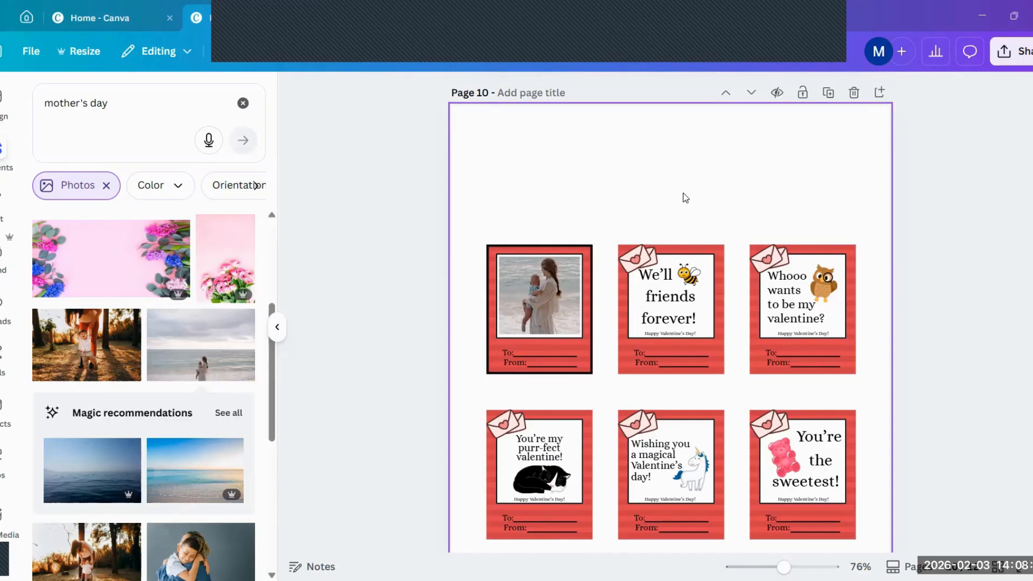
Delete the "To:" and "From:" labels and their writing lines from the first red card
{"action": "left_click", "coordinate": [506, 350]}
{"action": "key", "text": "Delete"}
{"action": "left_click", "coordinate": [527, 356]}
{"action": "key", "text": "Delete"}
{"action": "left_click", "coordinate": [544, 366]}
{"action": "key", "text": "Delete"}
{"action": "left_click", "coordinate": [516, 366]}
{"action": "key", "text": "Delete"}
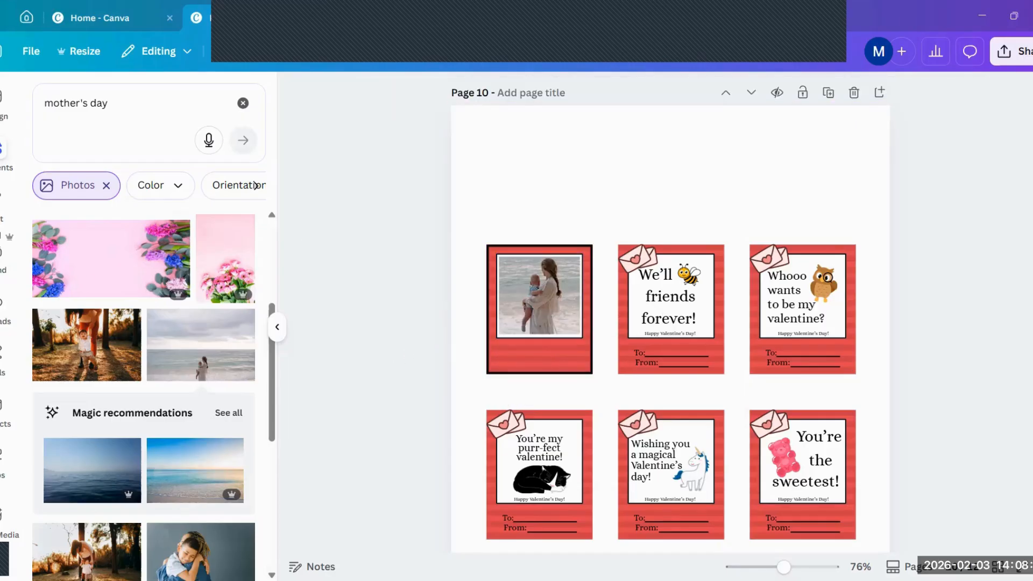
Add a heading text reading "Love you Mom!" to page 10
{"action": "left_click", "coordinate": [3, 217]}
{"action": "left_click", "coordinate": [153, 281]}
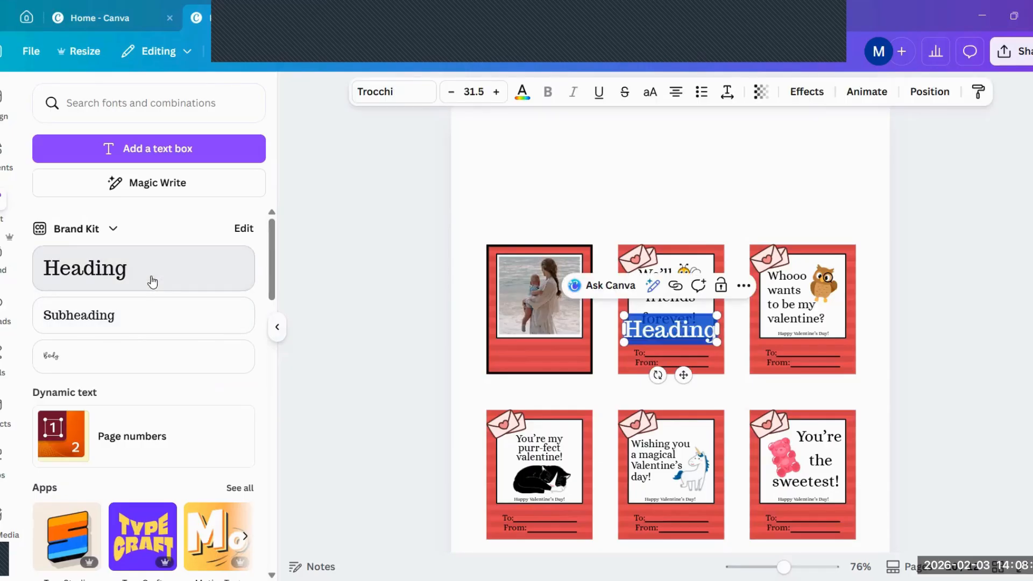
{"action": "type", "text": "Lo"}
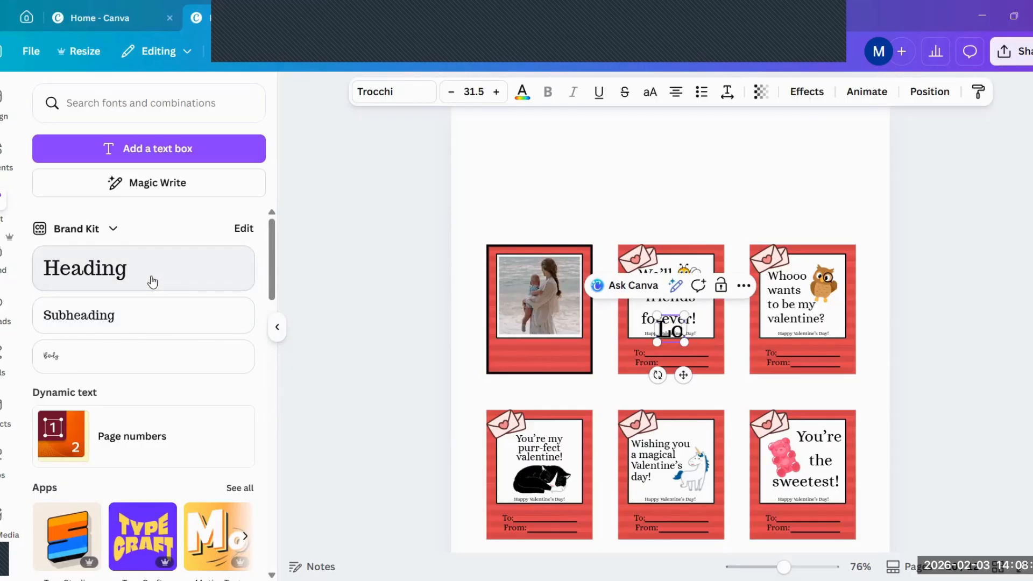
{"action": "type", "text": "ve you o"}
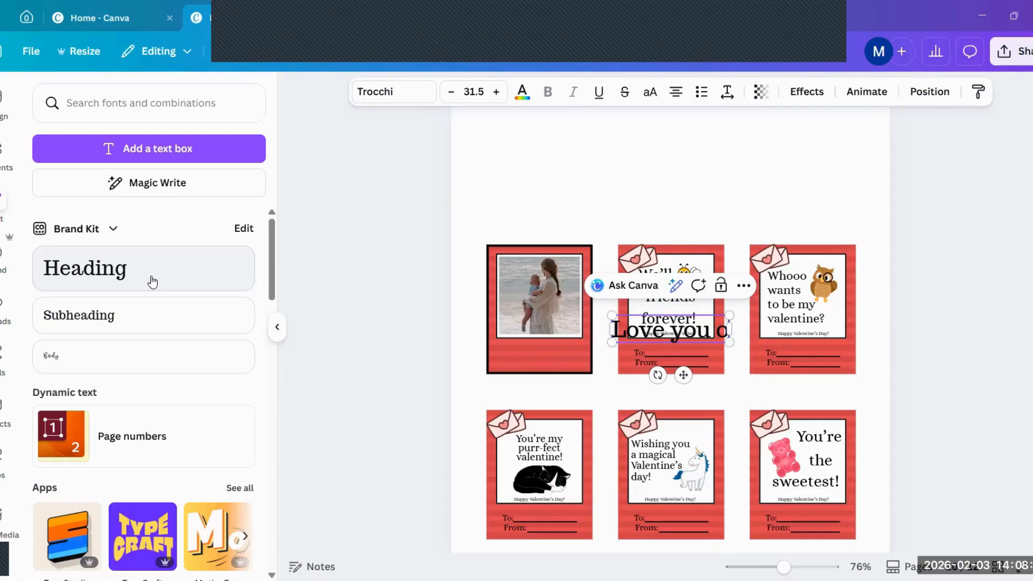
{"action": "key", "text": "BackSpace"}
{"action": "key", "text": "BackSpace"}
{"action": "type", "text": "M"}
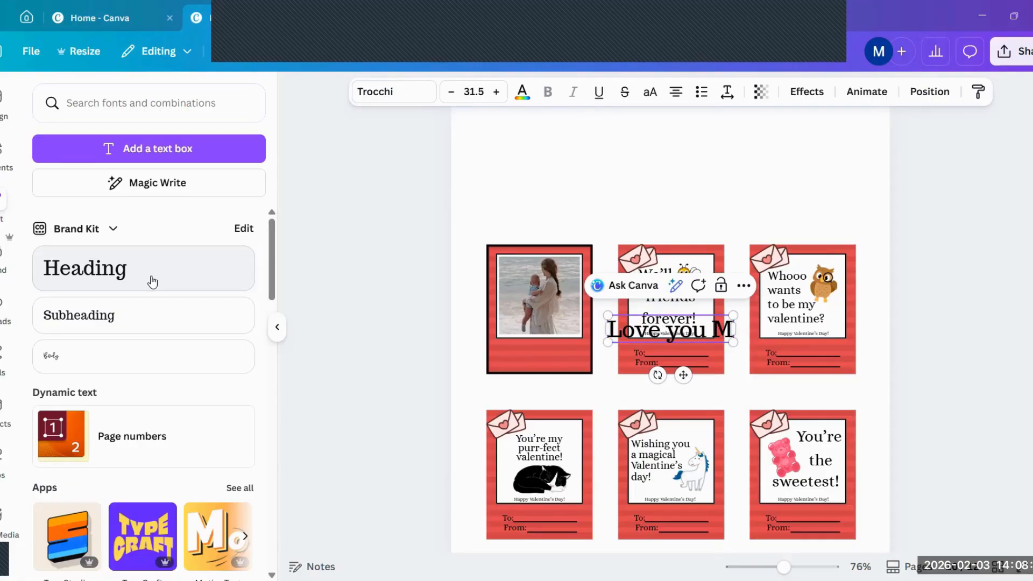
{"action": "type", "text": "om!"}
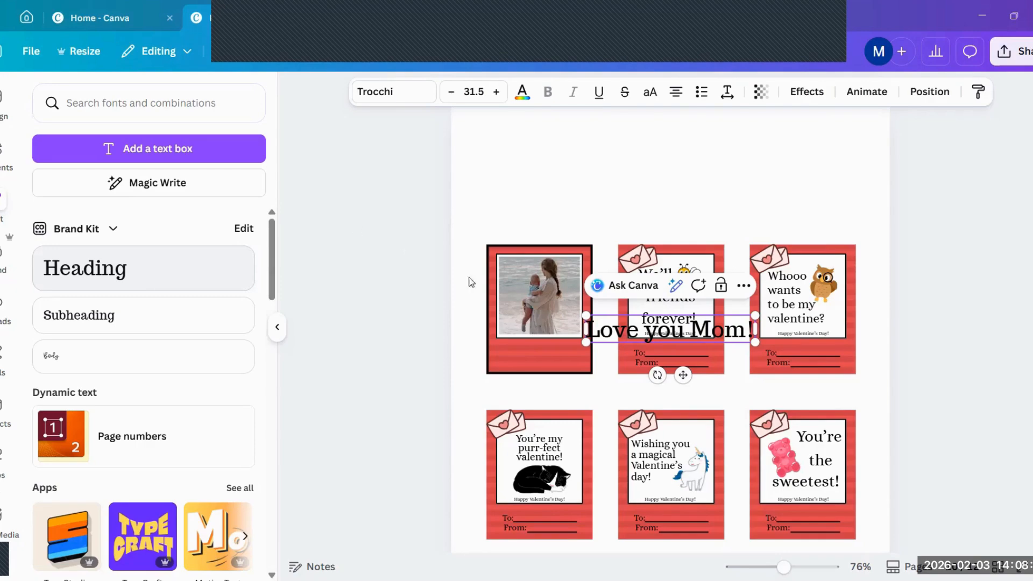
Shrink the "Love you Mom!" text to size 15 and place it below the photo on the first card
{"action": "left_click_drag", "start_coordinate": [586, 315], "coordinate": [648, 325]}
{"action": "left_click_drag", "start_coordinate": [687, 380], "coordinate": [554, 395]}
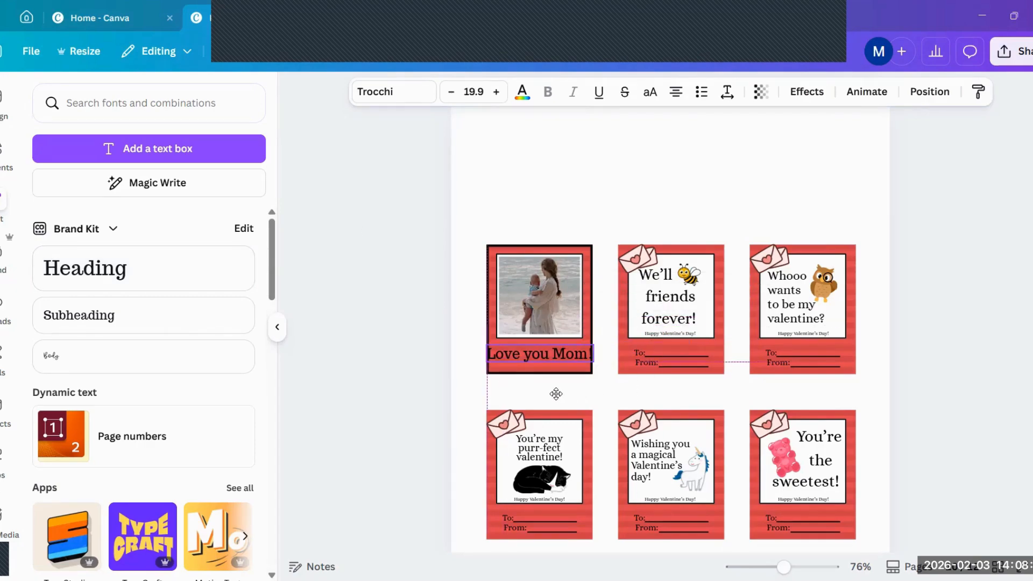
{"action": "left_click_drag", "start_coordinate": [486, 344], "coordinate": [511, 350]}
{"action": "left_click_drag", "start_coordinate": [559, 388], "coordinate": [555, 393]}
Change the "Love you Mom!" text to the Biski font and enlarge it slightly to span the card's width
{"action": "left_click", "coordinate": [386, 97]}
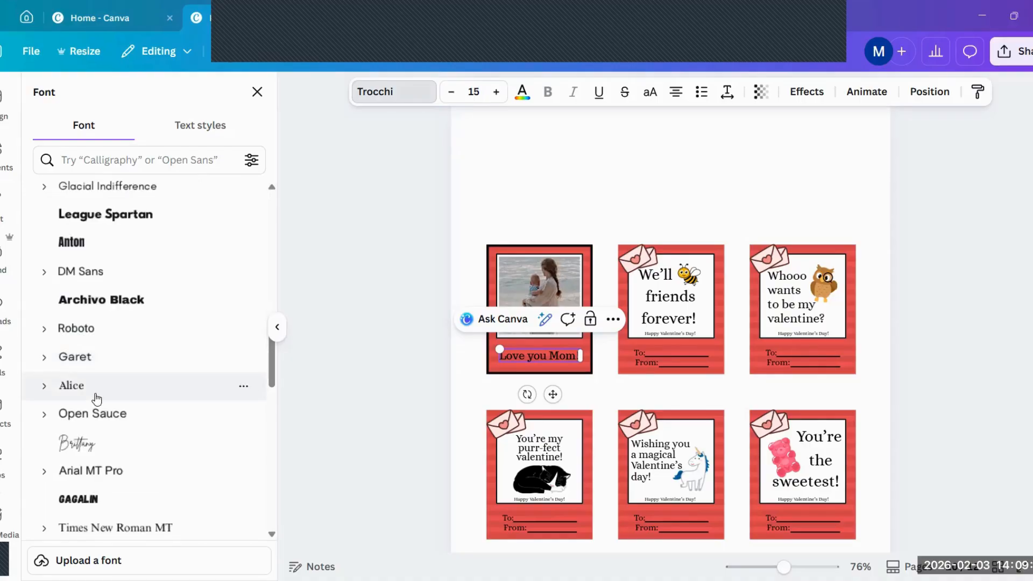
{"action": "left_click", "coordinate": [119, 160]}
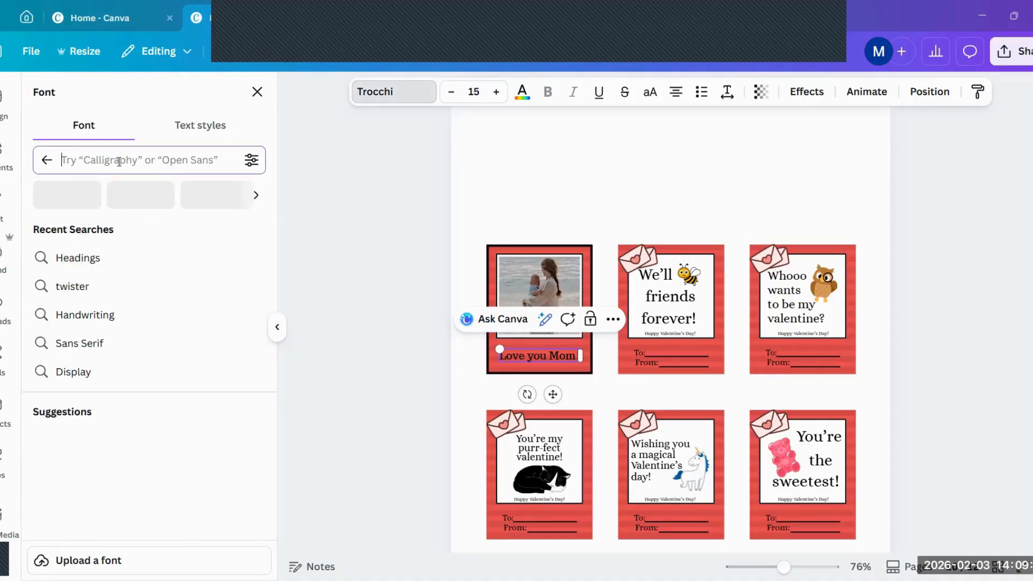
{"action": "type", "text": "bis"}
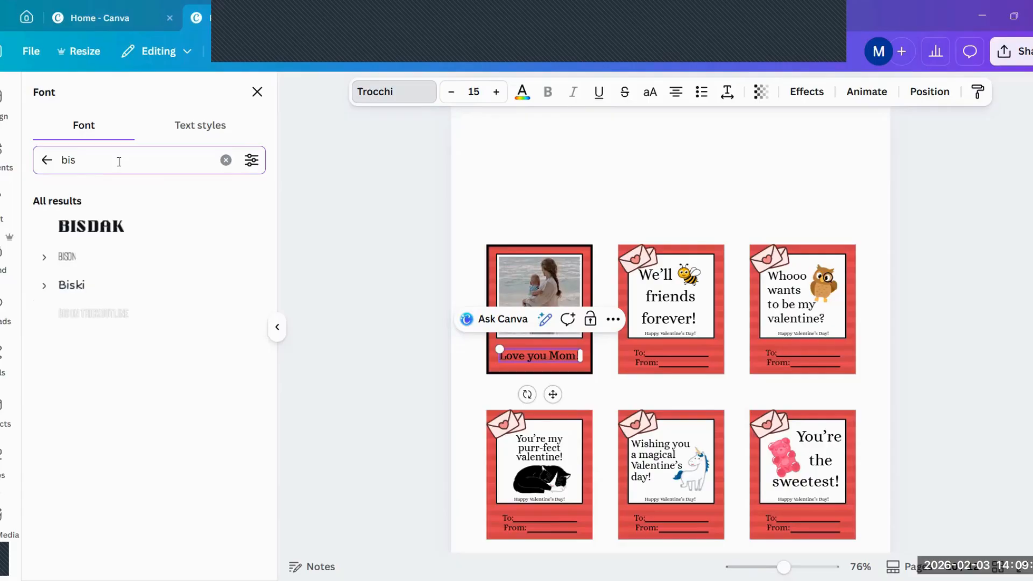
{"action": "left_click", "coordinate": [71, 290]}
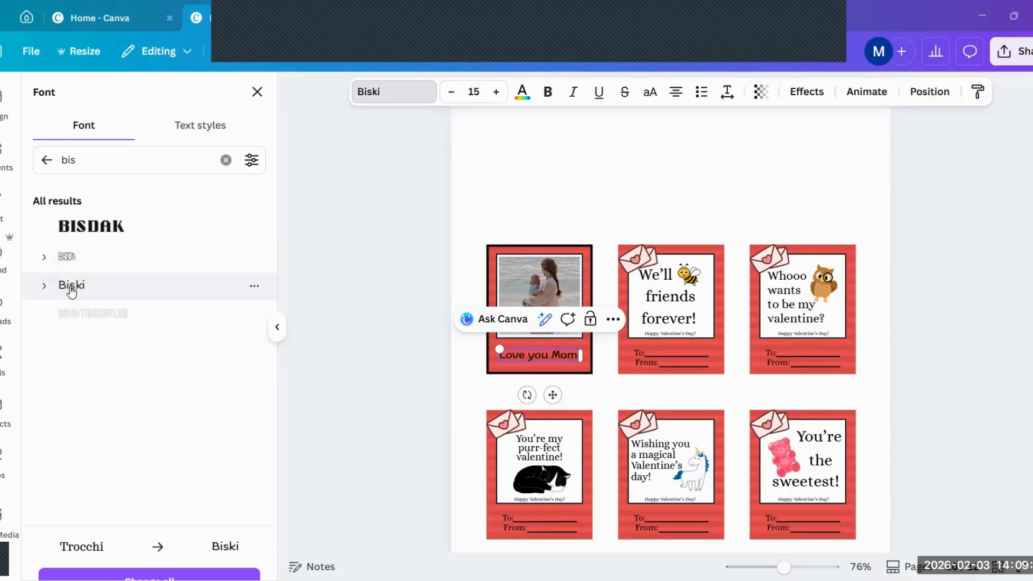
{"action": "left_click_drag", "start_coordinate": [500, 349], "coordinate": [494, 346]}
{"action": "left_click_drag", "start_coordinate": [581, 360], "coordinate": [583, 363]}
{"action": "left_click", "coordinate": [531, 393]}
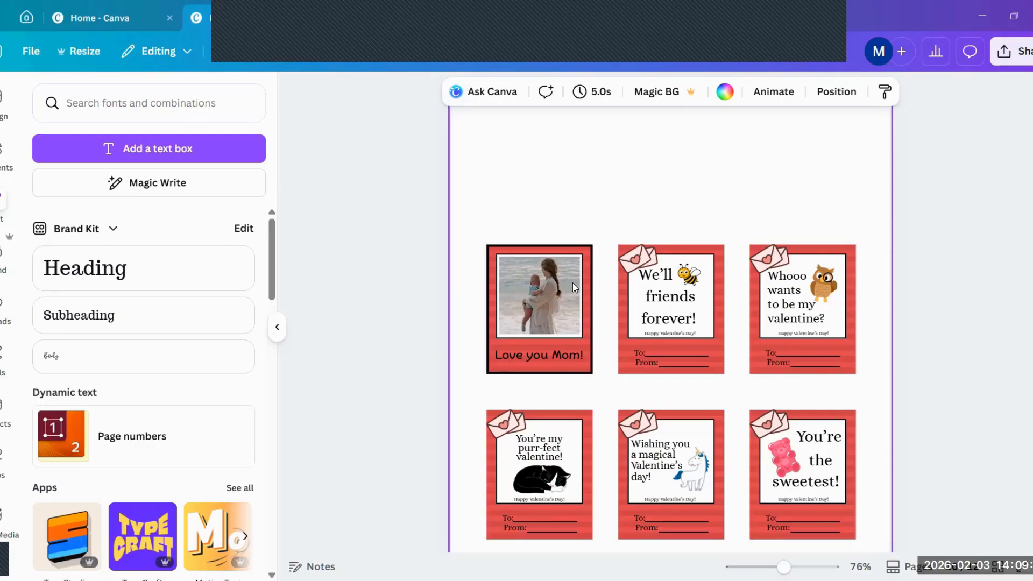
{"action": "scroll", "coordinate": [1031, 280], "scroll_direction": "up", "scroll_amount": 15}
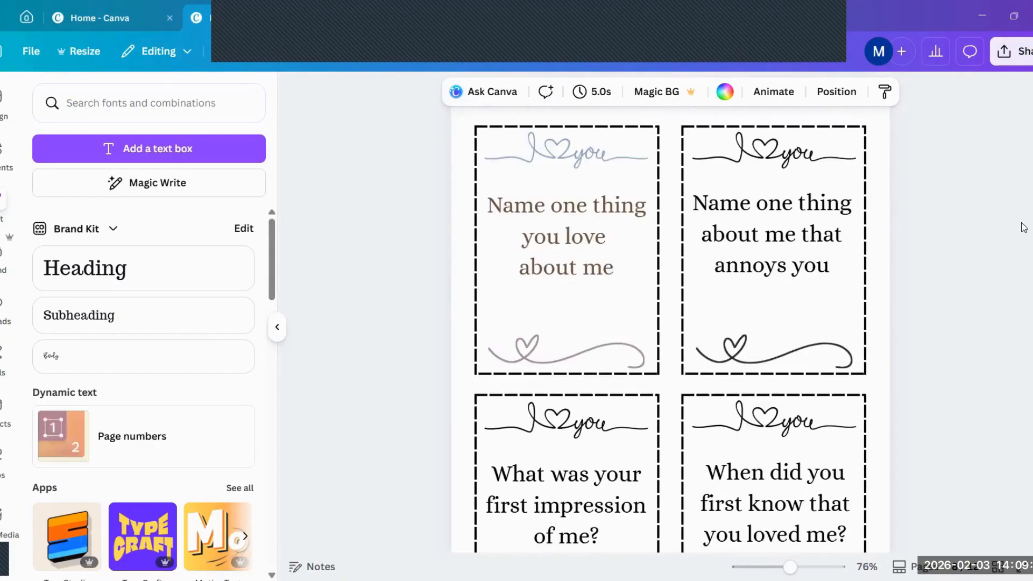
{"action": "scroll", "coordinate": [1023, 228], "scroll_direction": "up", "scroll_amount": 15}
{"action": "scroll", "coordinate": [1030, 176], "scroll_direction": "up", "scroll_amount": 15}
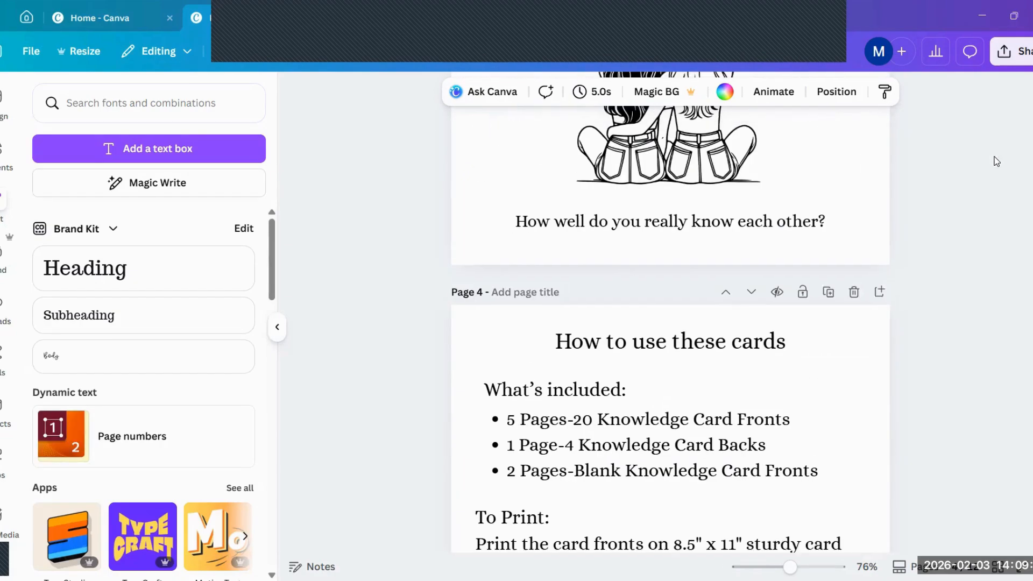
Review the design's first four pages: the creator introduction, the PLR template overview, the Relationship Knowledge Cards for Friends cover and the card instructions
{"action": "scroll", "coordinate": [970, 166], "scroll_direction": "up", "scroll_amount": 5}
{"action": "scroll", "coordinate": [965, 166], "scroll_direction": "up", "scroll_amount": 2}
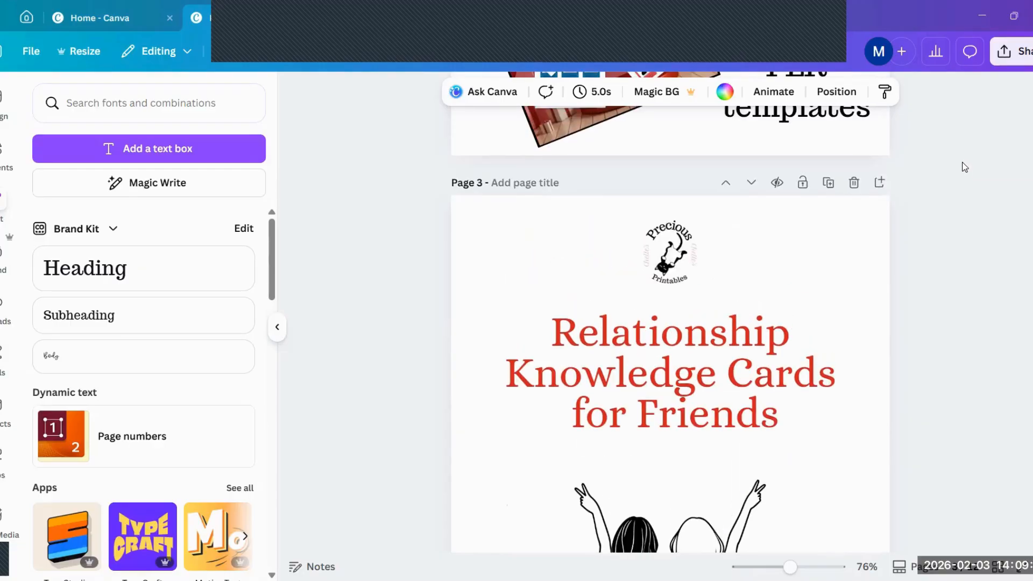
{"action": "scroll", "coordinate": [966, 161], "scroll_direction": "up", "scroll_amount": 10}
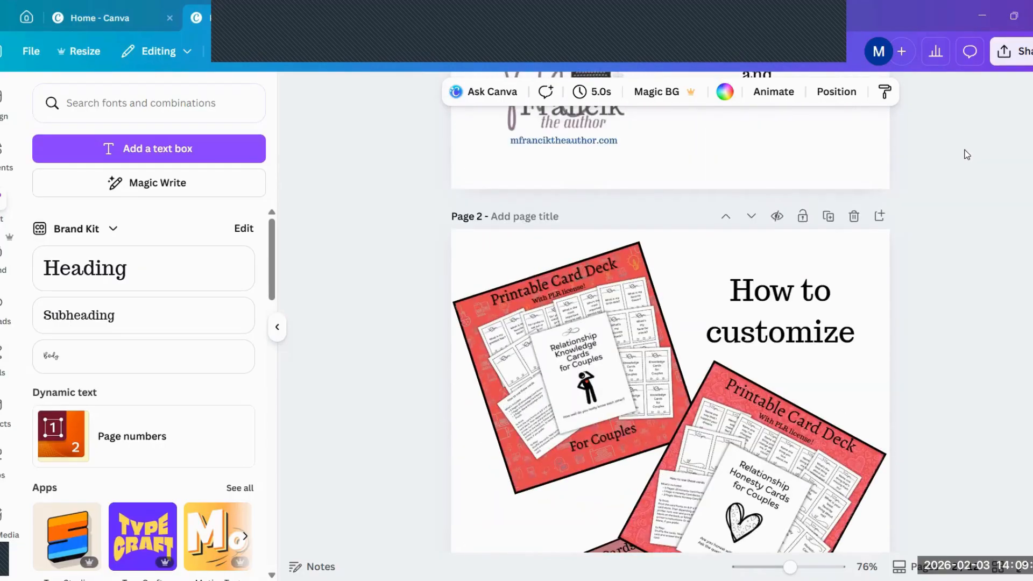
{"action": "scroll", "coordinate": [970, 155], "scroll_direction": "up", "scroll_amount": 2}
{"action": "scroll", "coordinate": [979, 166], "scroll_direction": "down", "scroll_amount": 10}
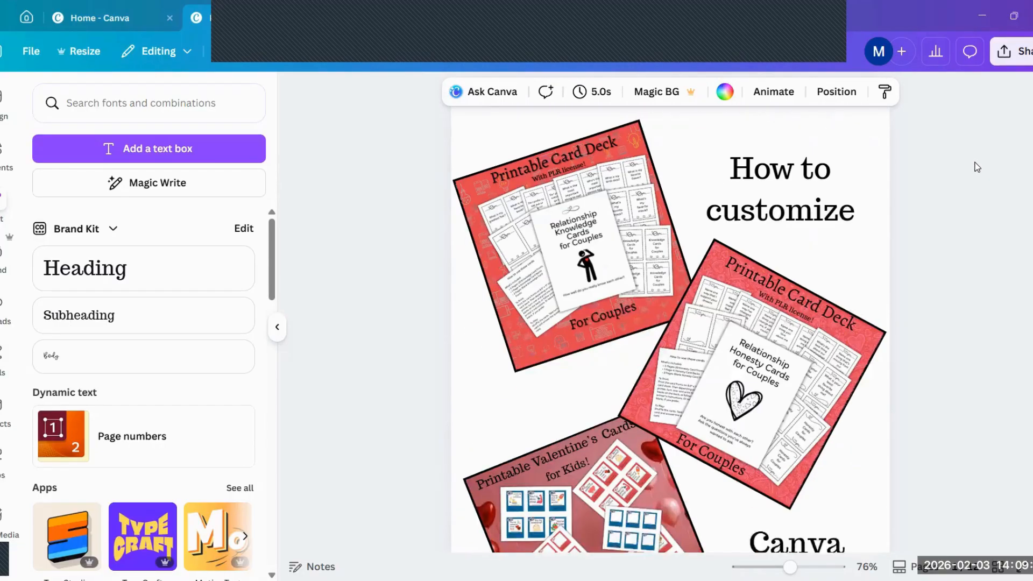
{"action": "scroll", "coordinate": [987, 189], "scroll_direction": "down", "scroll_amount": 4}
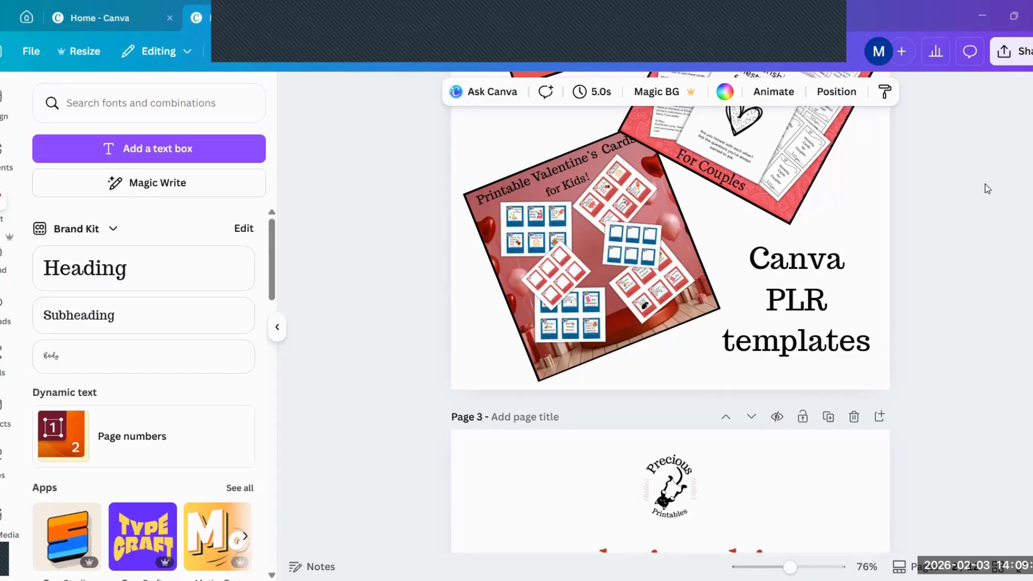
{"action": "scroll", "coordinate": [988, 178], "scroll_direction": "up", "scroll_amount": 4}
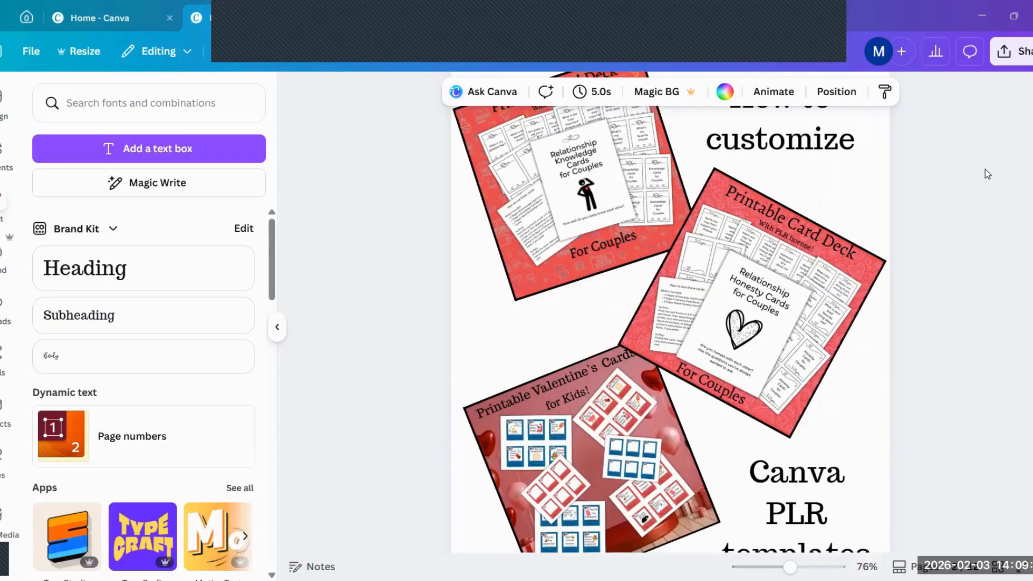
{"action": "scroll", "coordinate": [980, 177], "scroll_direction": "down", "scroll_amount": 16}
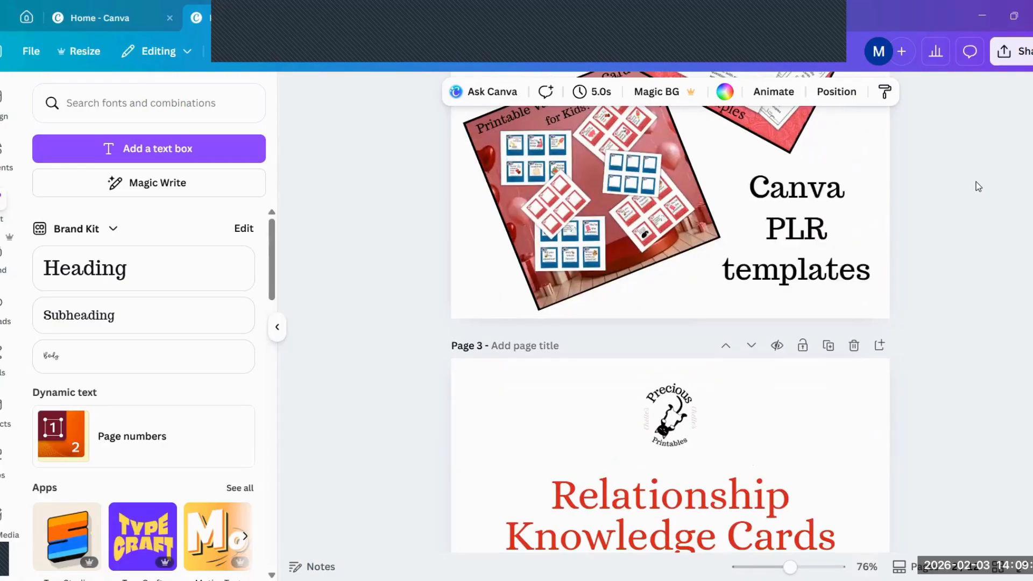
{"action": "scroll", "coordinate": [968, 189], "scroll_direction": "down", "scroll_amount": 6}
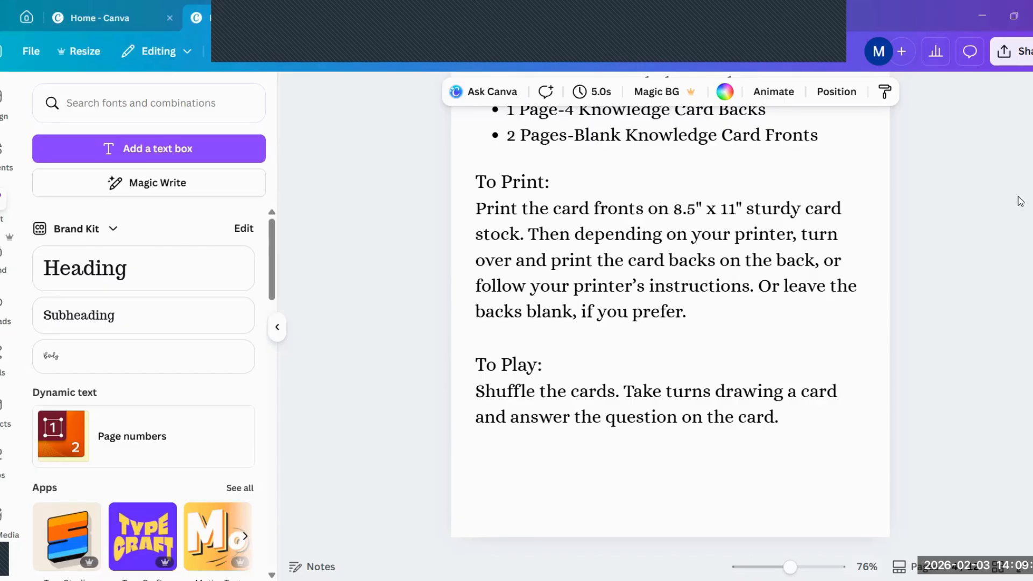
{"action": "scroll", "coordinate": [670, 304], "scroll_direction": "down", "scroll_amount": 10}
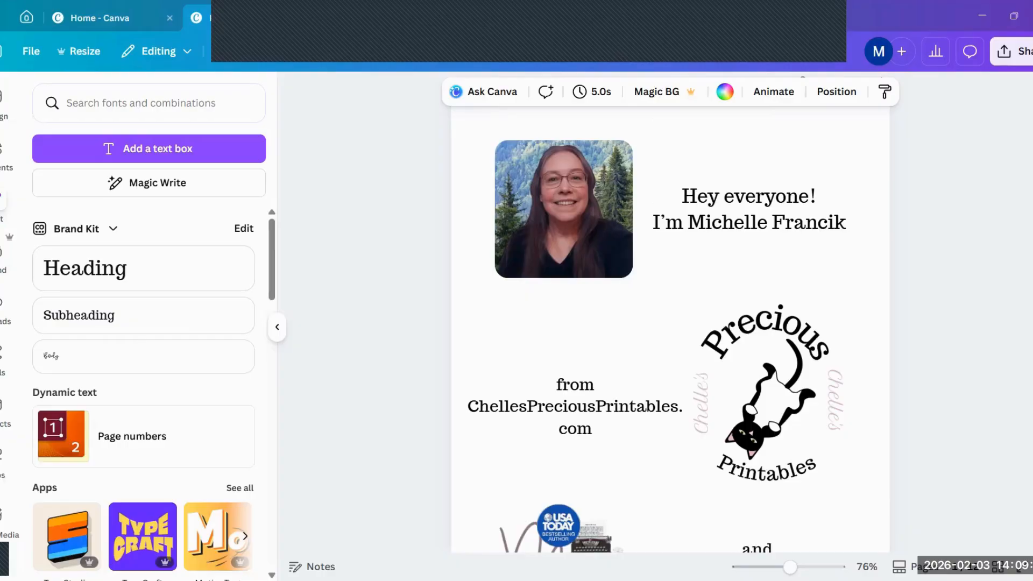
{"action": "scroll", "coordinate": [821, 293], "scroll_direction": "down", "scroll_amount": 1}
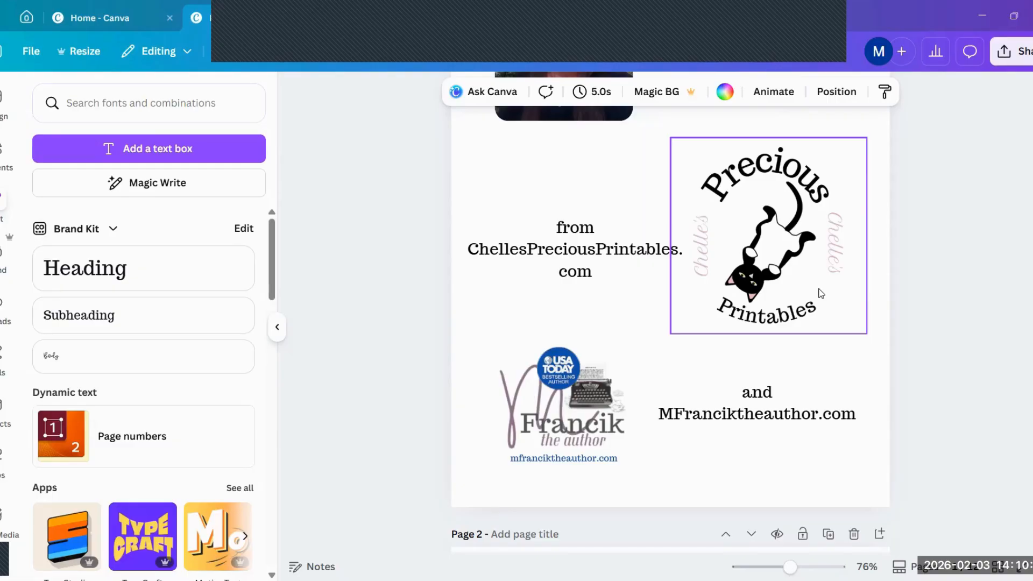
{"action": "scroll", "coordinate": [987, 336], "scroll_direction": "down", "scroll_amount": 9}
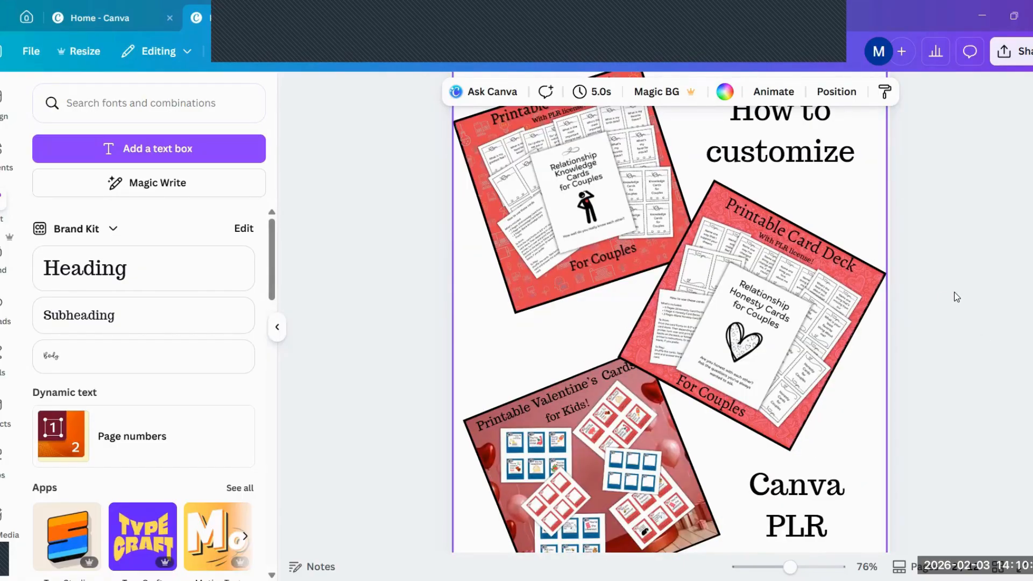
{"action": "scroll", "coordinate": [955, 296], "scroll_direction": "up", "scroll_amount": 3}
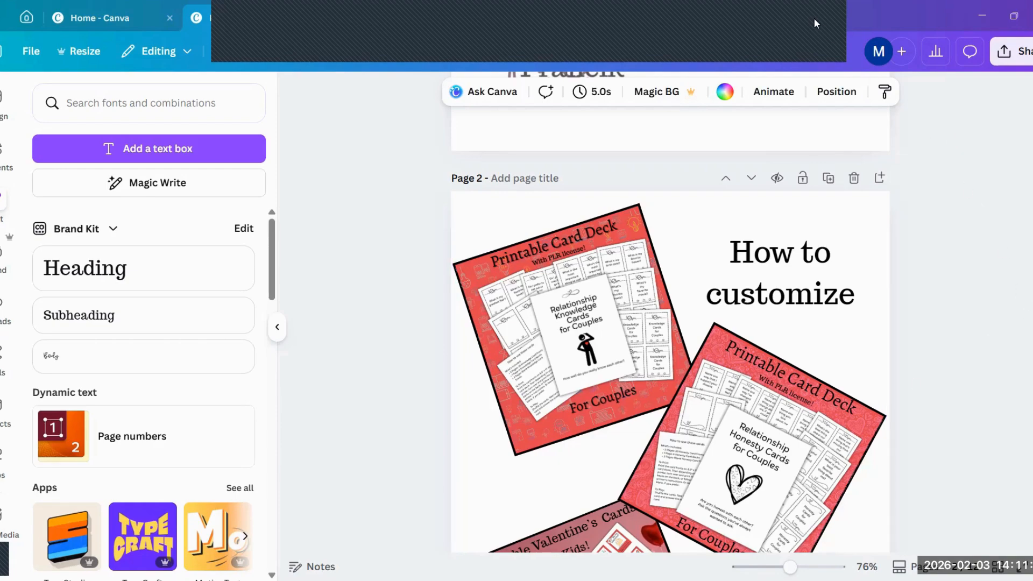
{"action": "left_click", "coordinate": [858, 69]}
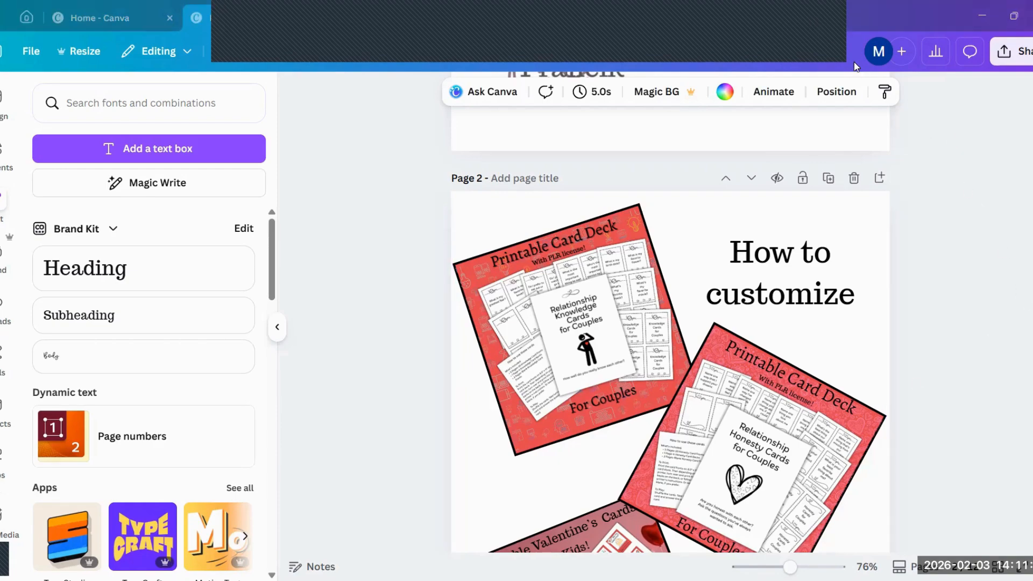